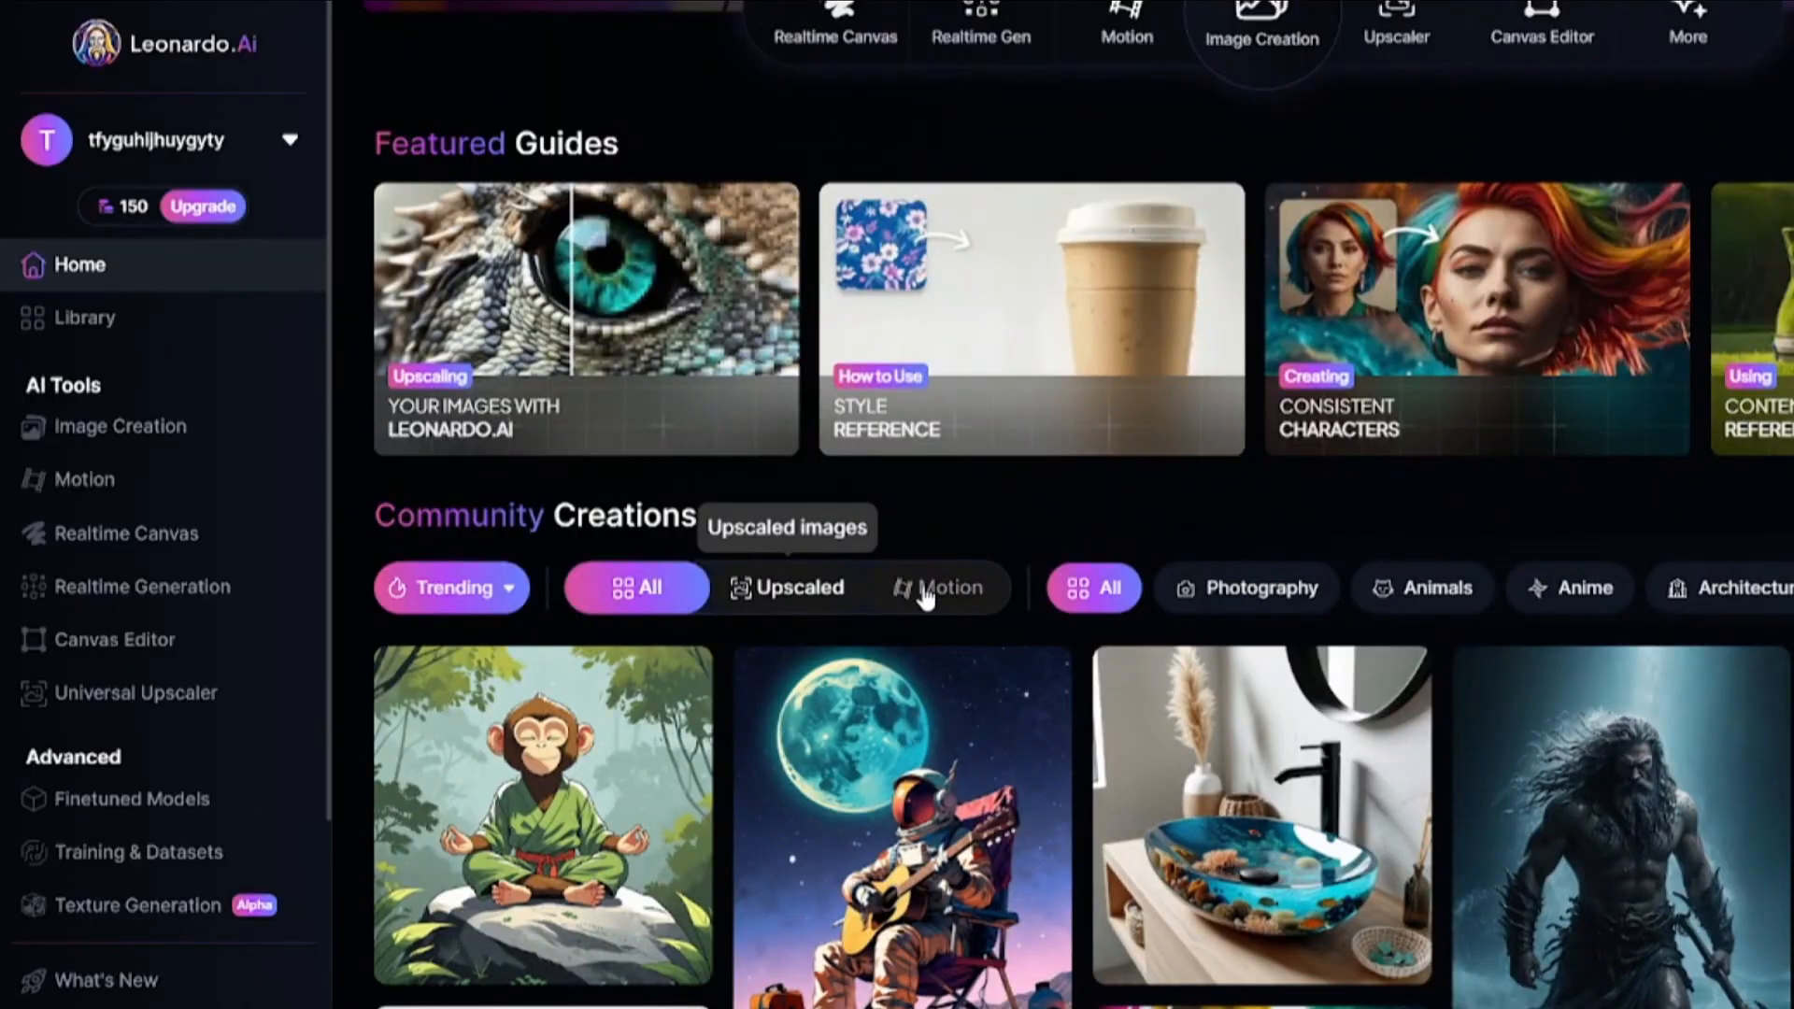
Browse the community creations filtered by upscaled images and by motion.
scroll(945, 725, "down", 10)
scroll(949, 766, "up", 10)
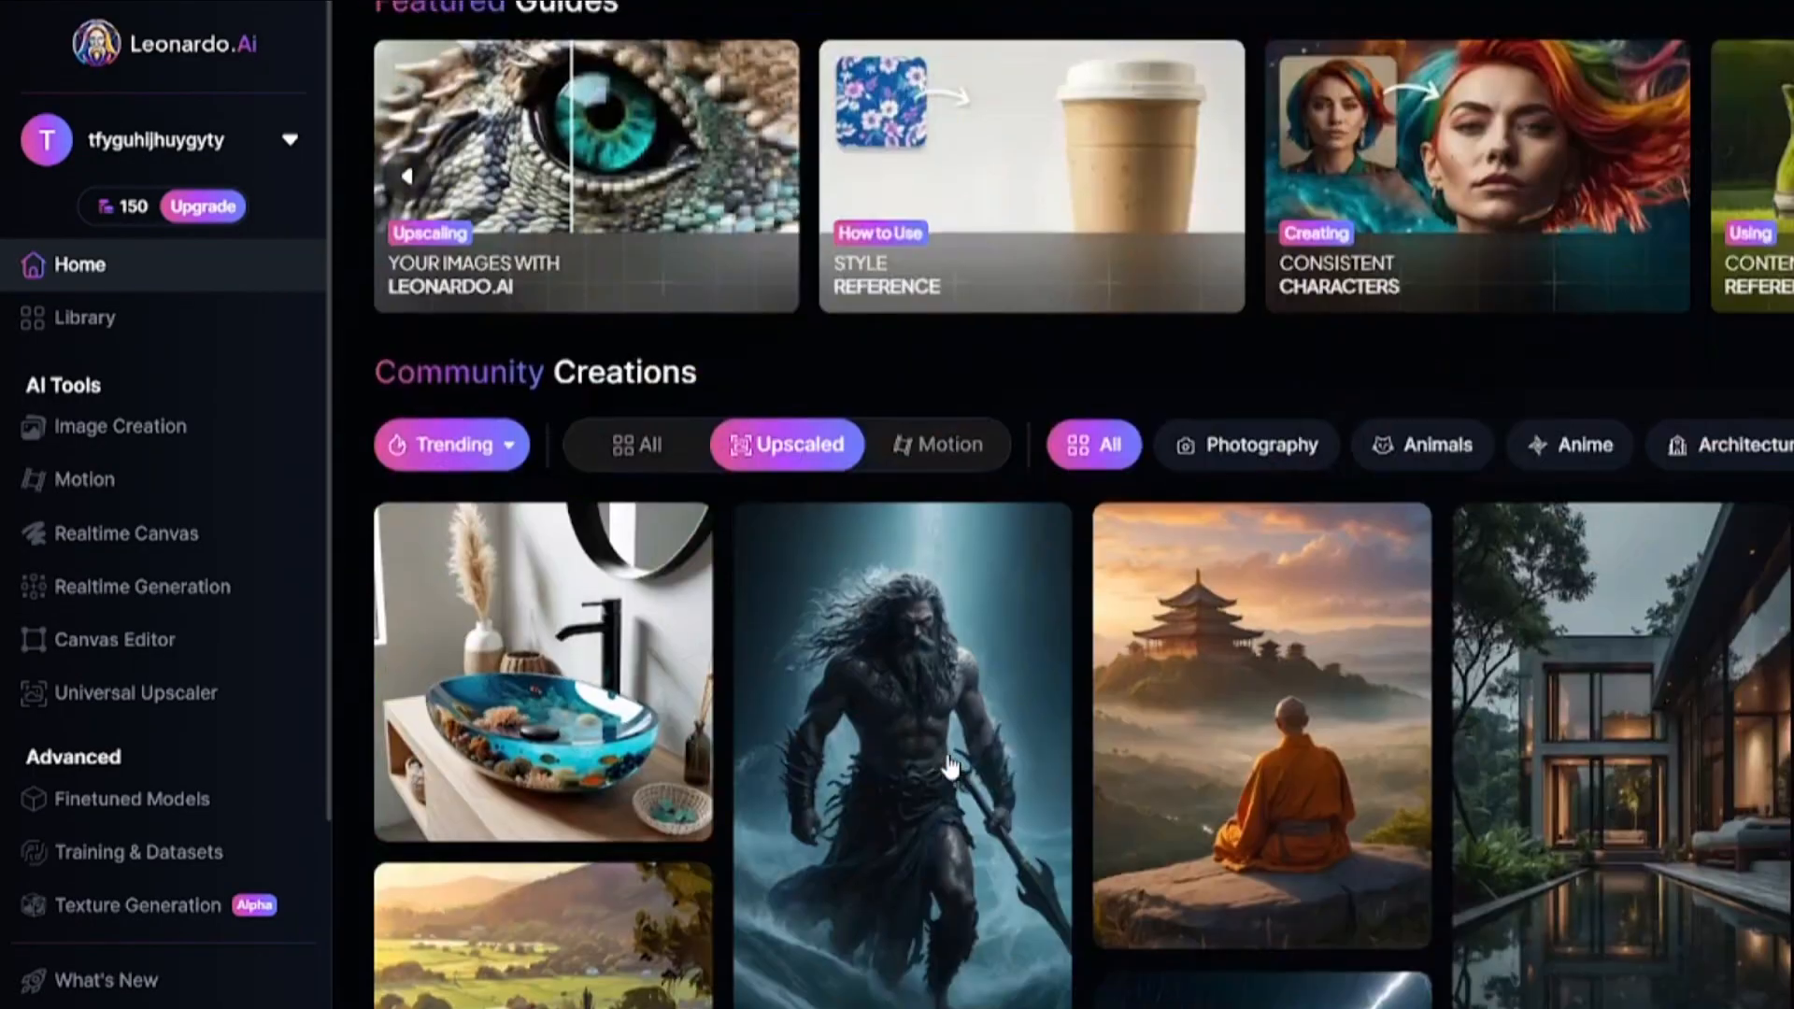
left_click(948, 739)
scroll(962, 785, "down", 5)
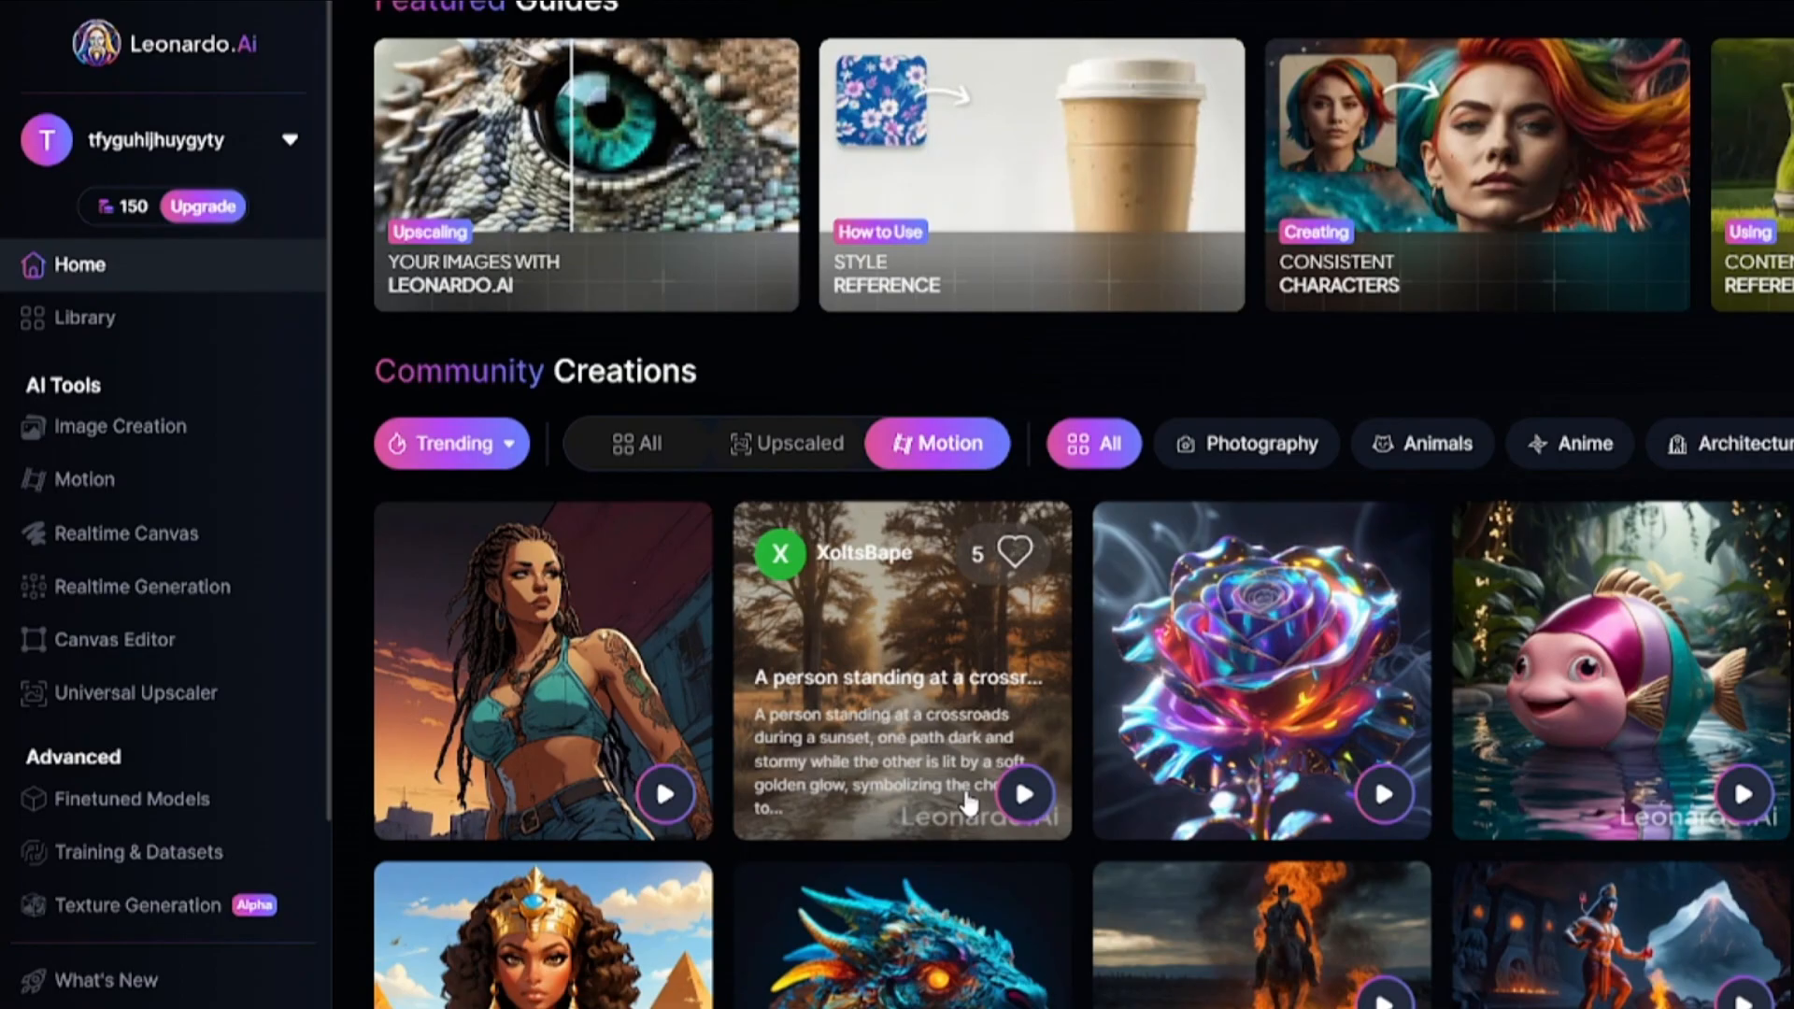
Open the Image Creation tool and choose the Cinematic Kino preset as the model.
left_click(135, 439)
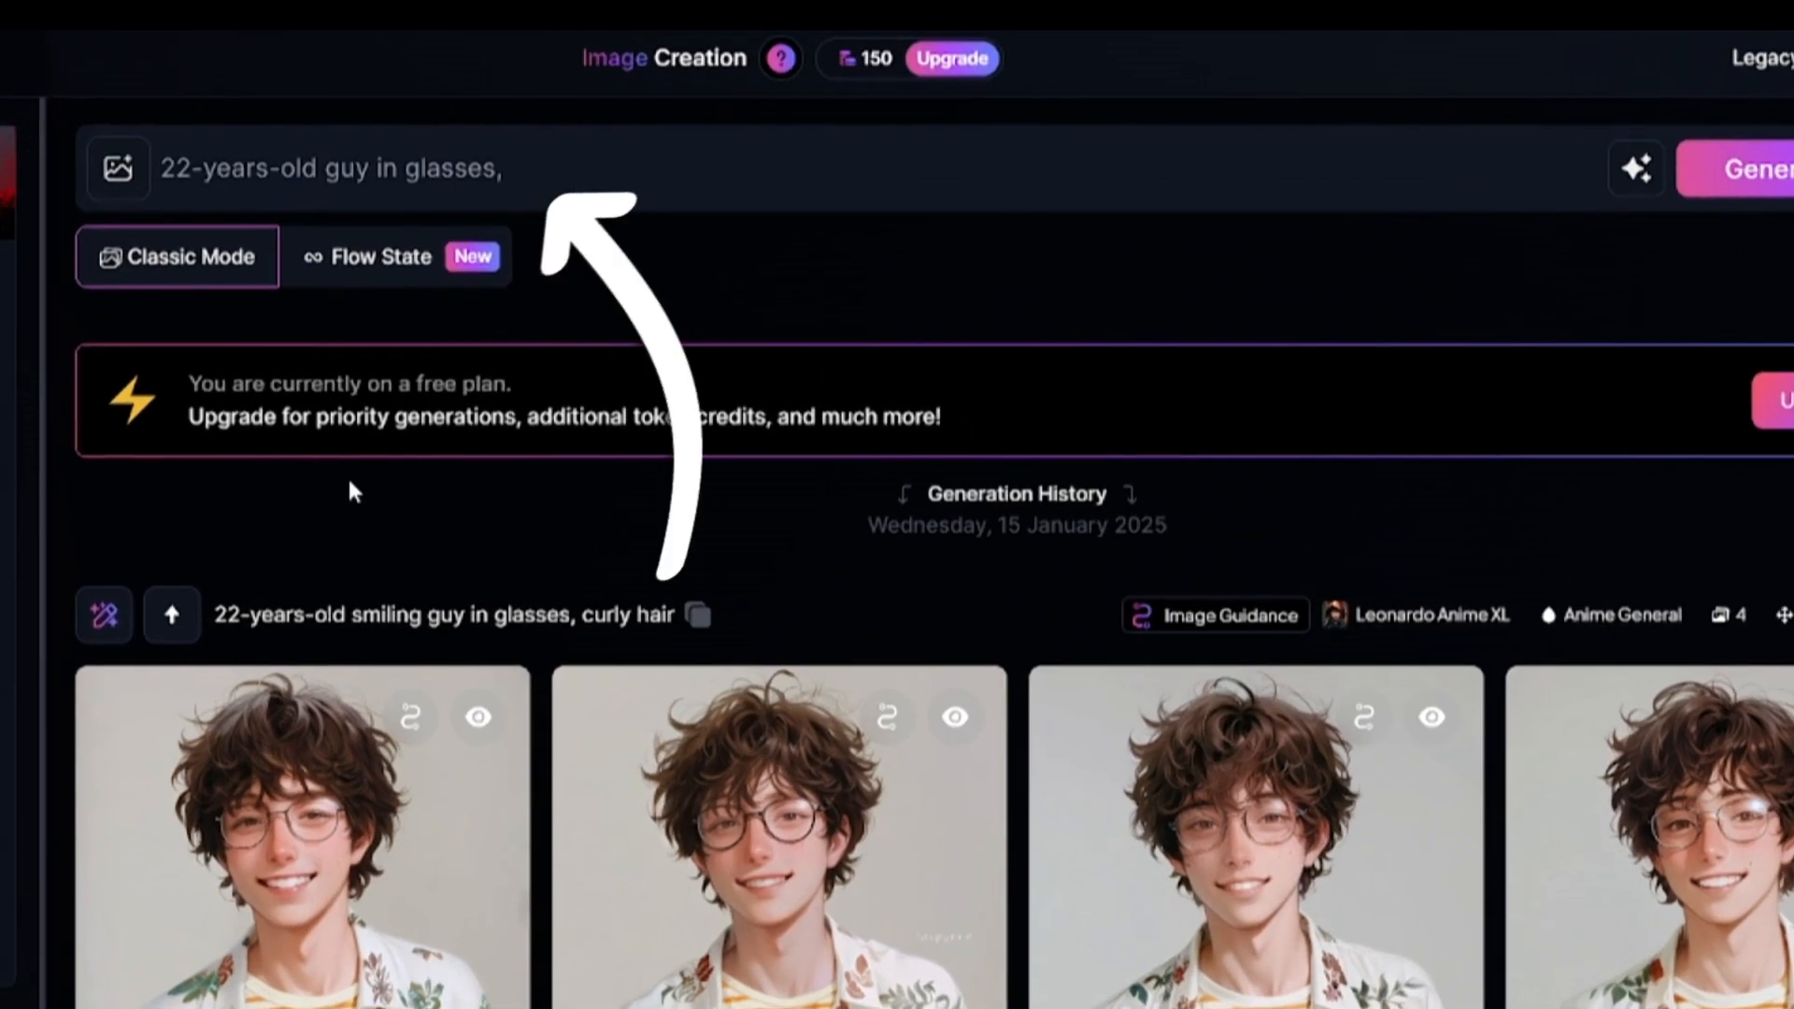
mouse_move(867, 65)
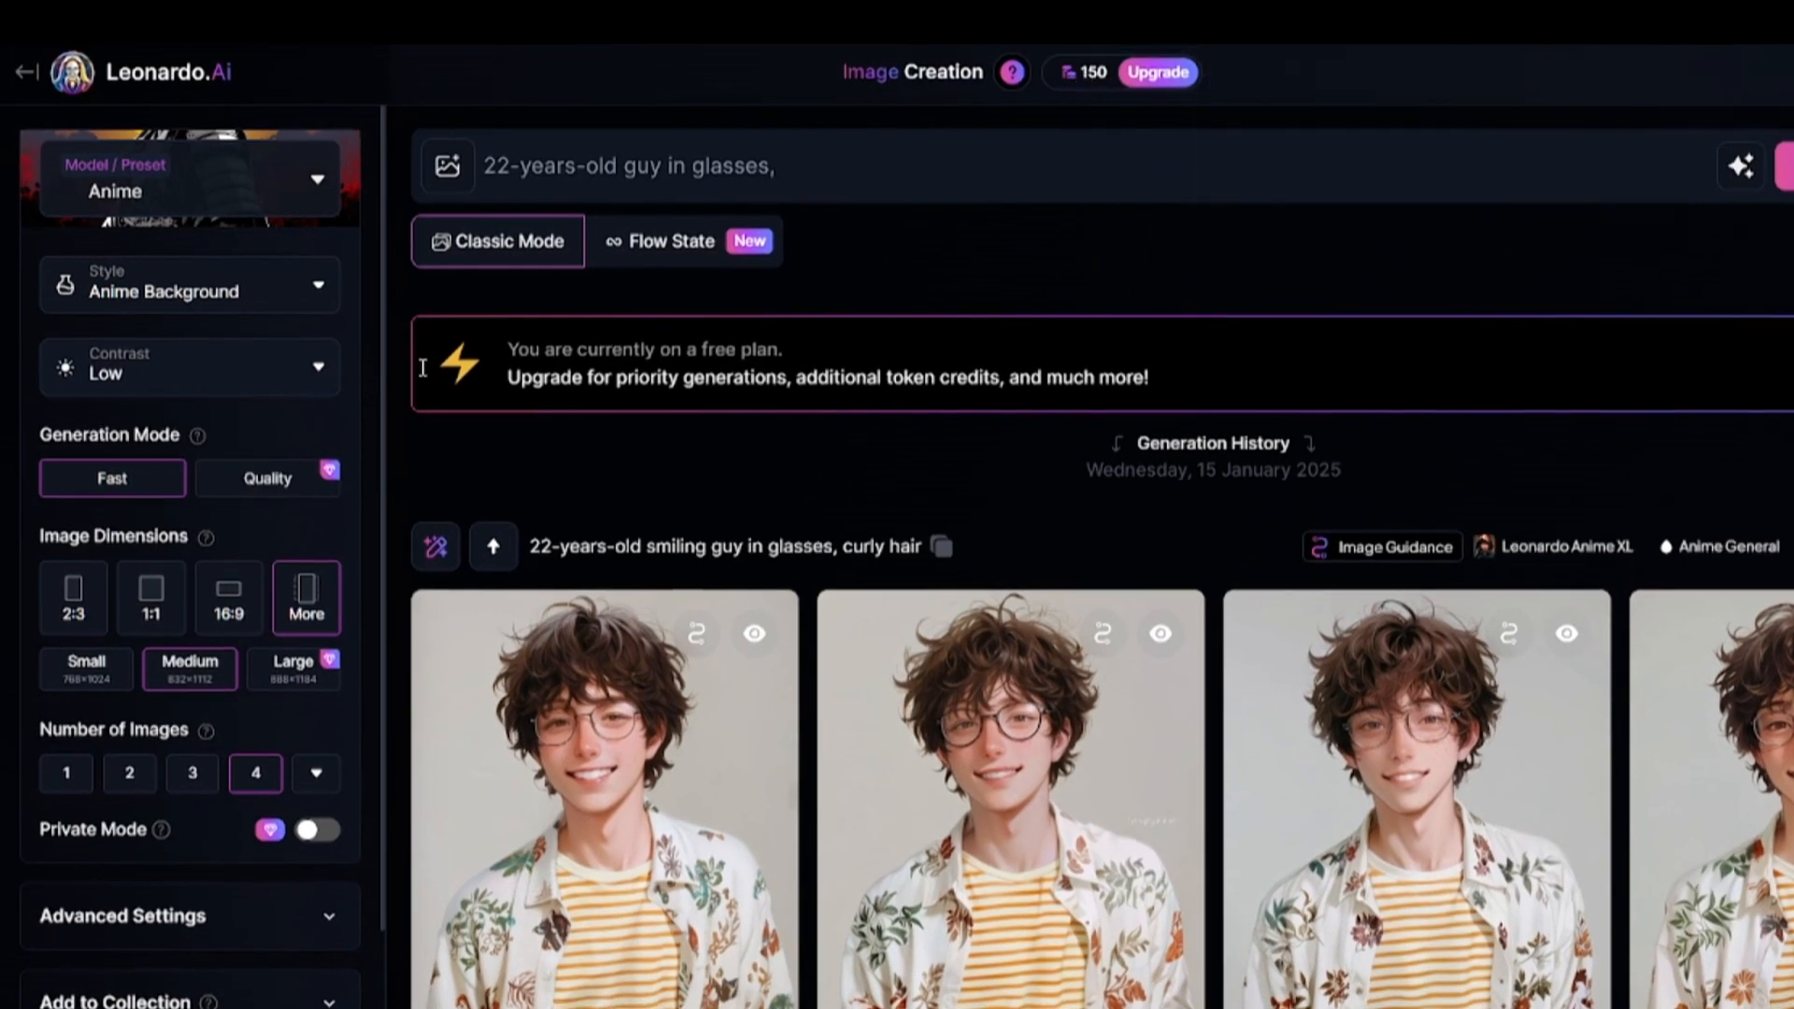
left_click(269, 167)
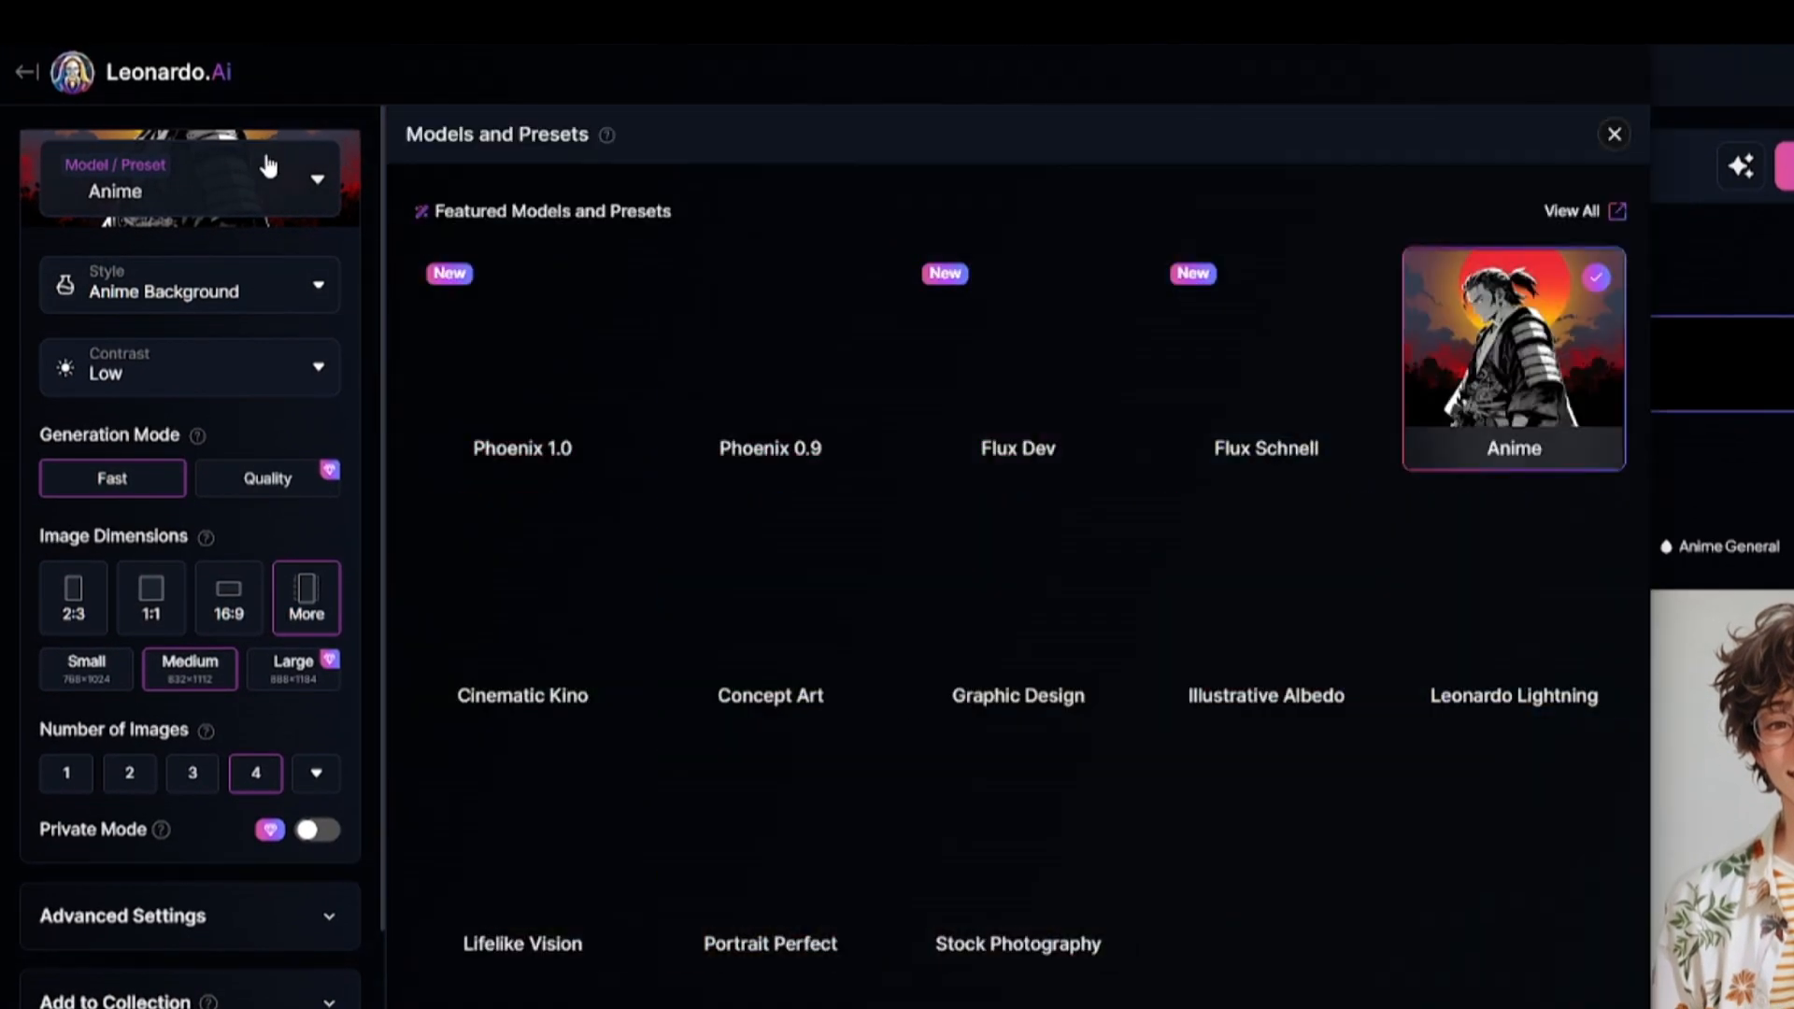
mouse_move(607, 134)
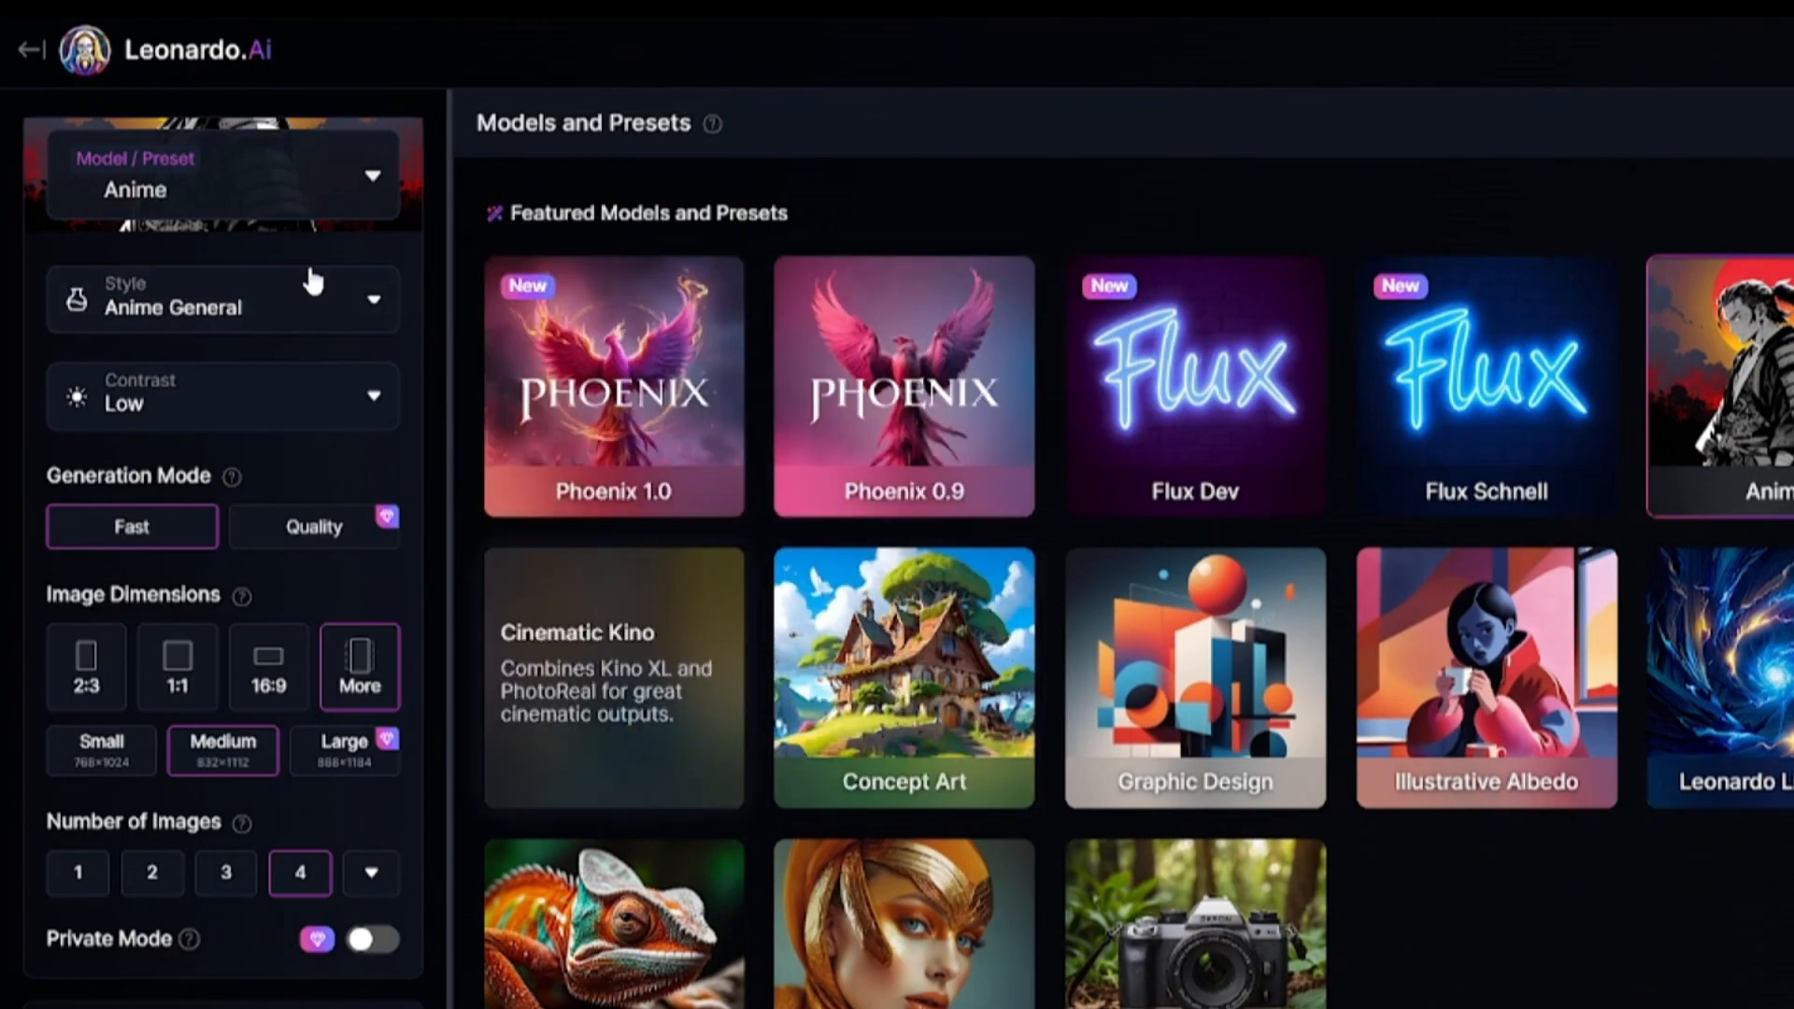
Set the preset's style to Dynamic and its contrast to Medium.
left_click(310, 282)
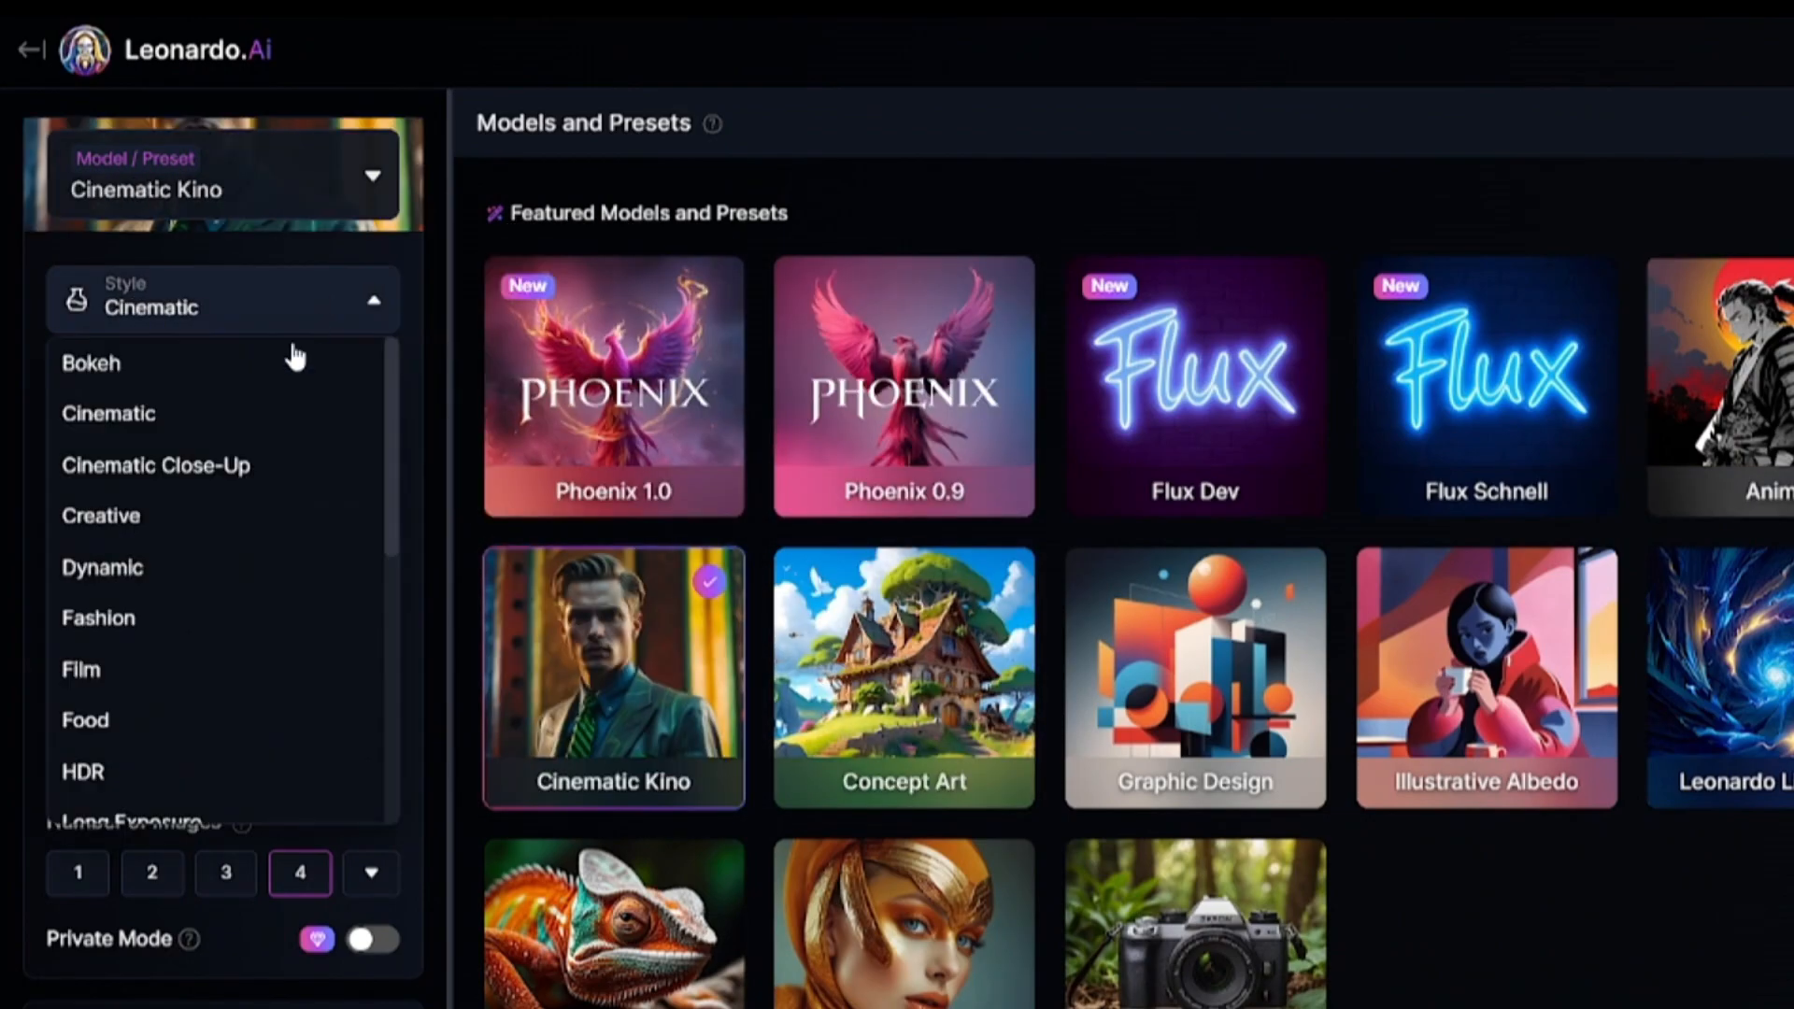
left_click(206, 572)
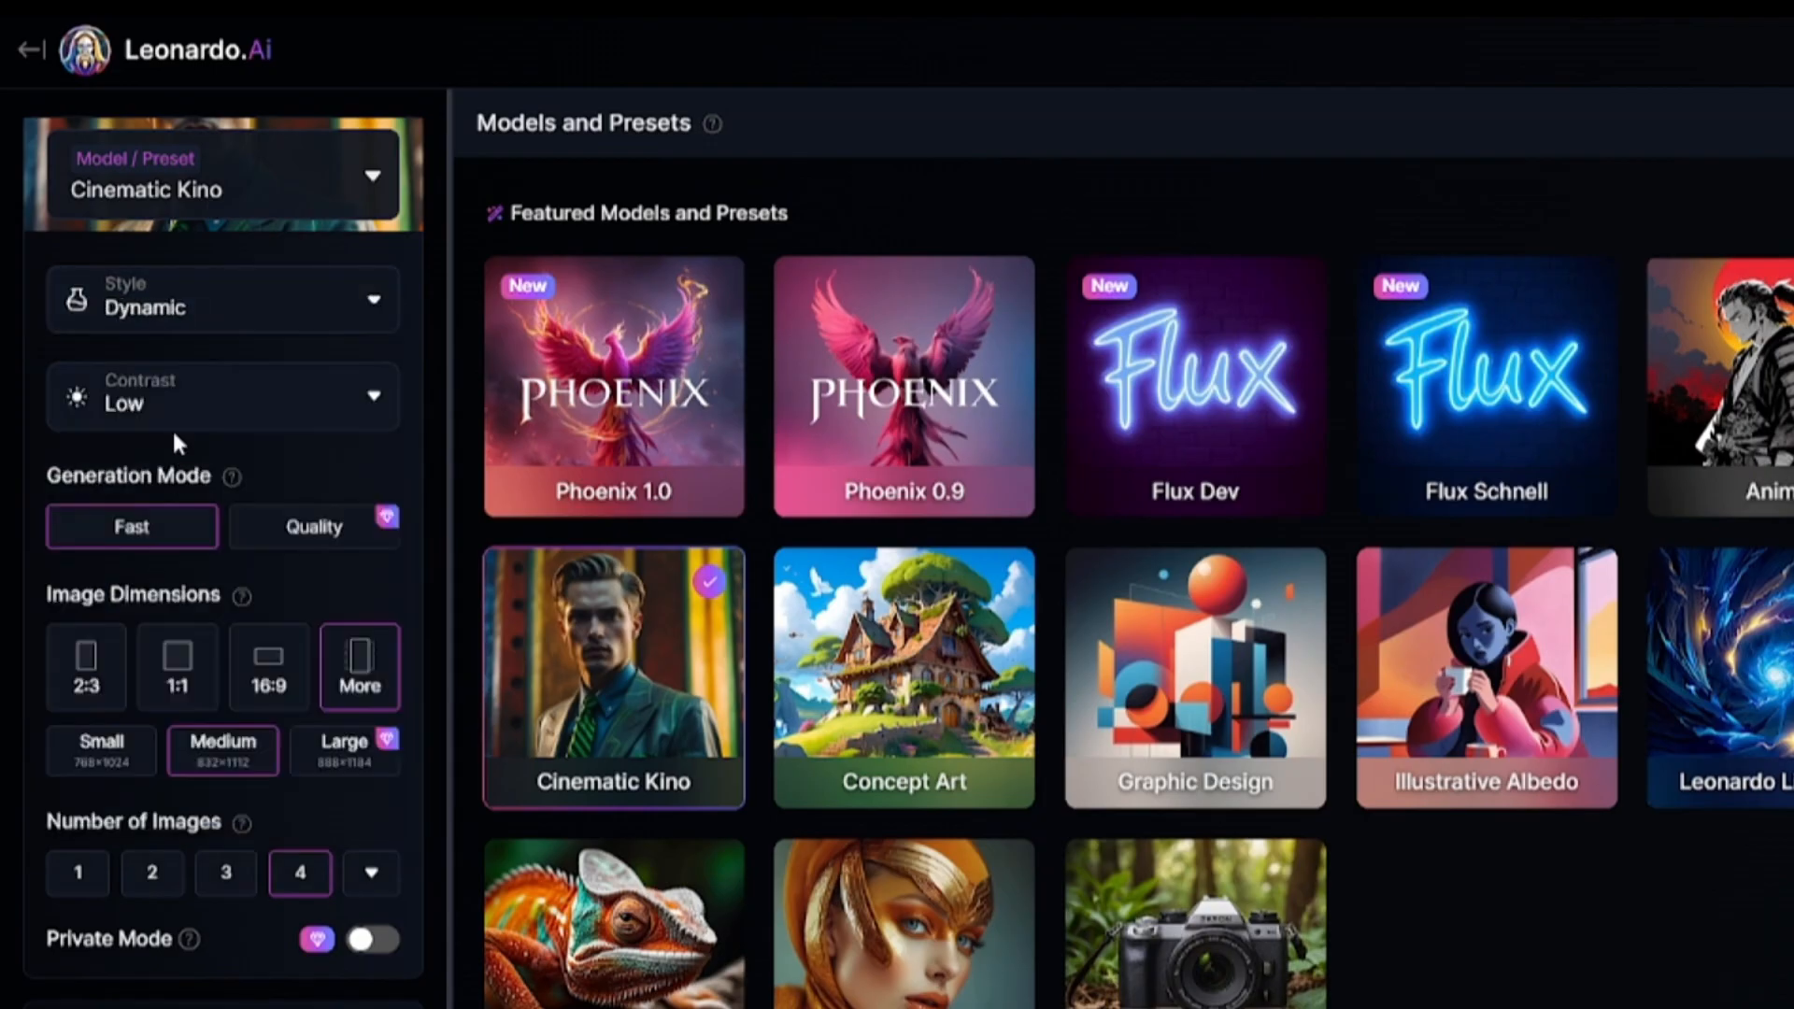
left_click(213, 404)
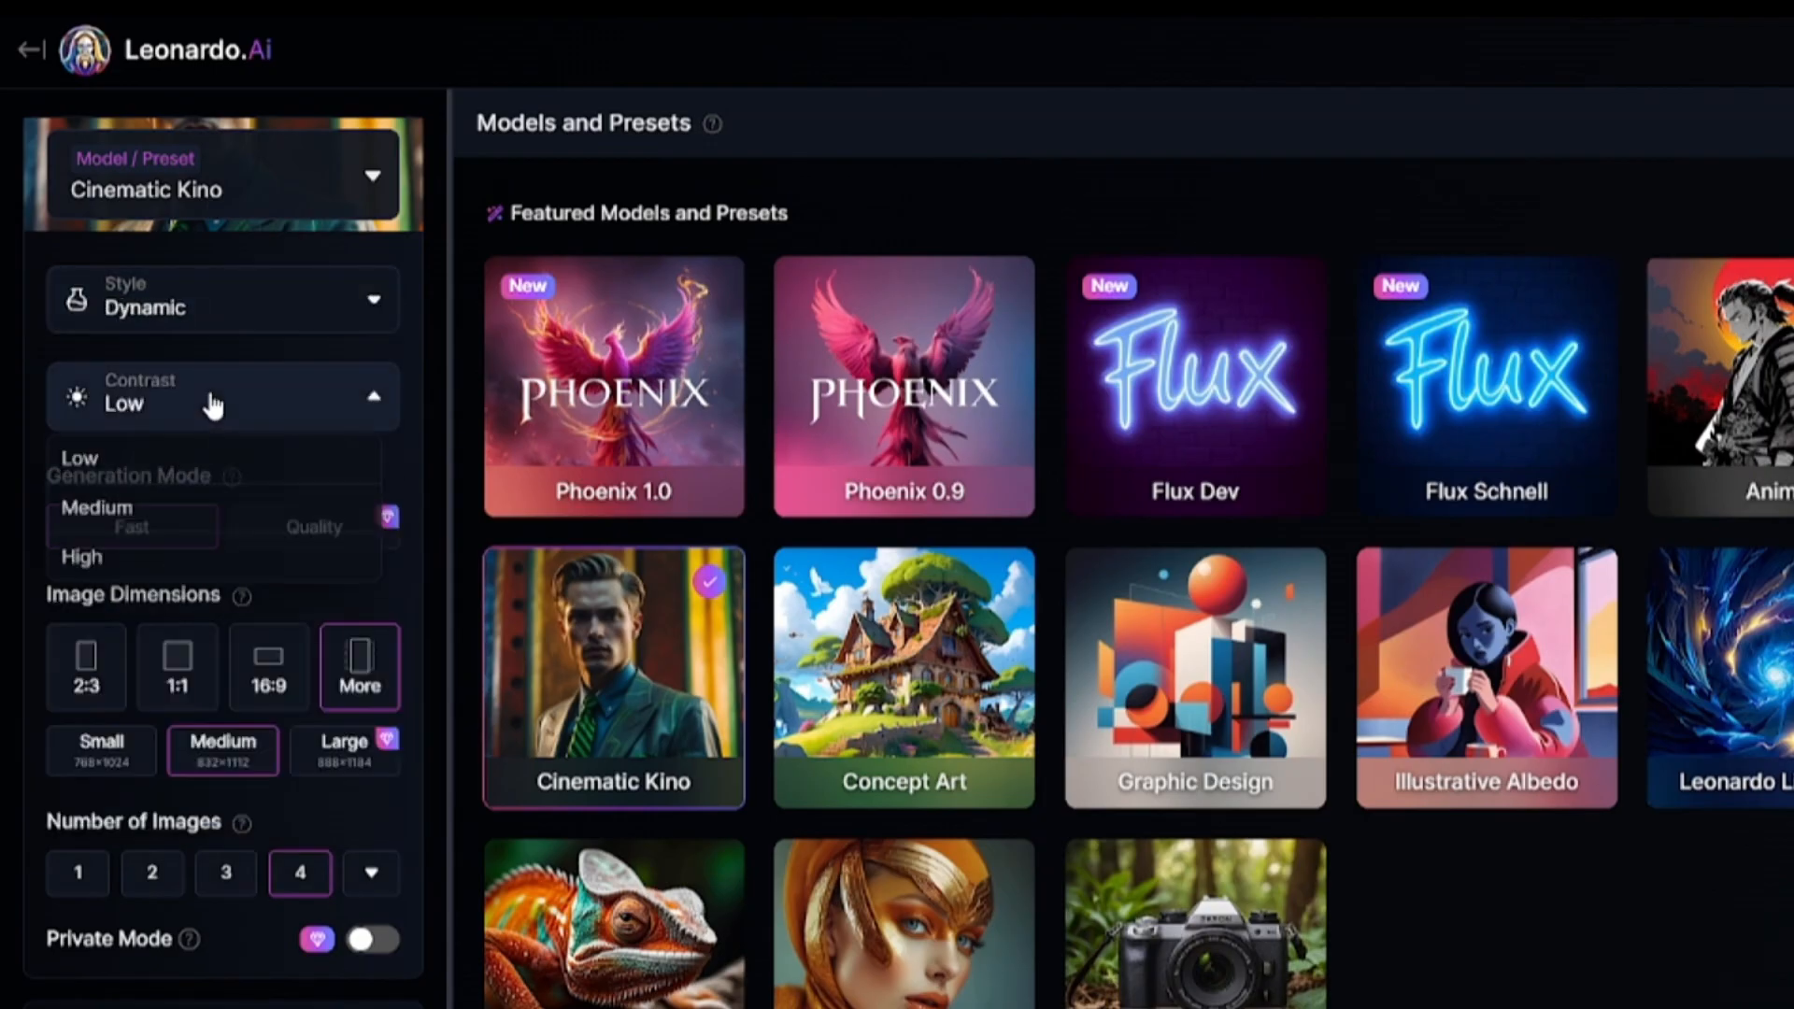
left_click(126, 529)
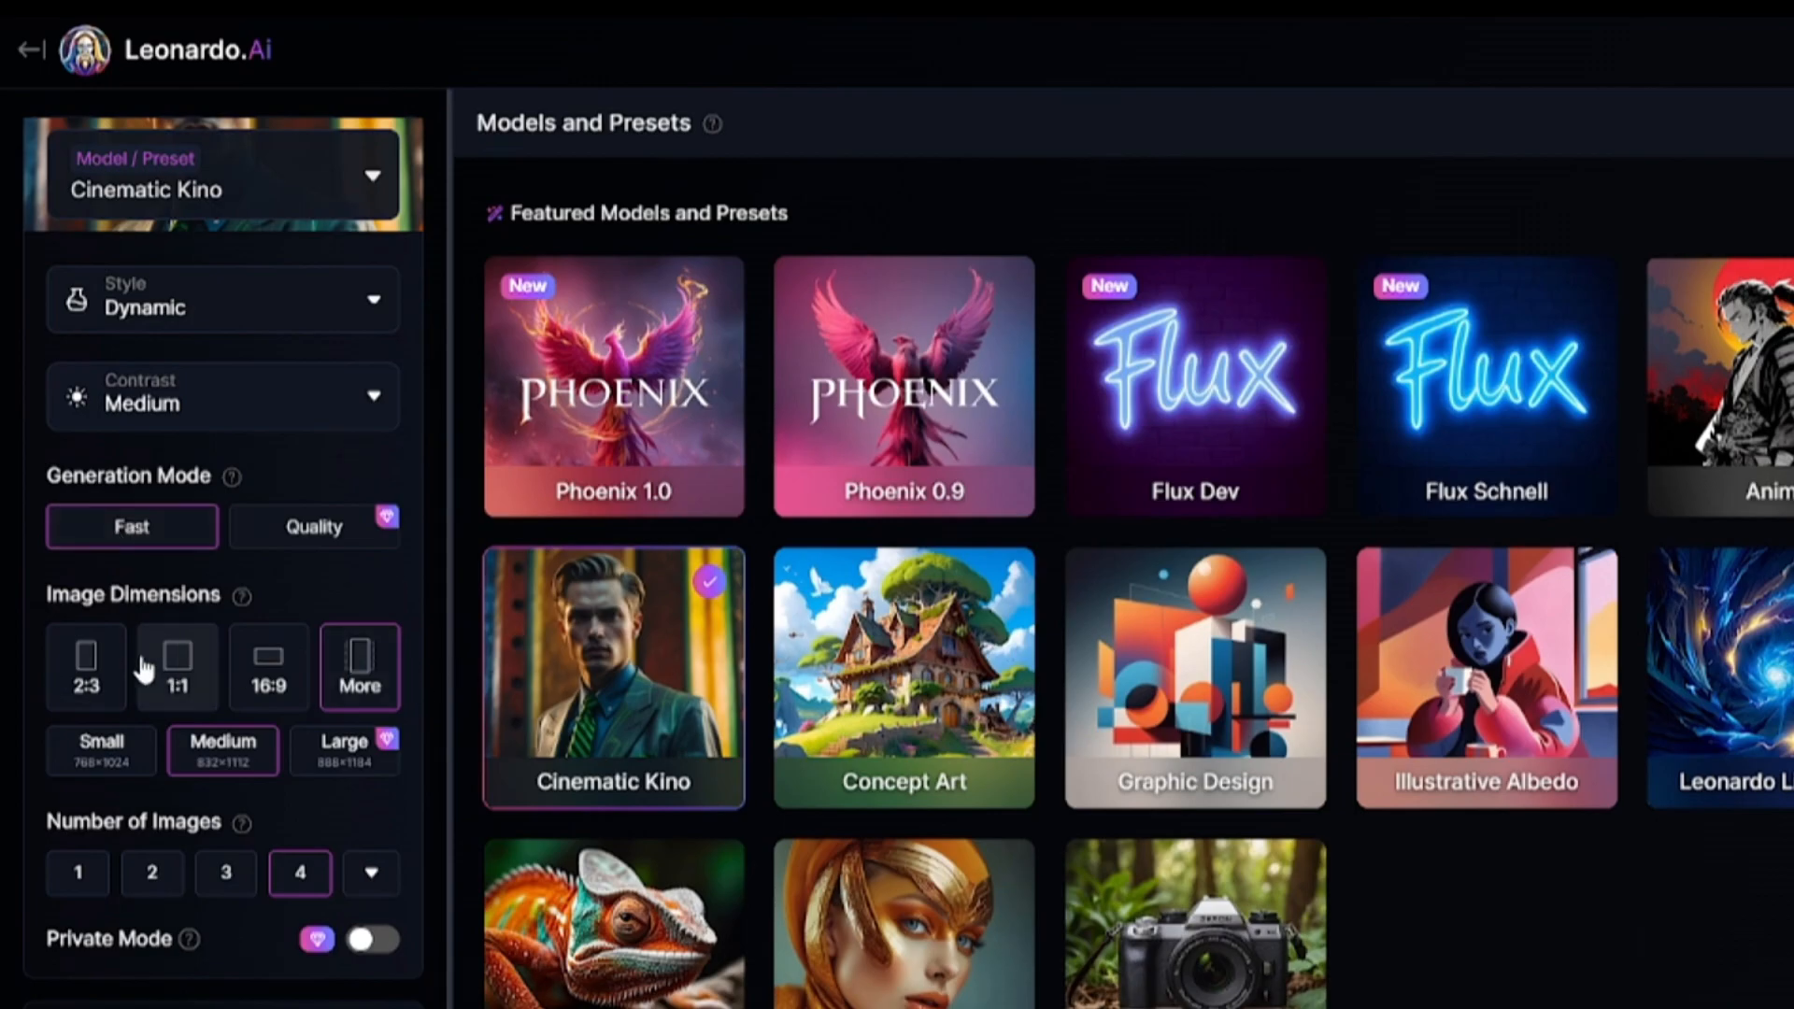
Set the image dimensions to a 2:3 ratio at the Small size.
left_click(82, 663)
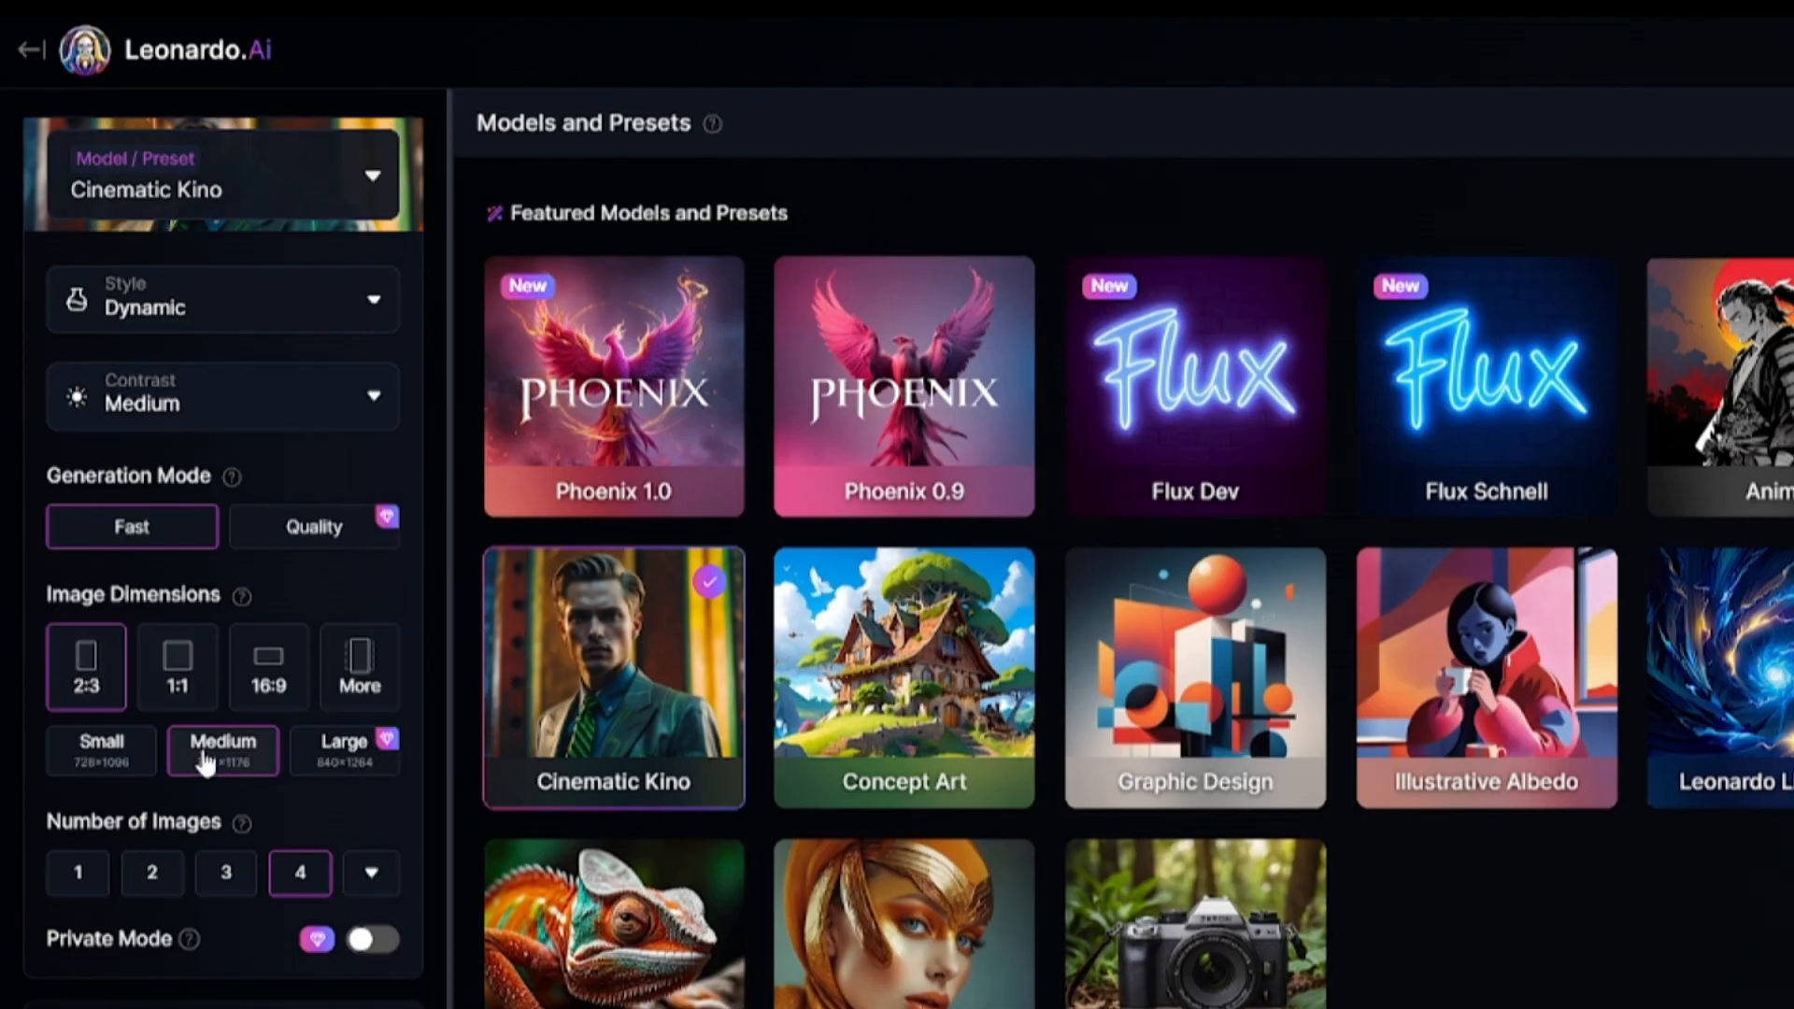
left_click(145, 772)
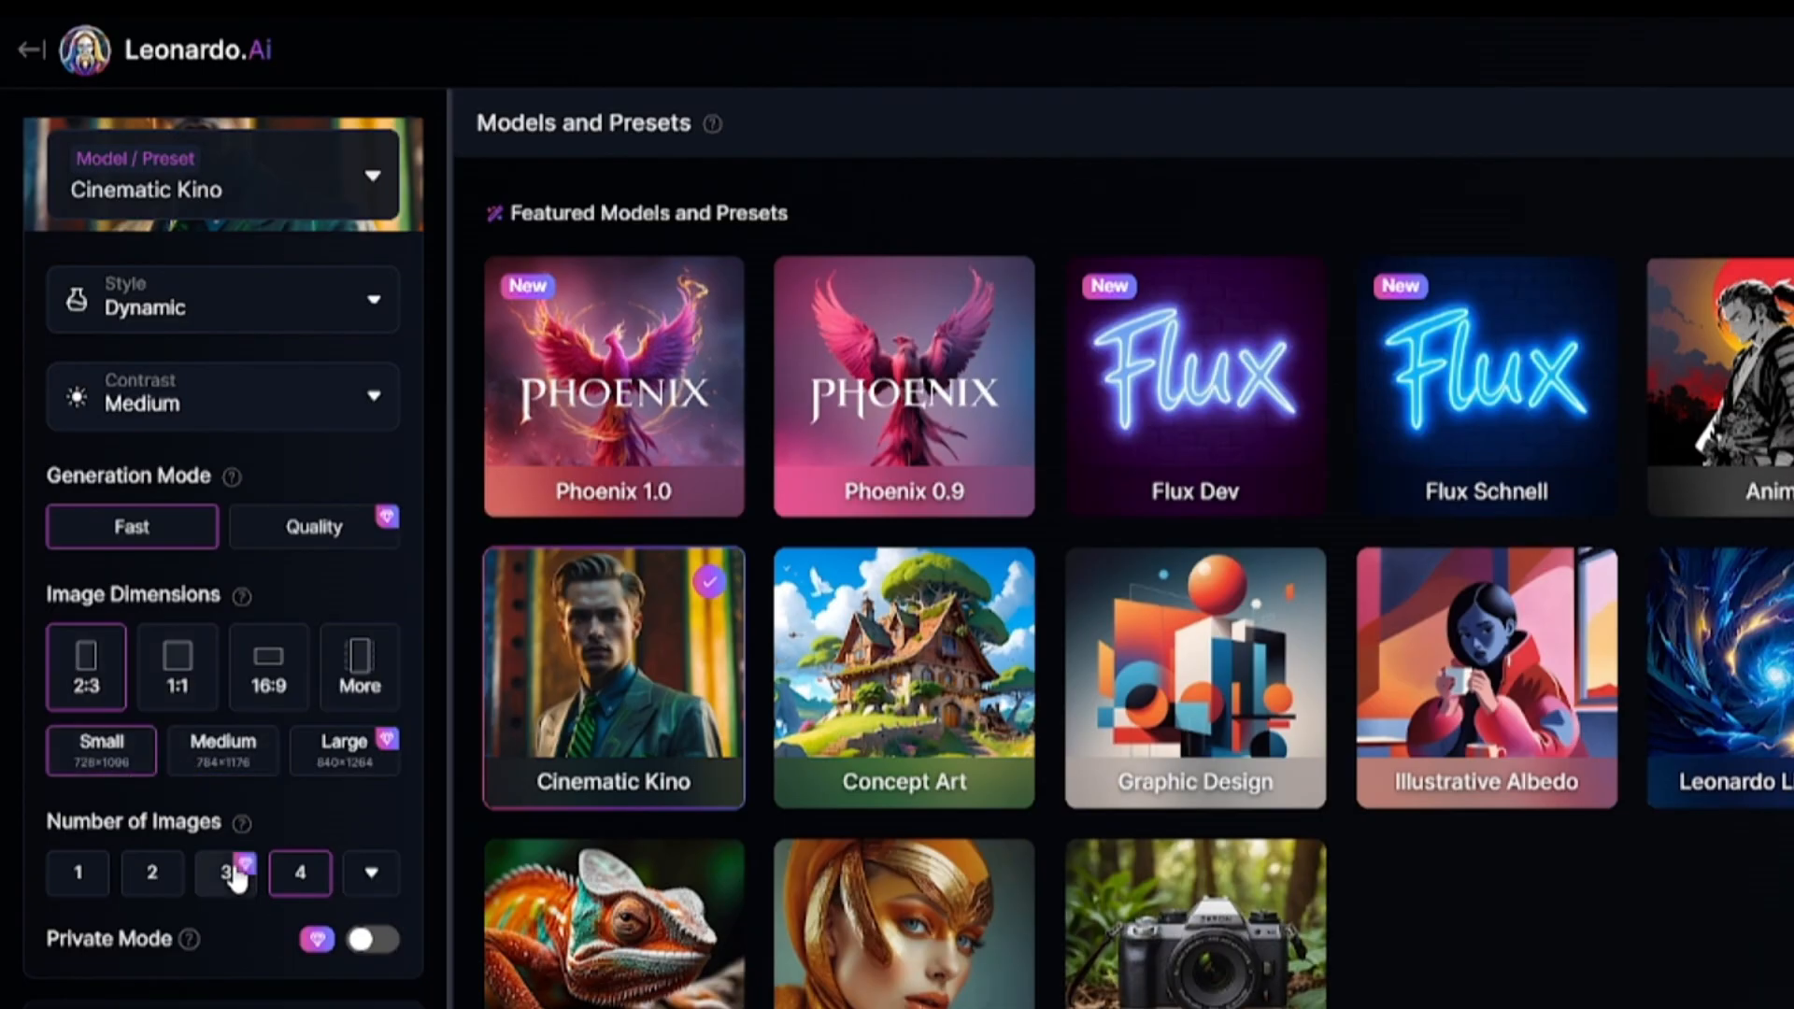
Expand the advanced settings and examine which generation models are offered there.
scroll(278, 826, "down", 3)
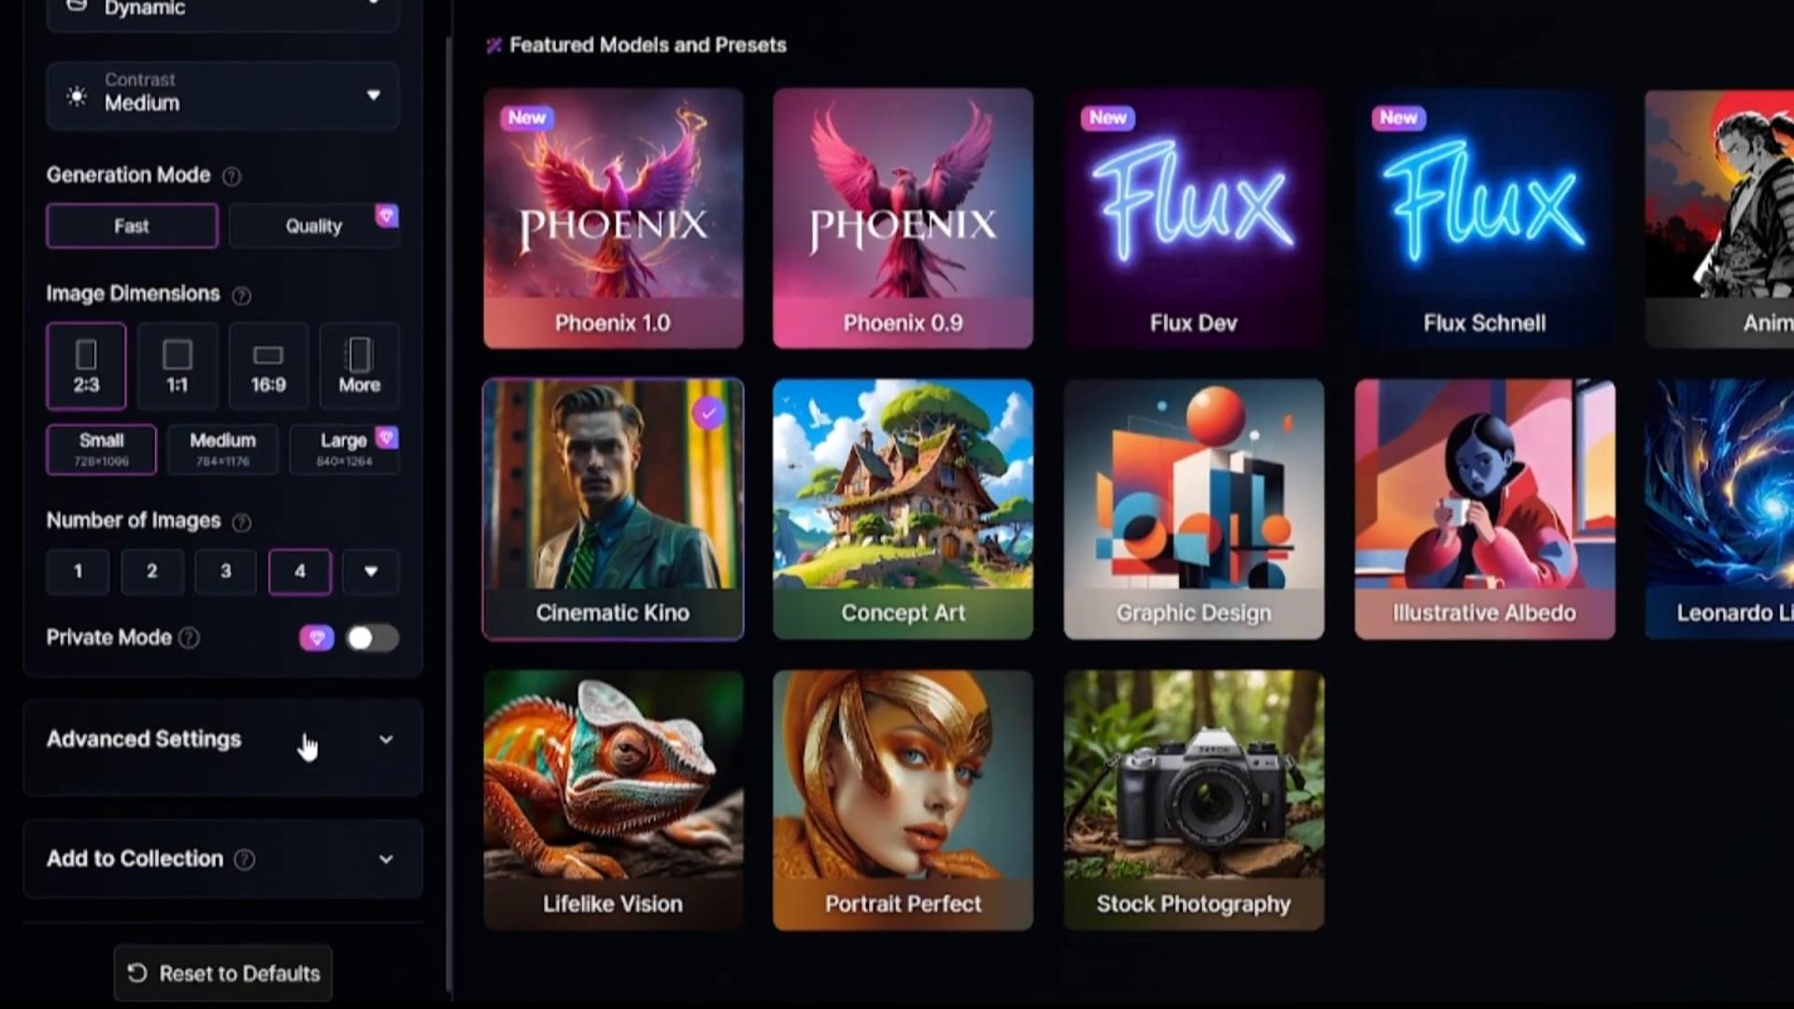
left_click(308, 752)
scroll(312, 672, "down", 3)
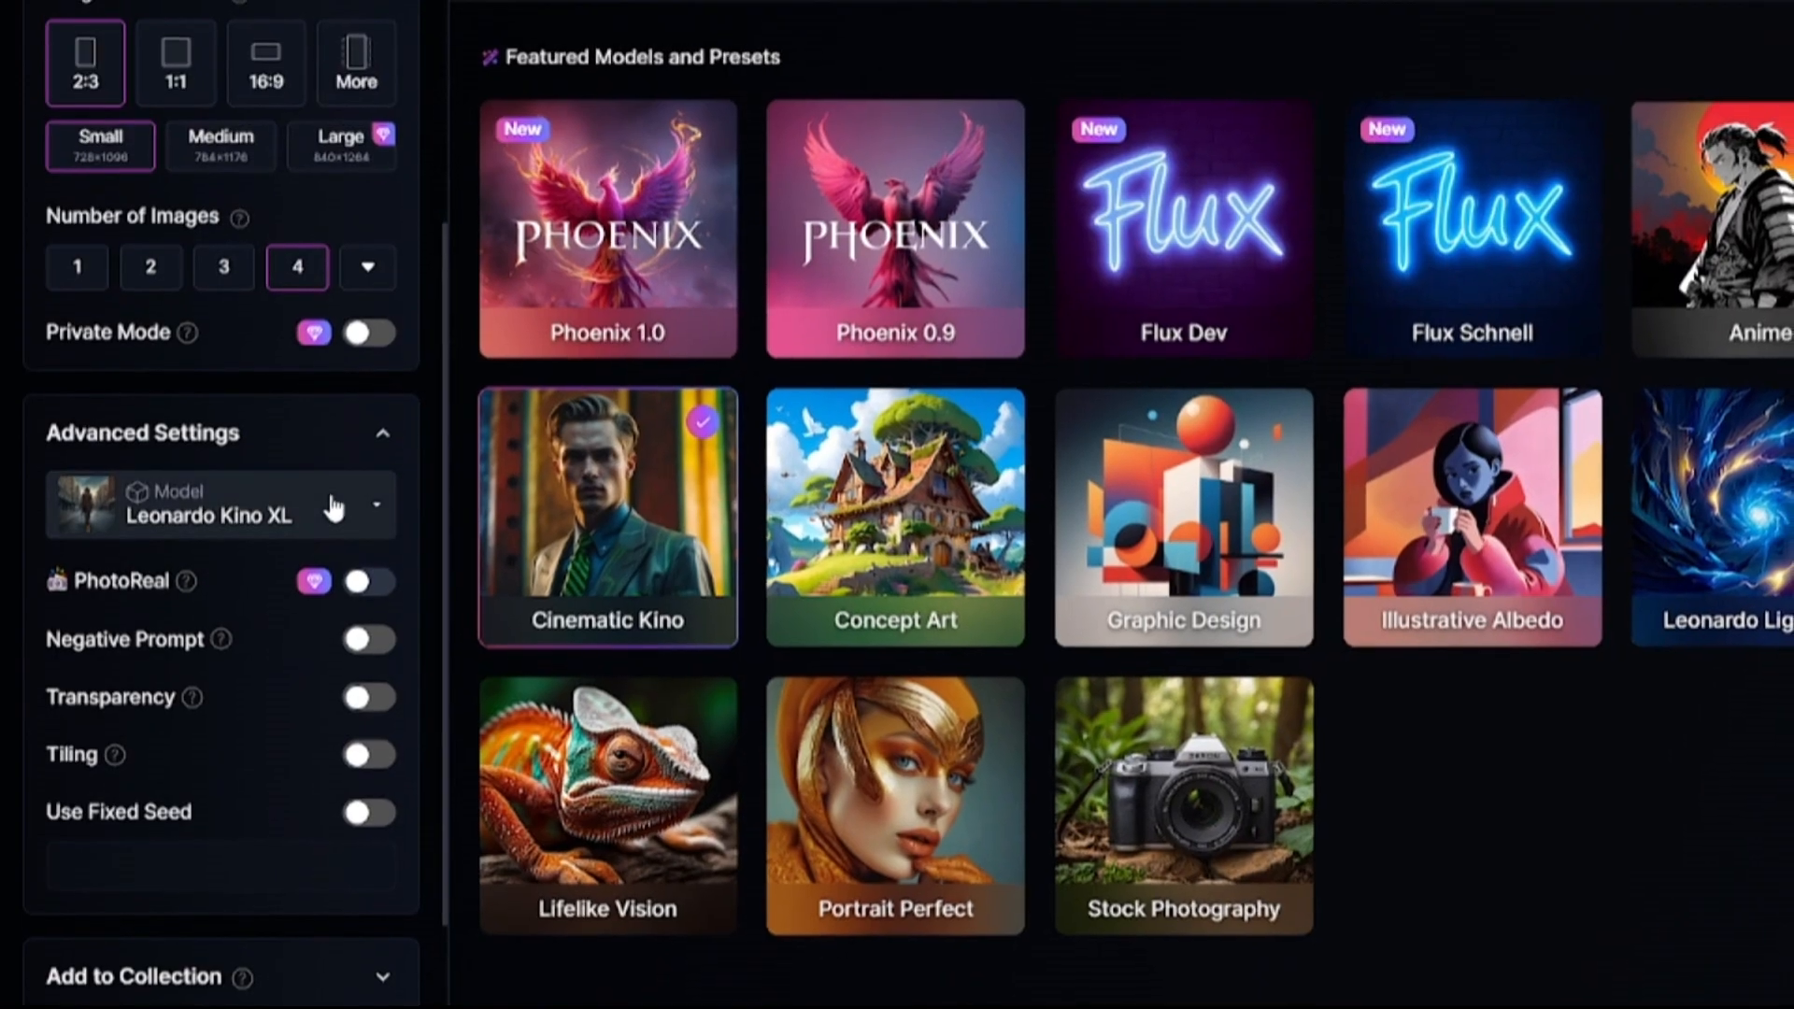
left_click(334, 506)
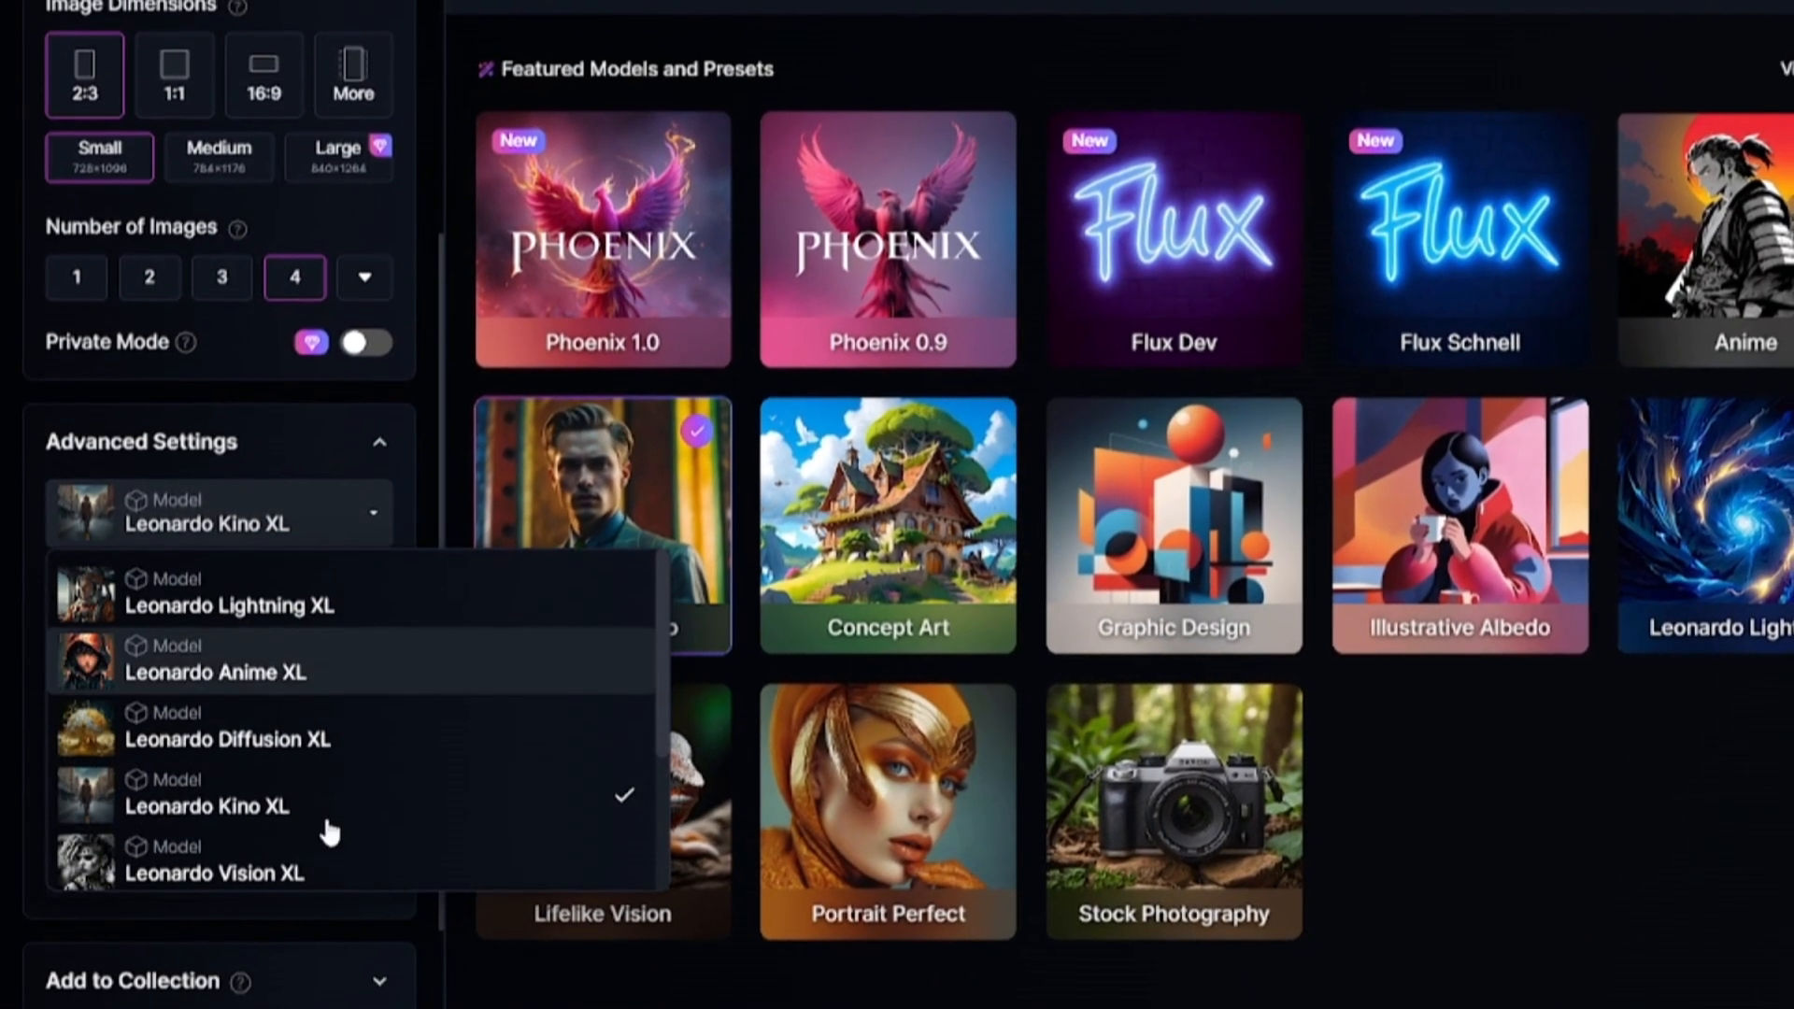
scroll(309, 821, "down", 2)
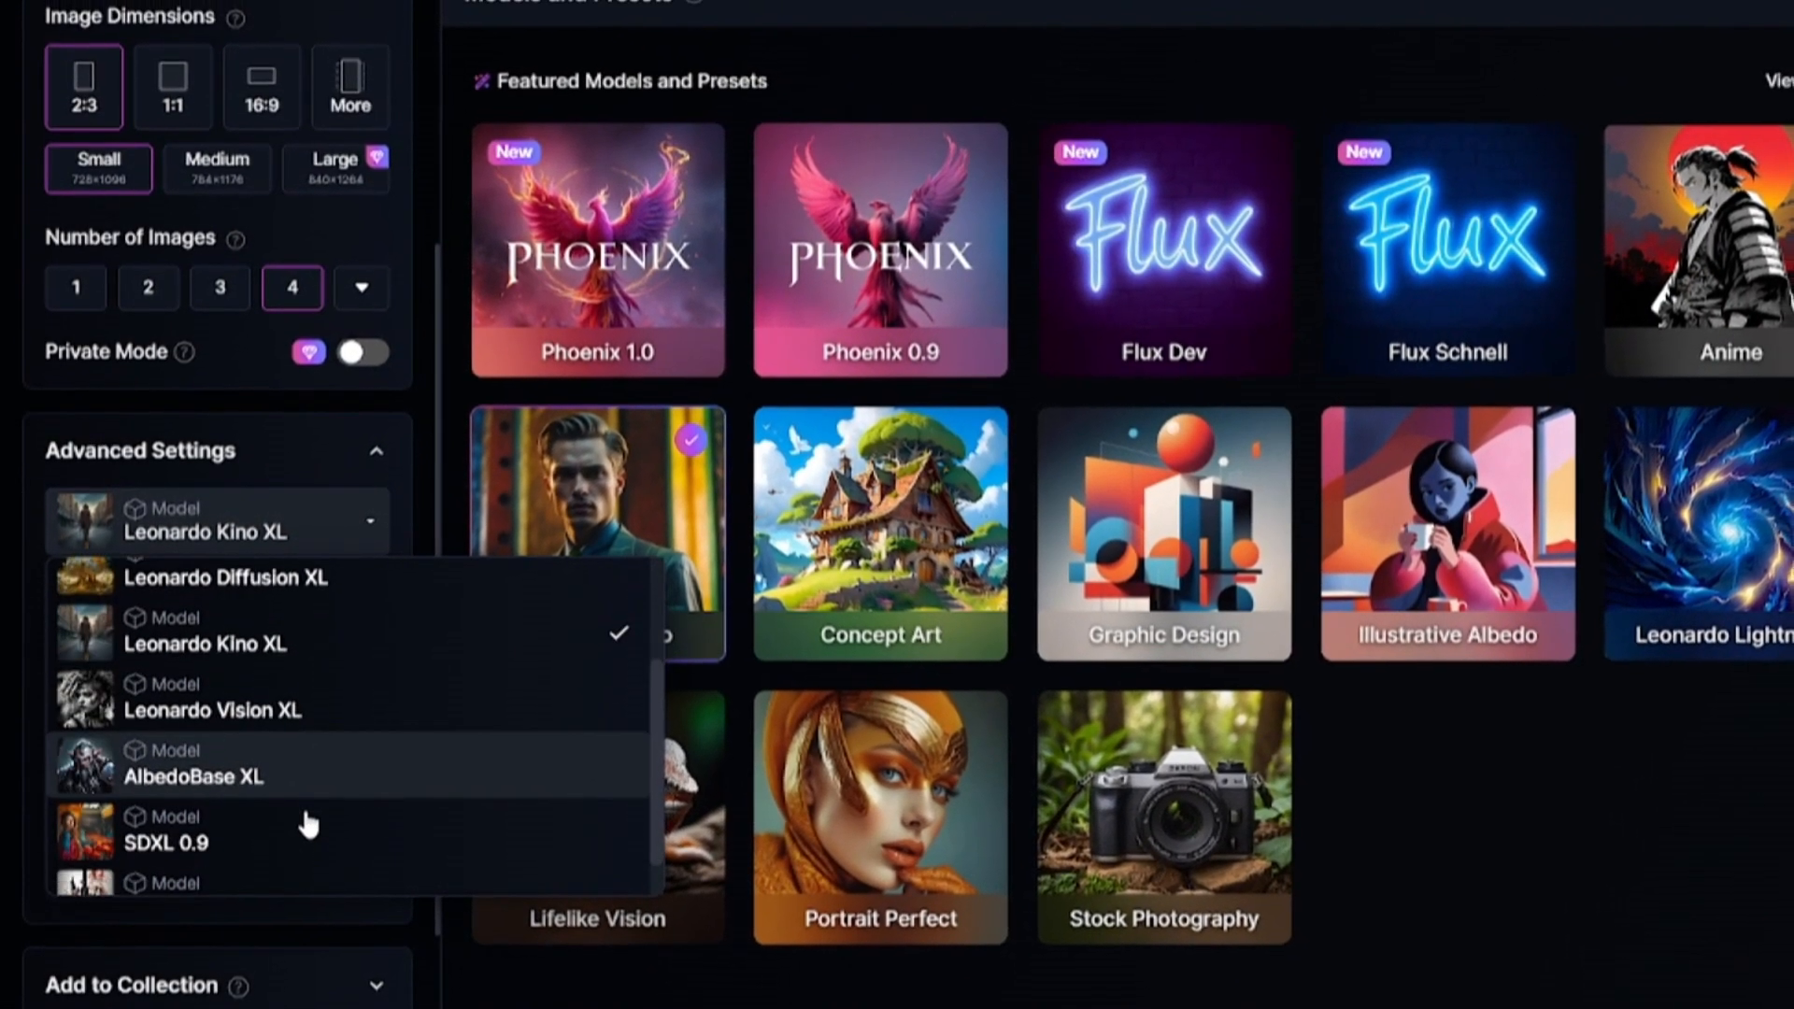
scroll(301, 803, "down", 1)
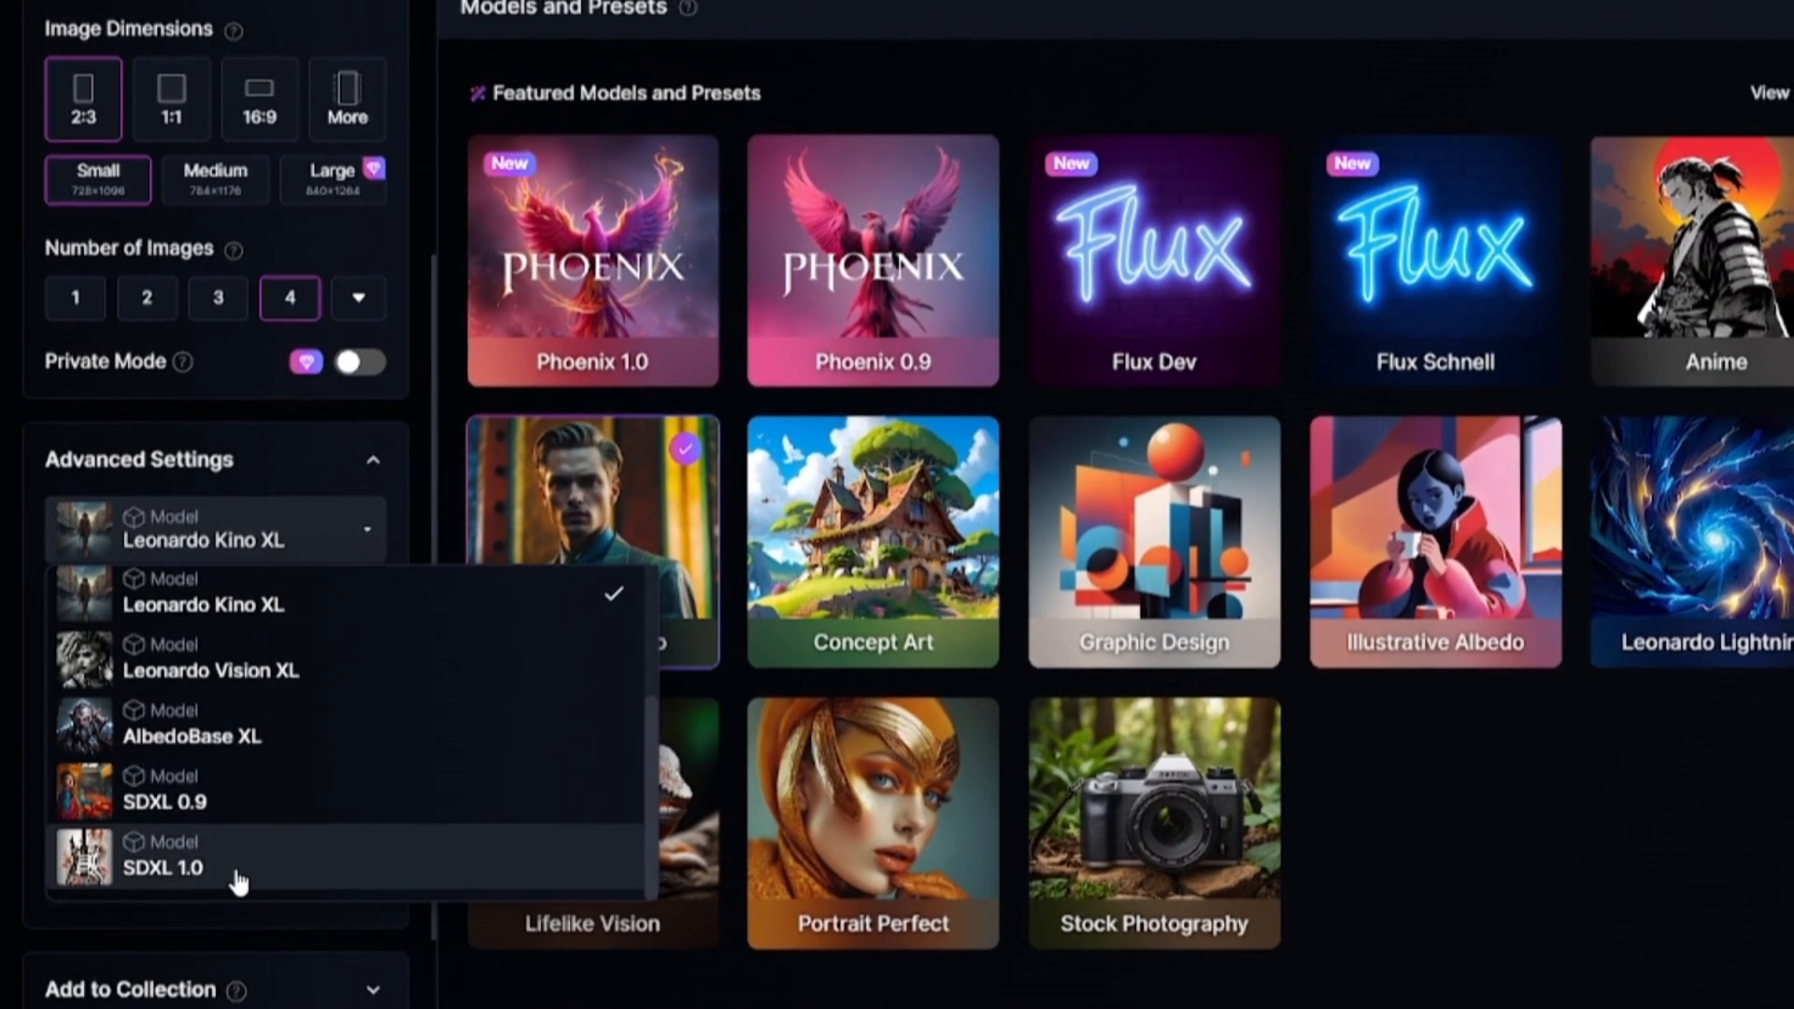
left_click(329, 403)
scroll(267, 488, "up", 1)
scroll(264, 480, "up", 3)
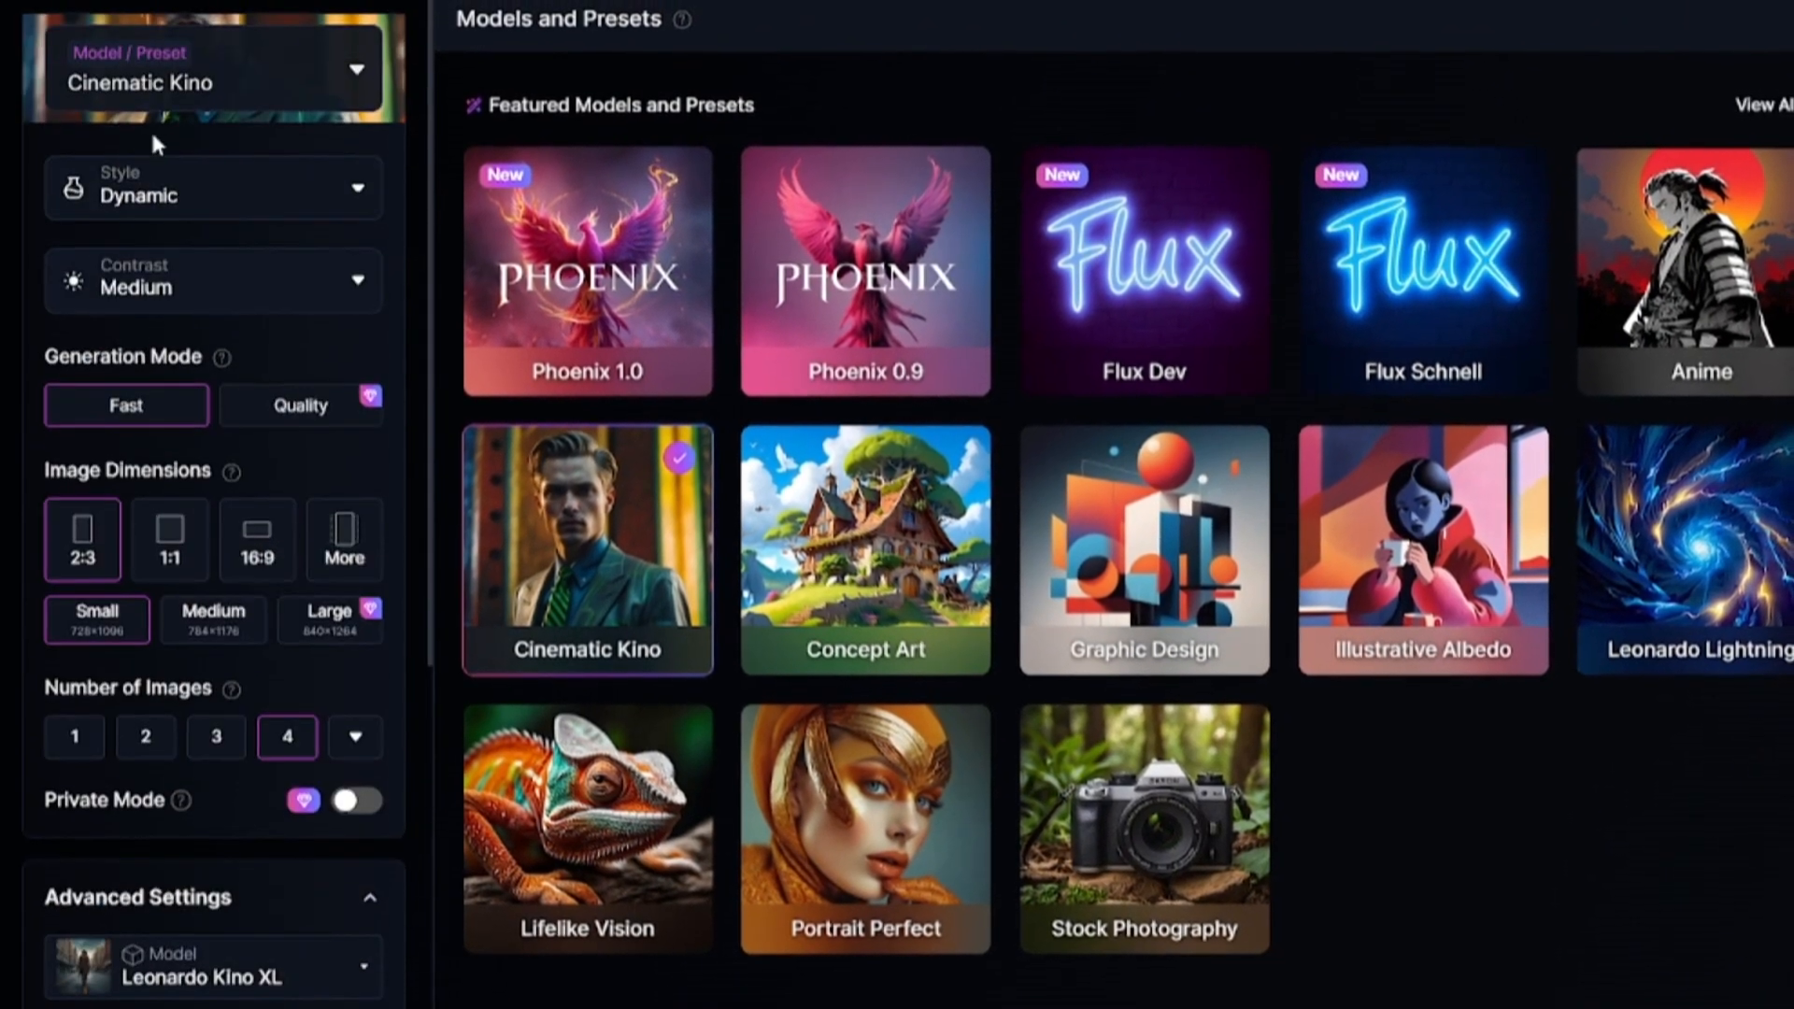
Enable Negative Prompt in the advanced settings and close the models and presets overview.
scroll(280, 778, "down", 3)
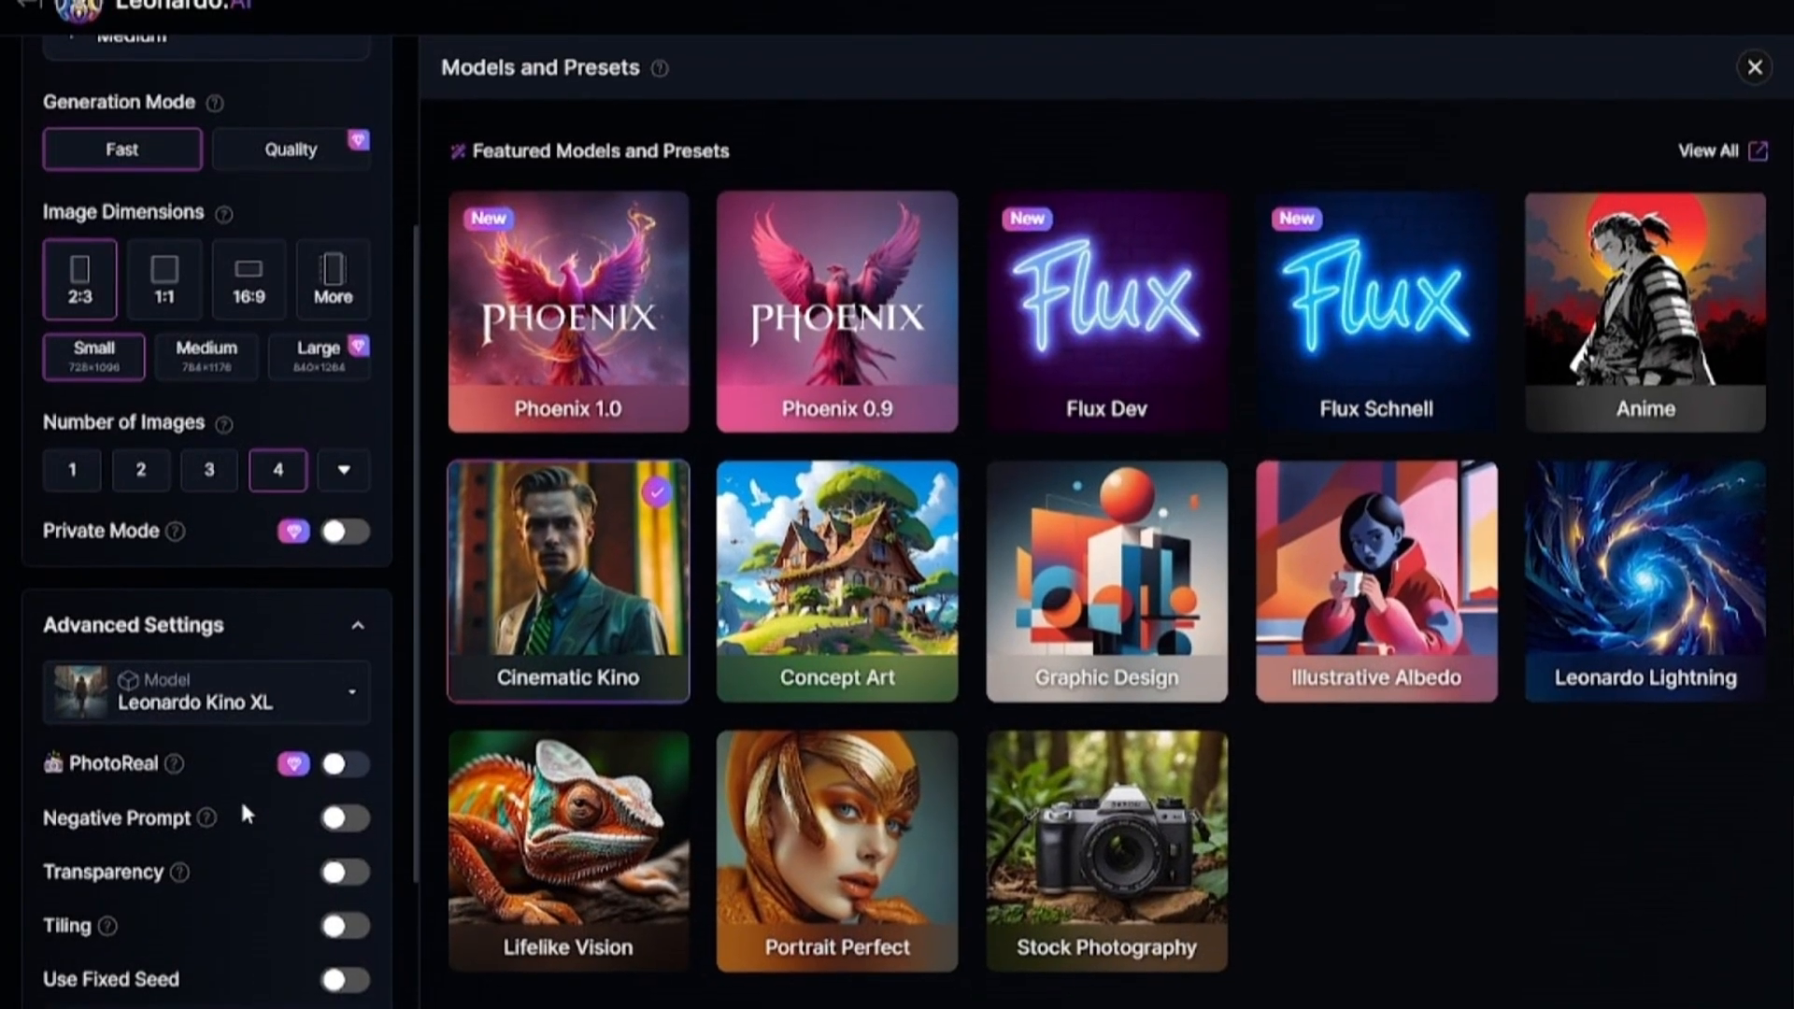
left_click(338, 822)
mouse_move(176, 869)
scroll(187, 921, "down", 2)
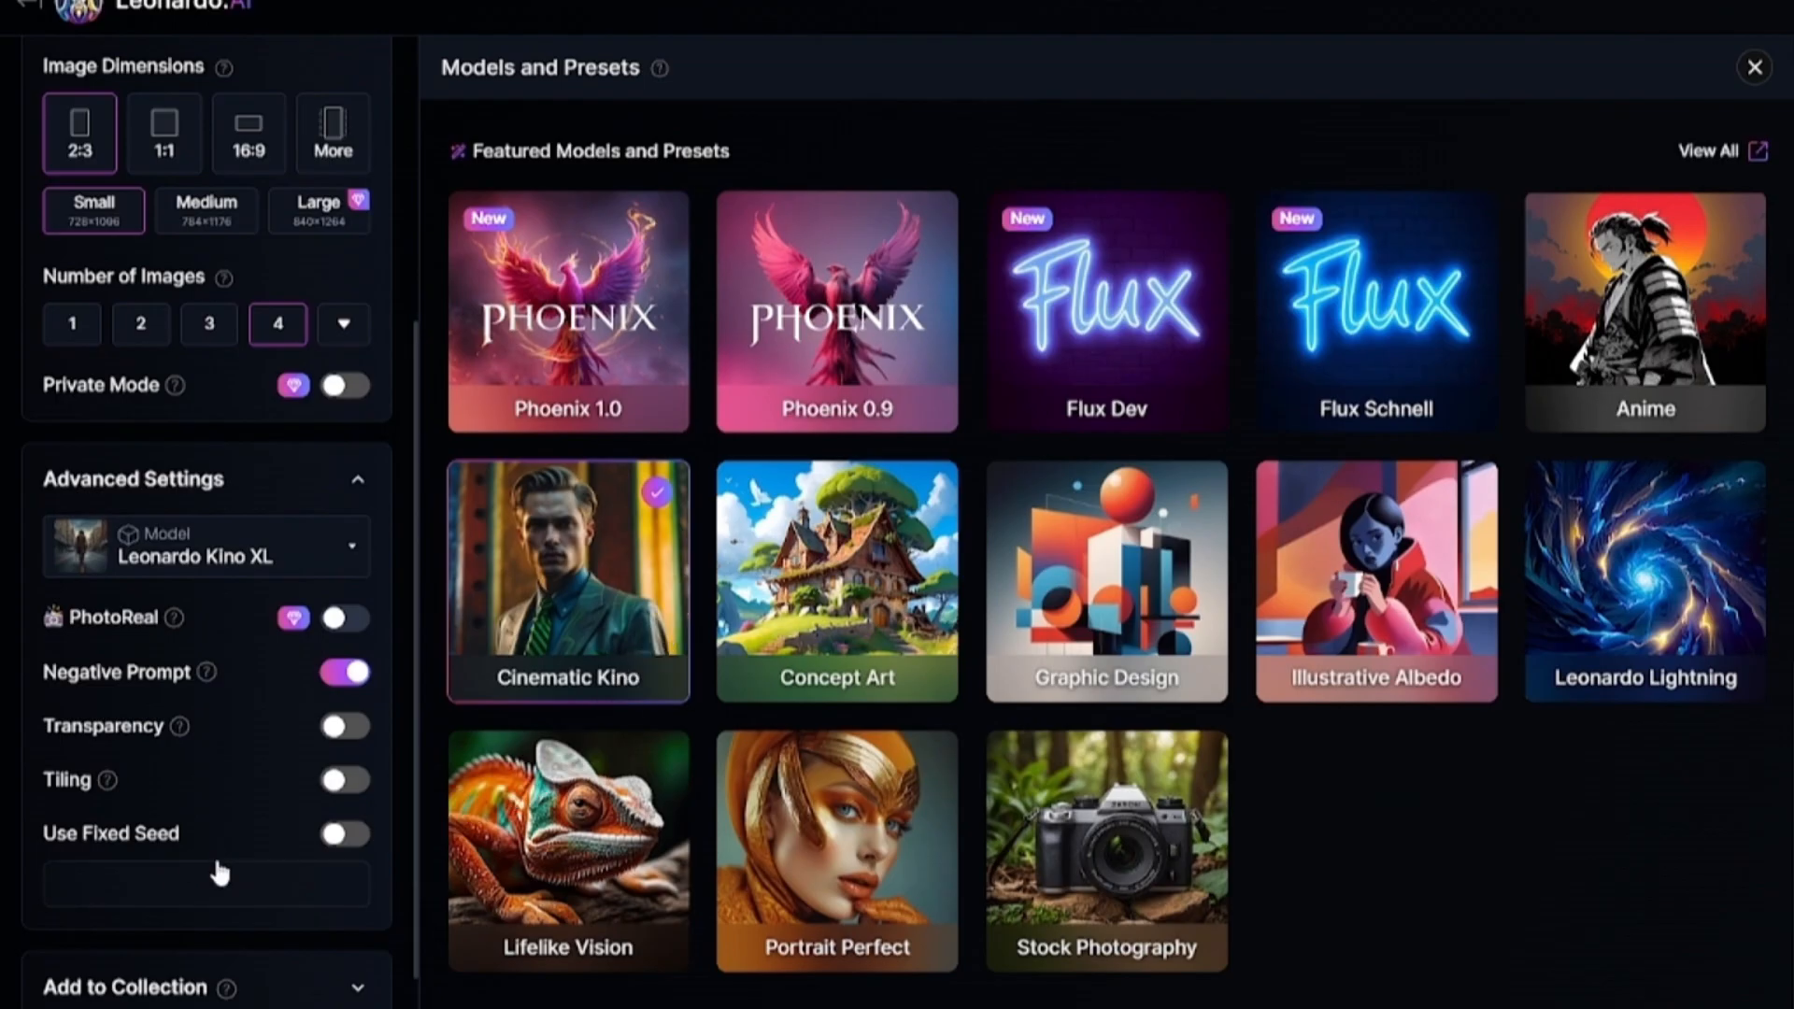
scroll(212, 855, "down", 1)
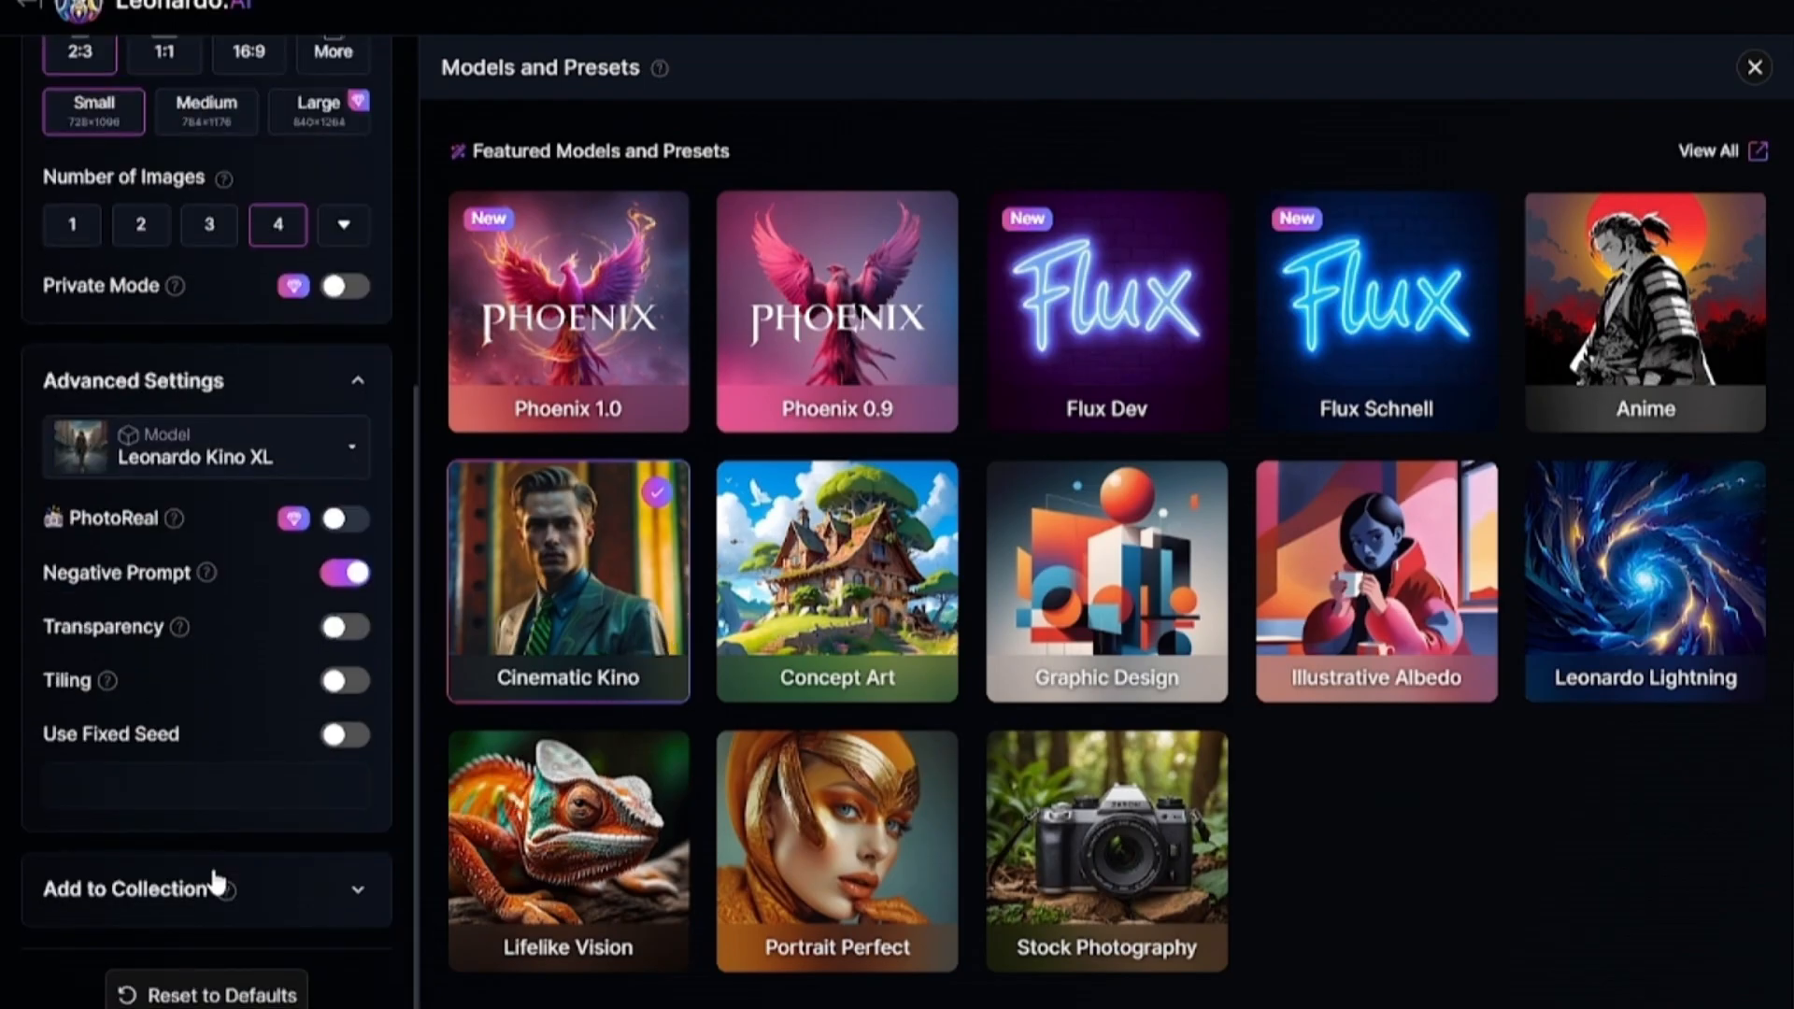
scroll(215, 879, "up", 3)
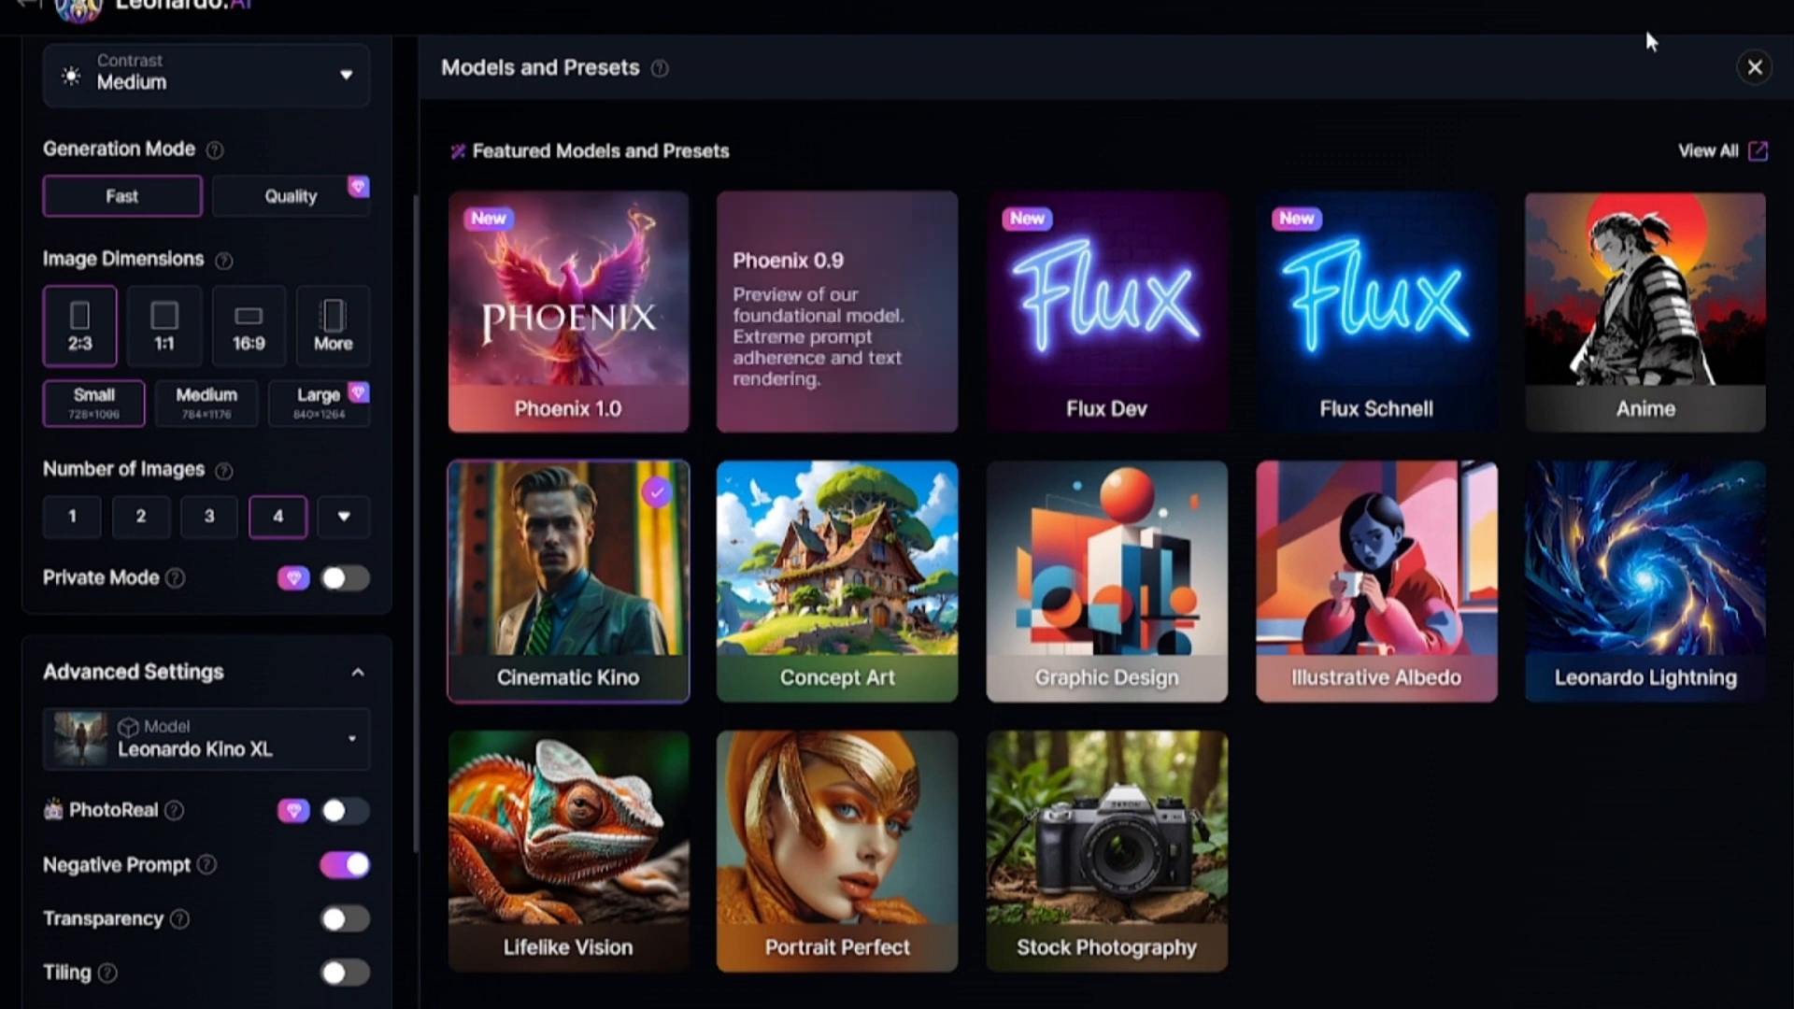
left_click(1755, 70)
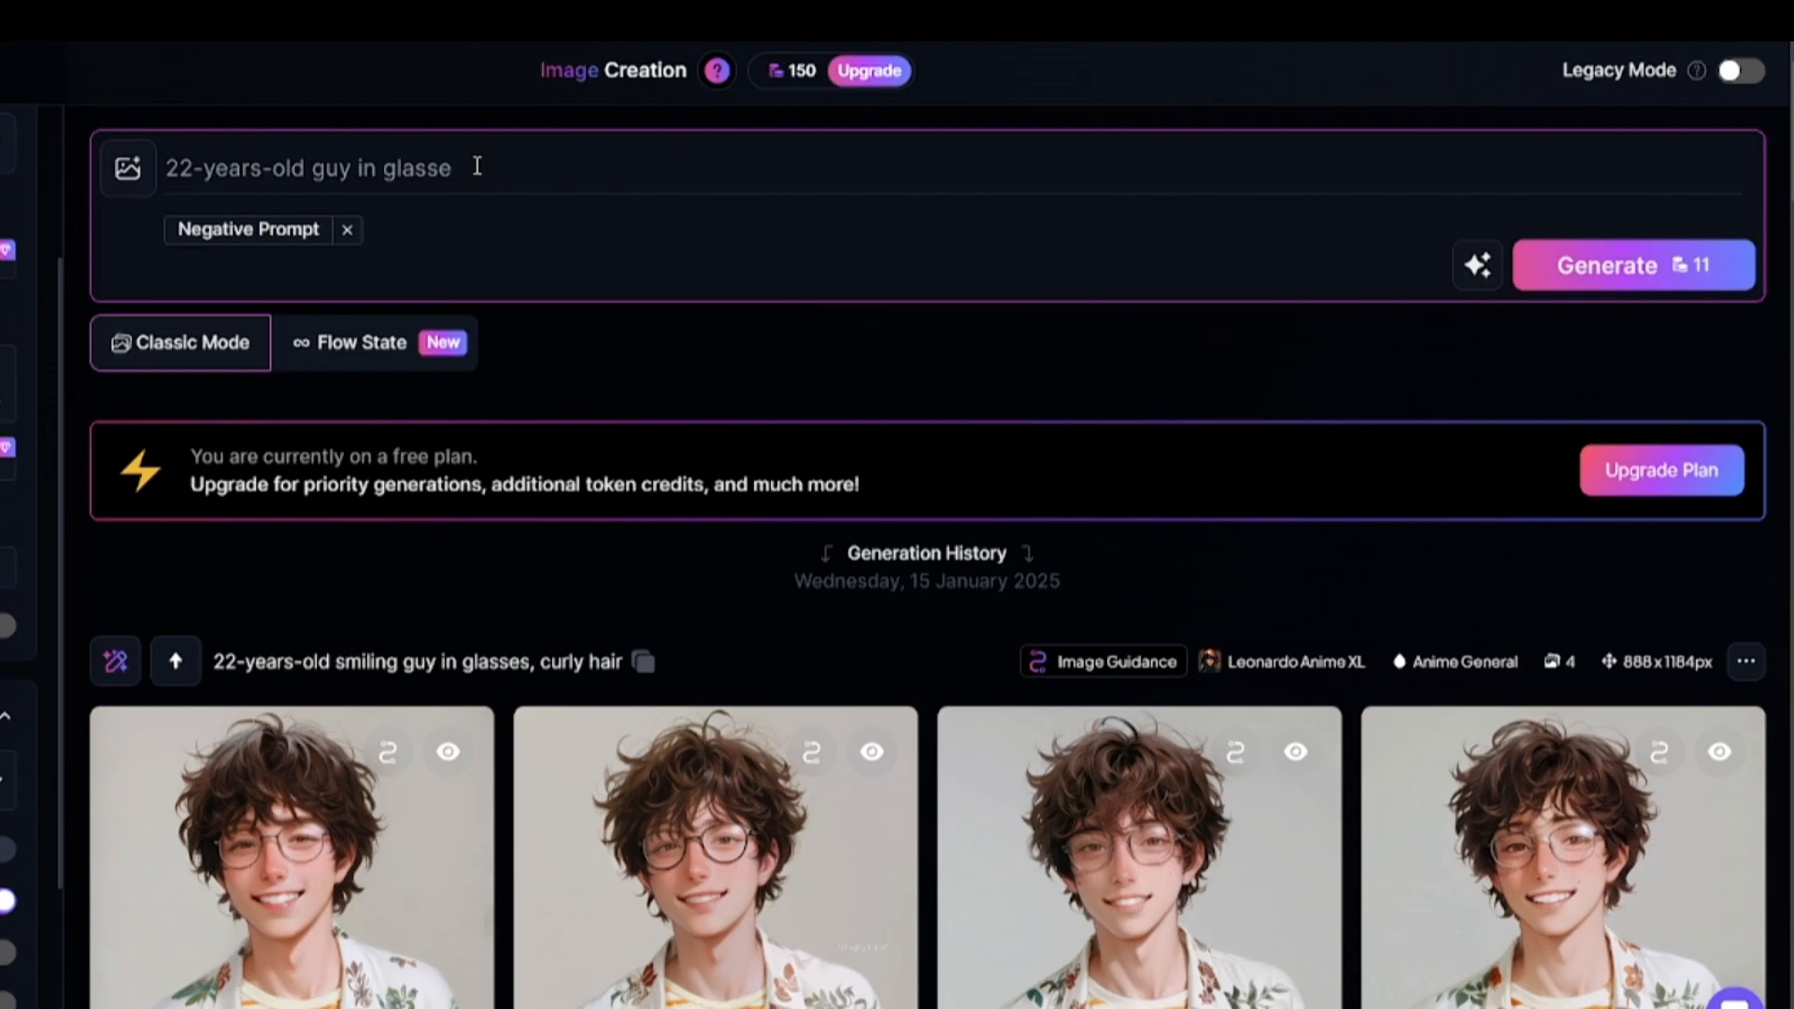
Enter "guy in the forest" as the prompt and "animals" as the negative prompt.
key("BackSpace")
key("BackSpace")
key("BackSpace")
key("BackSpace")
key("BackSpace")
key("BackSpace")
key("BackSpace")
key("BackSpace")
key("BackSpace")
key("BackSpace")
key("BackSpace")
key("BackSpace")
key("BackSpace")
key("BackSpace")
key("BackSpace")
key("BackSpace")
key("BackSpace")
key("BackSpace")
key("BackSpace")
key("BackSpace")
type("guy in the forest")
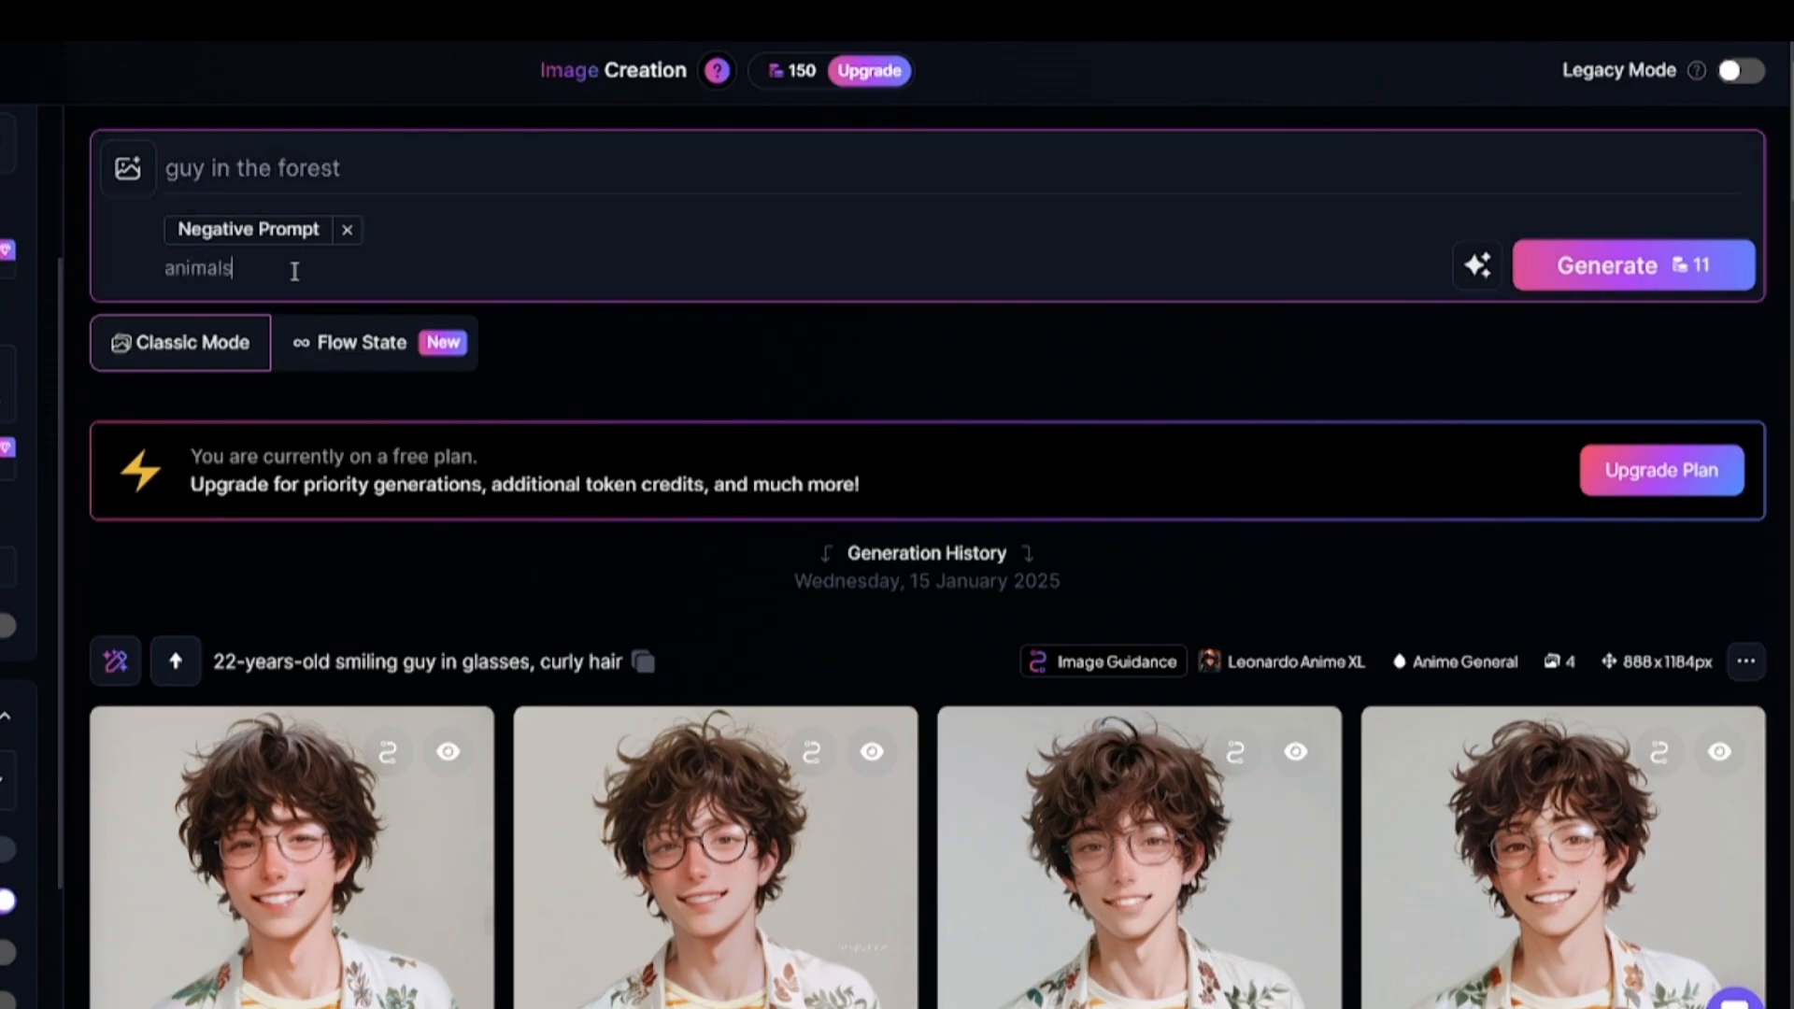
Improve the forest prompt with AI and generate images from it.
left_click(1479, 268)
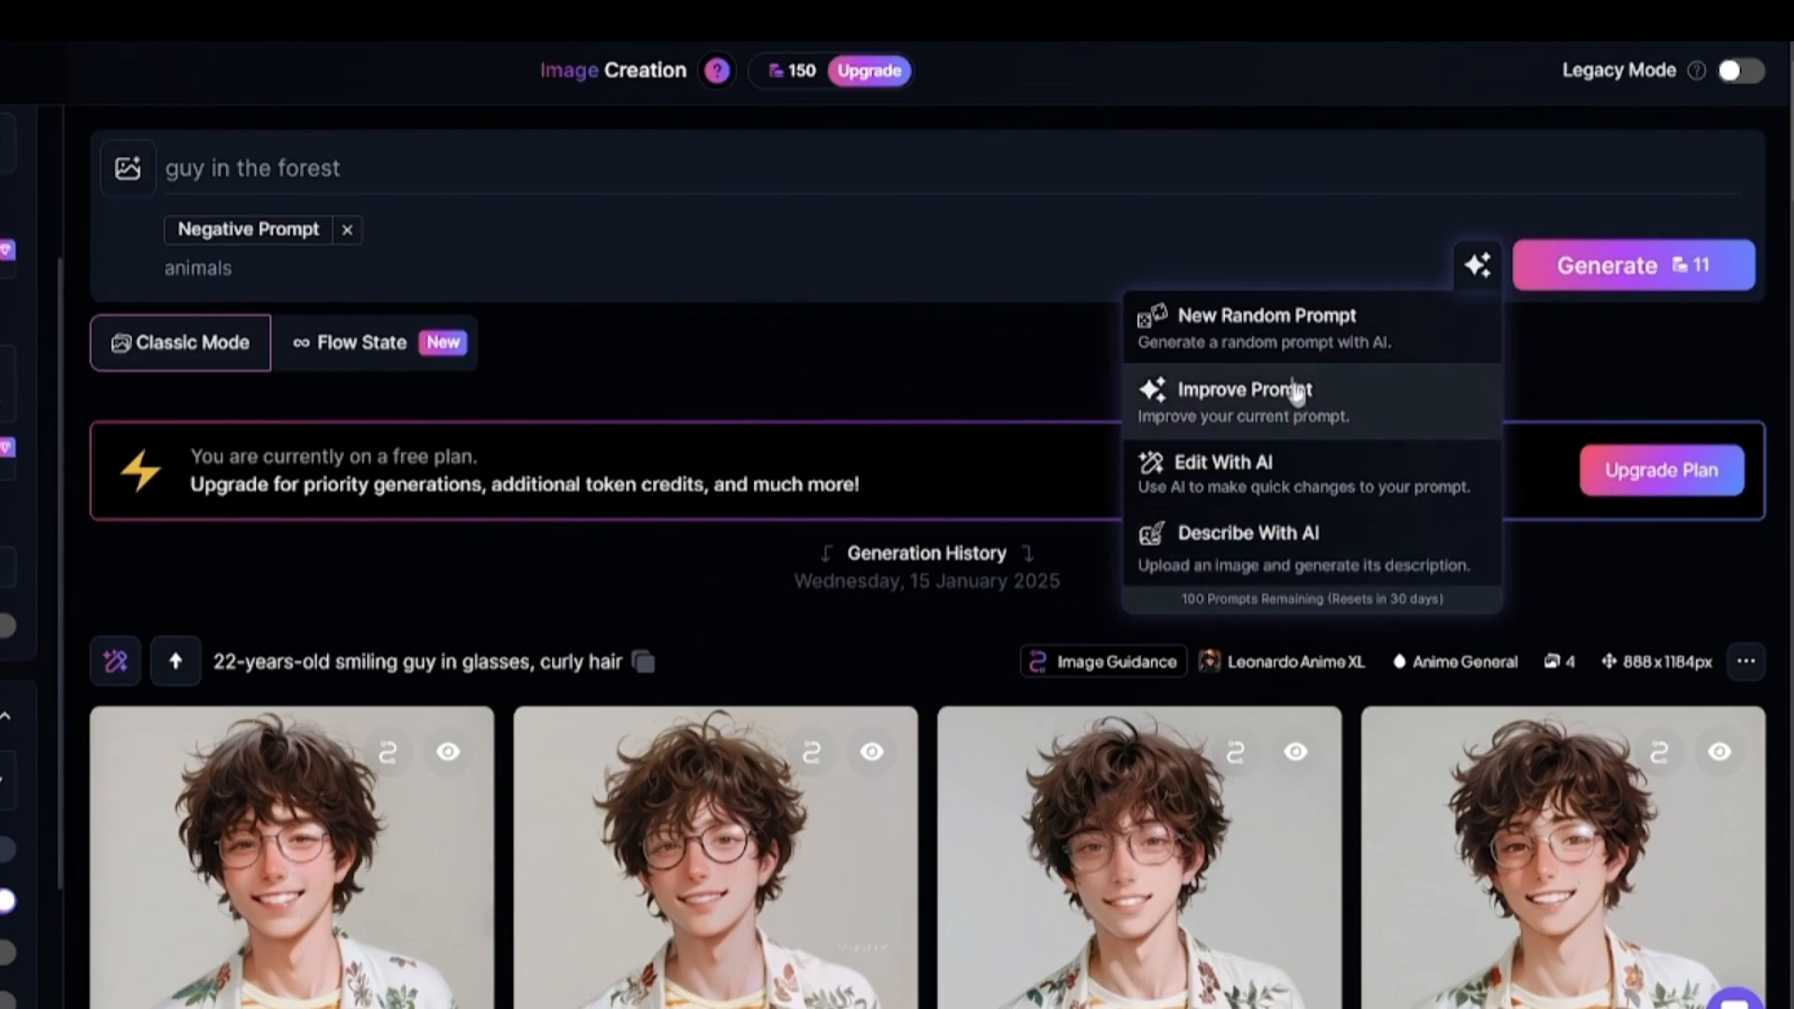
left_click(1343, 400)
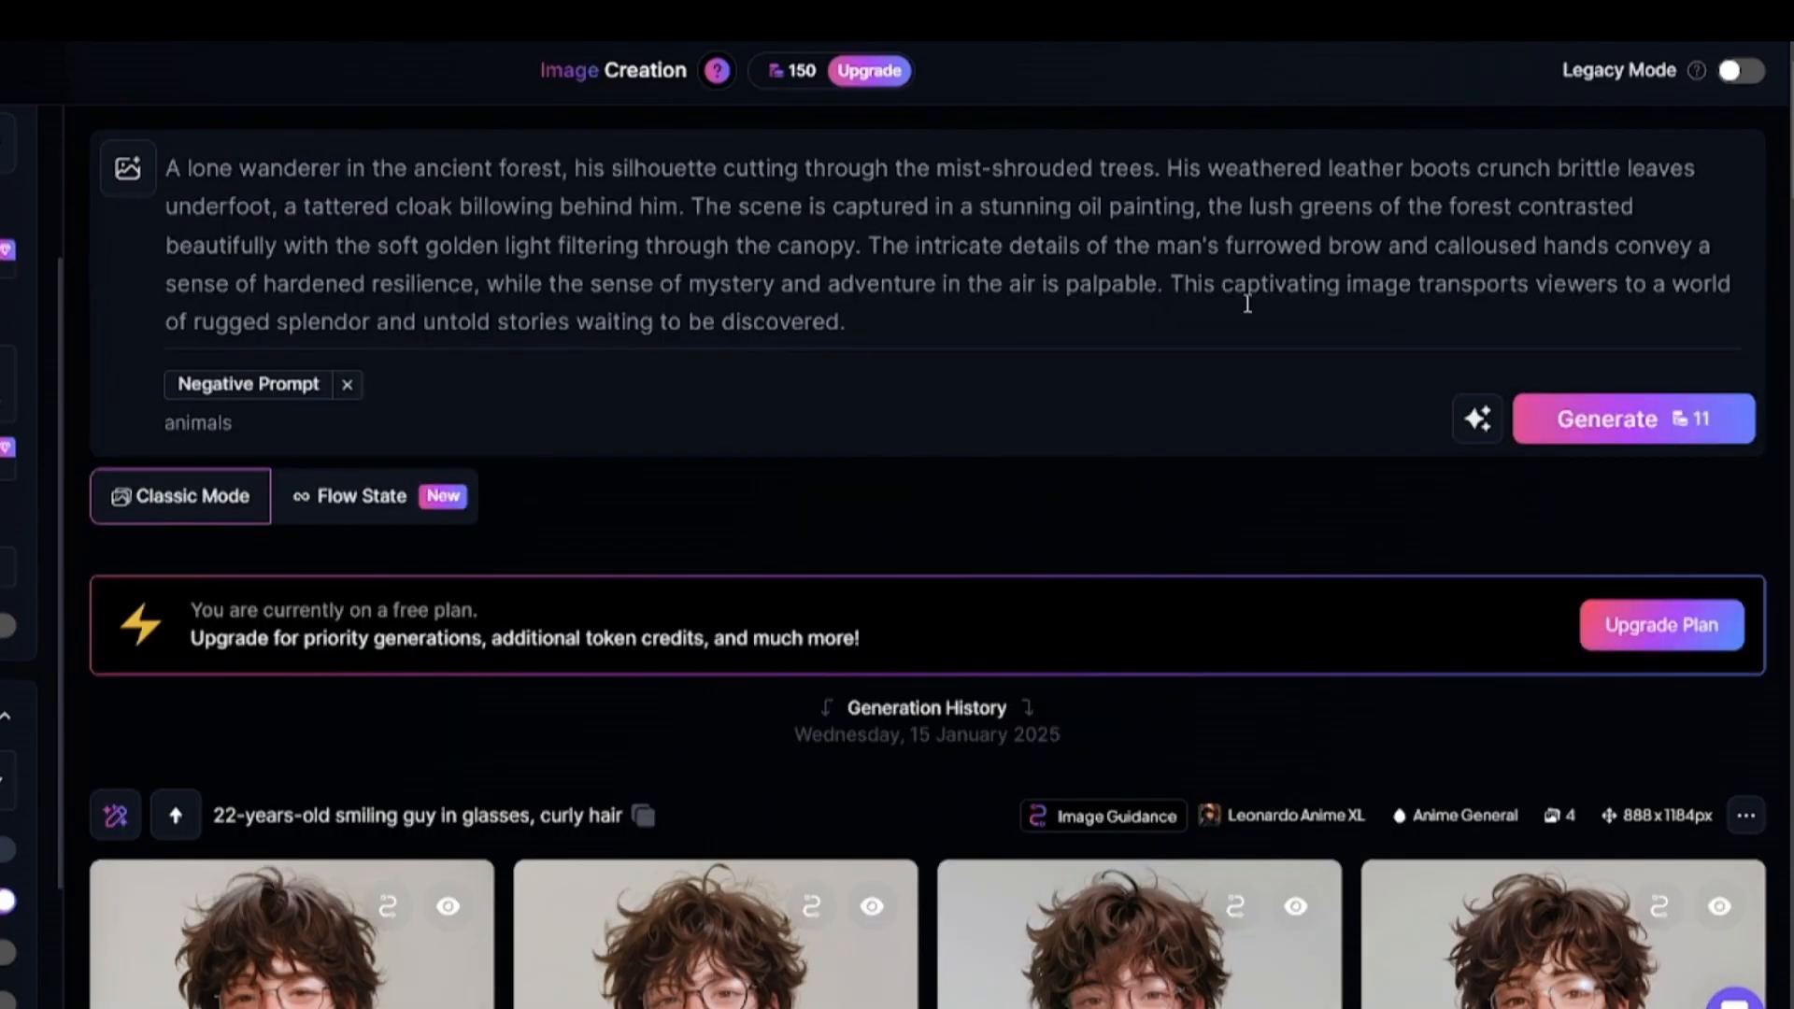
left_click(1633, 419)
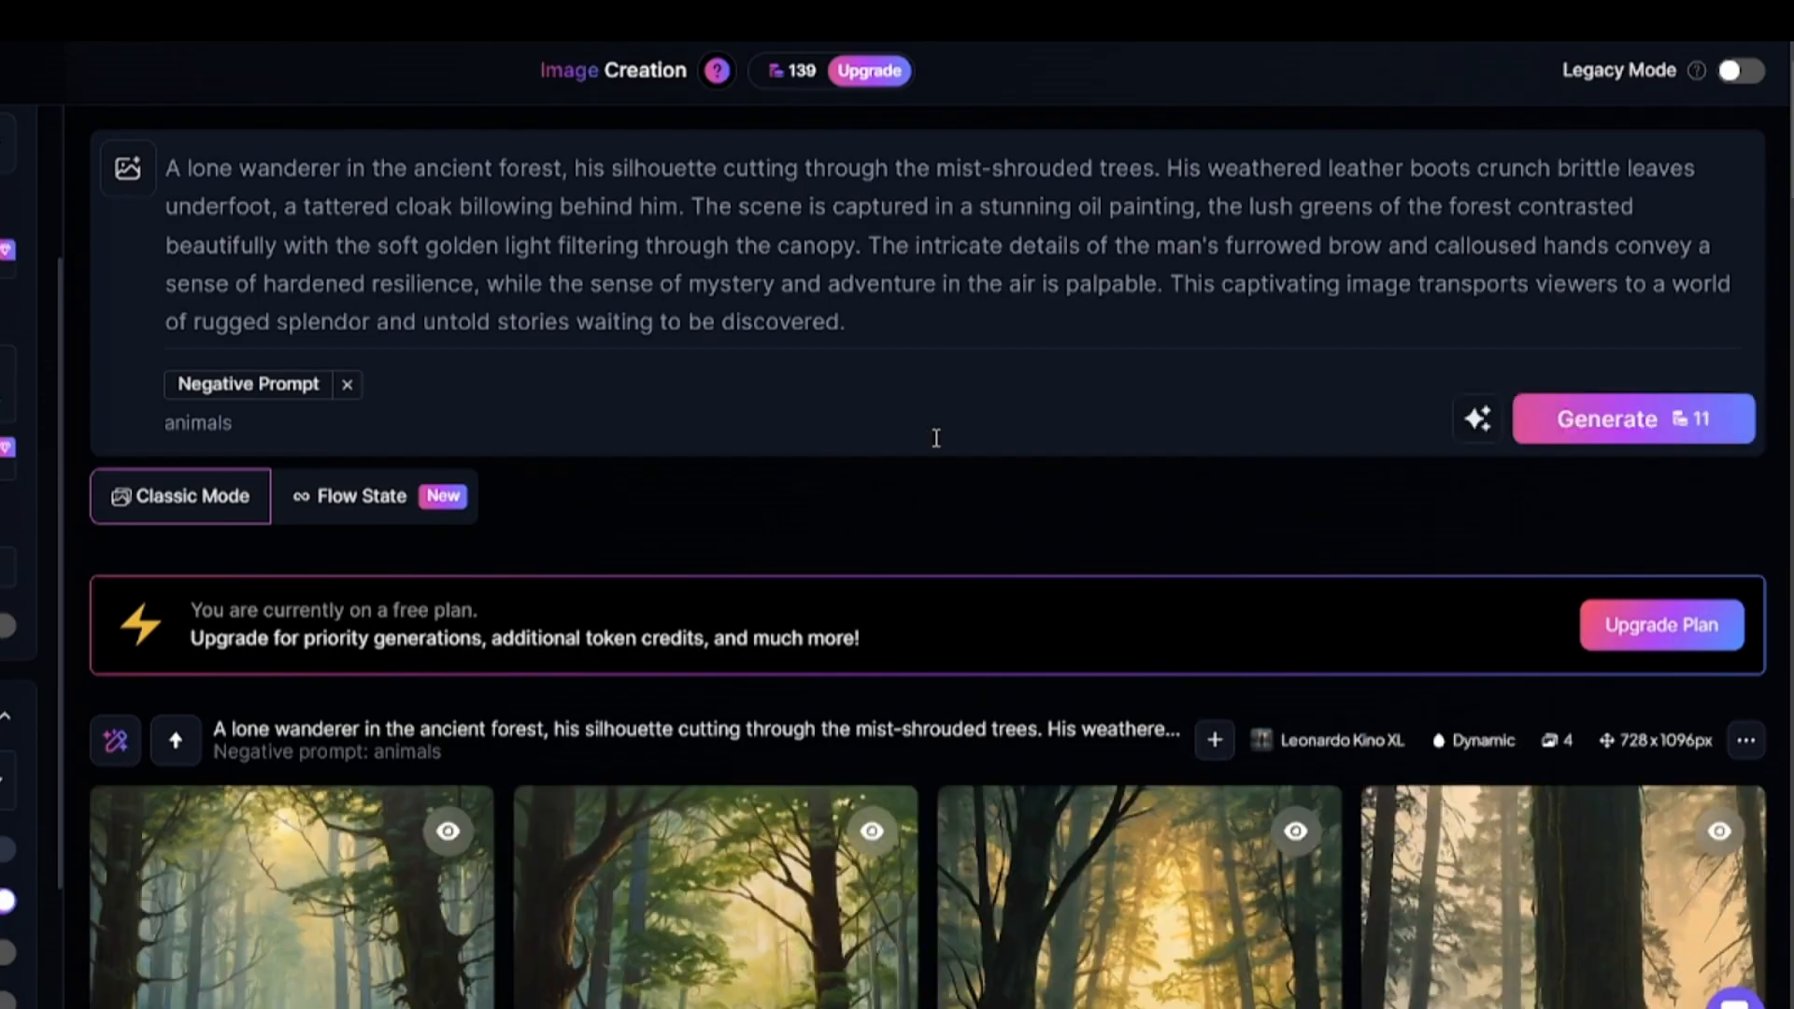
scroll(269, 377, "down", 5)
scroll(573, 608, "up", 5)
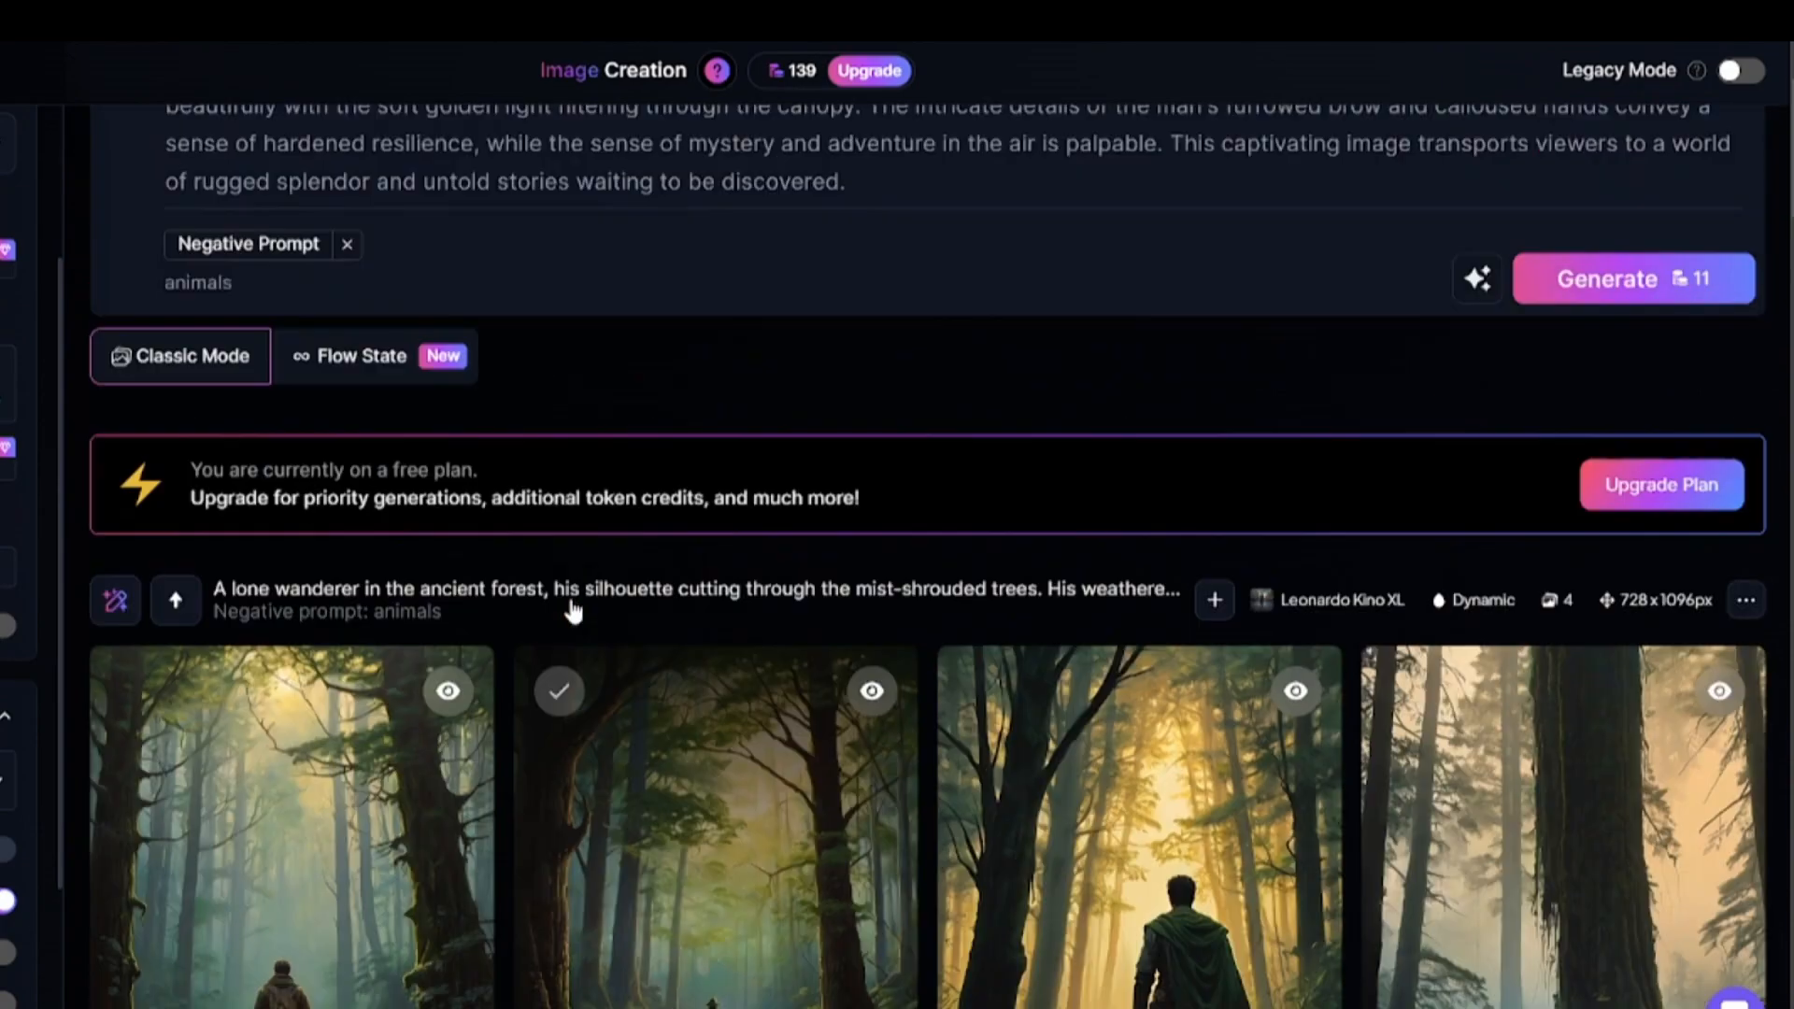
Replace the prompt with "close-up portrait of a clown" and clear the negative prompt.
key("ctrl+a")
type("close-up portrait of a clown")
key("Tab")
key("BackSpace")
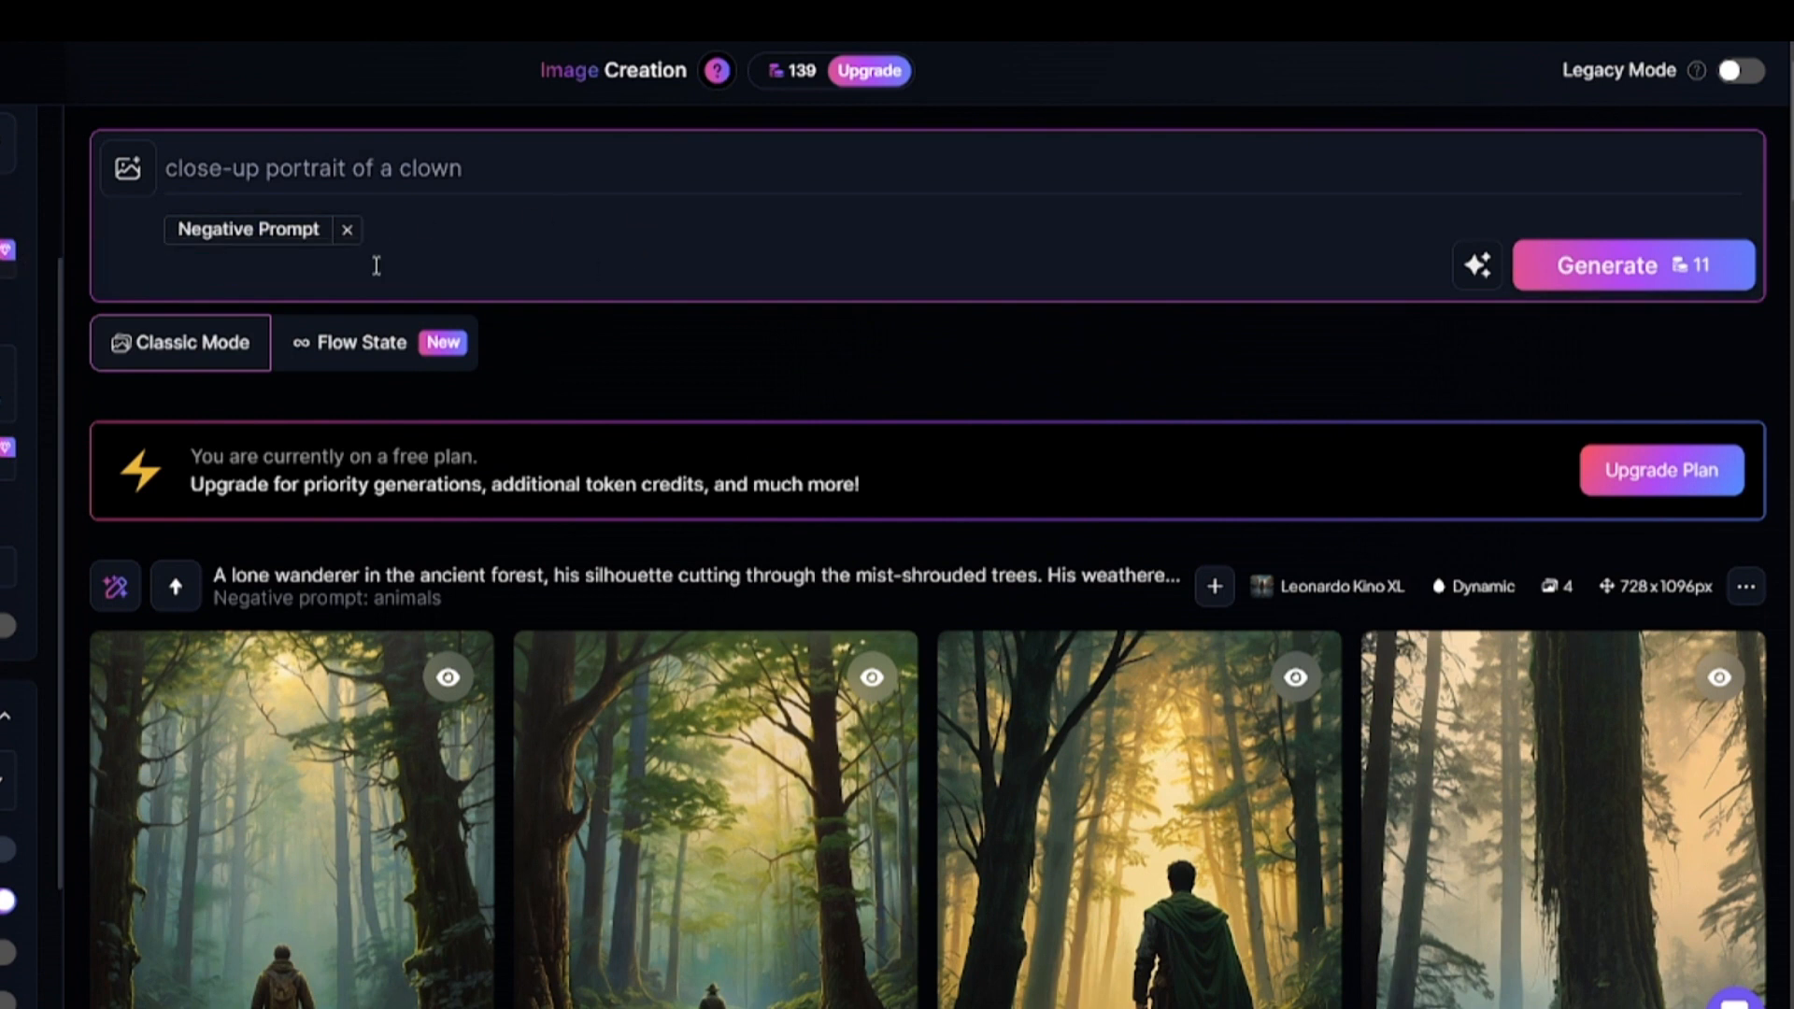
Generate the clown portraits and review the resulting images.
left_click(1626, 266)
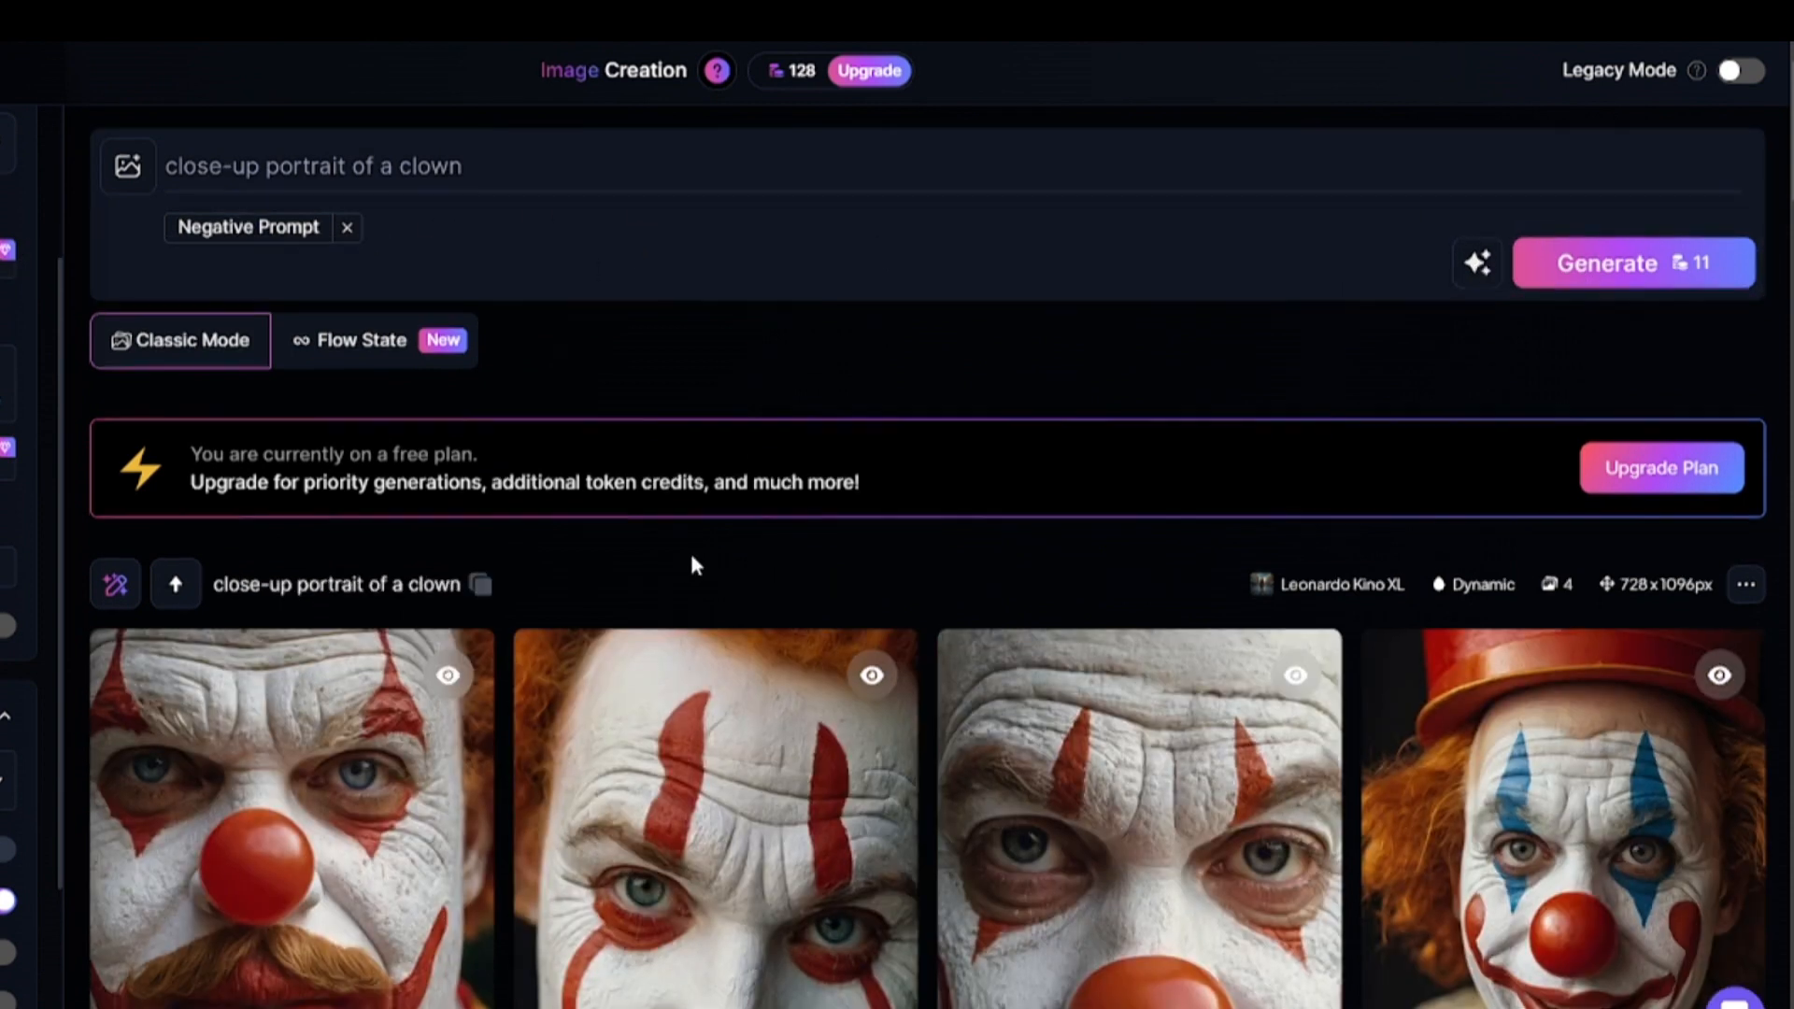
scroll(690, 556, "down", 3)
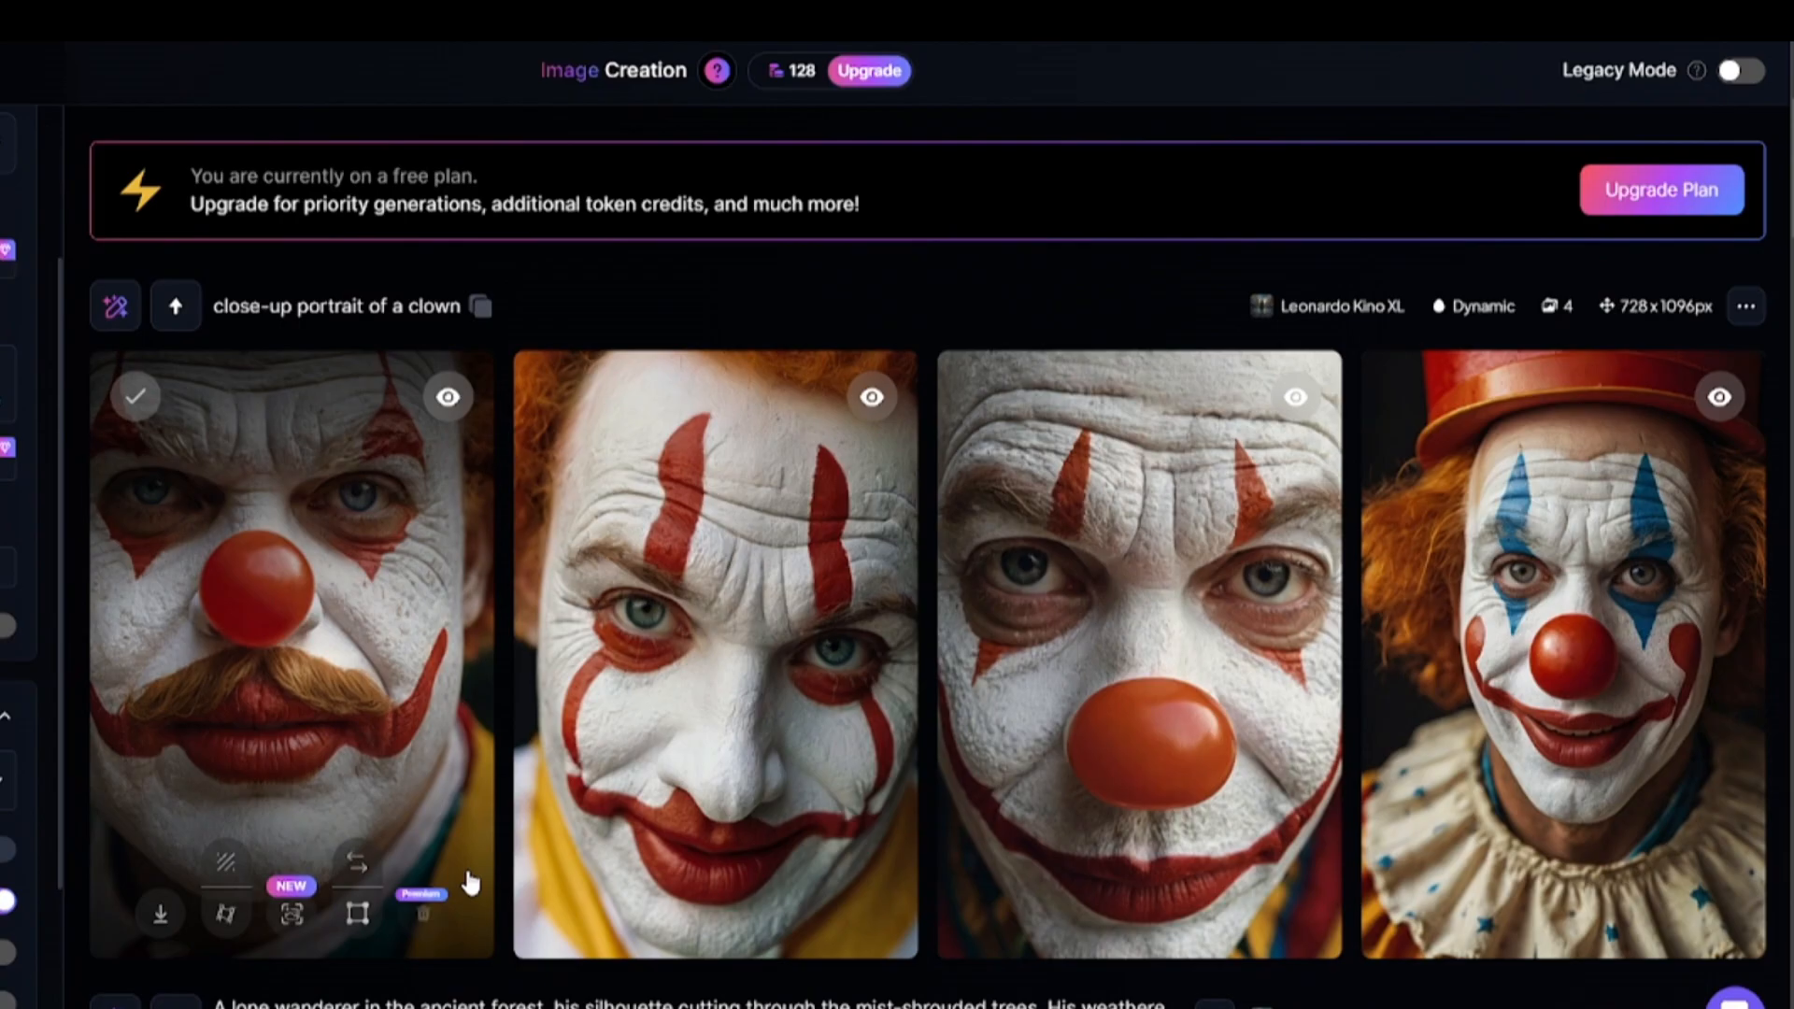
scroll(232, 718, "up", 3)
scroll(147, 412, "up", 2)
Switch the preset to Flux Dev and set Prompt Enhance to On.
left_click(257, 196)
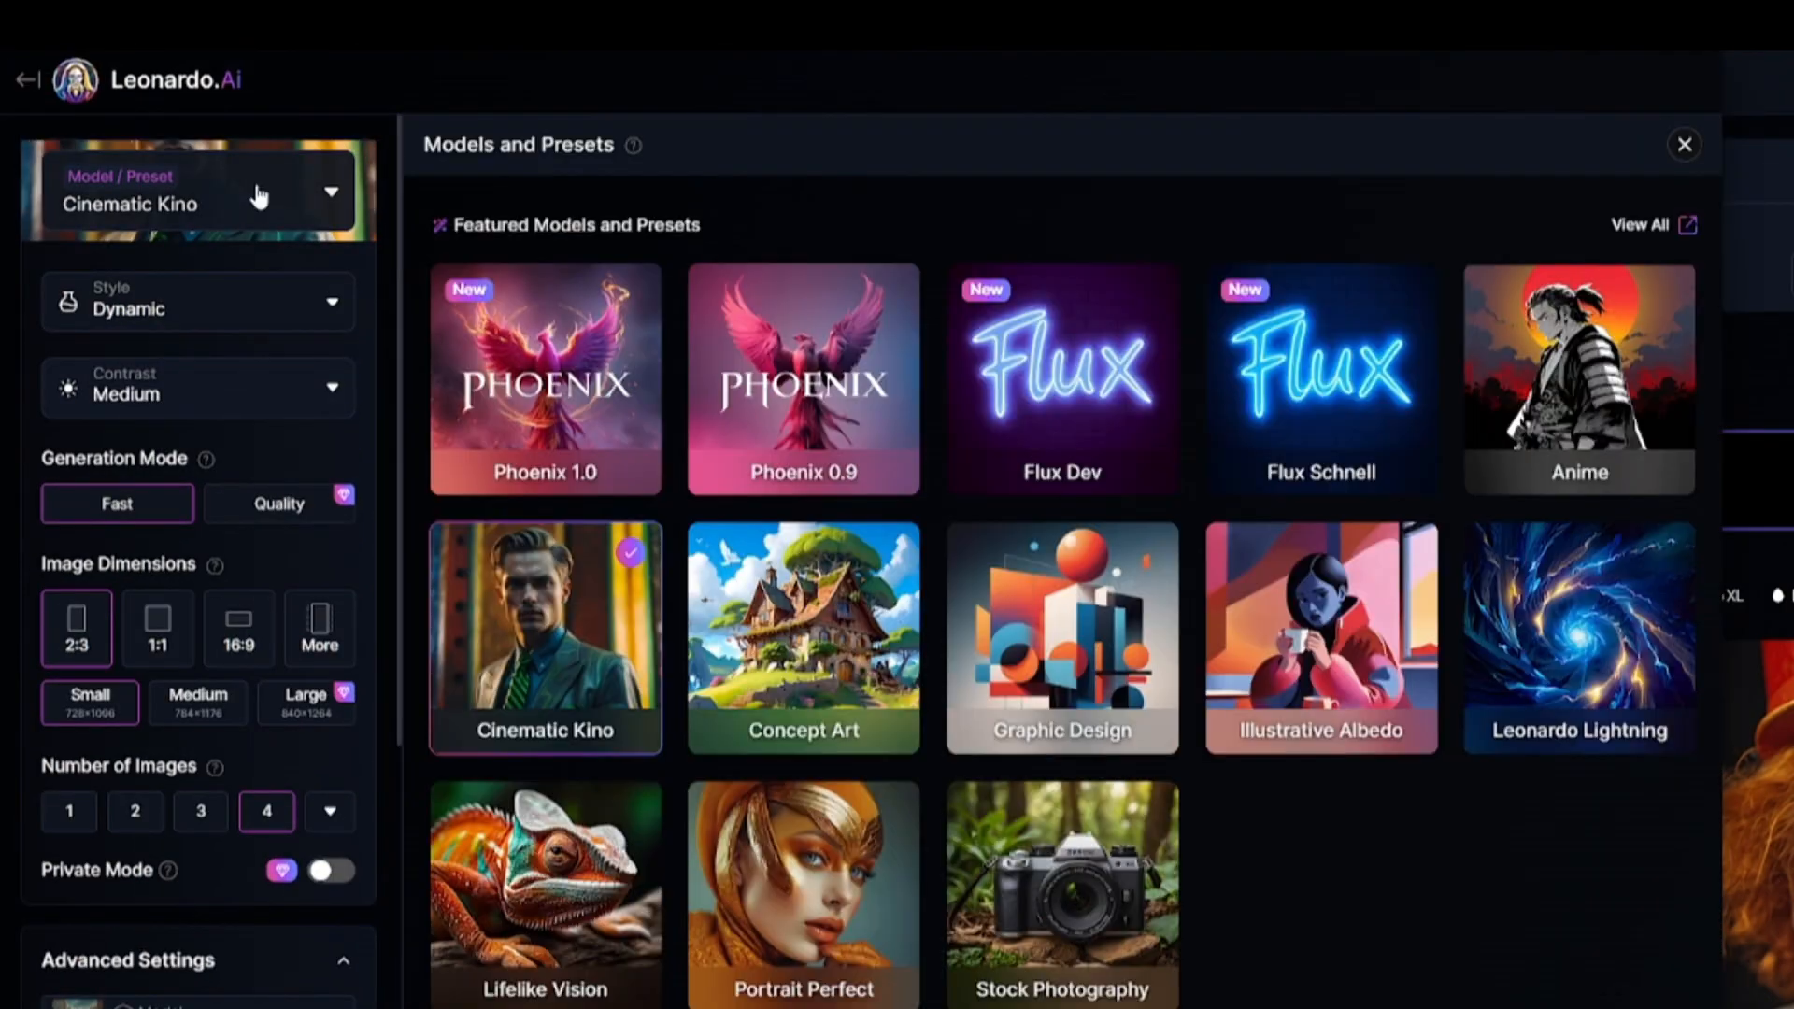
left_click(1078, 329)
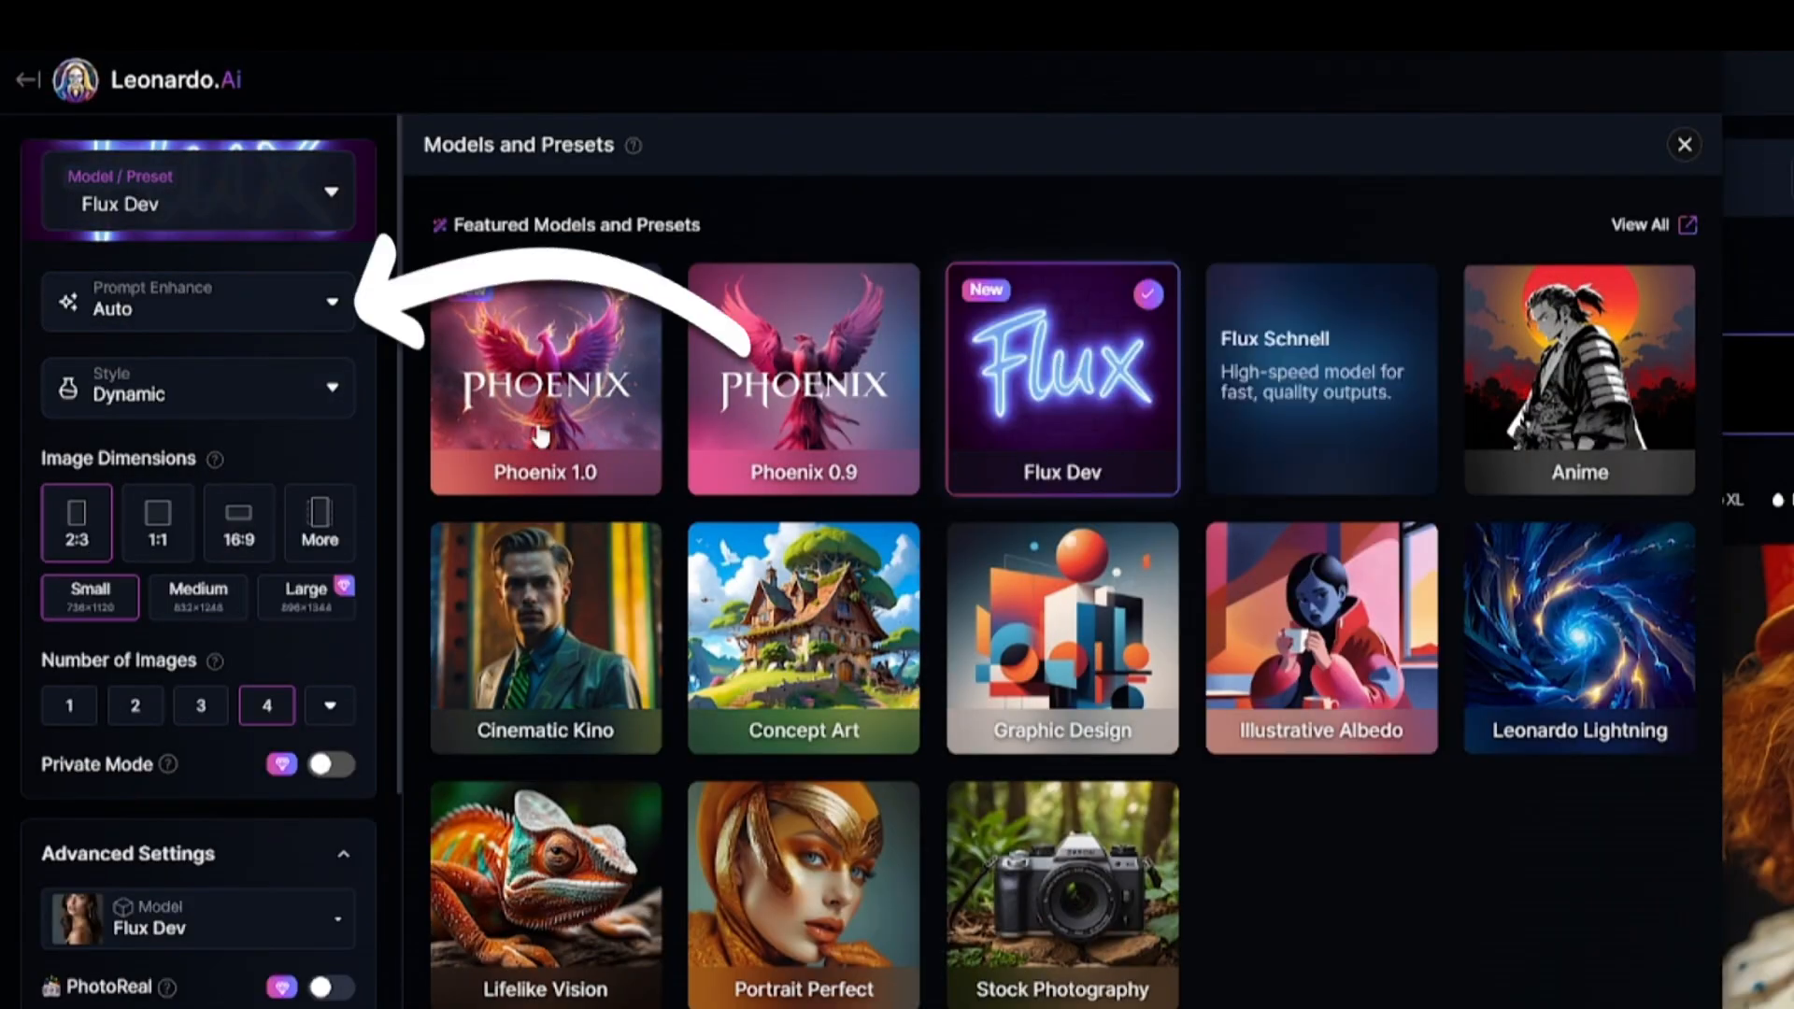
left_click(323, 315)
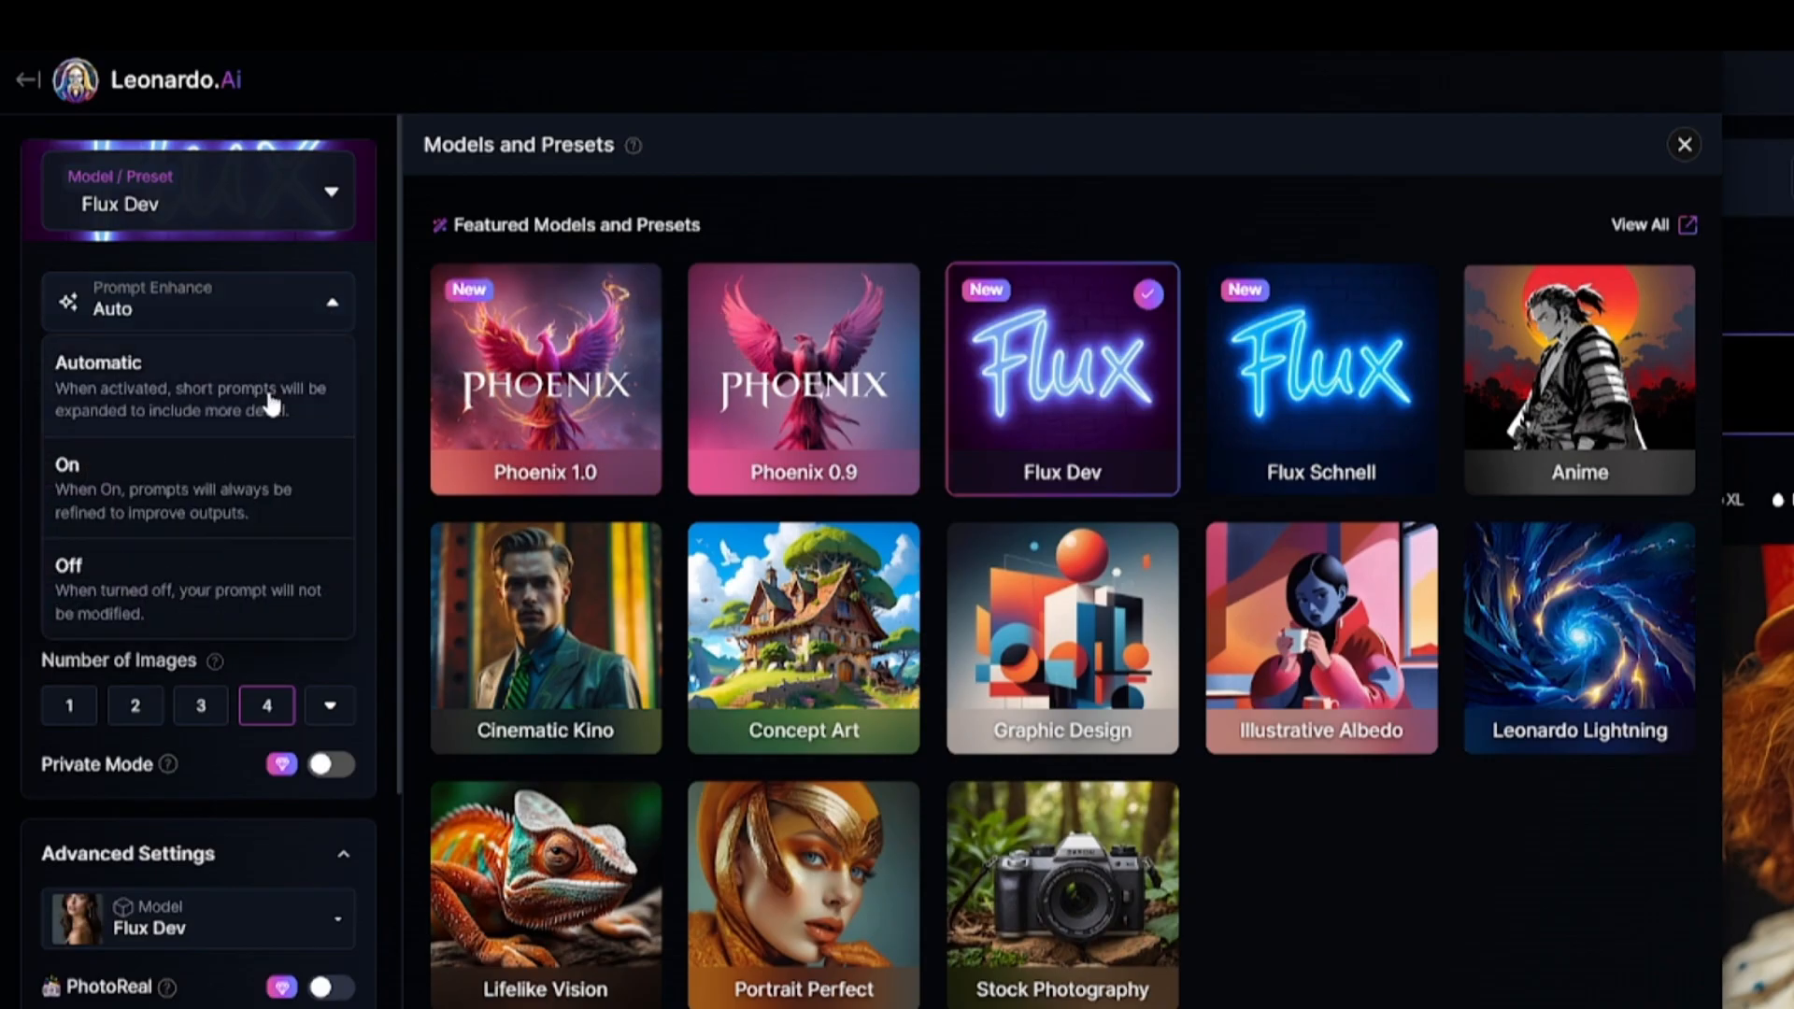
left_click(239, 505)
Turn Prompt Enhance on and set the style to Creative for the Flux Dev preset.
left_click(280, 417)
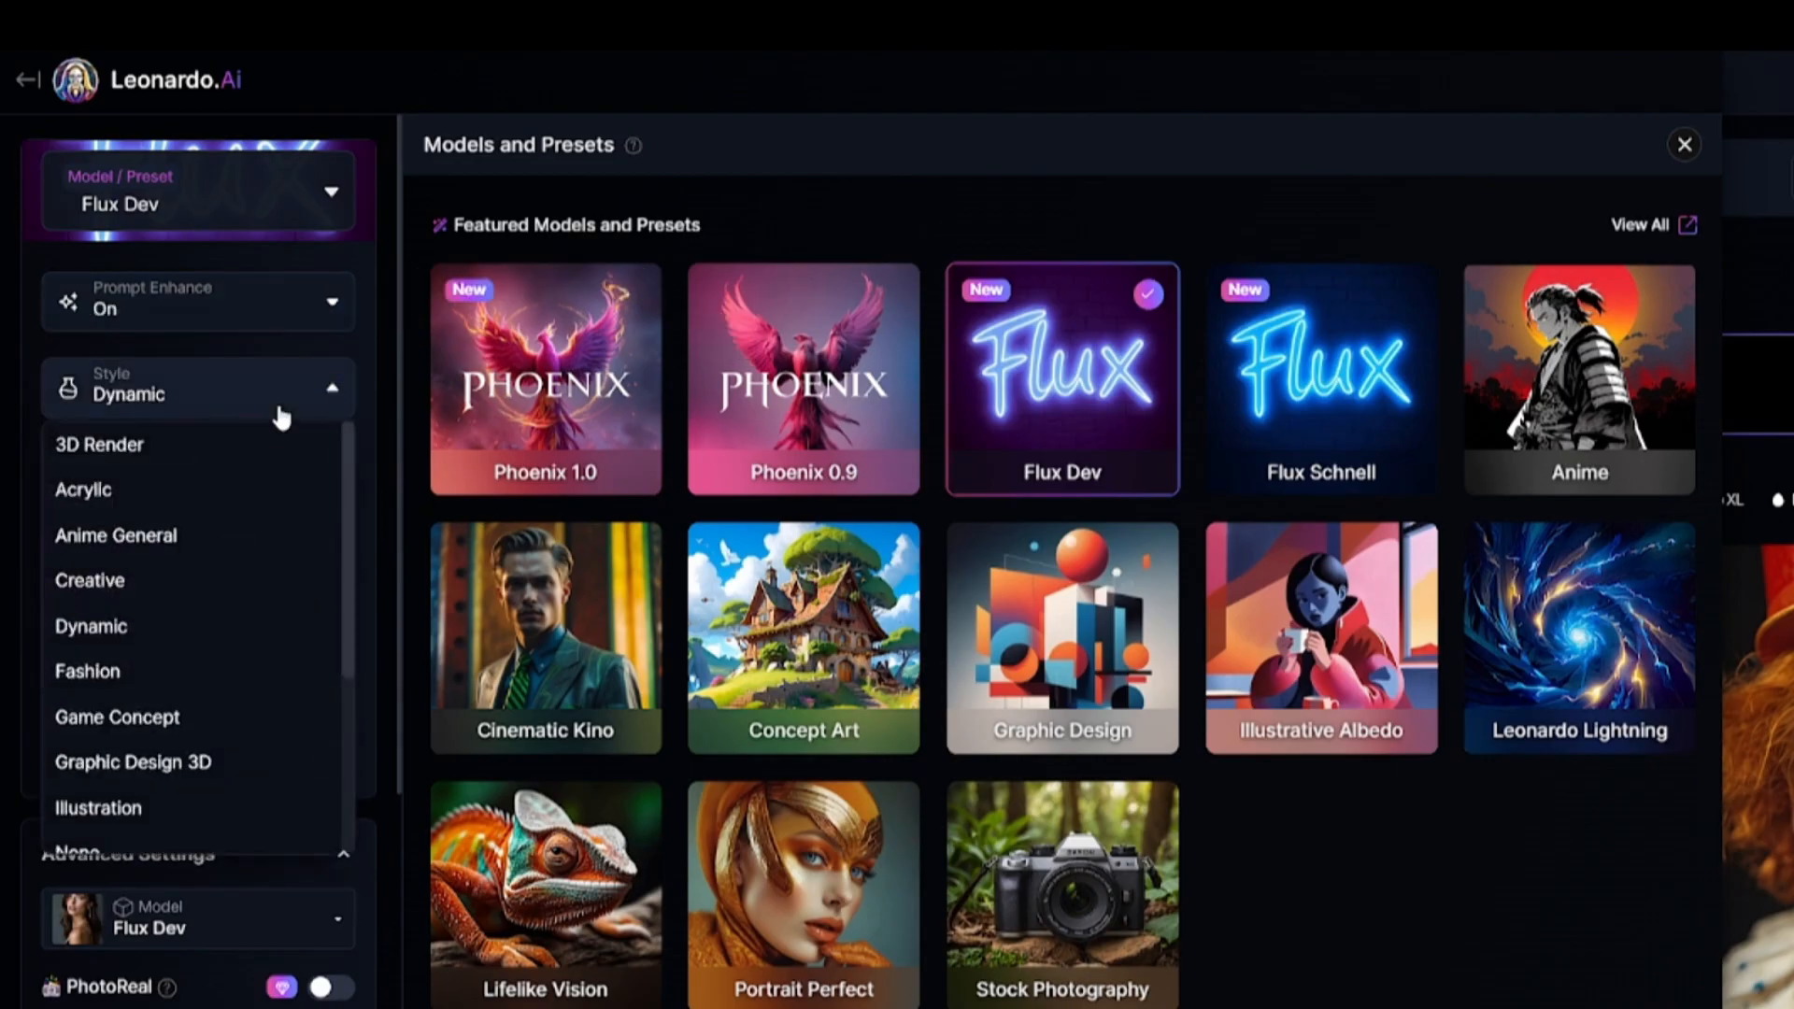
left_click(196, 576)
left_click(1685, 144)
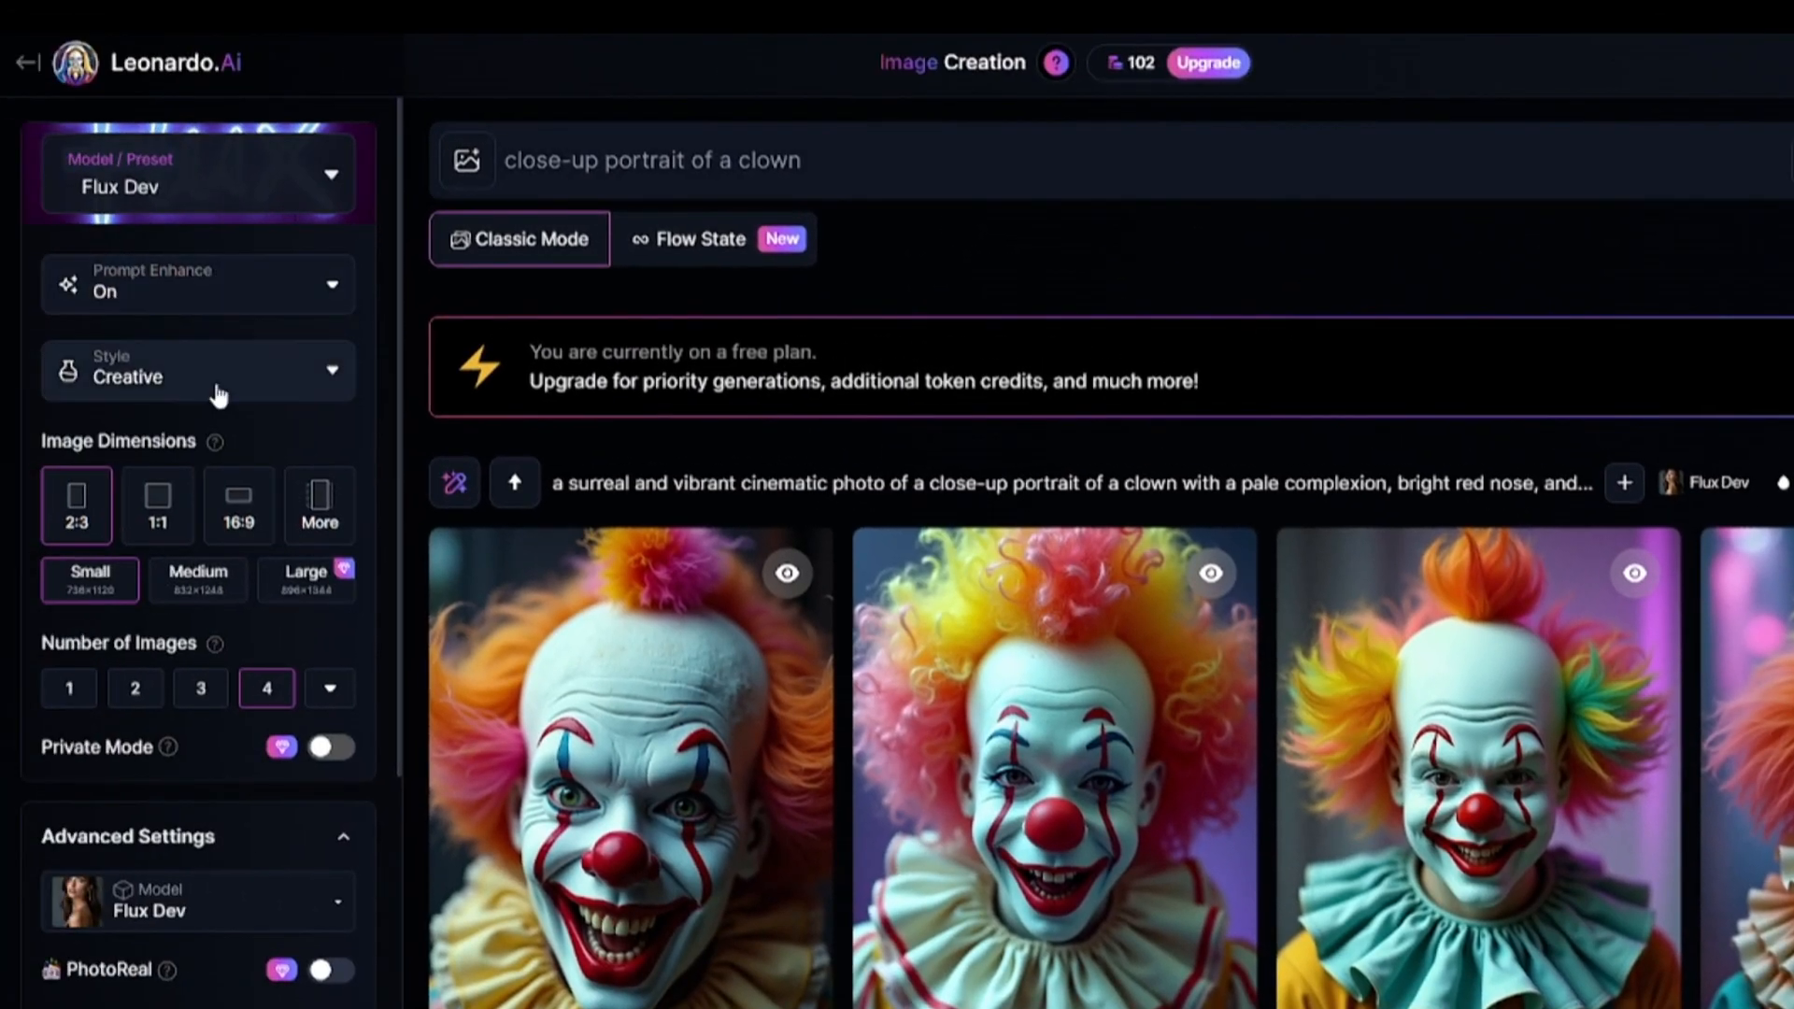
Turn Prompt Enhance off and switch the preset to Lifelike Vision.
left_click(187, 285)
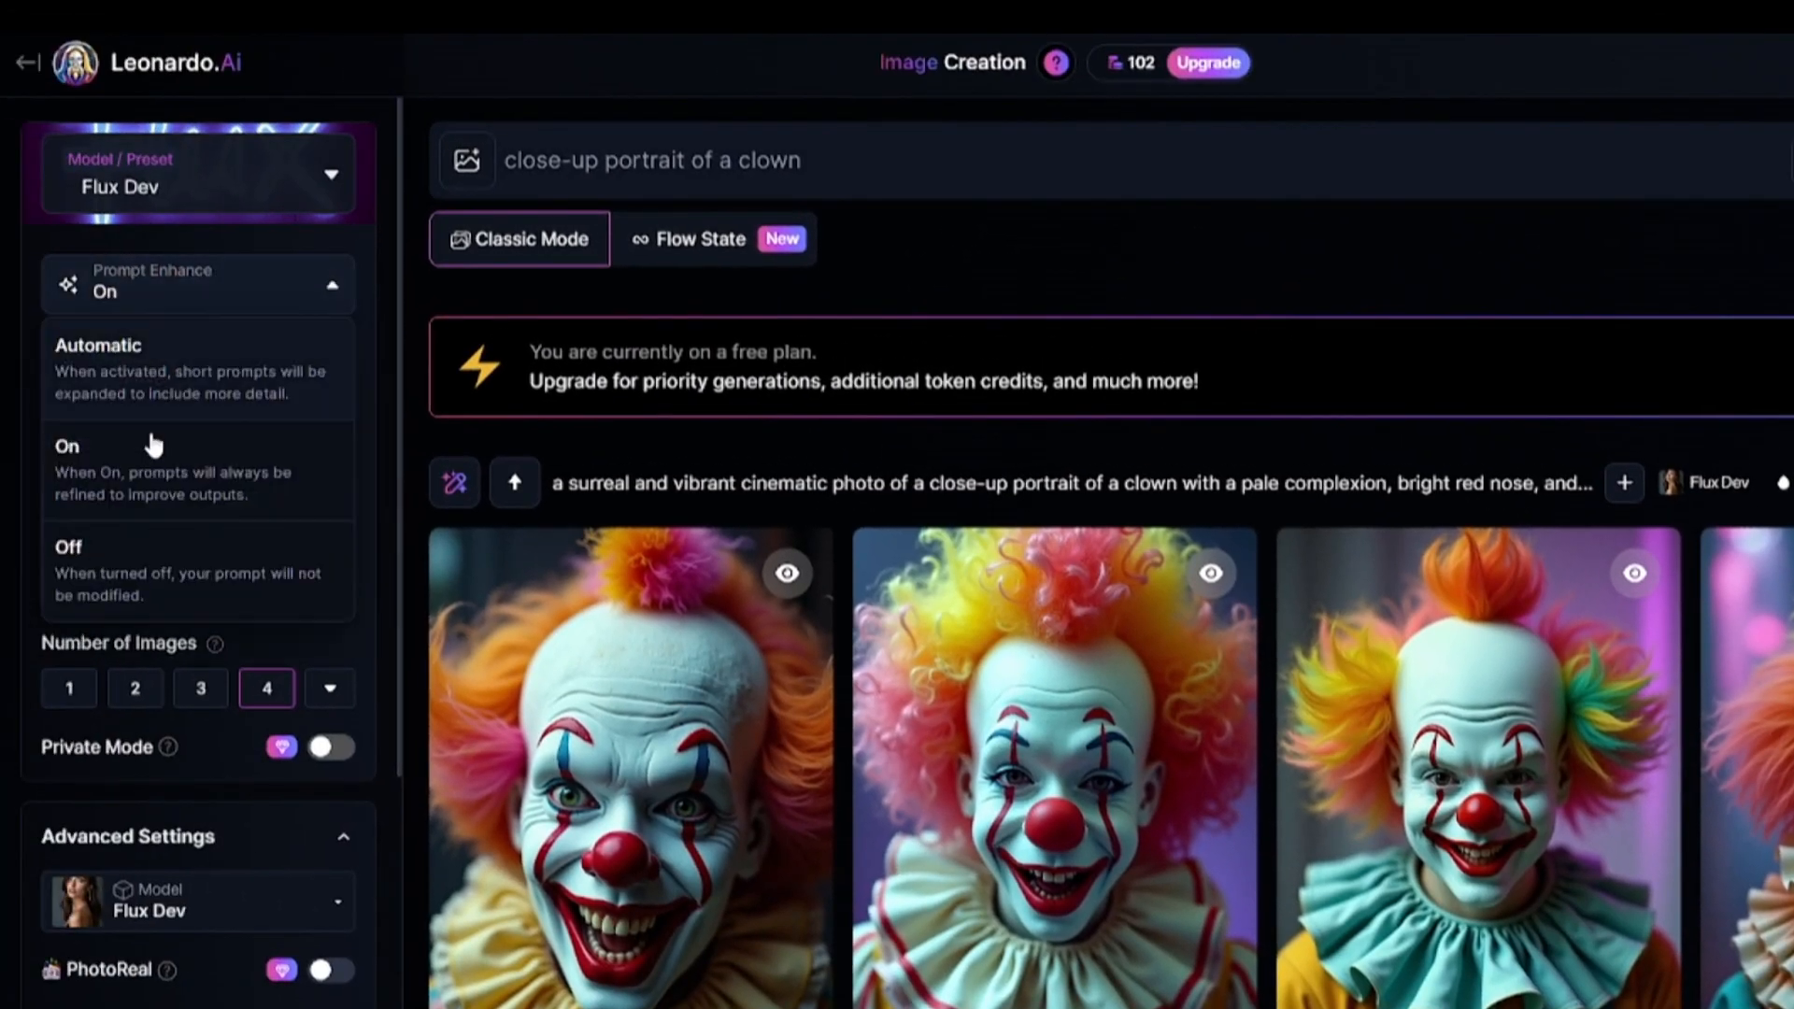
left_click(140, 553)
left_click(228, 180)
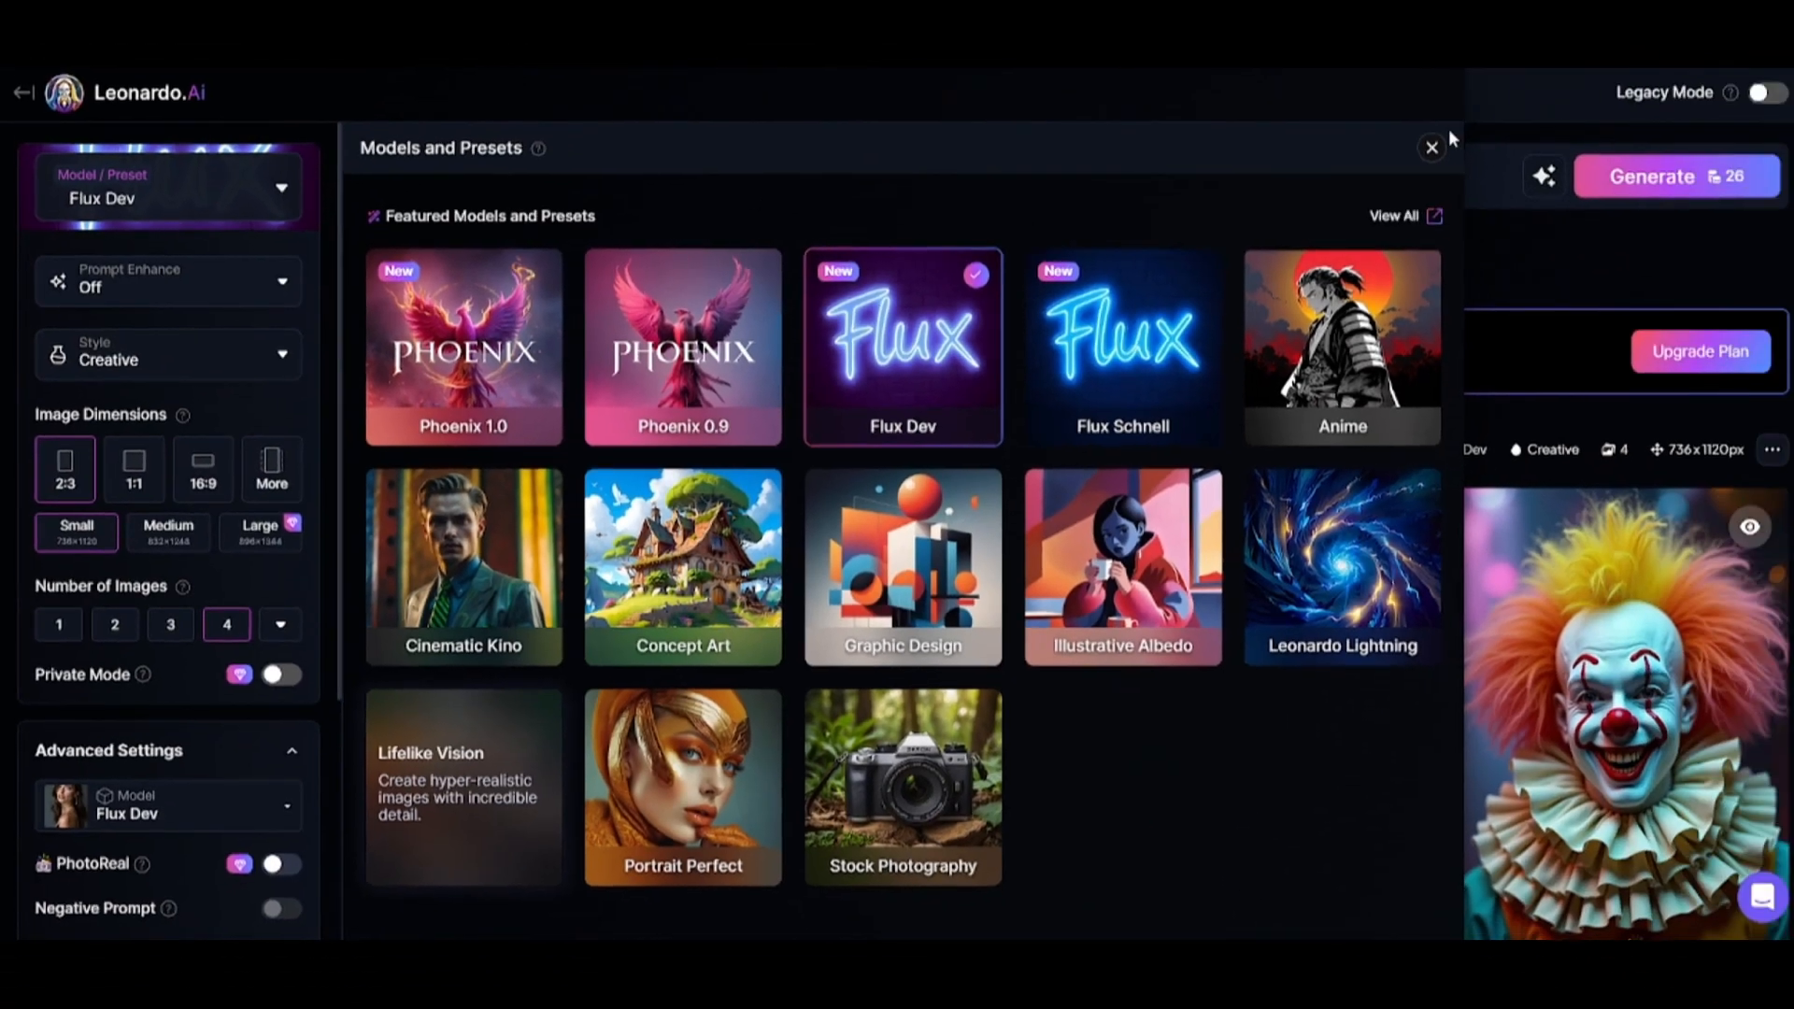
left_click(505, 832)
left_click(1558, 137)
Change the prompt to "close-up portrait of a 22 years old girl in the eastern city" and generate the images.
double_click(636, 174)
type("22 years old girl in the eastern city")
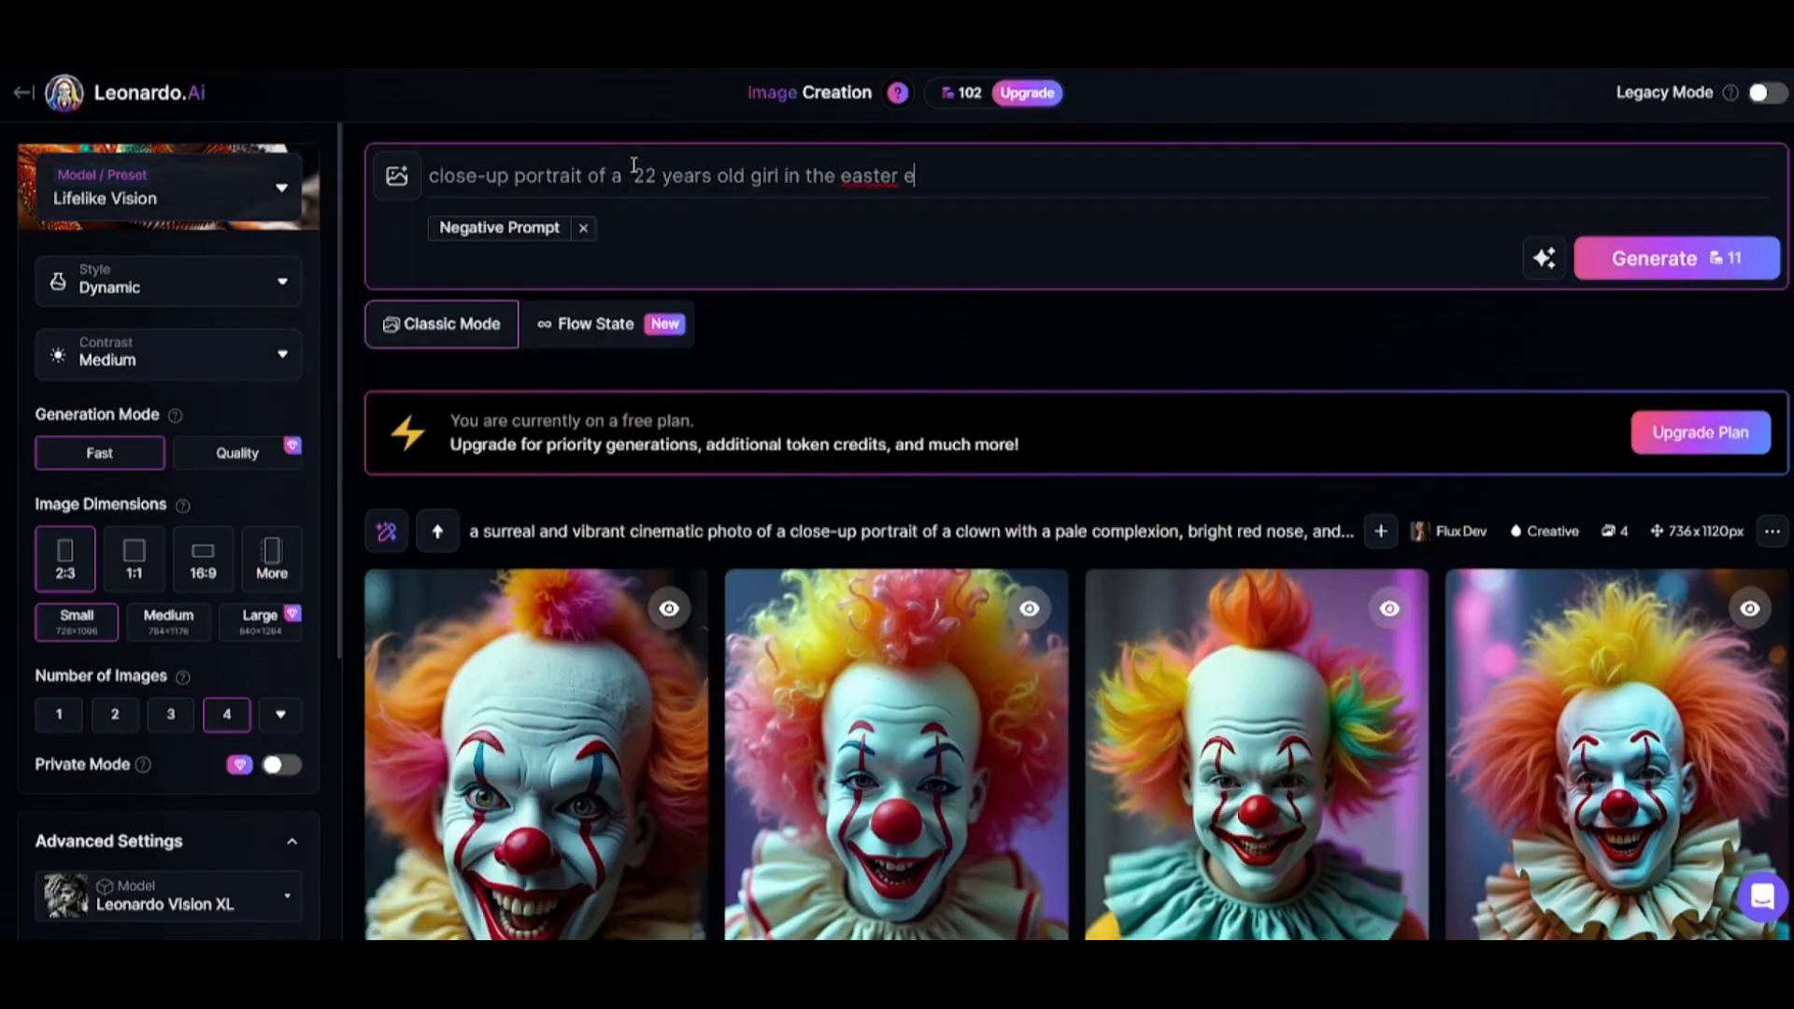
left_click(1626, 261)
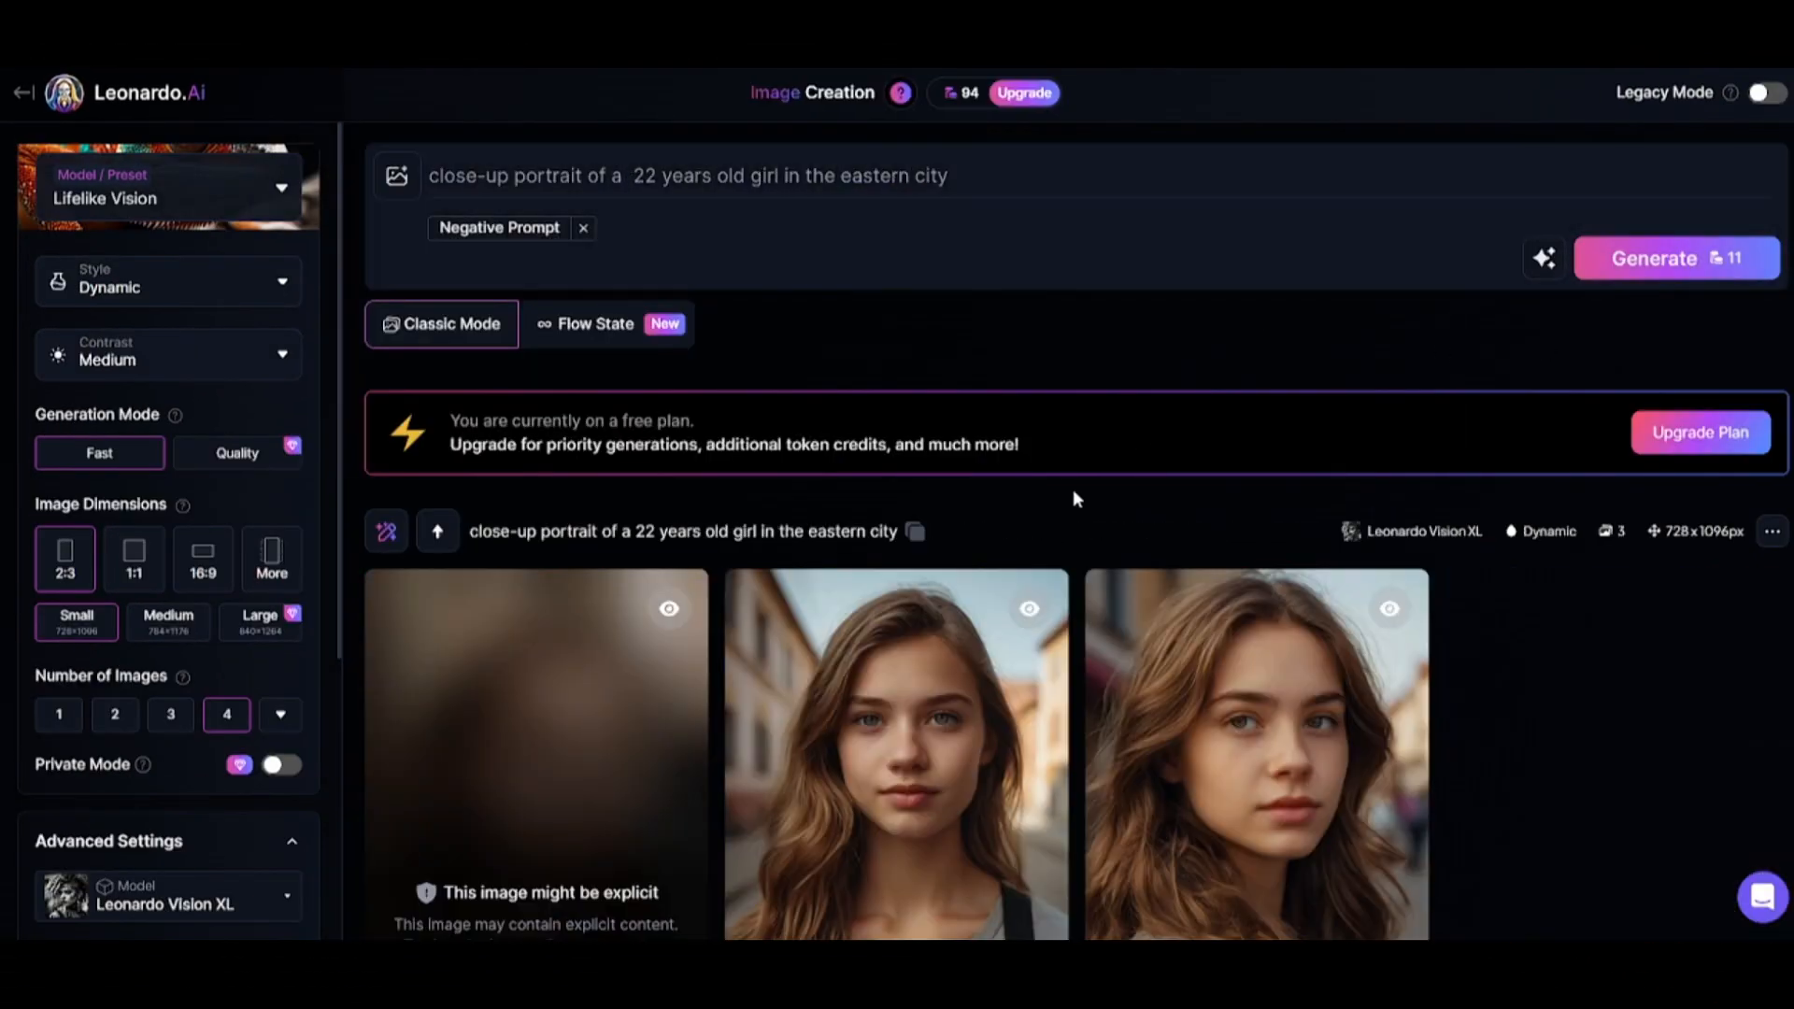
scroll(504, 911, "down", 1)
left_click(505, 918)
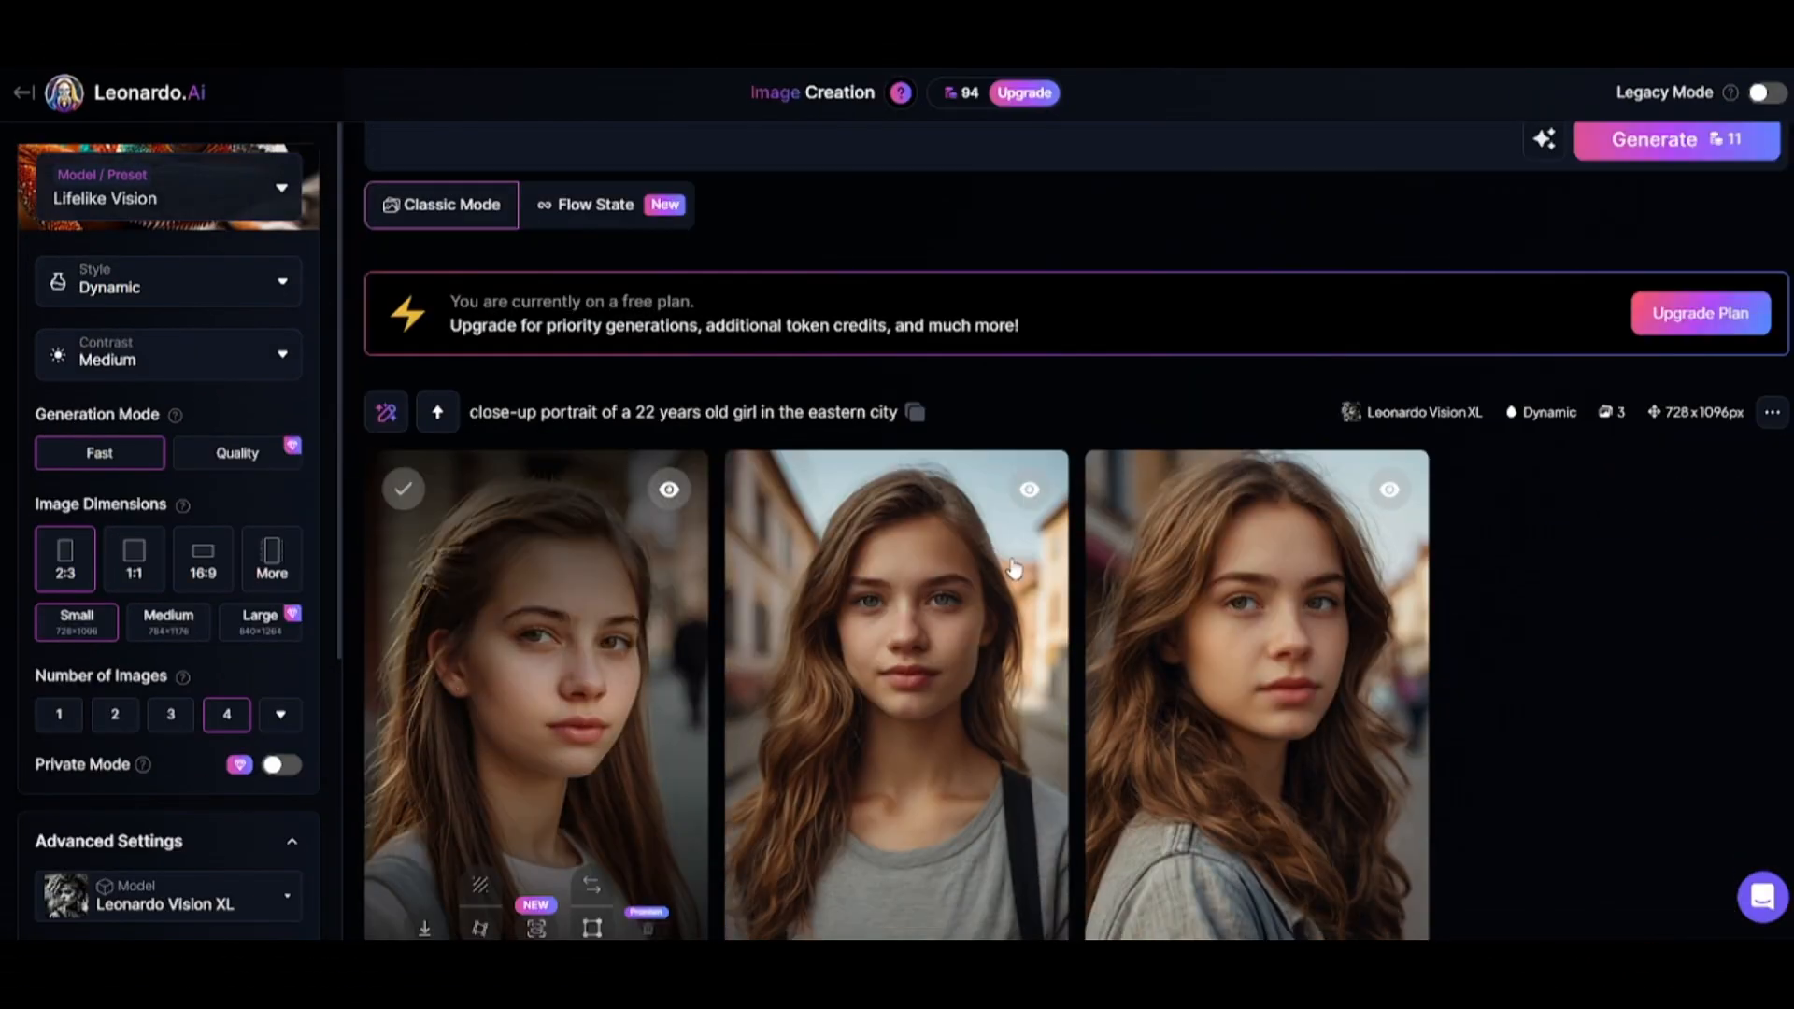
scroll(1402, 533, "down", 3)
scroll(593, 392, "up", 4)
Set the style to 3D Render, enter "realistic" as the negative prompt, and generate the images again.
left_click(140, 282)
left_click(128, 332)
left_click(557, 271)
left_click(1655, 257)
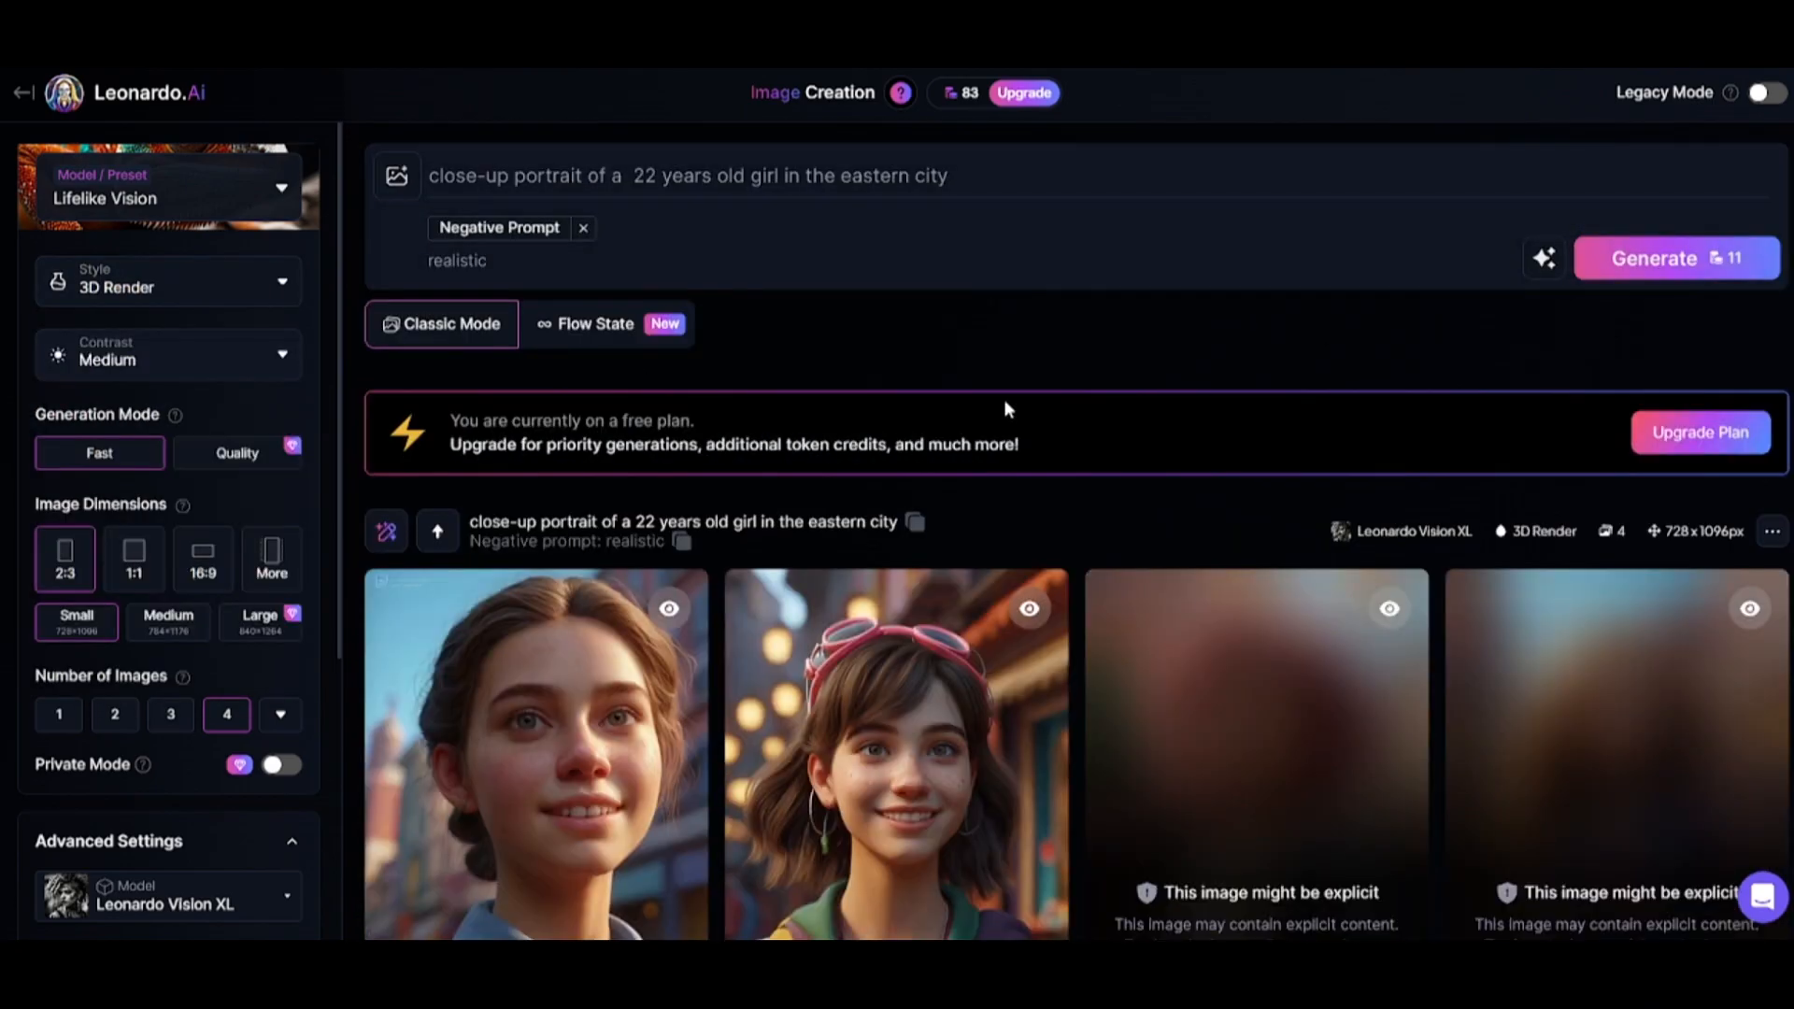
Reveal the blurred images in the 3D Render generation.
scroll(1197, 506, "down", 3)
left_click(1246, 801)
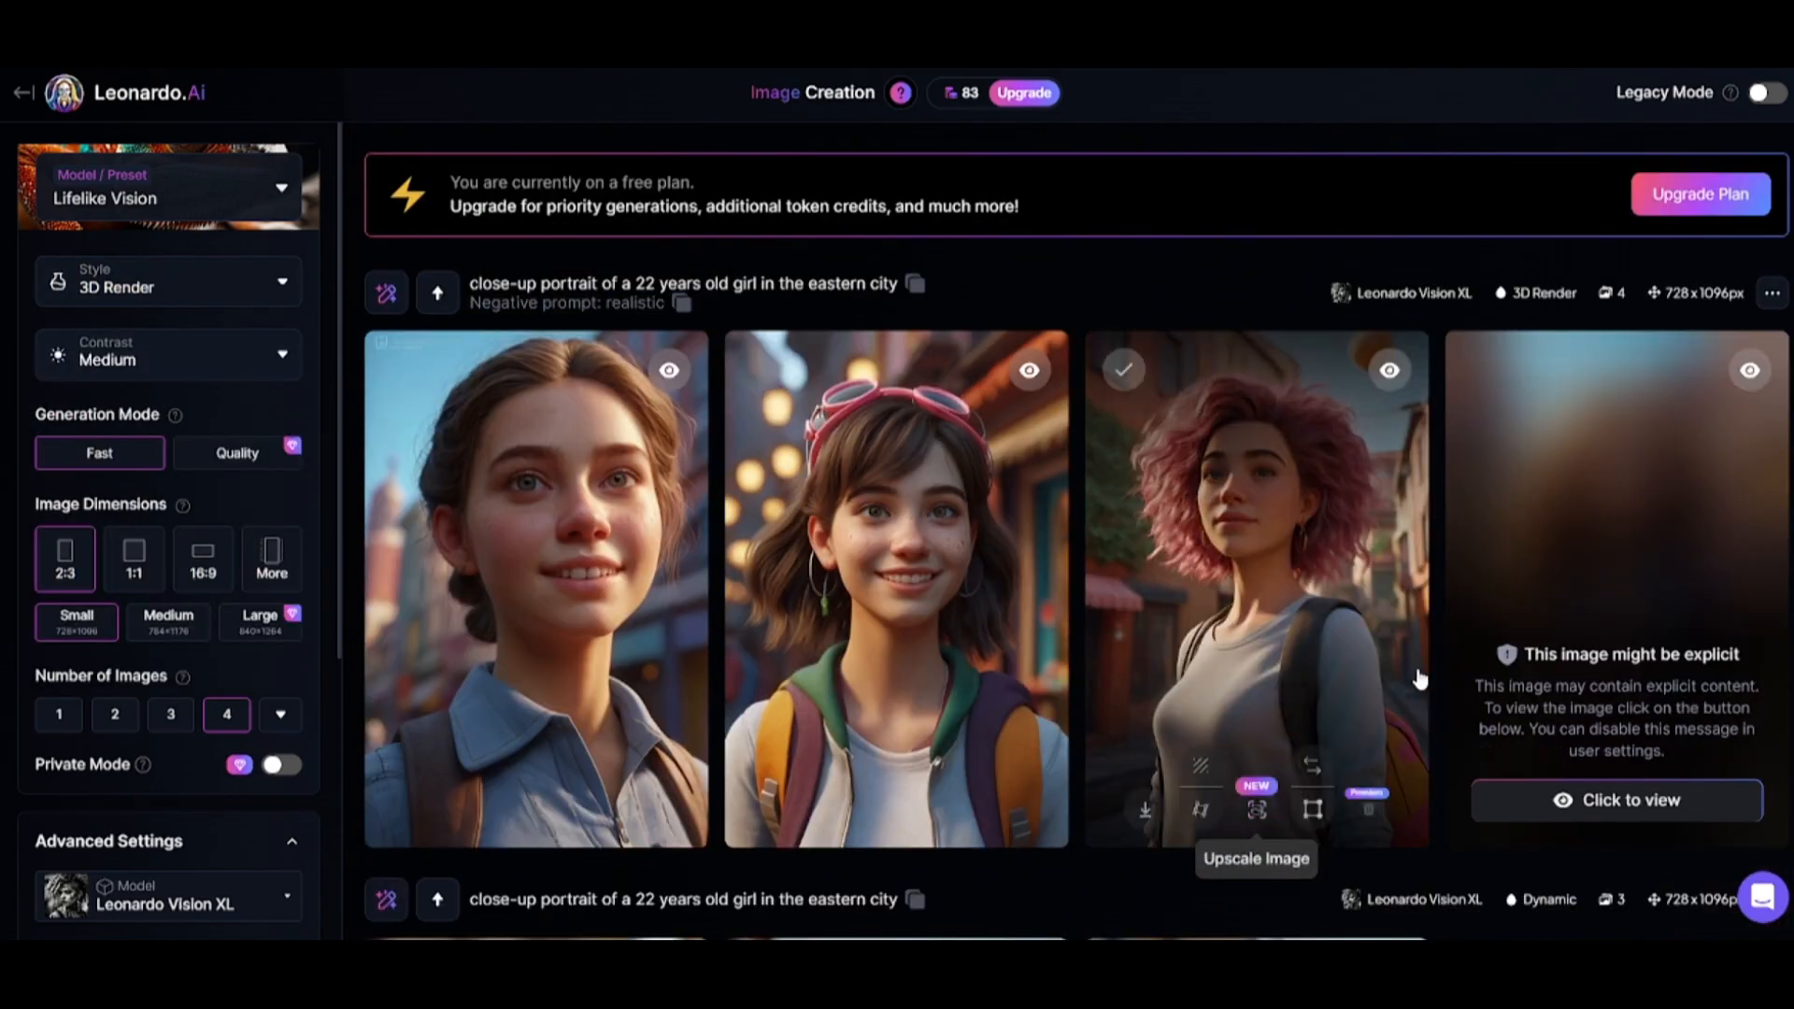
left_click(1579, 802)
Open the image of the girl with pink goggles and remove its background.
left_click(929, 502)
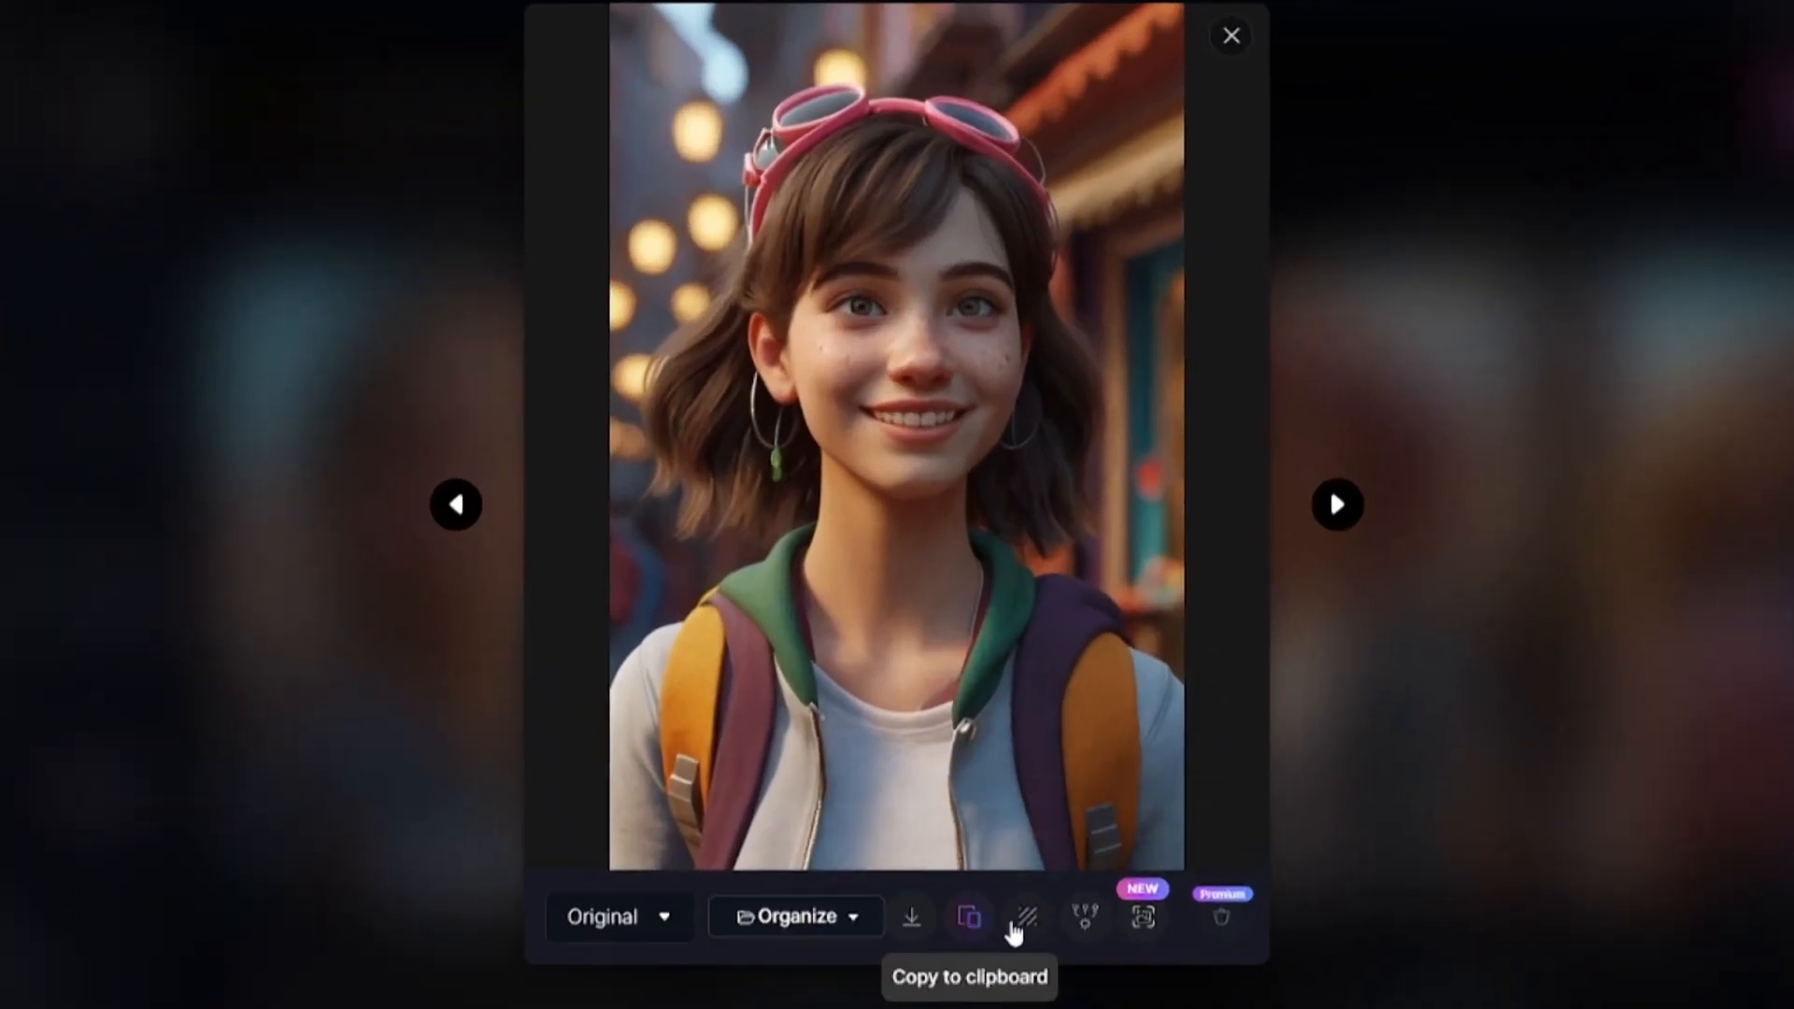
left_click(1032, 928)
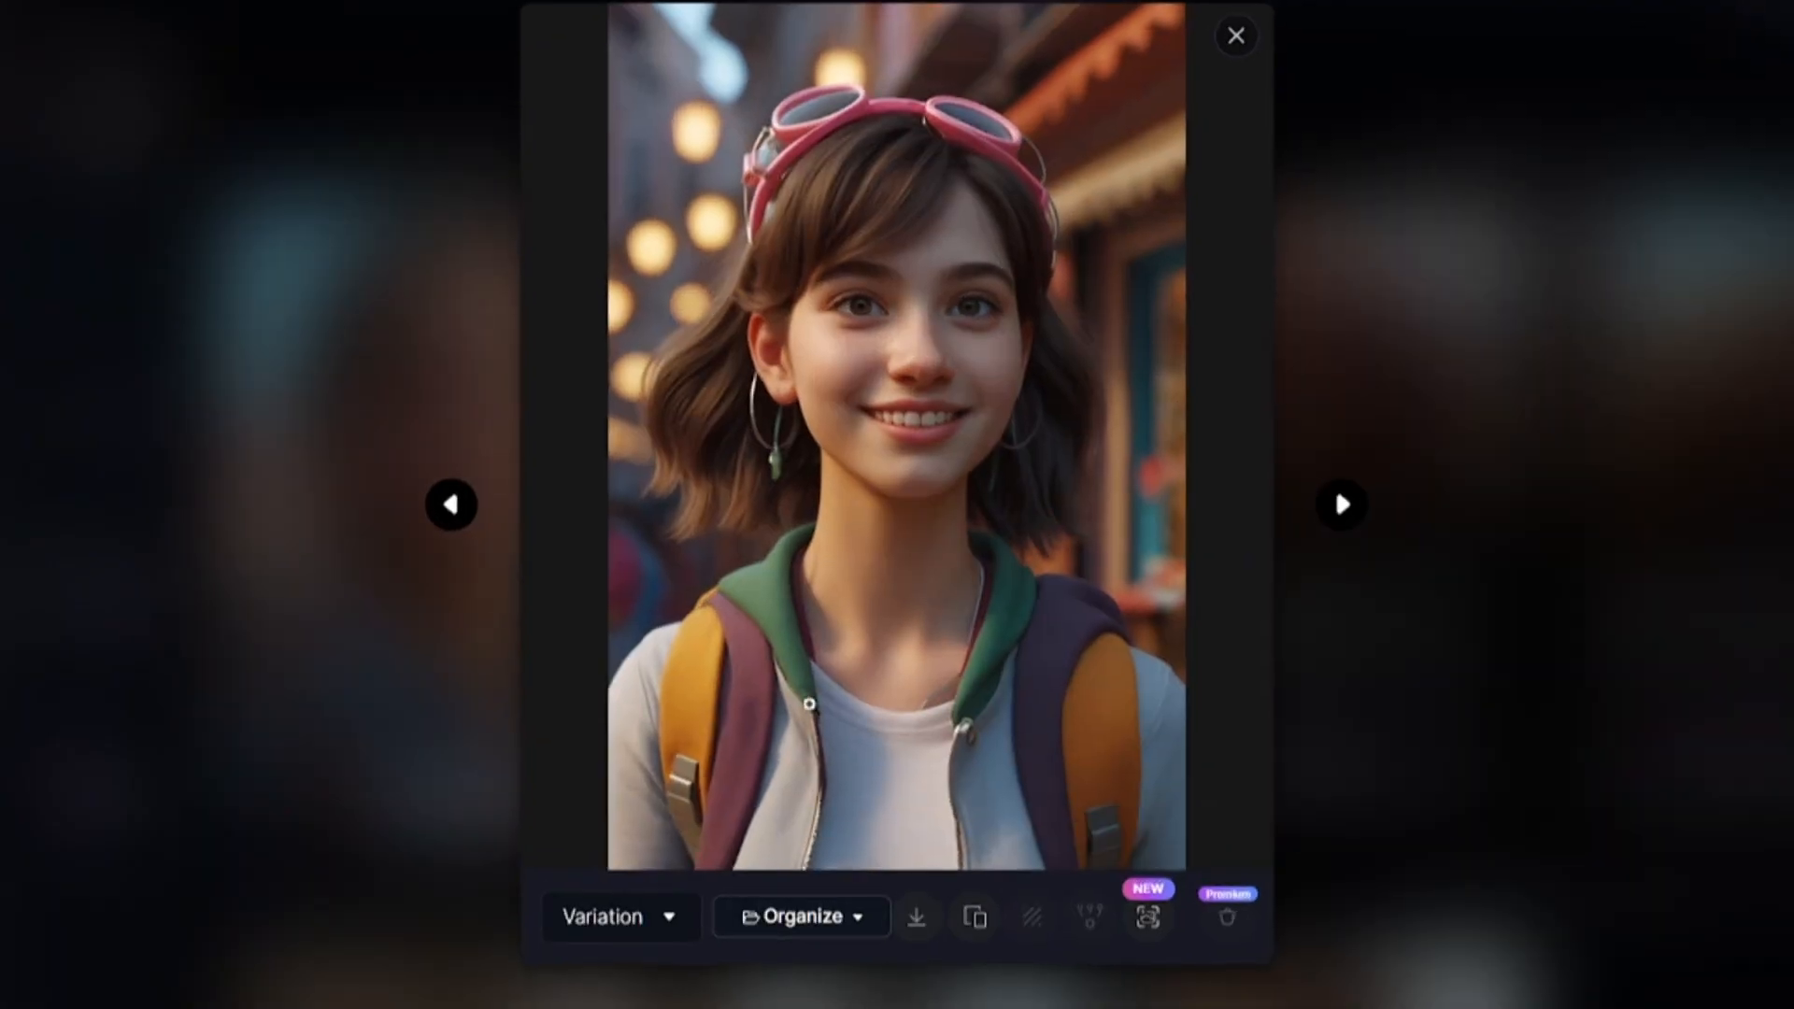
Compare the image's Original, Variation and No Background versions, and close the viewer.
left_click(669, 920)
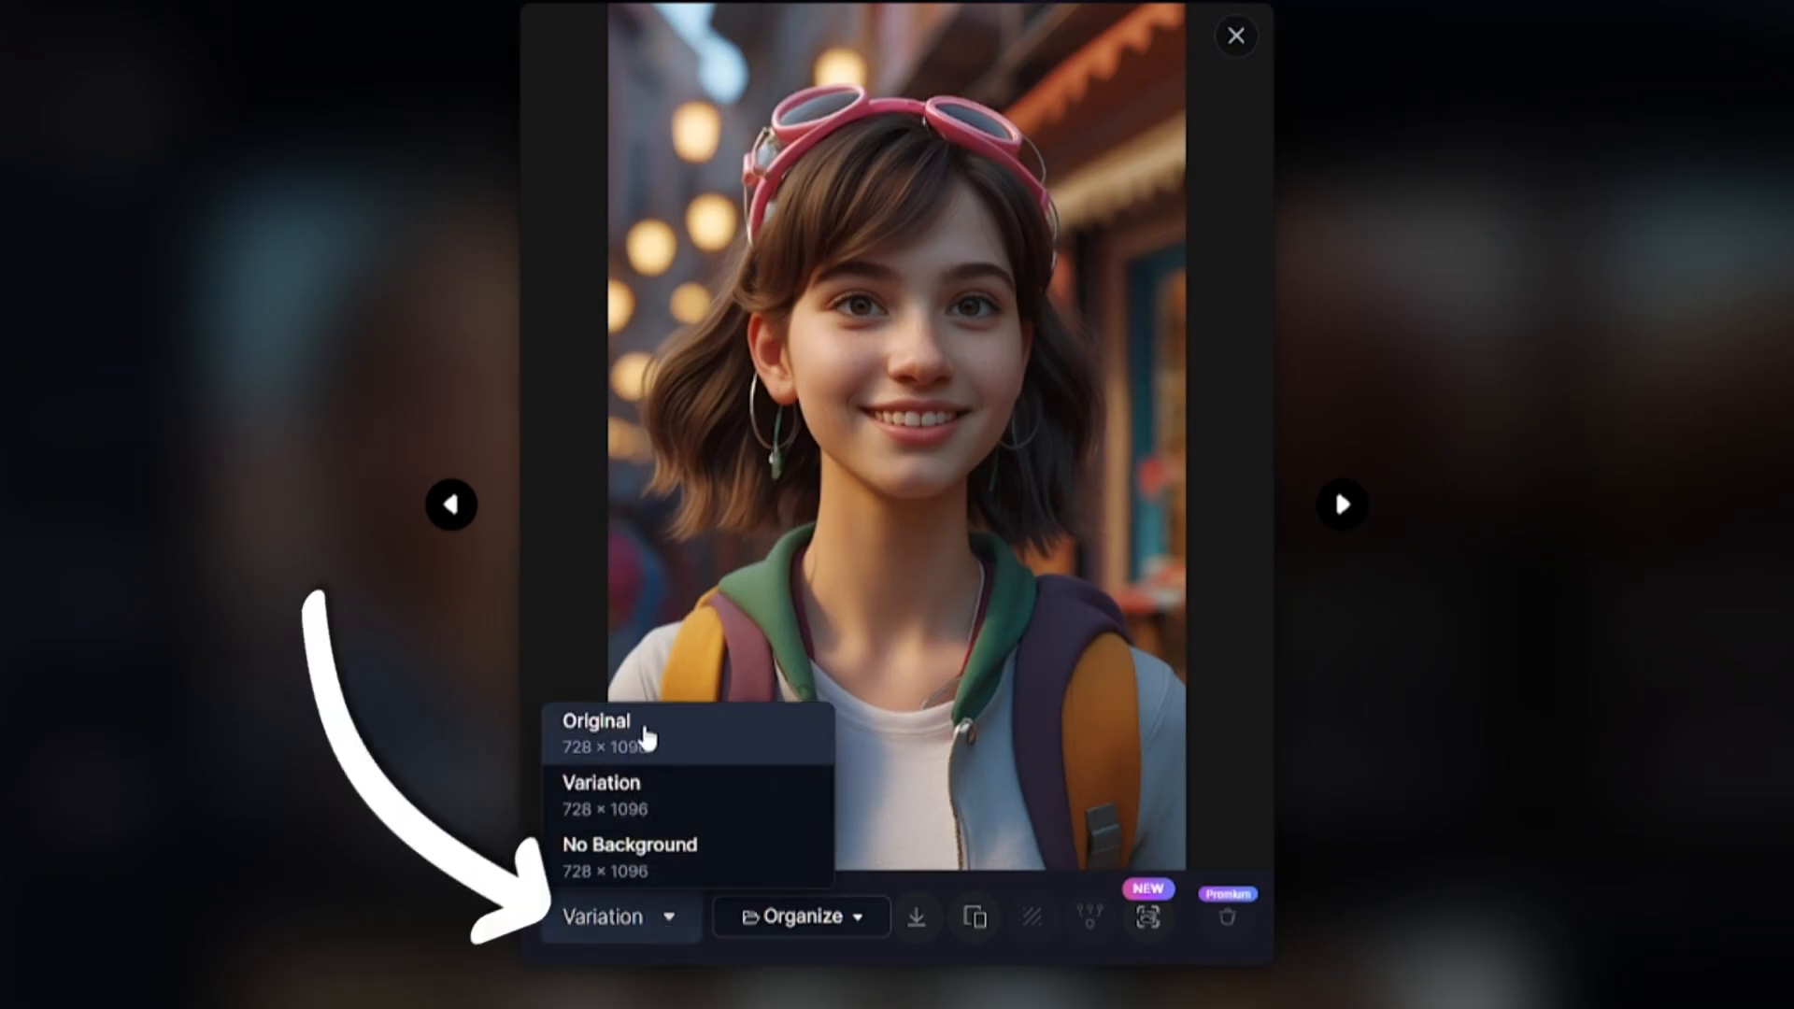
left_click(643, 740)
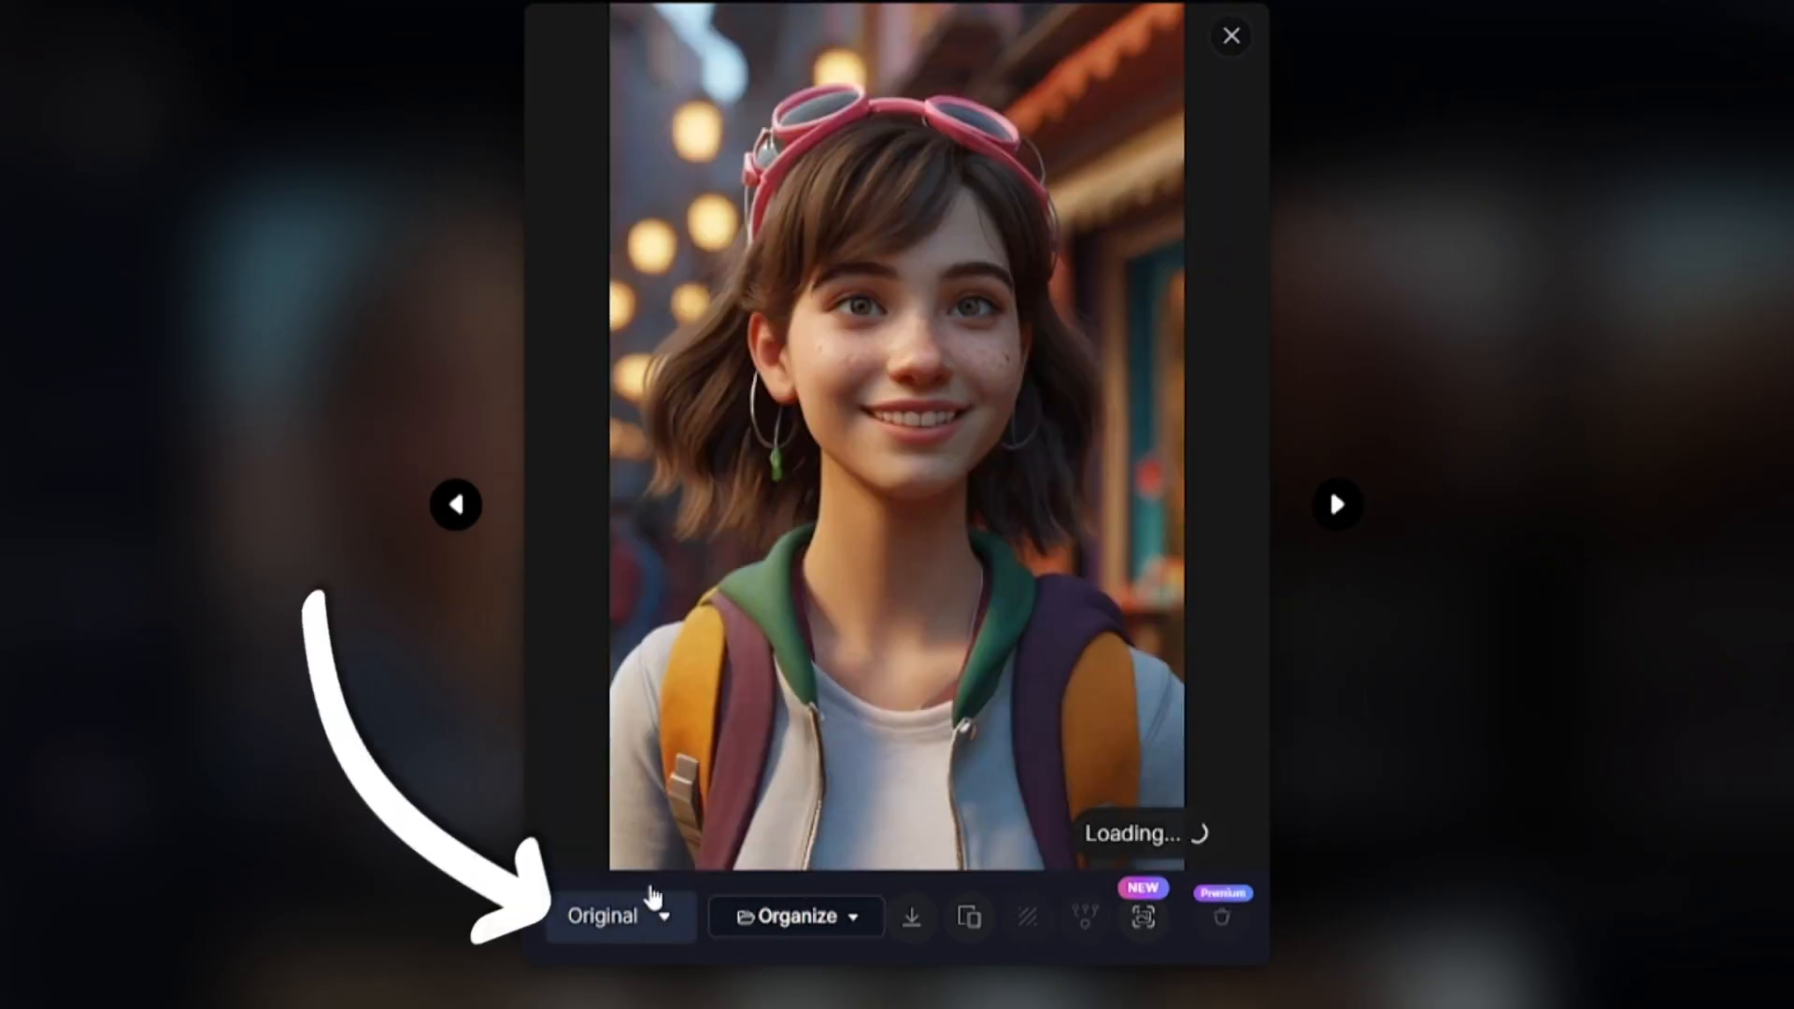
left_click(652, 926)
left_click(661, 796)
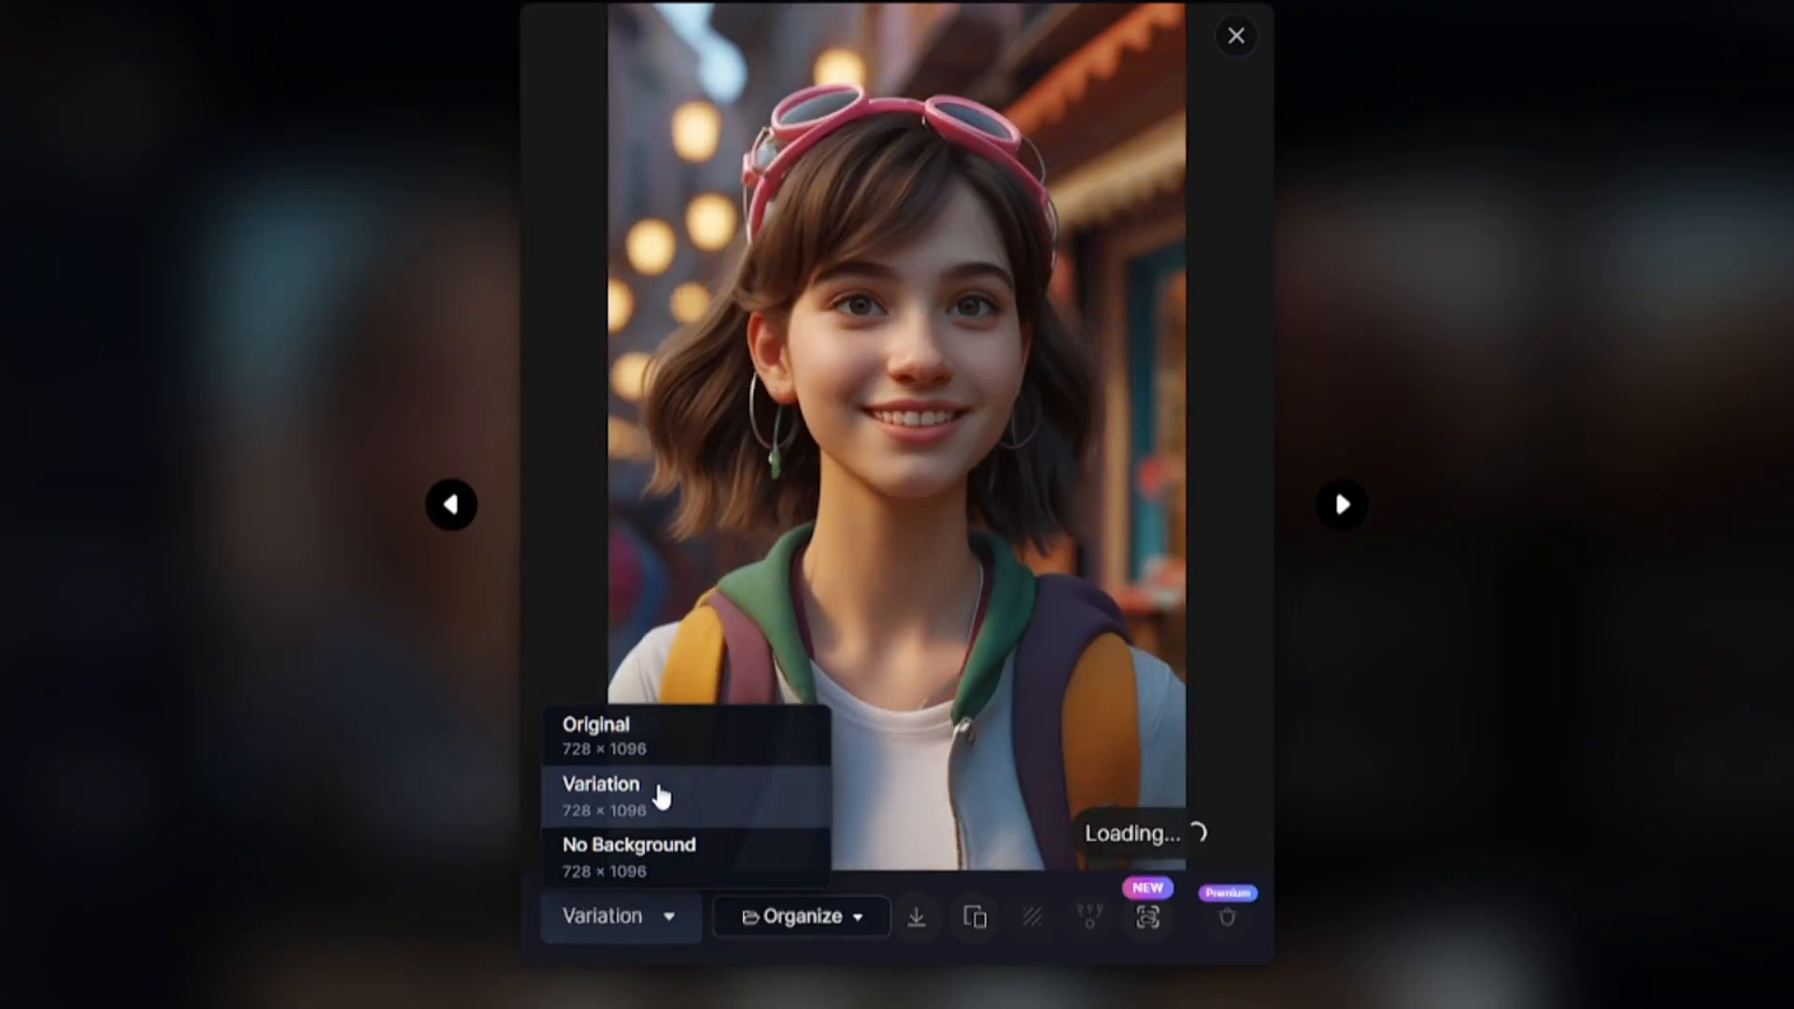
left_click(670, 923)
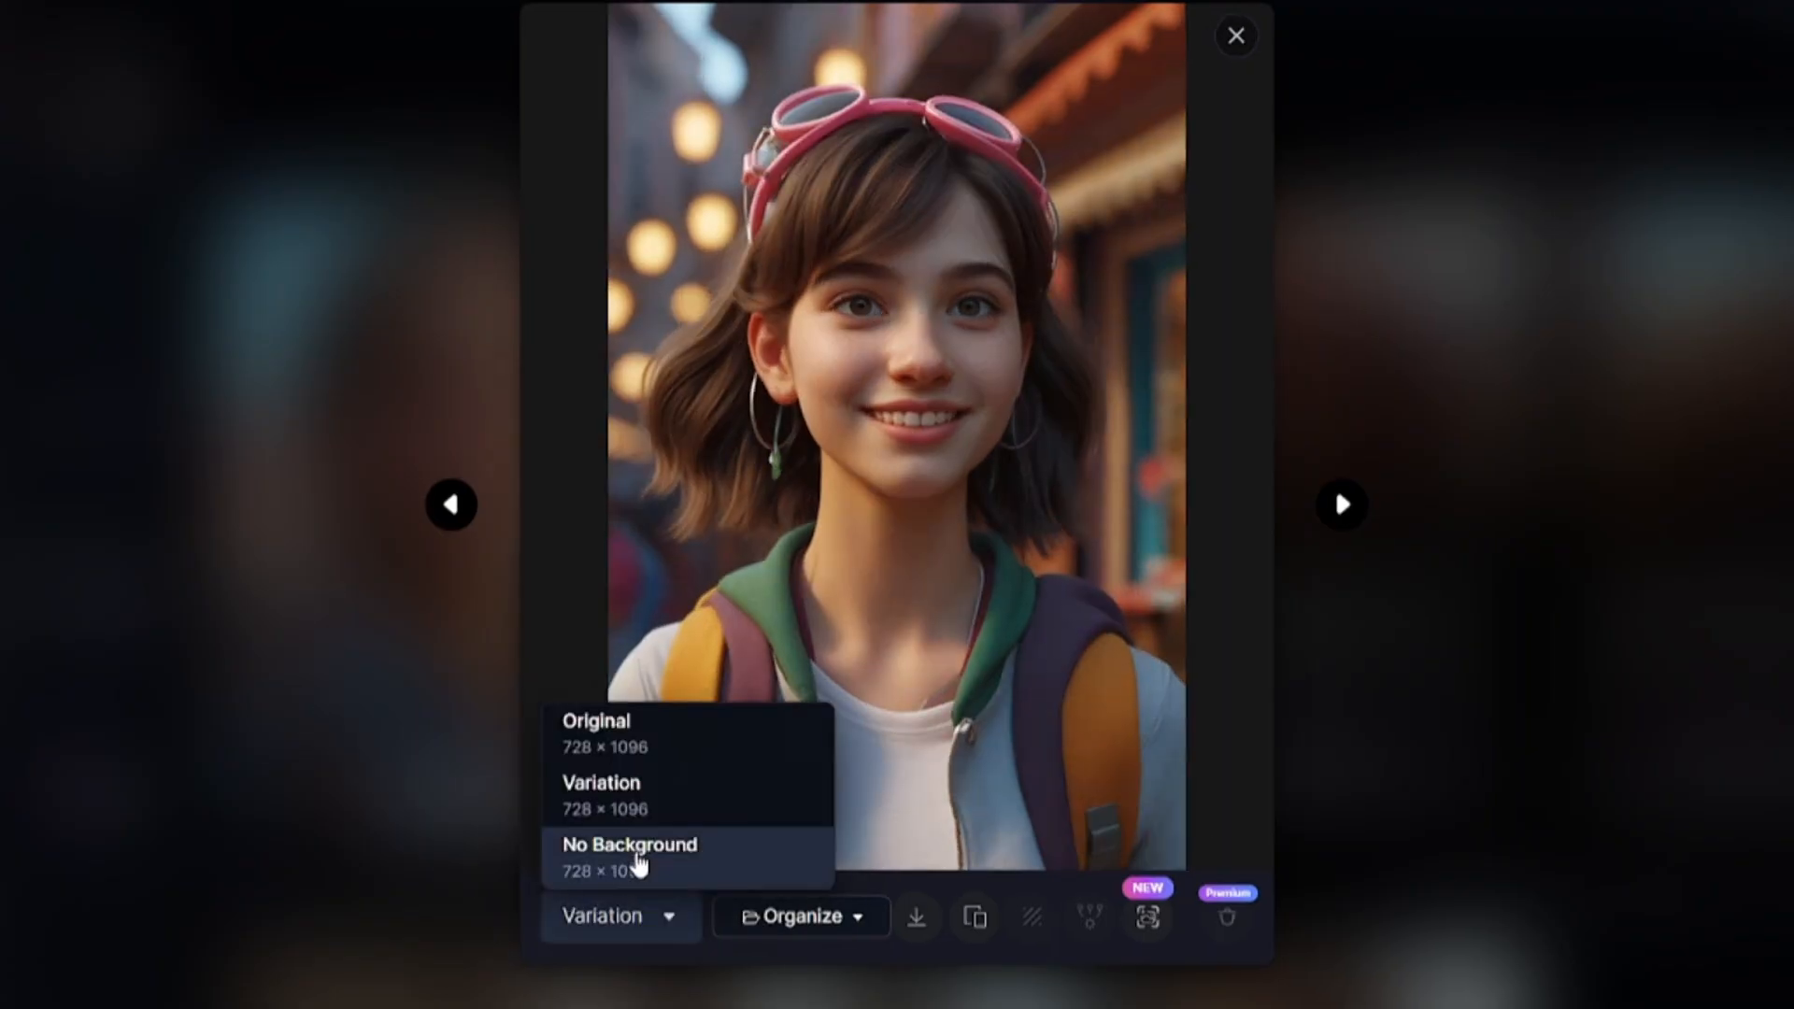
left_click(577, 857)
left_click(1268, 35)
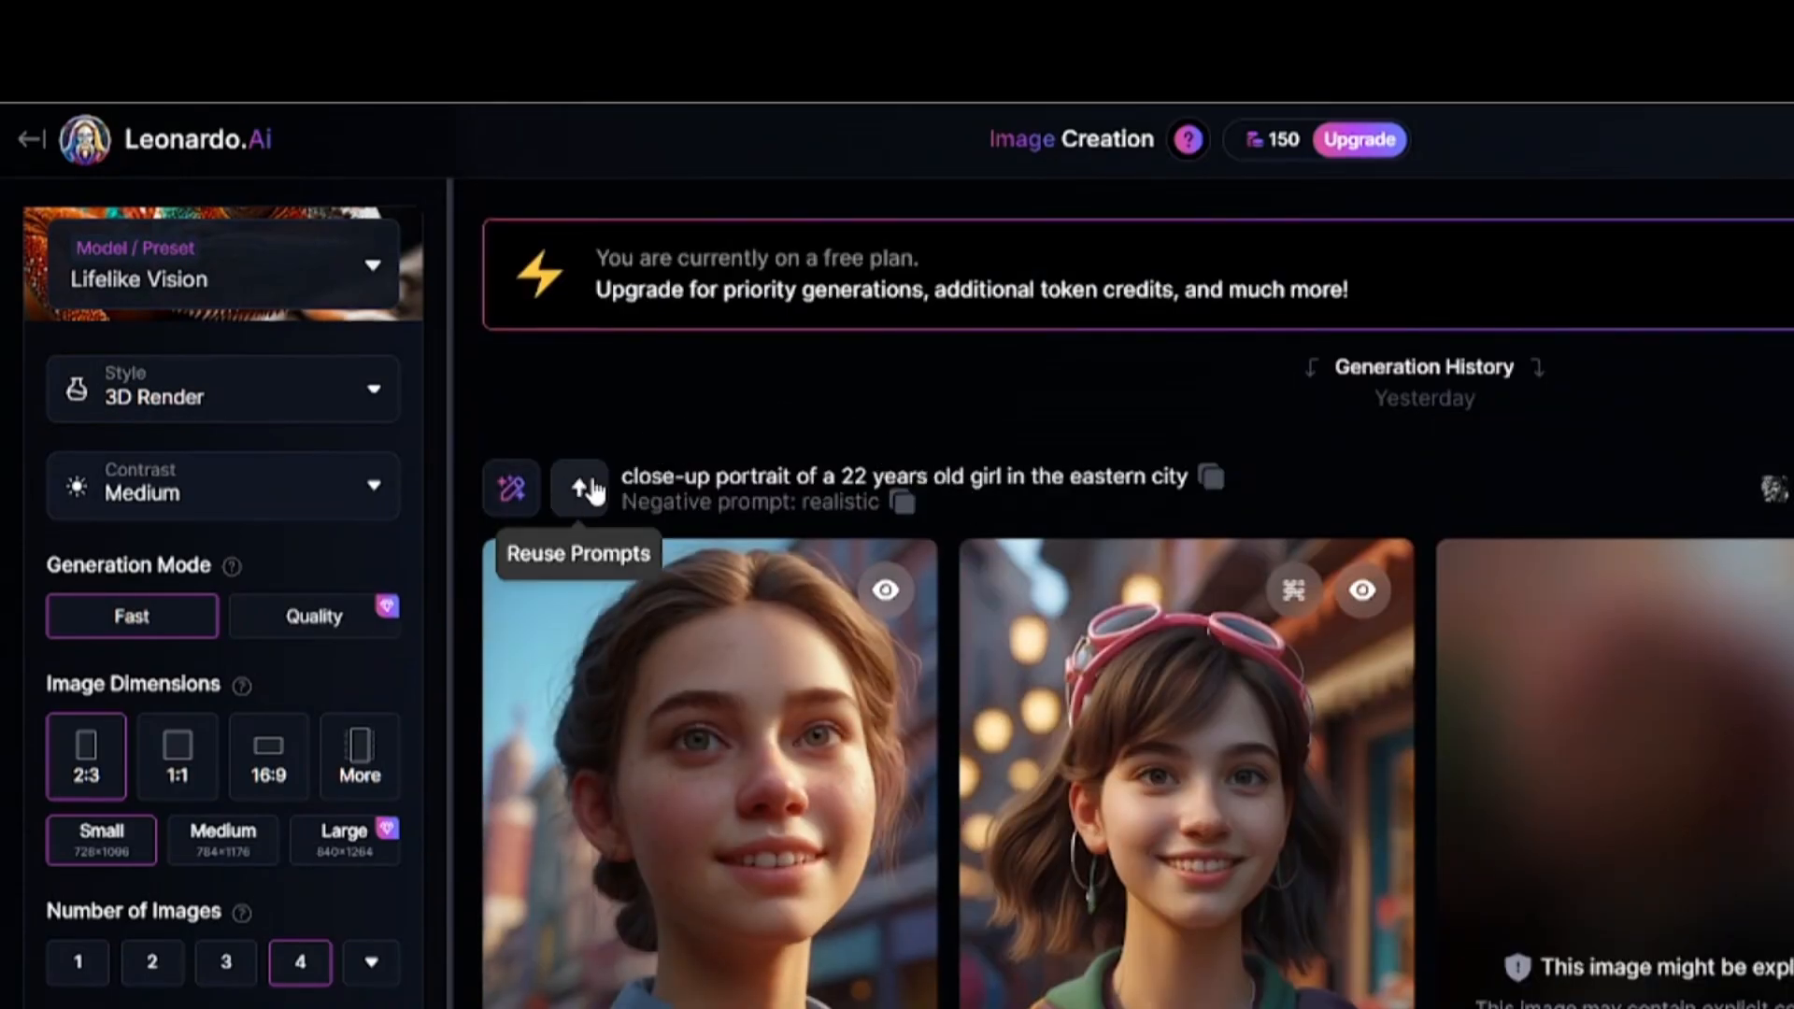
Reuse the eastern city prompt and add the uploaded photo of the pink-haired woman as an Image to Image reference.
left_click(580, 482)
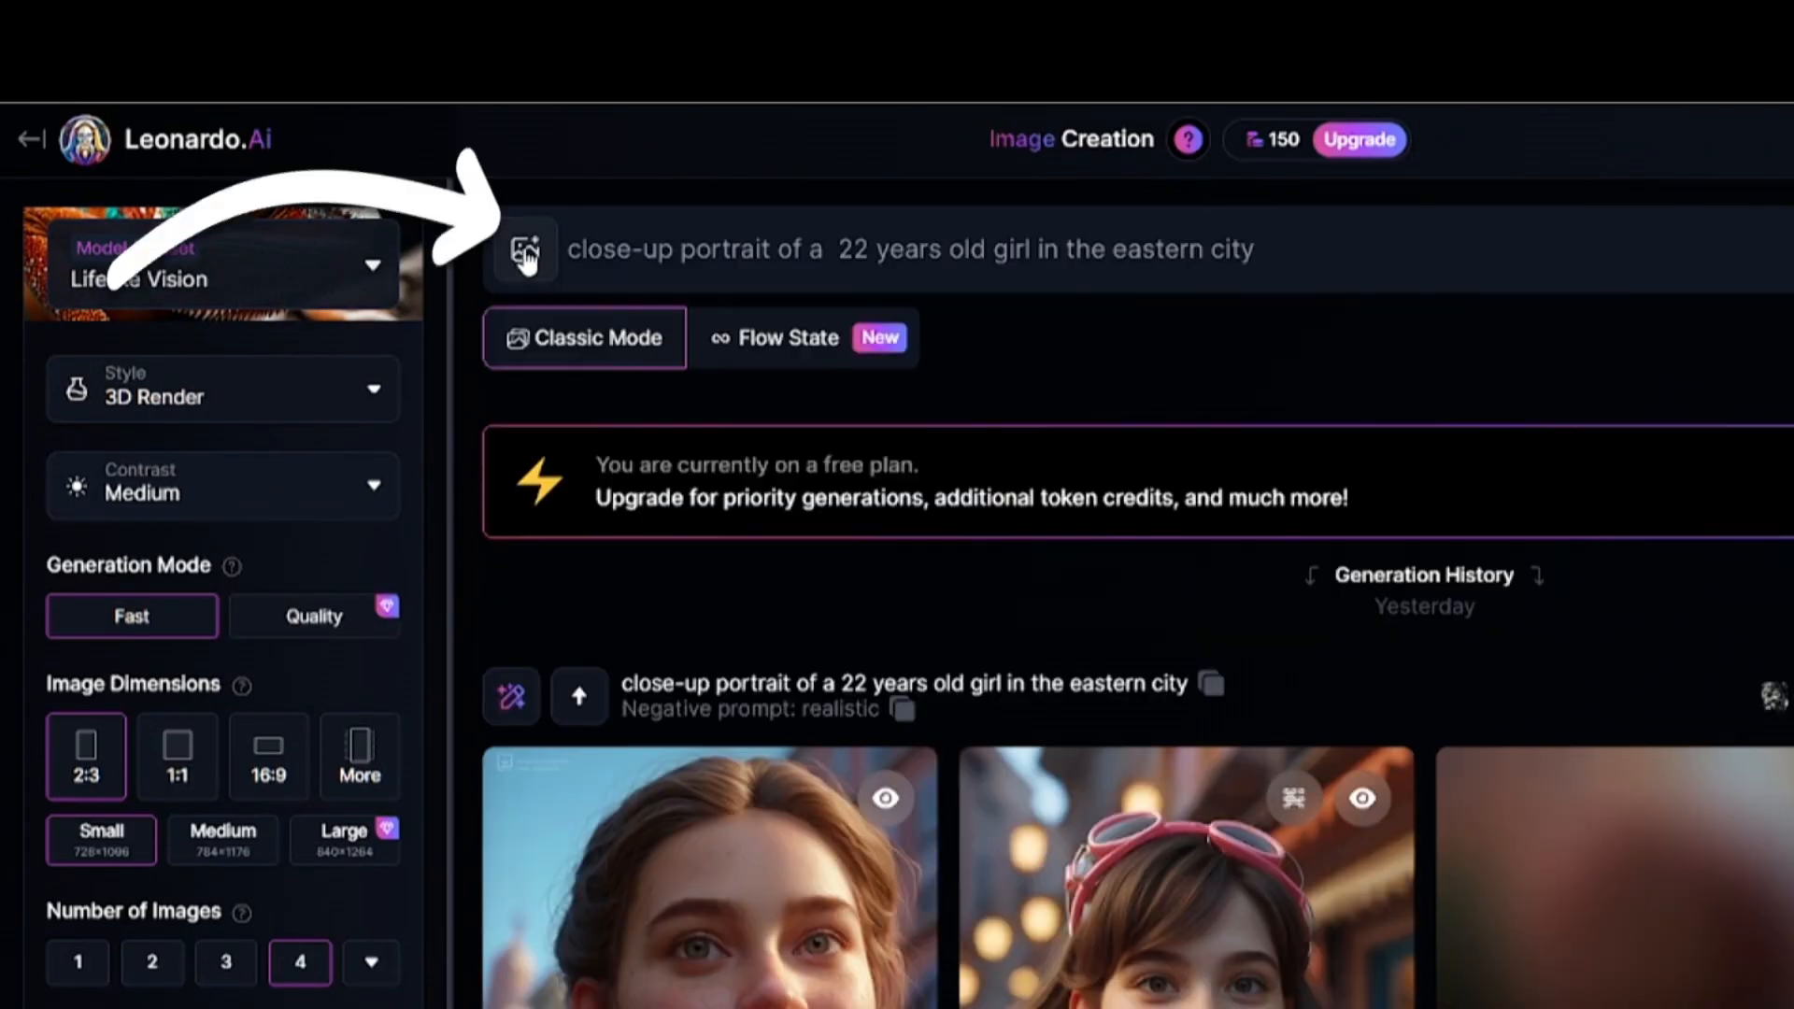
left_click(526, 252)
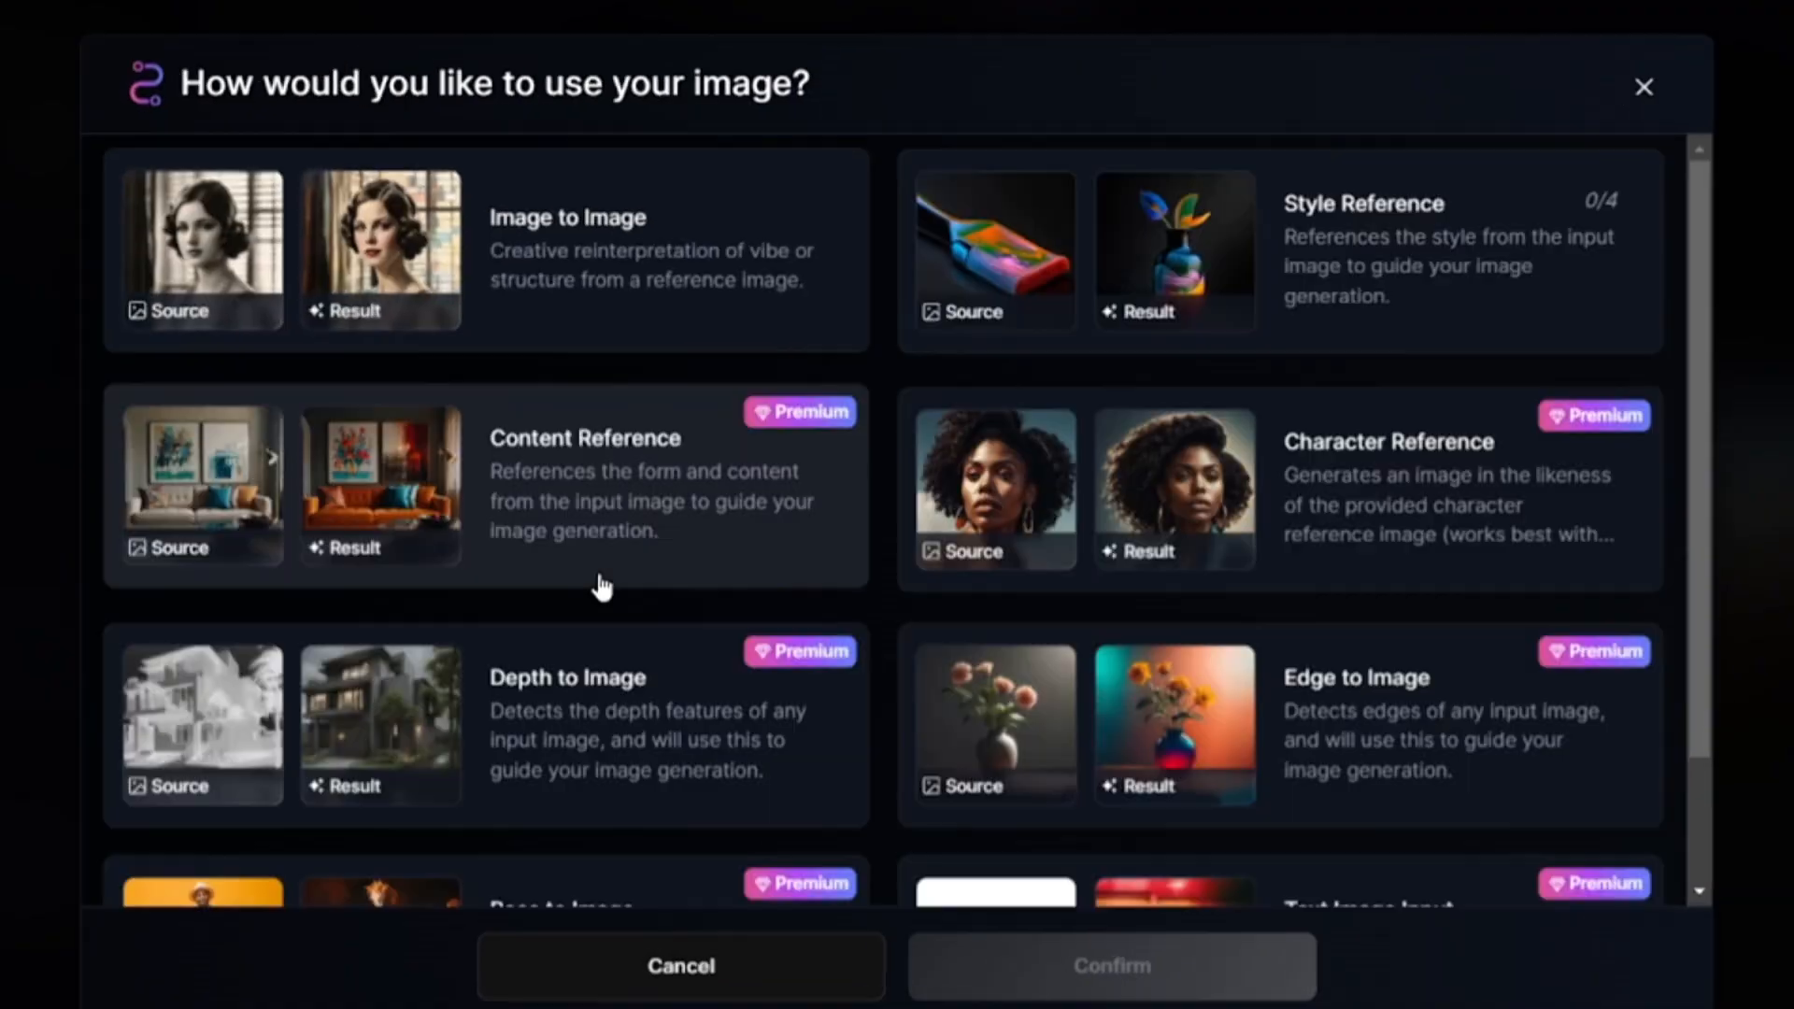
scroll(965, 589, "down", 3)
scroll(633, 228, "up", 3)
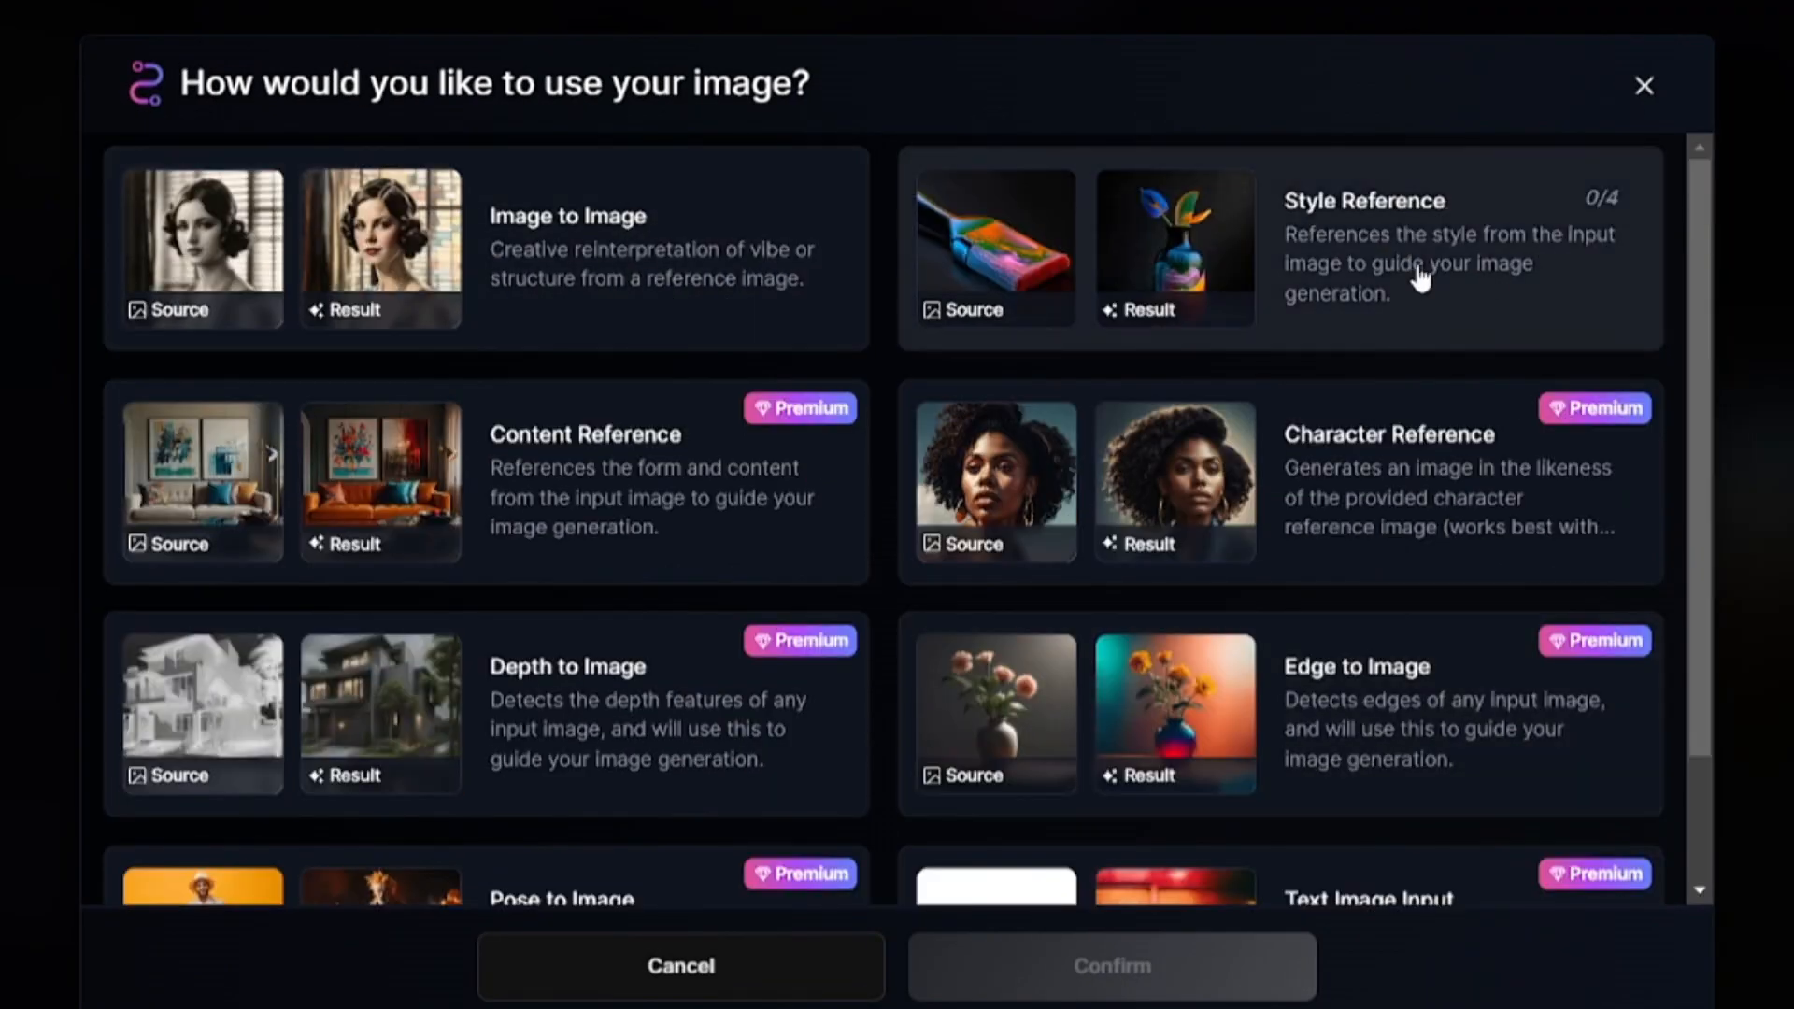
left_click(706, 238)
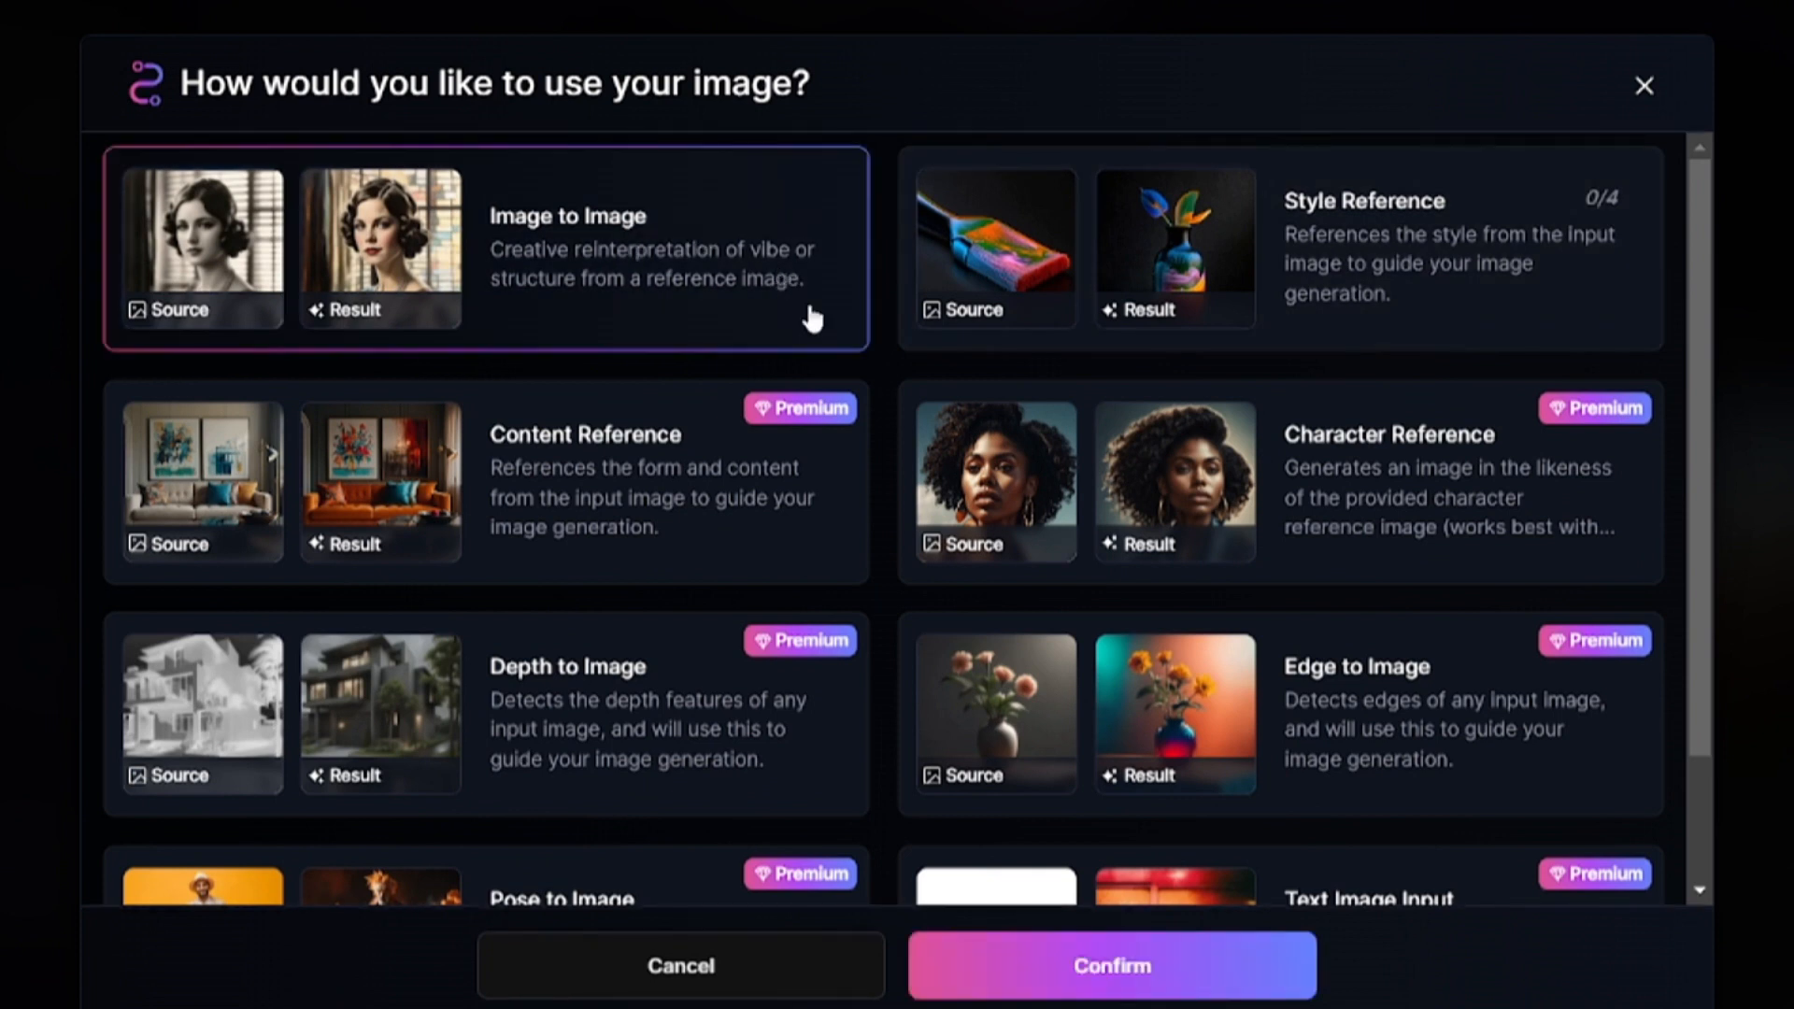
left_click(1071, 983)
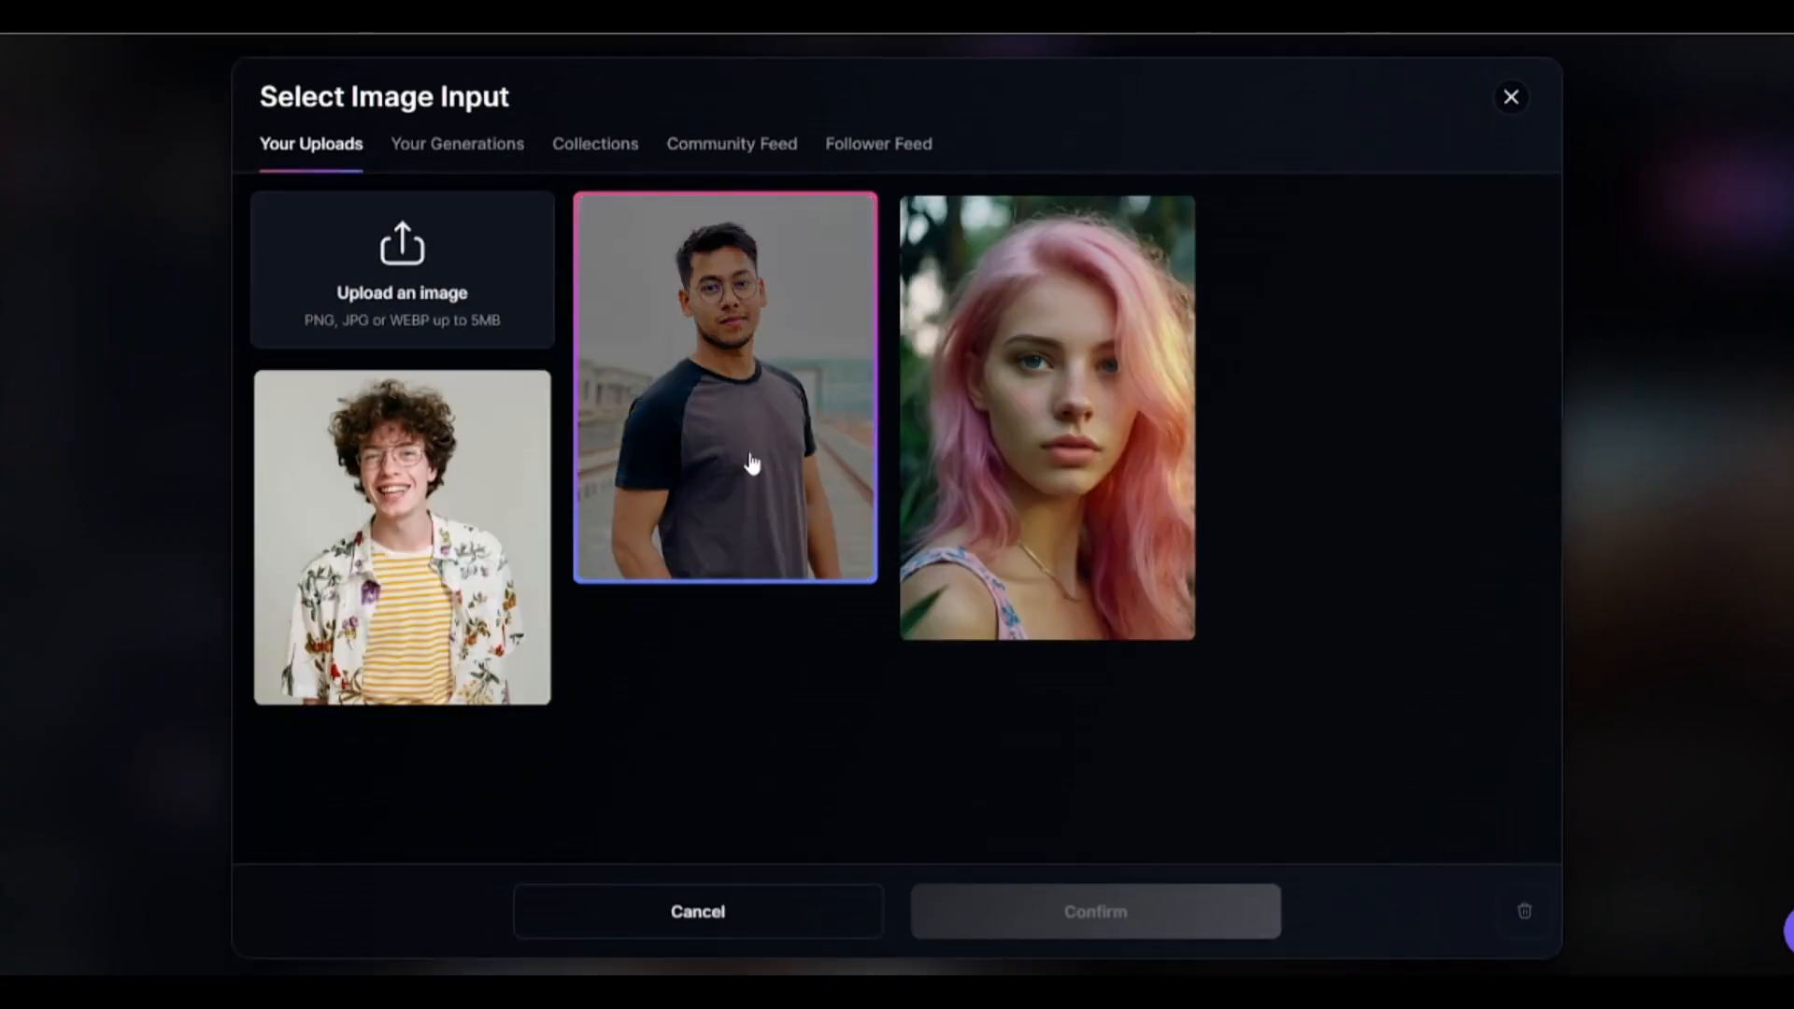
left_click(1052, 399)
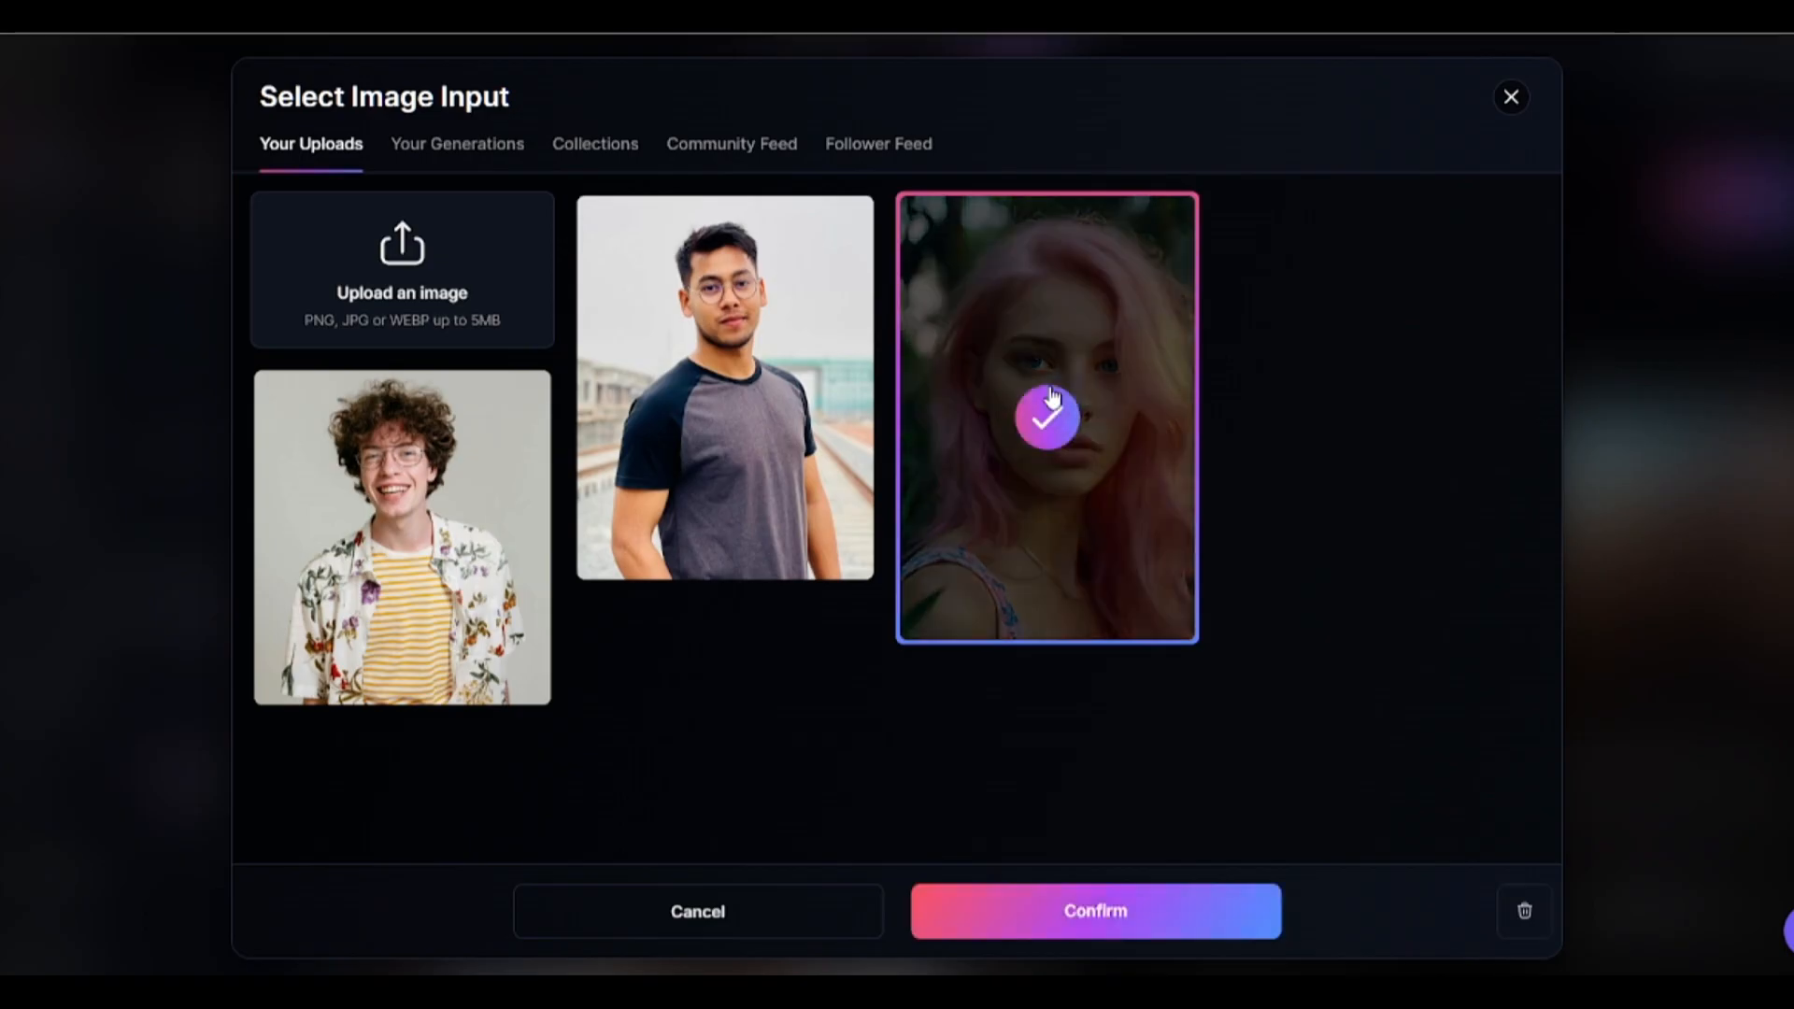
left_click(1074, 913)
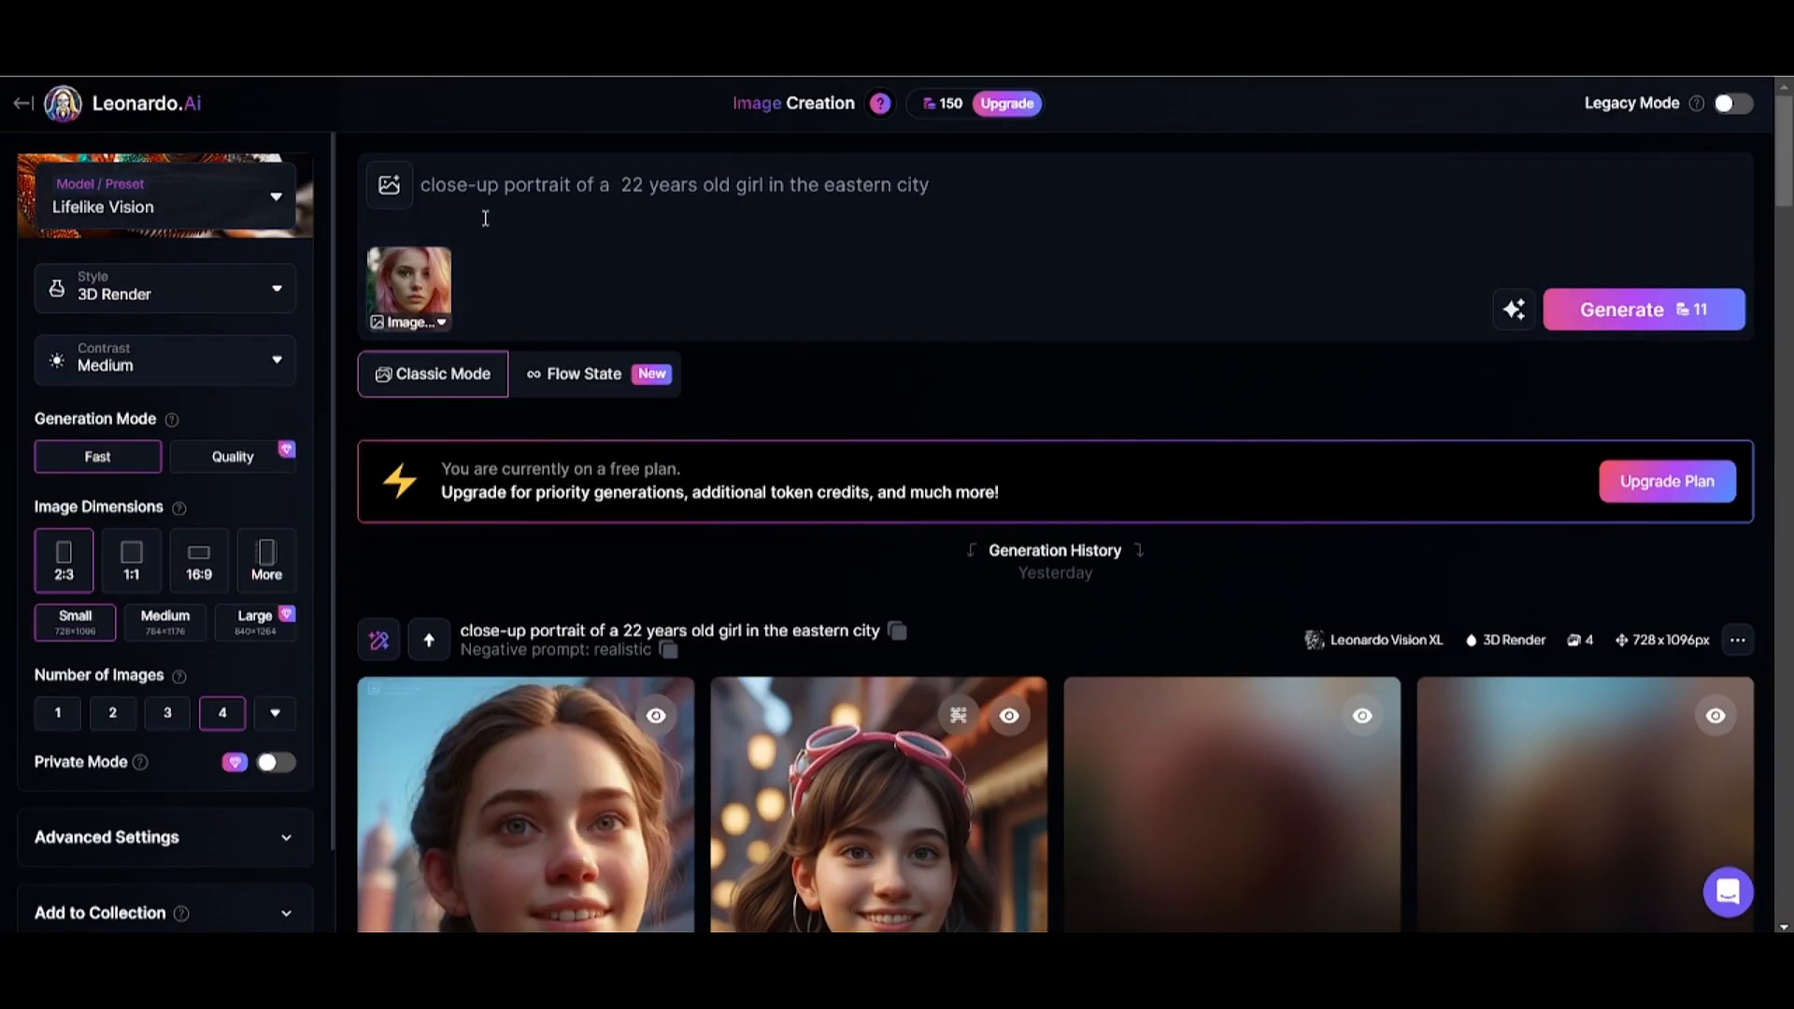
Change the prompt to "close-up portrait of a 19 years old girl in the forest" and set the reference strength to 0.52.
left_click_drag(931, 185, 824, 184)
type("19")
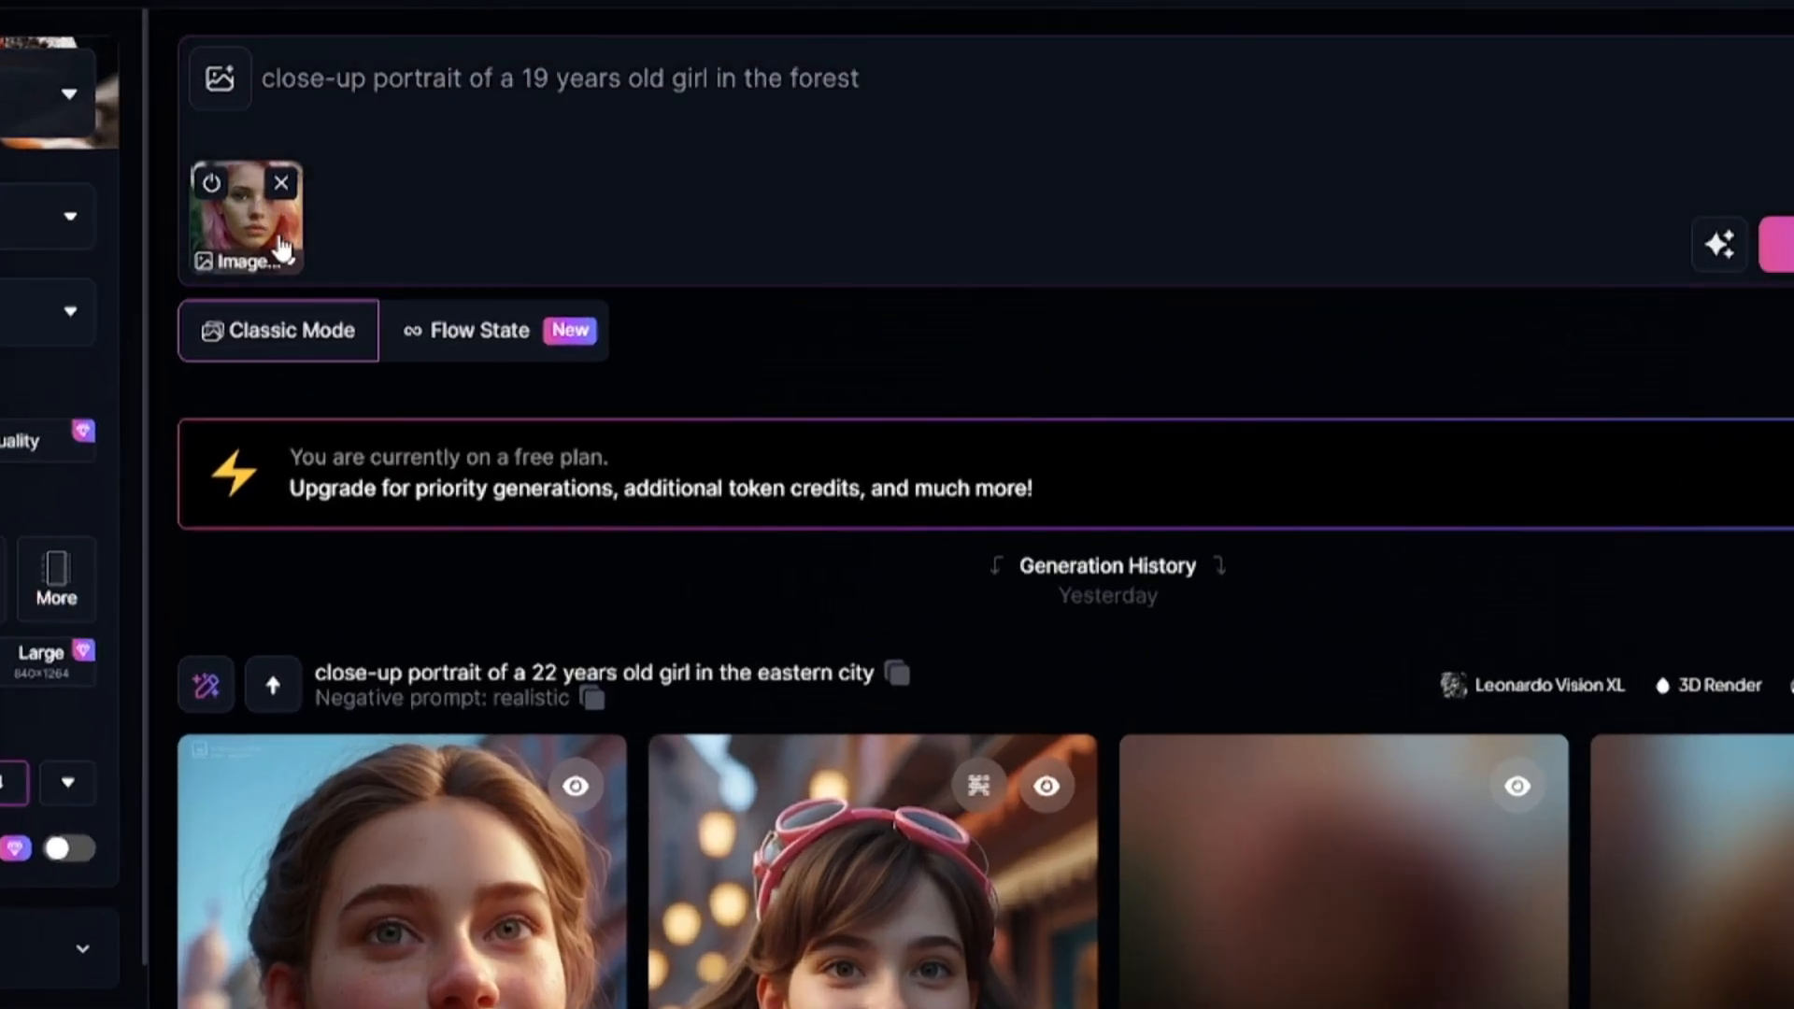
left_click(435, 310)
left_click_drag(296, 400, 393, 402)
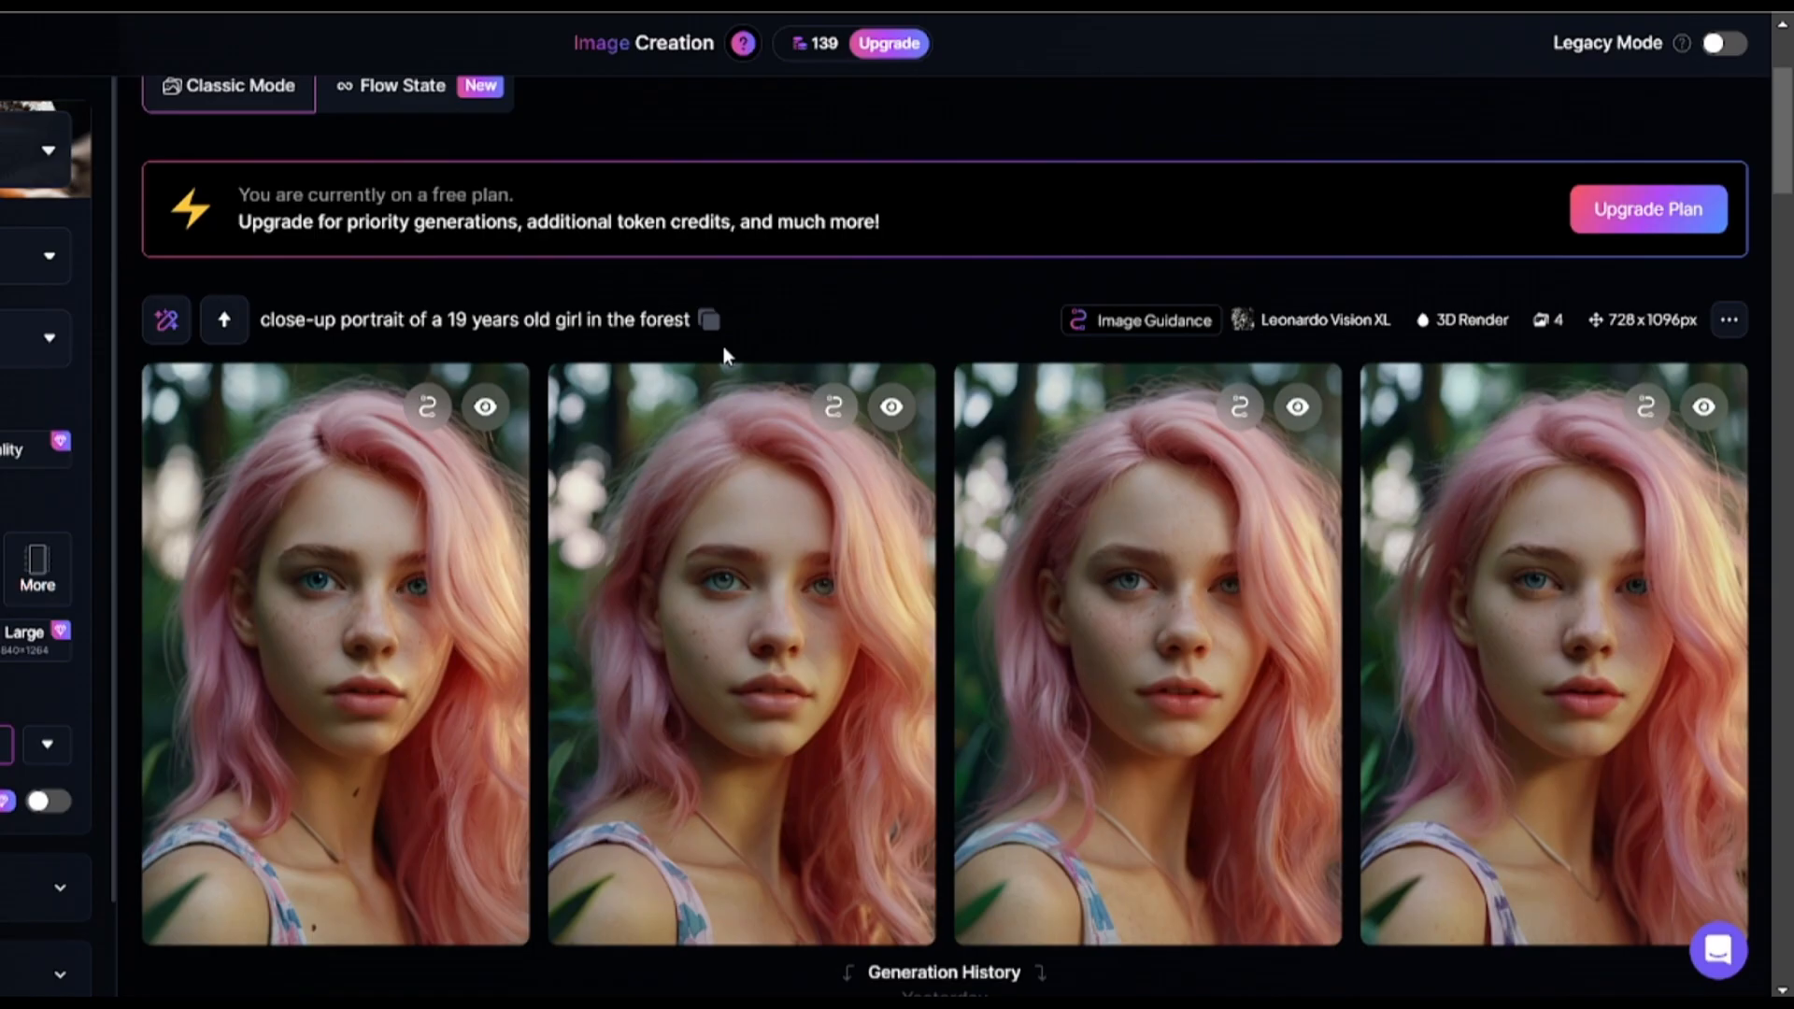
Set the Image to Image reference strength to 0.38 and generate the forest portraits.
scroll(633, 573, "up", 3)
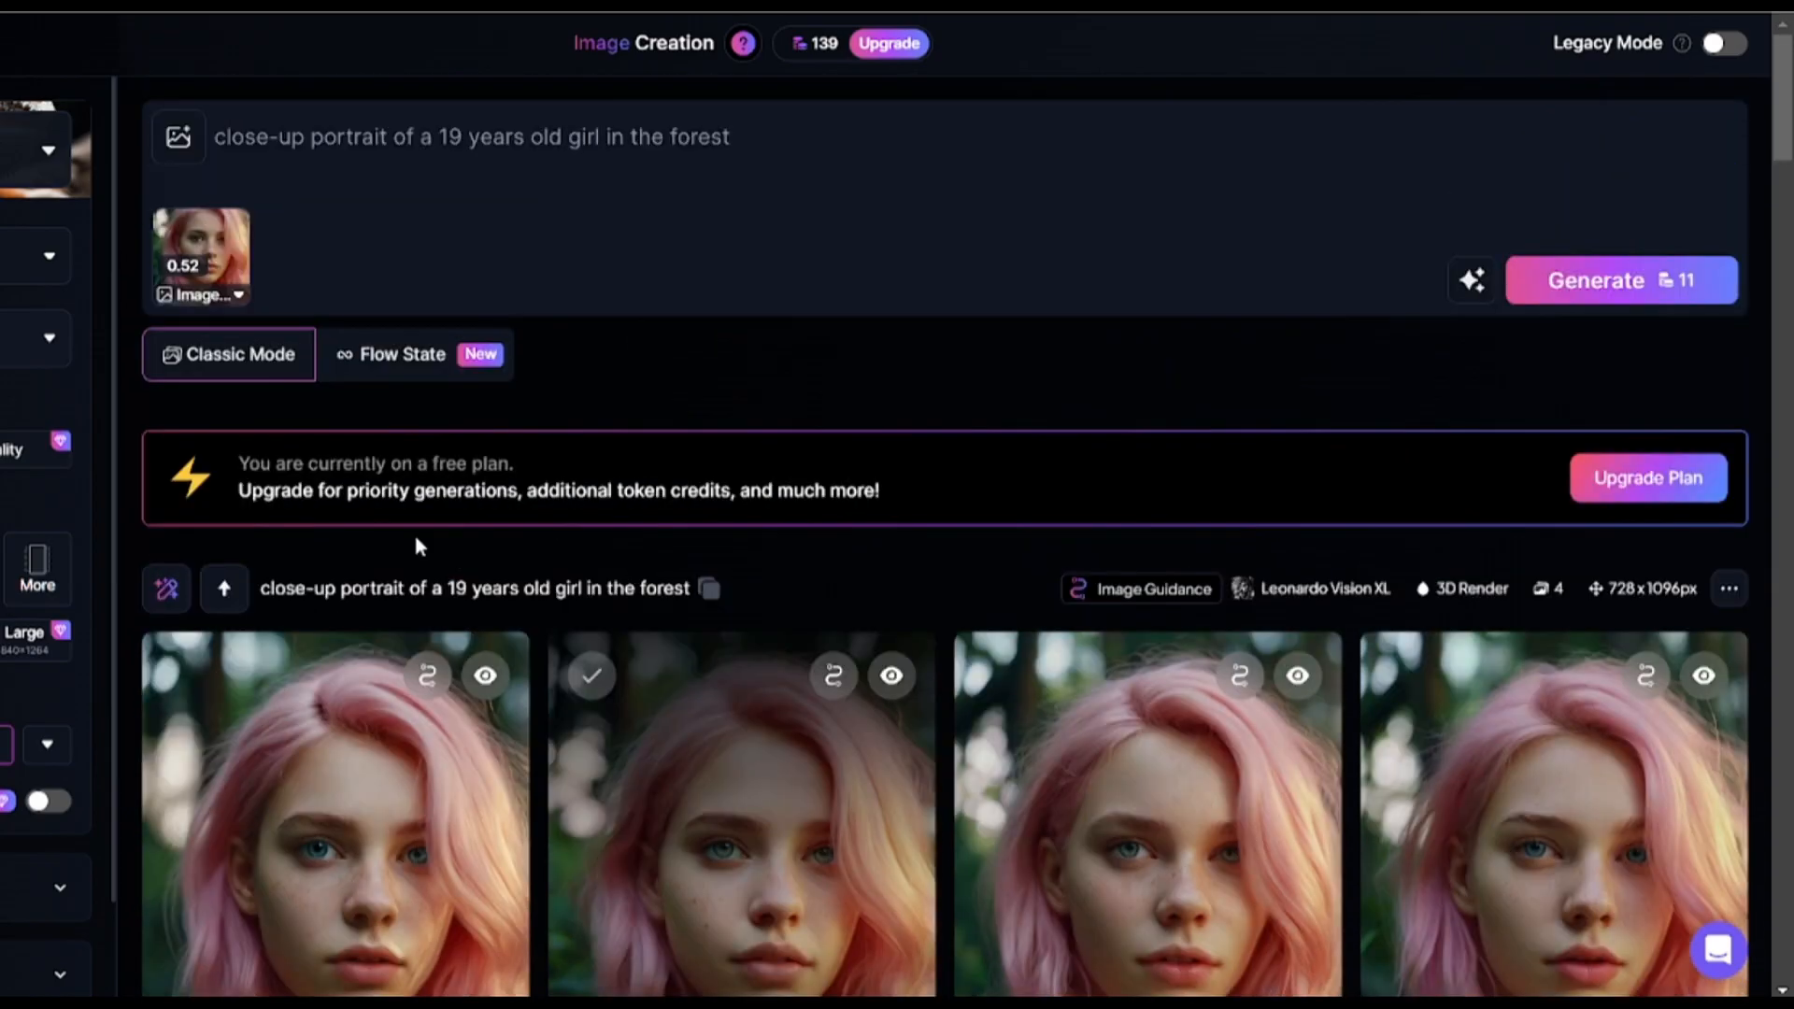
left_click(214, 268)
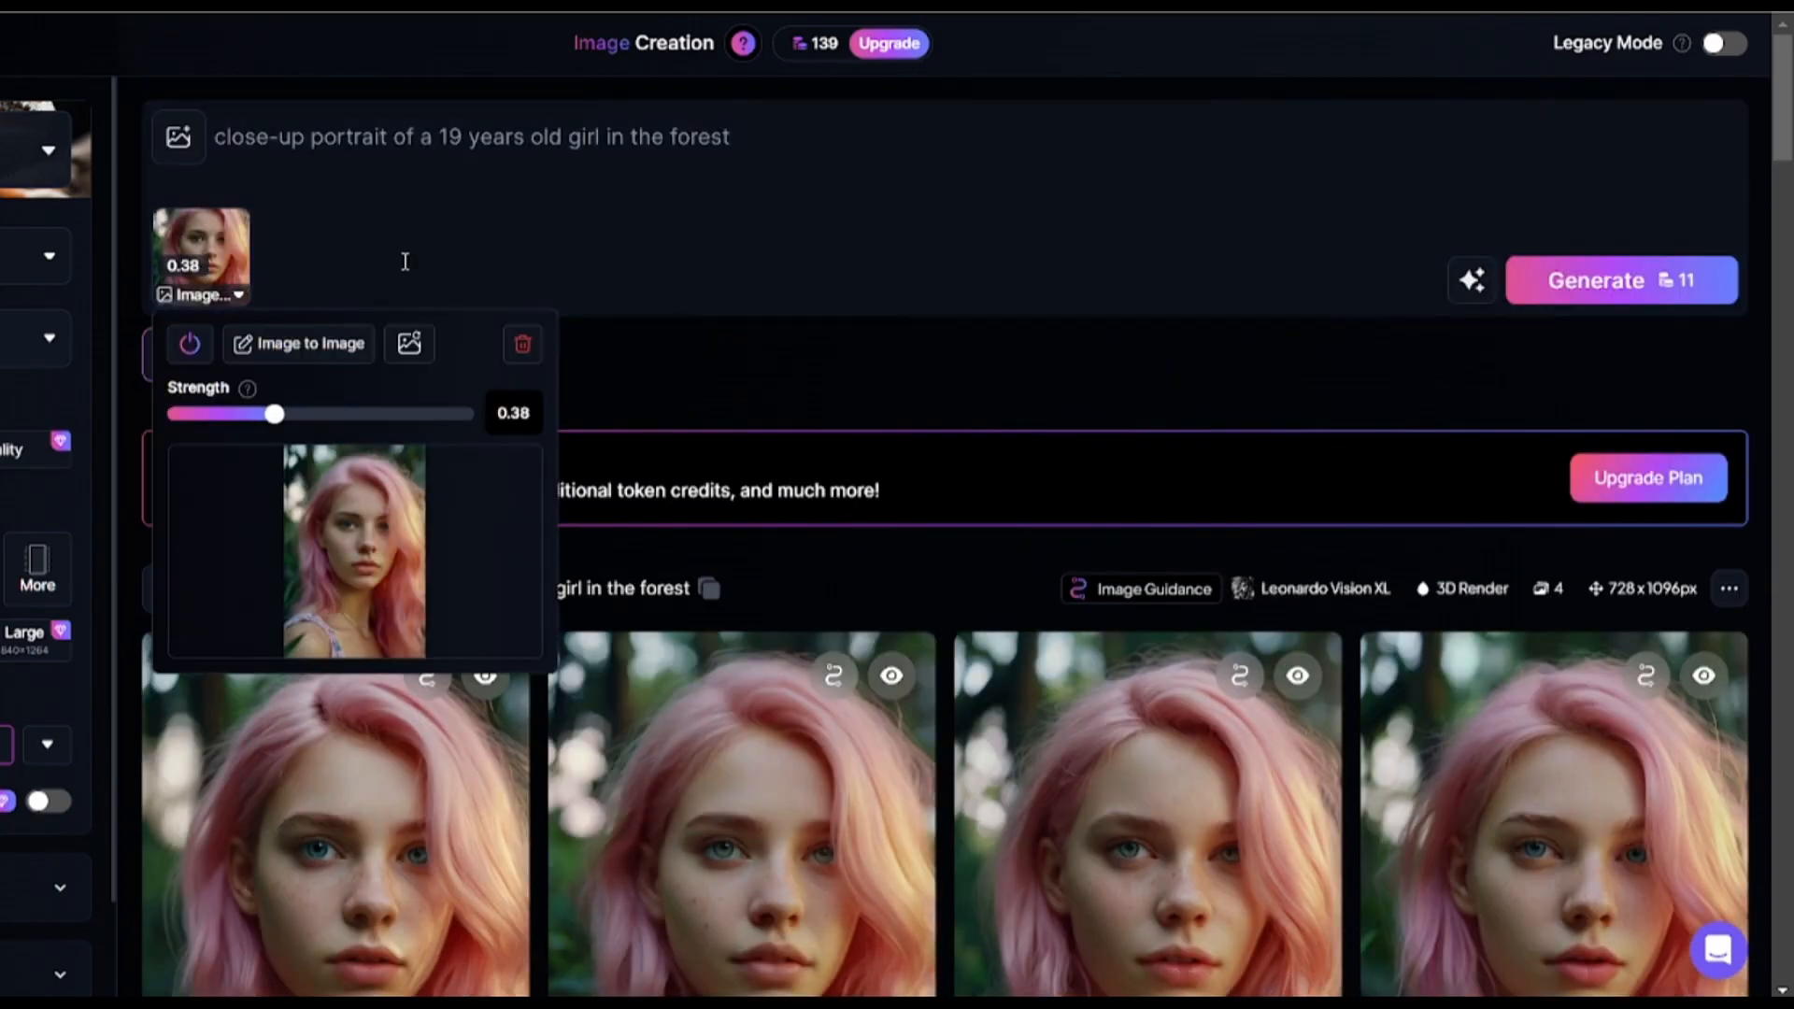
left_click(1621, 281)
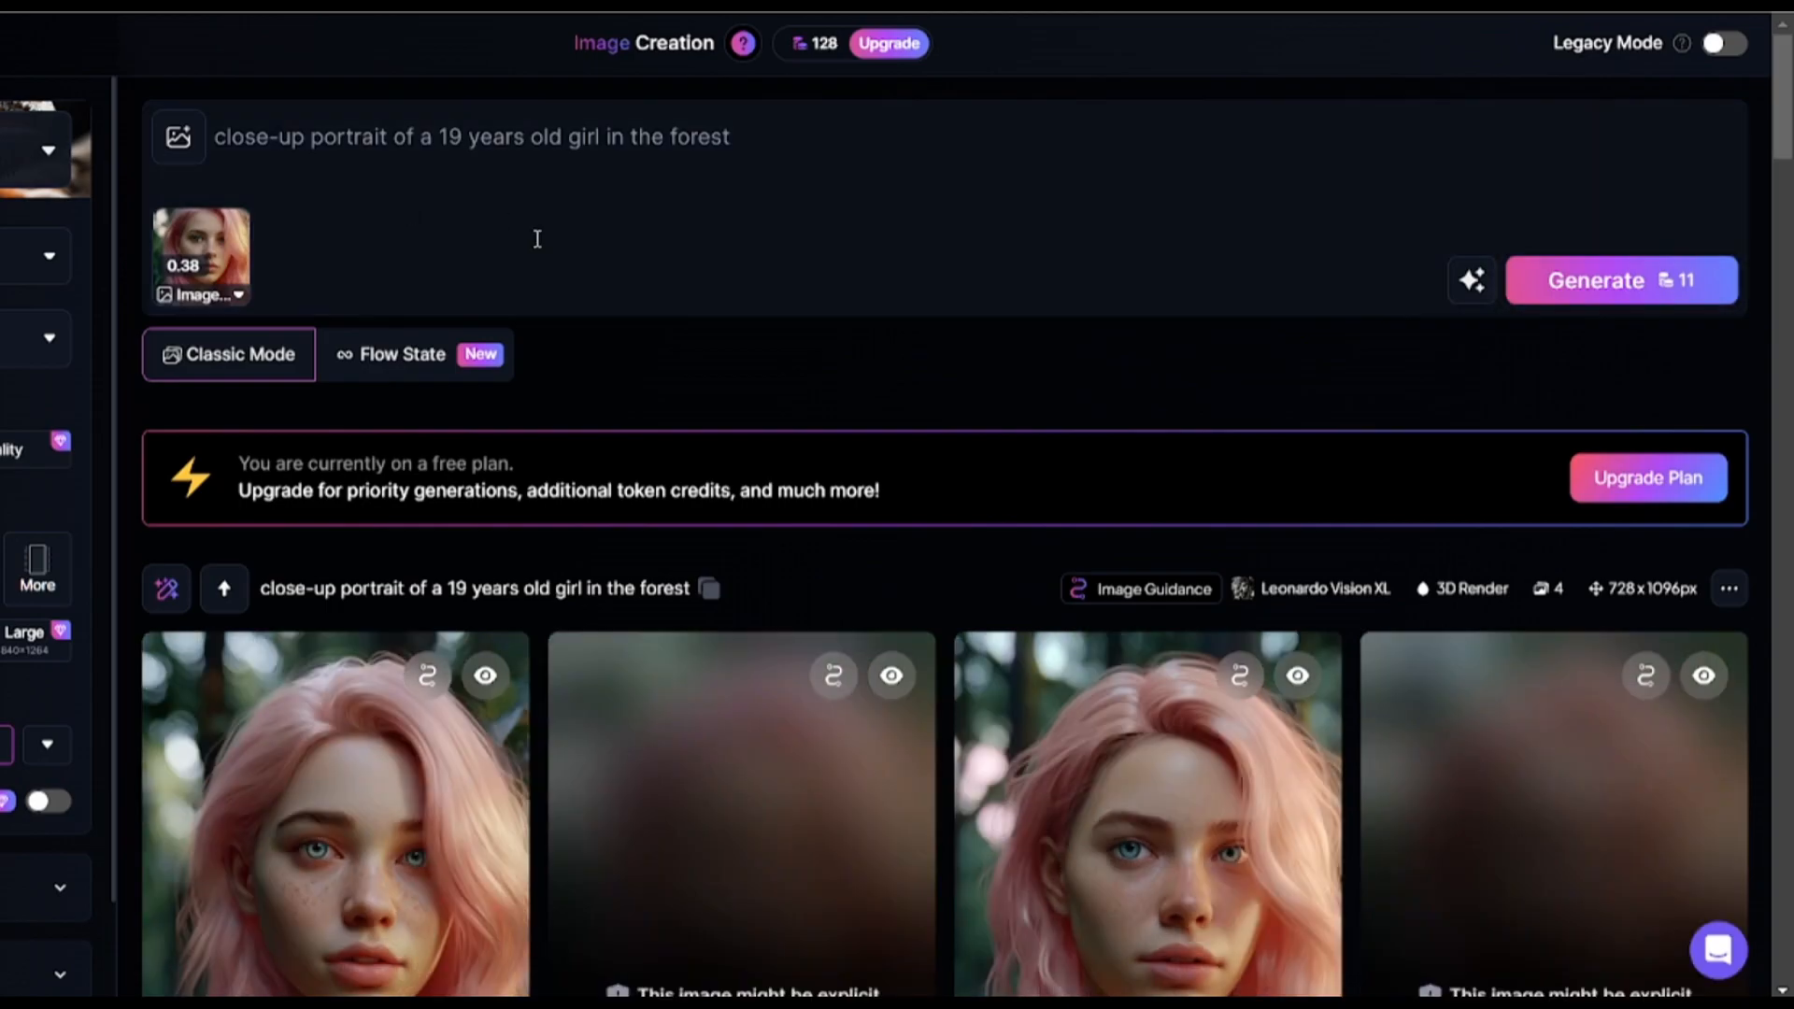
Reveal the blurred images in the newest forest portrait generation.
scroll(536, 237, "down", 1)
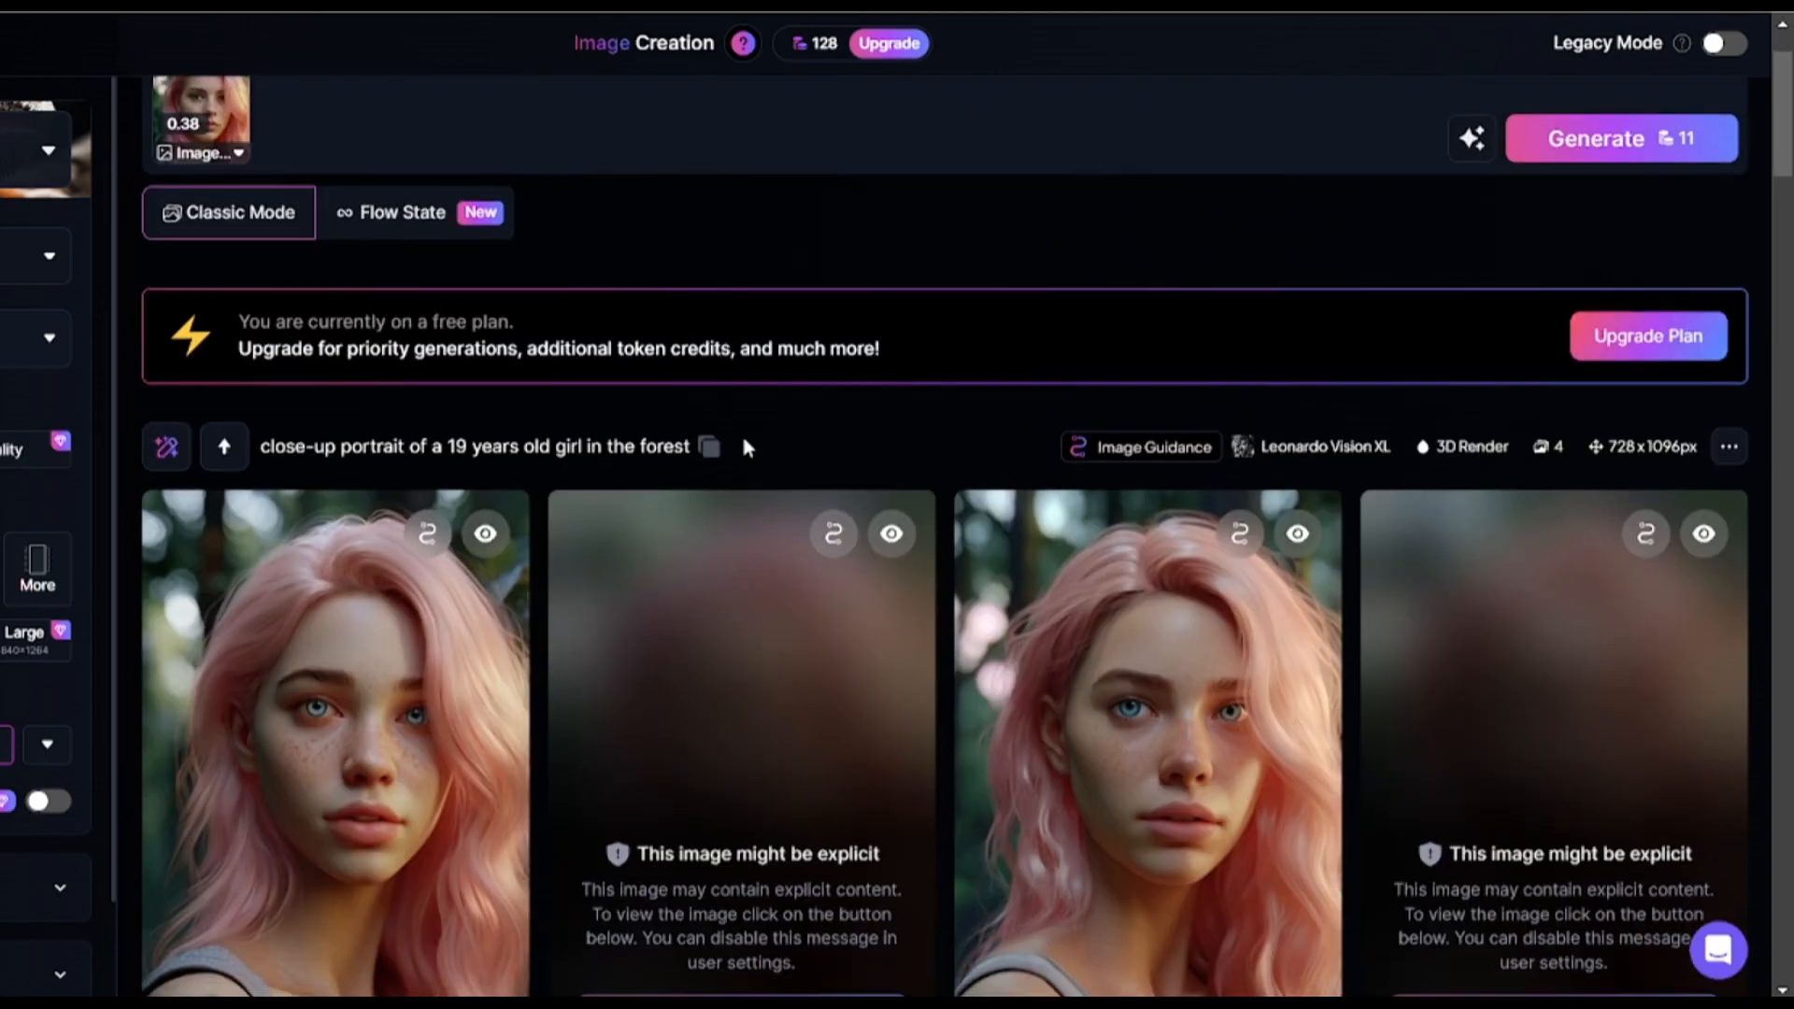
scroll(748, 449, "down", 1)
left_click(713, 889)
left_click(1540, 891)
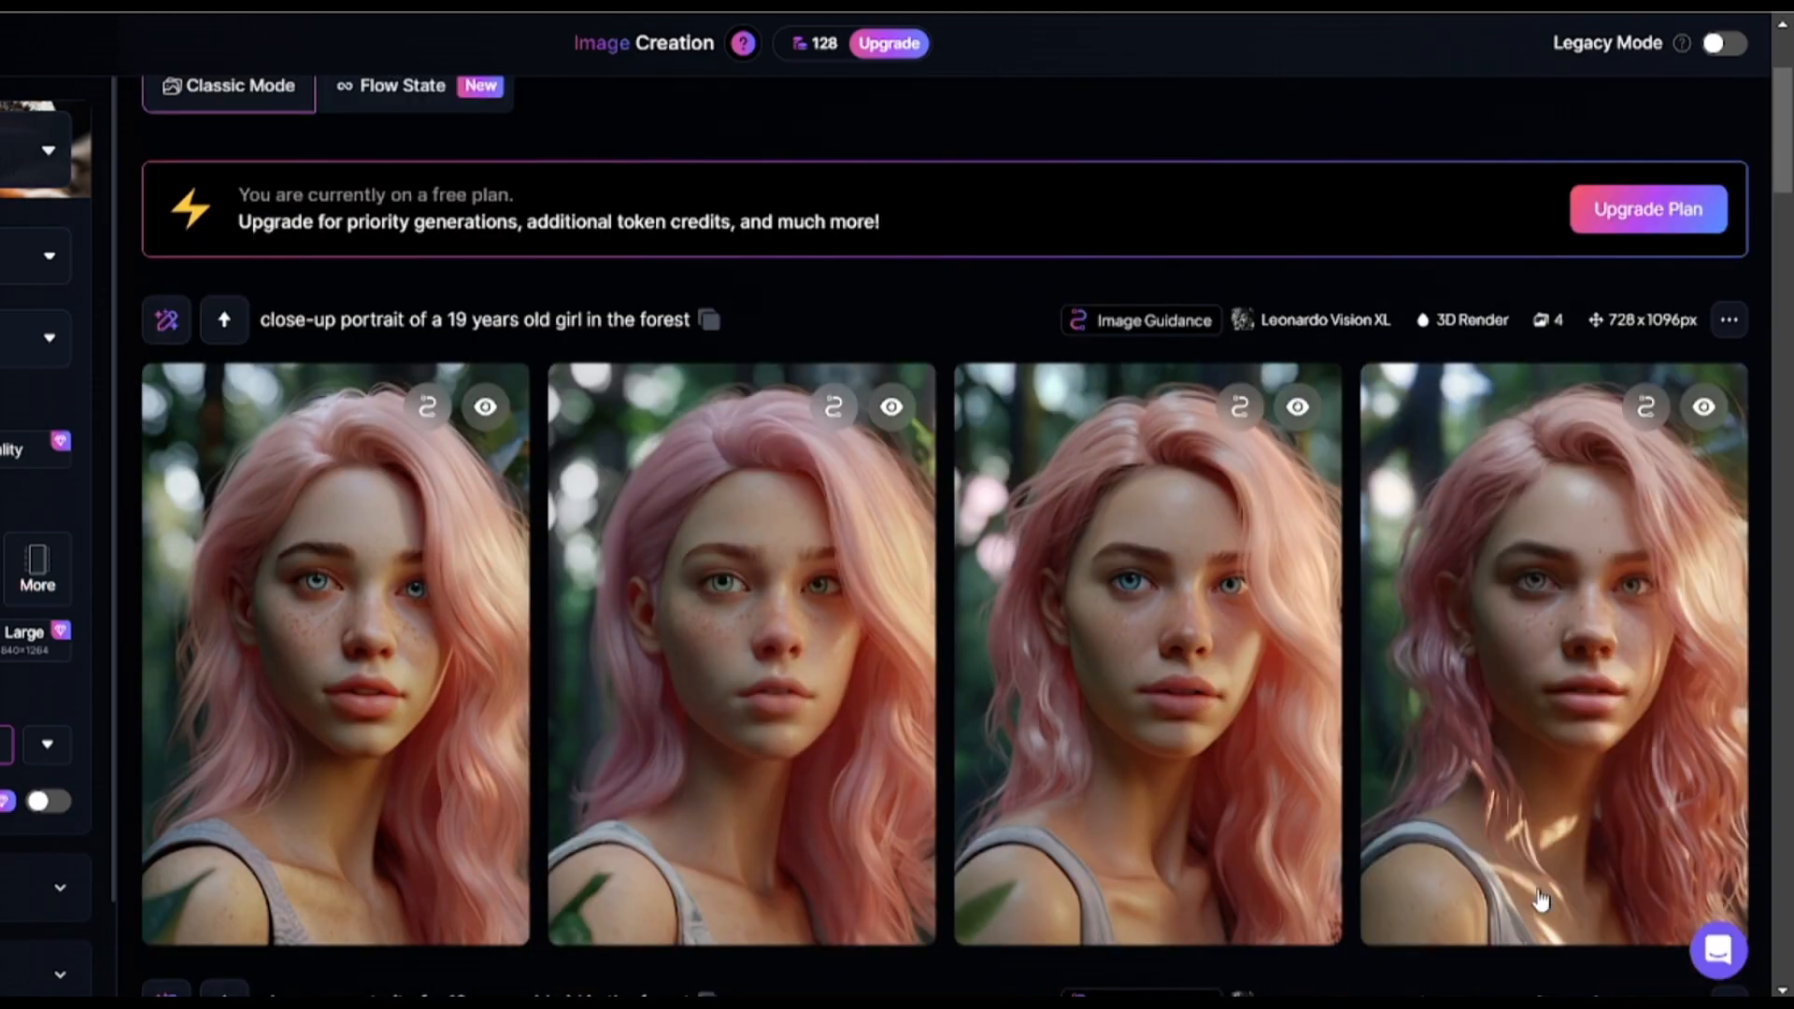
Switch the preset to Concept Art and set the style to Stylized Illustration.
scroll(713, 652, "up", 3)
left_click(236, 199)
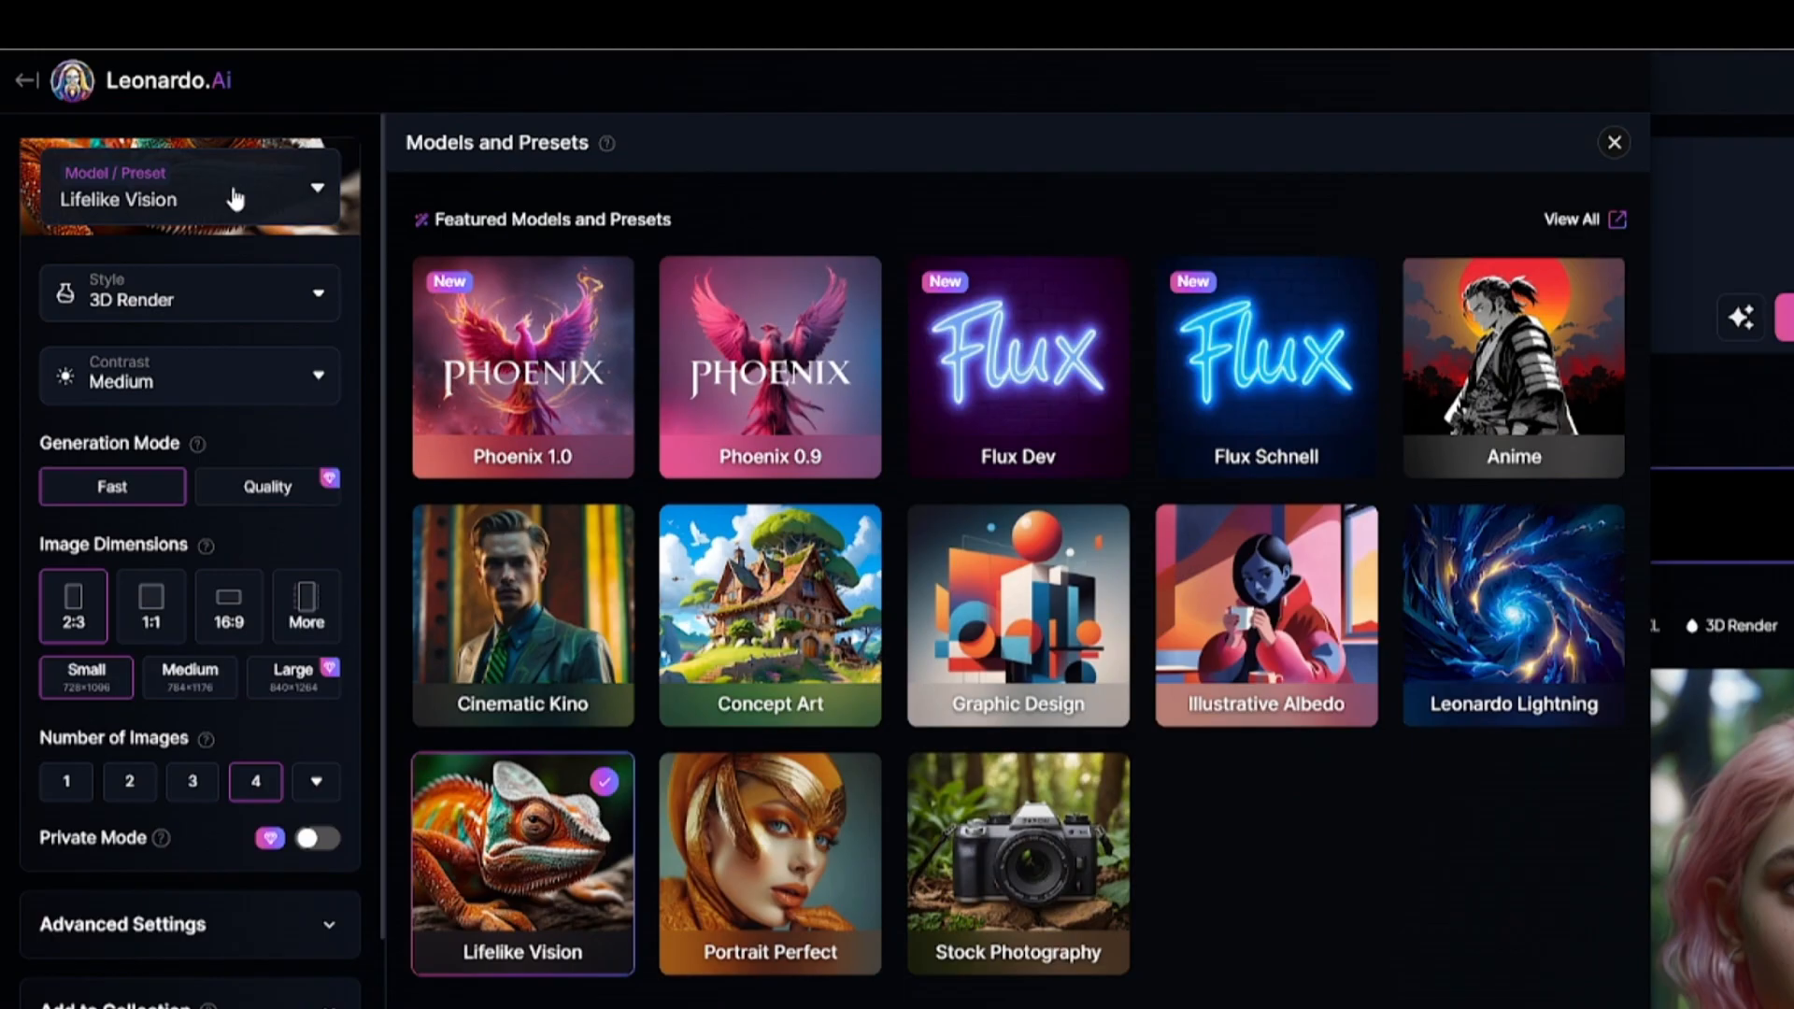
left_click(781, 677)
left_click(1614, 142)
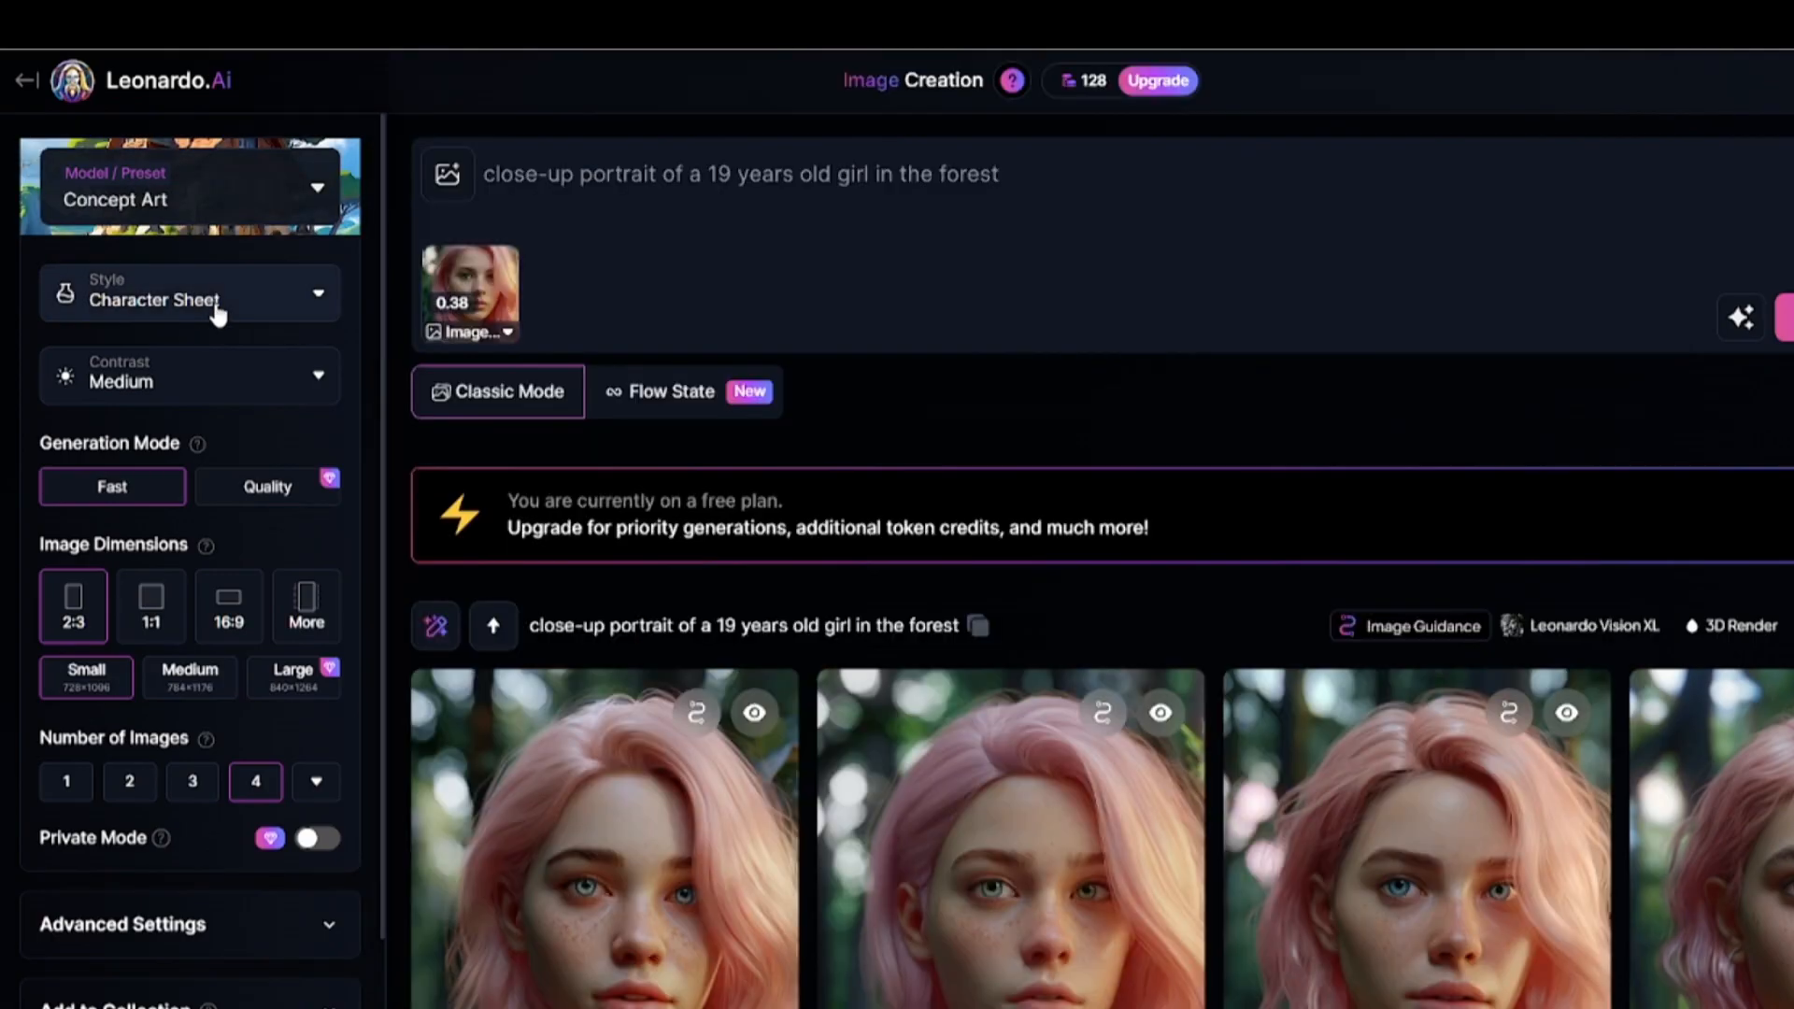
left_click(218, 315)
scroll(188, 572, "down", 1)
scroll(182, 589, "up", 1)
left_click(160, 648)
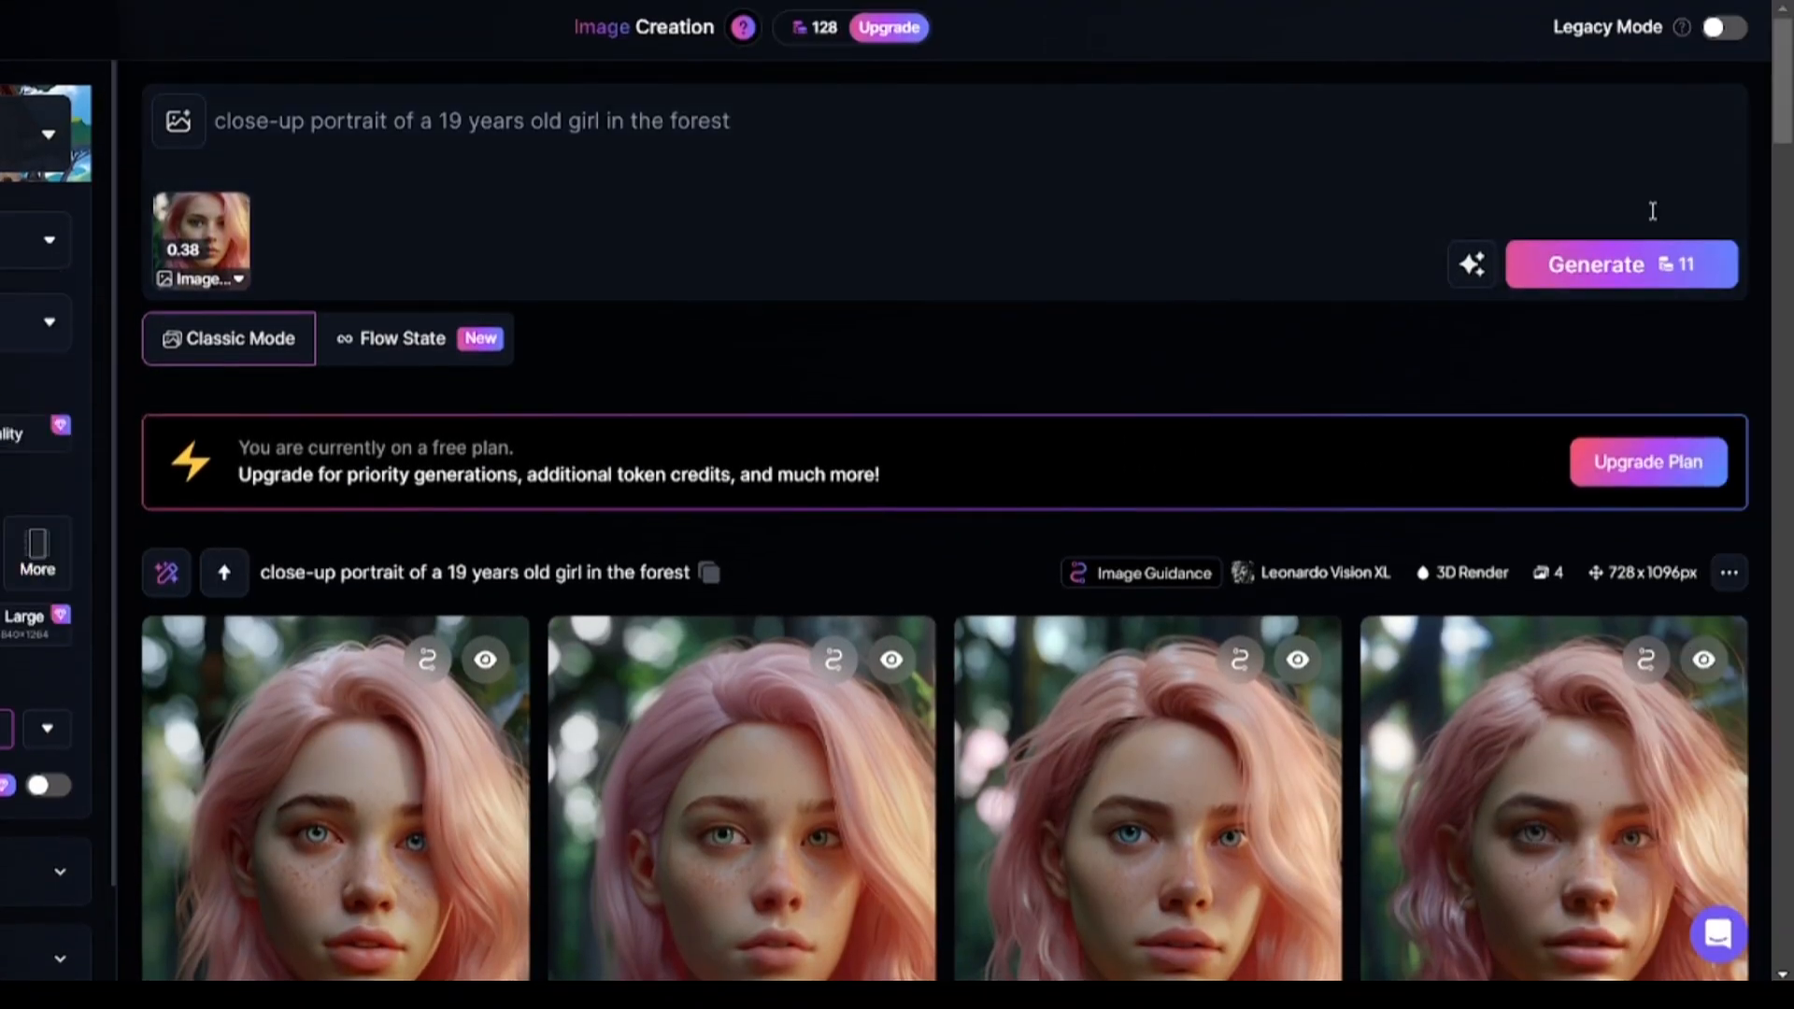
Generate the Concept Art forest portraits and review the resulting images.
left_click(1600, 265)
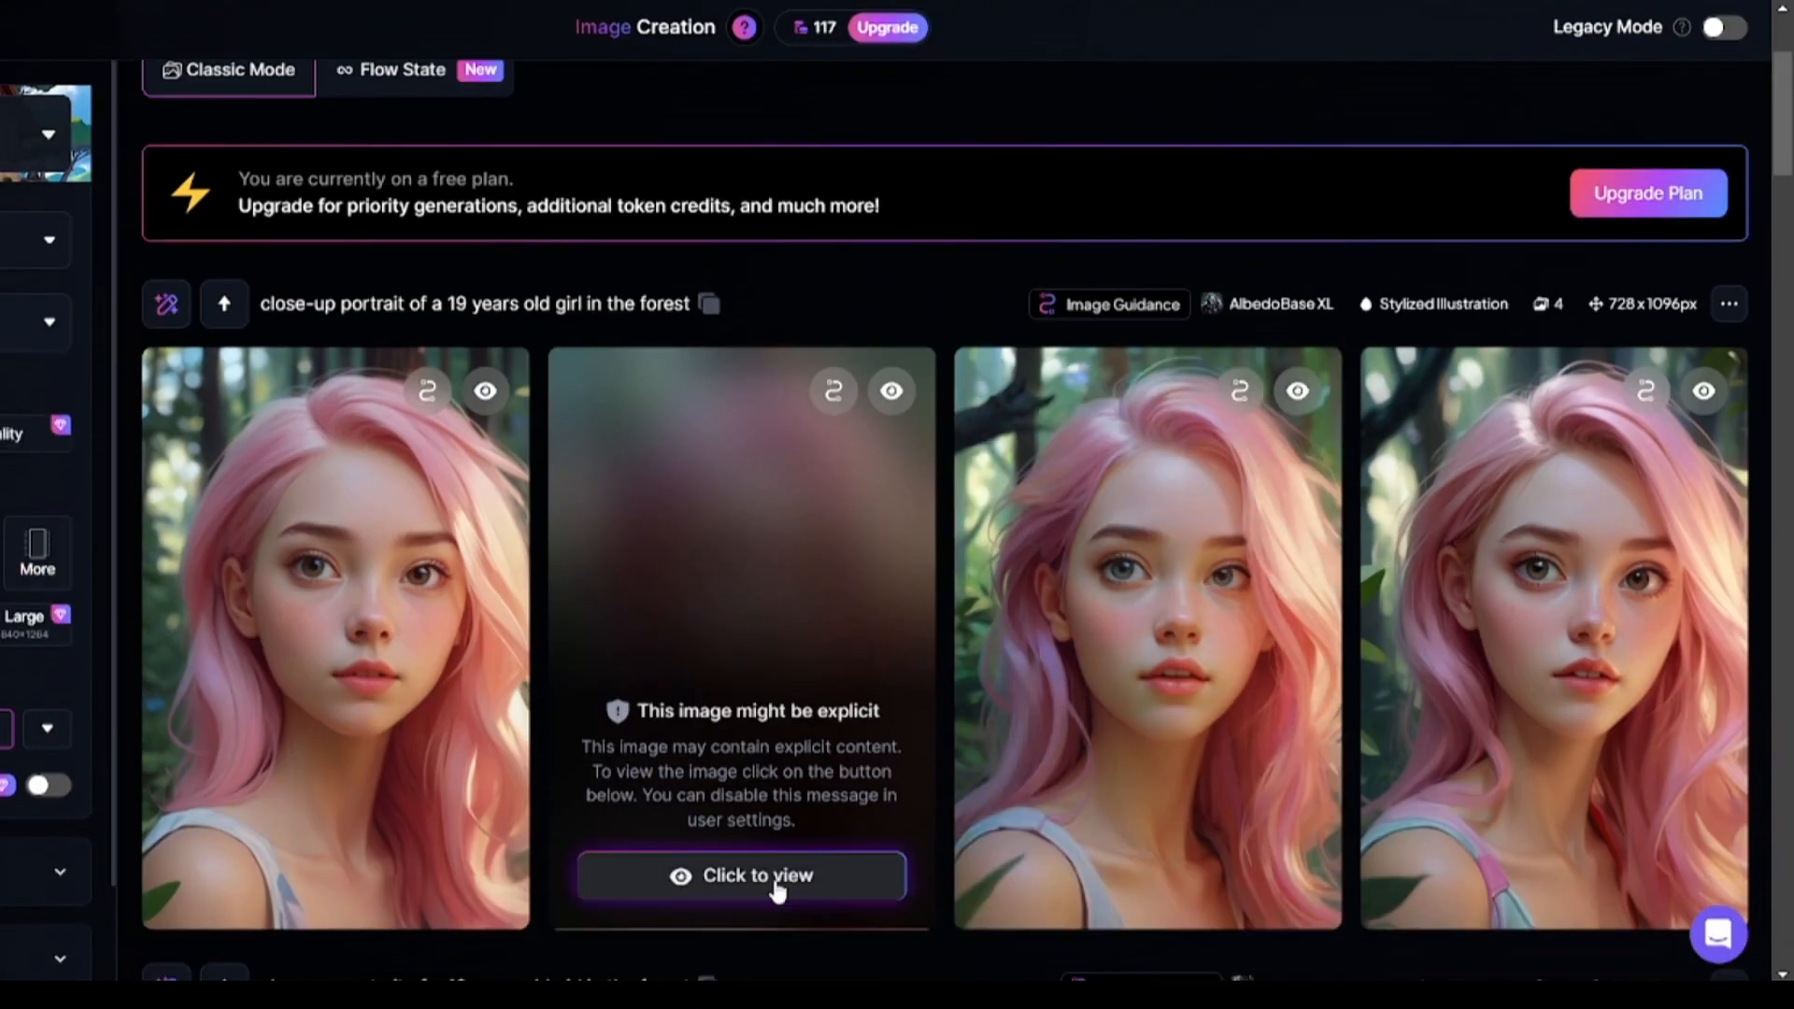
left_click(772, 889)
scroll(420, 641, "up", 3)
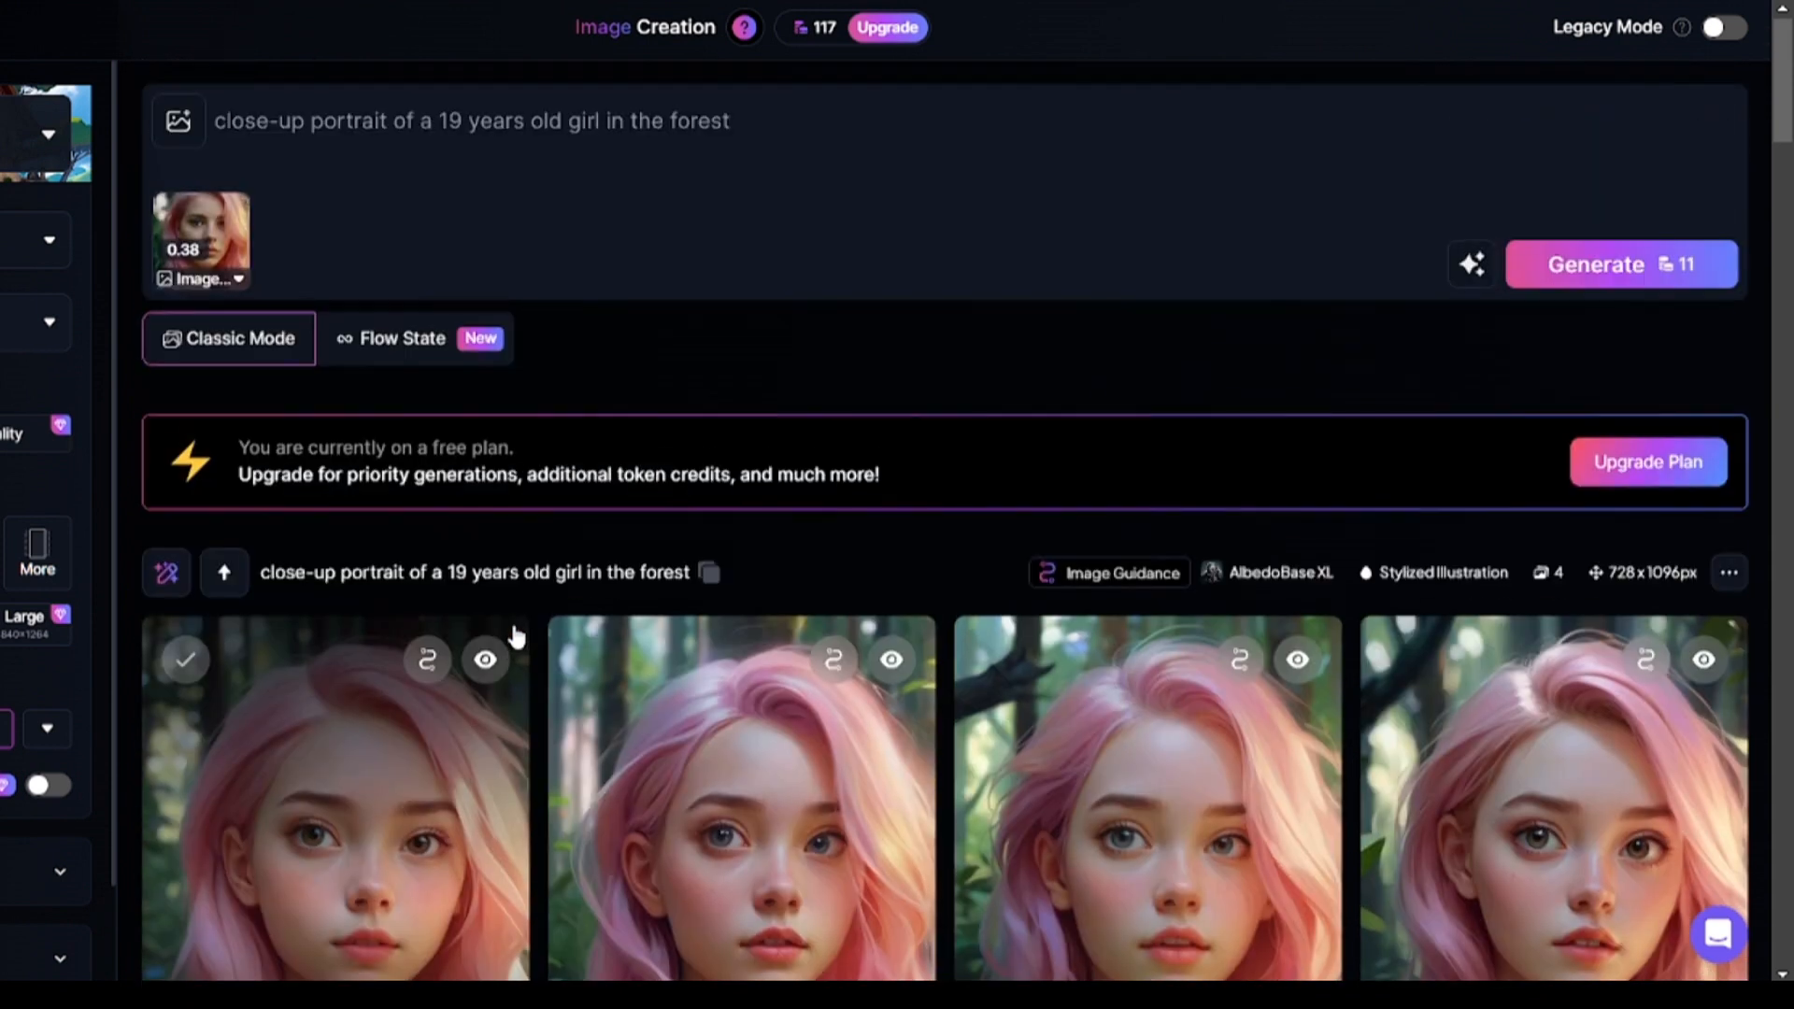
Switch the preset to Anime with the Anime Retro style and generate the forest portraits.
left_click(201, 279)
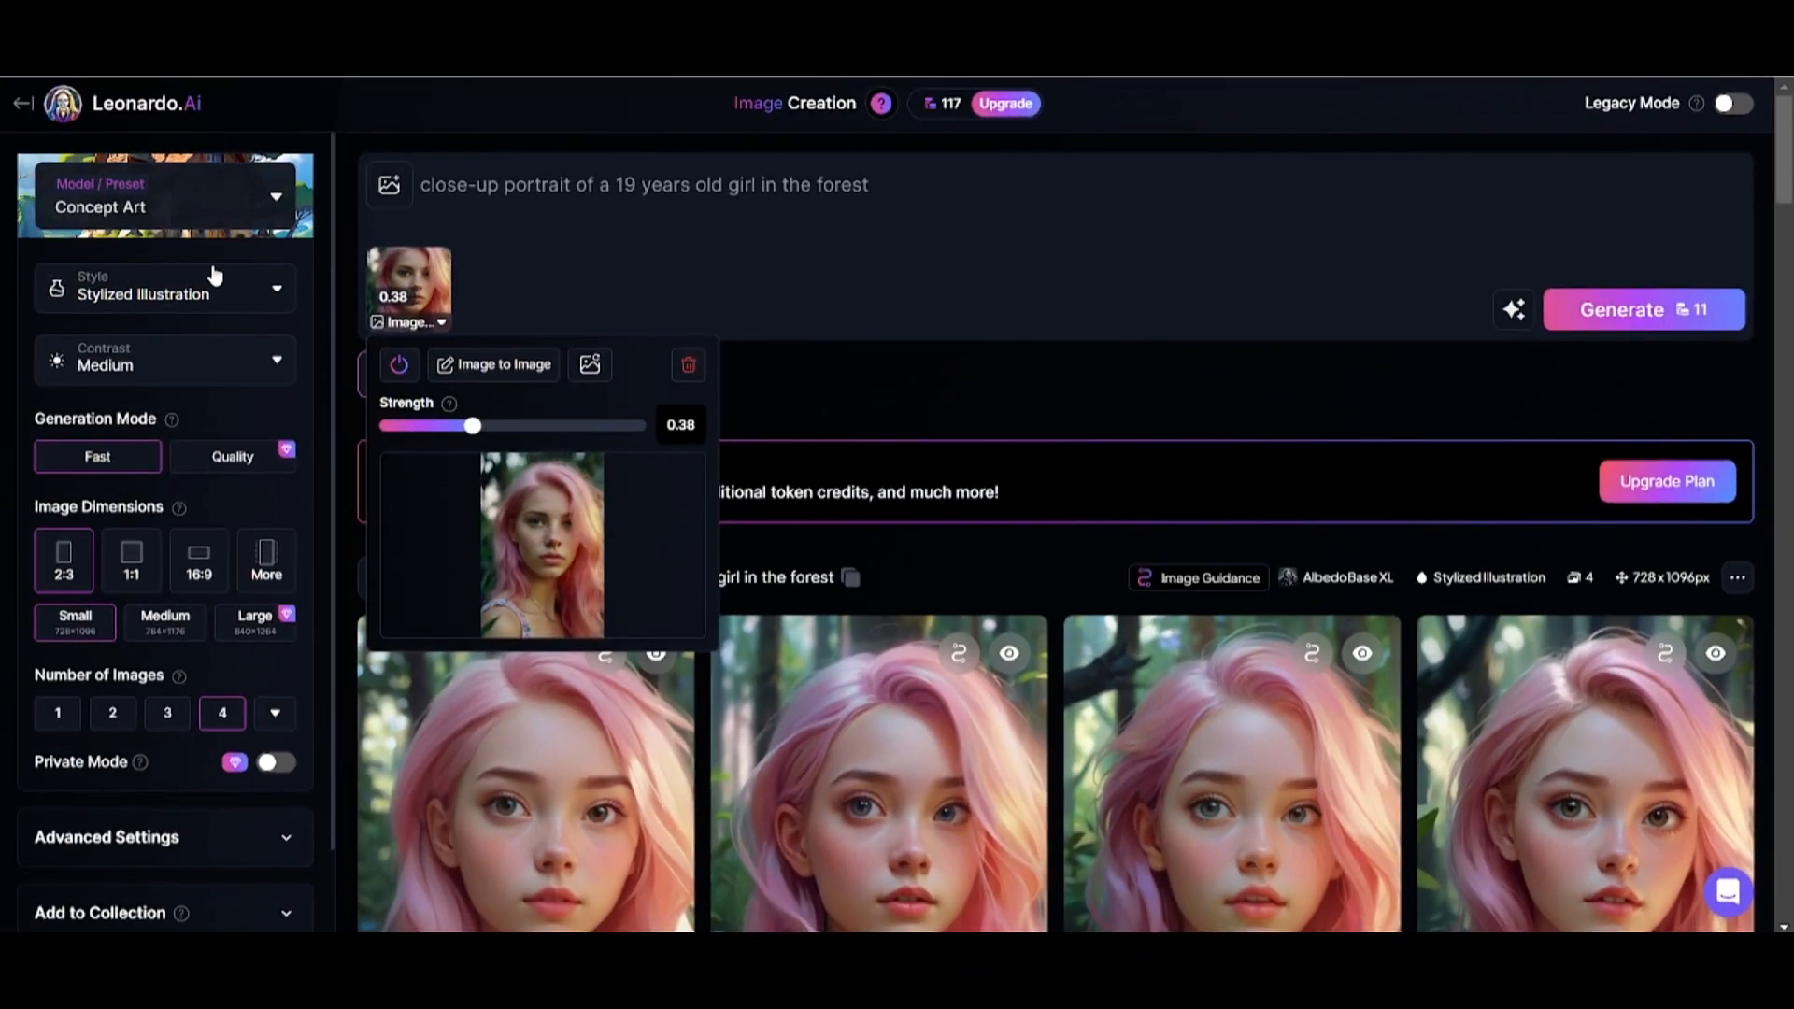
left_click(222, 200)
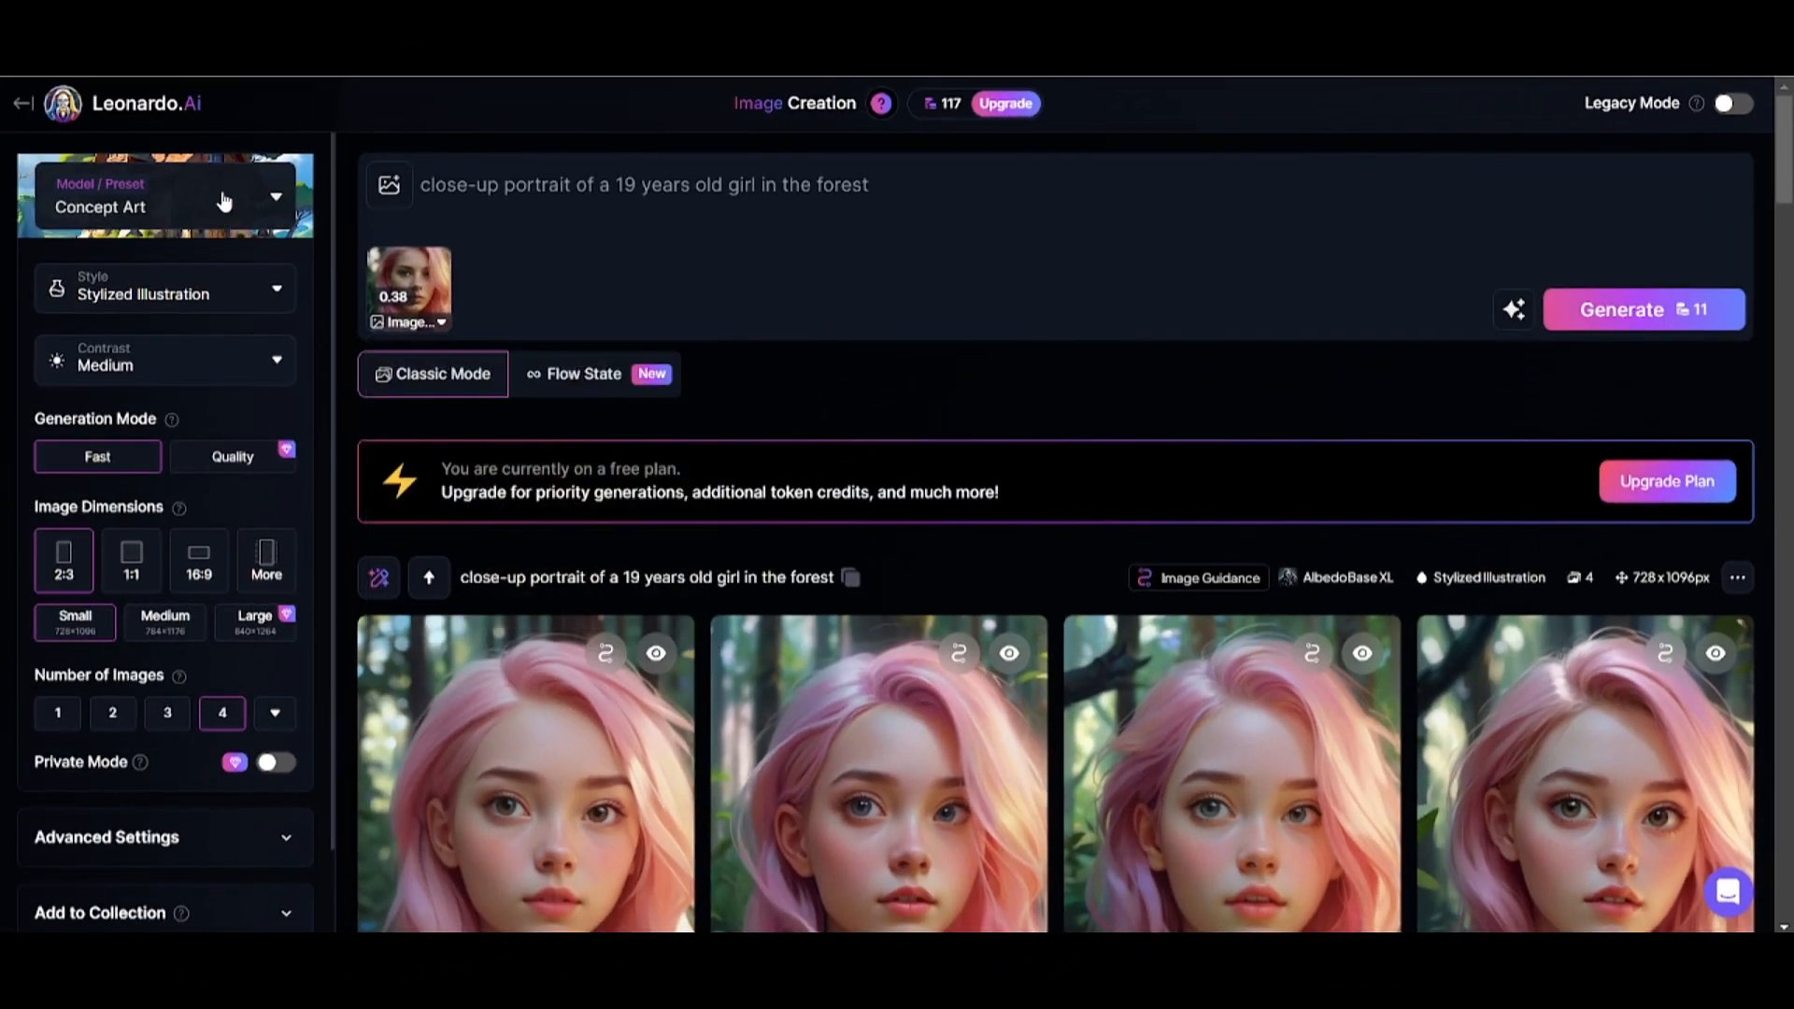
left_click(223, 200)
left_click(1336, 400)
left_click(22, 315)
left_click(144, 303)
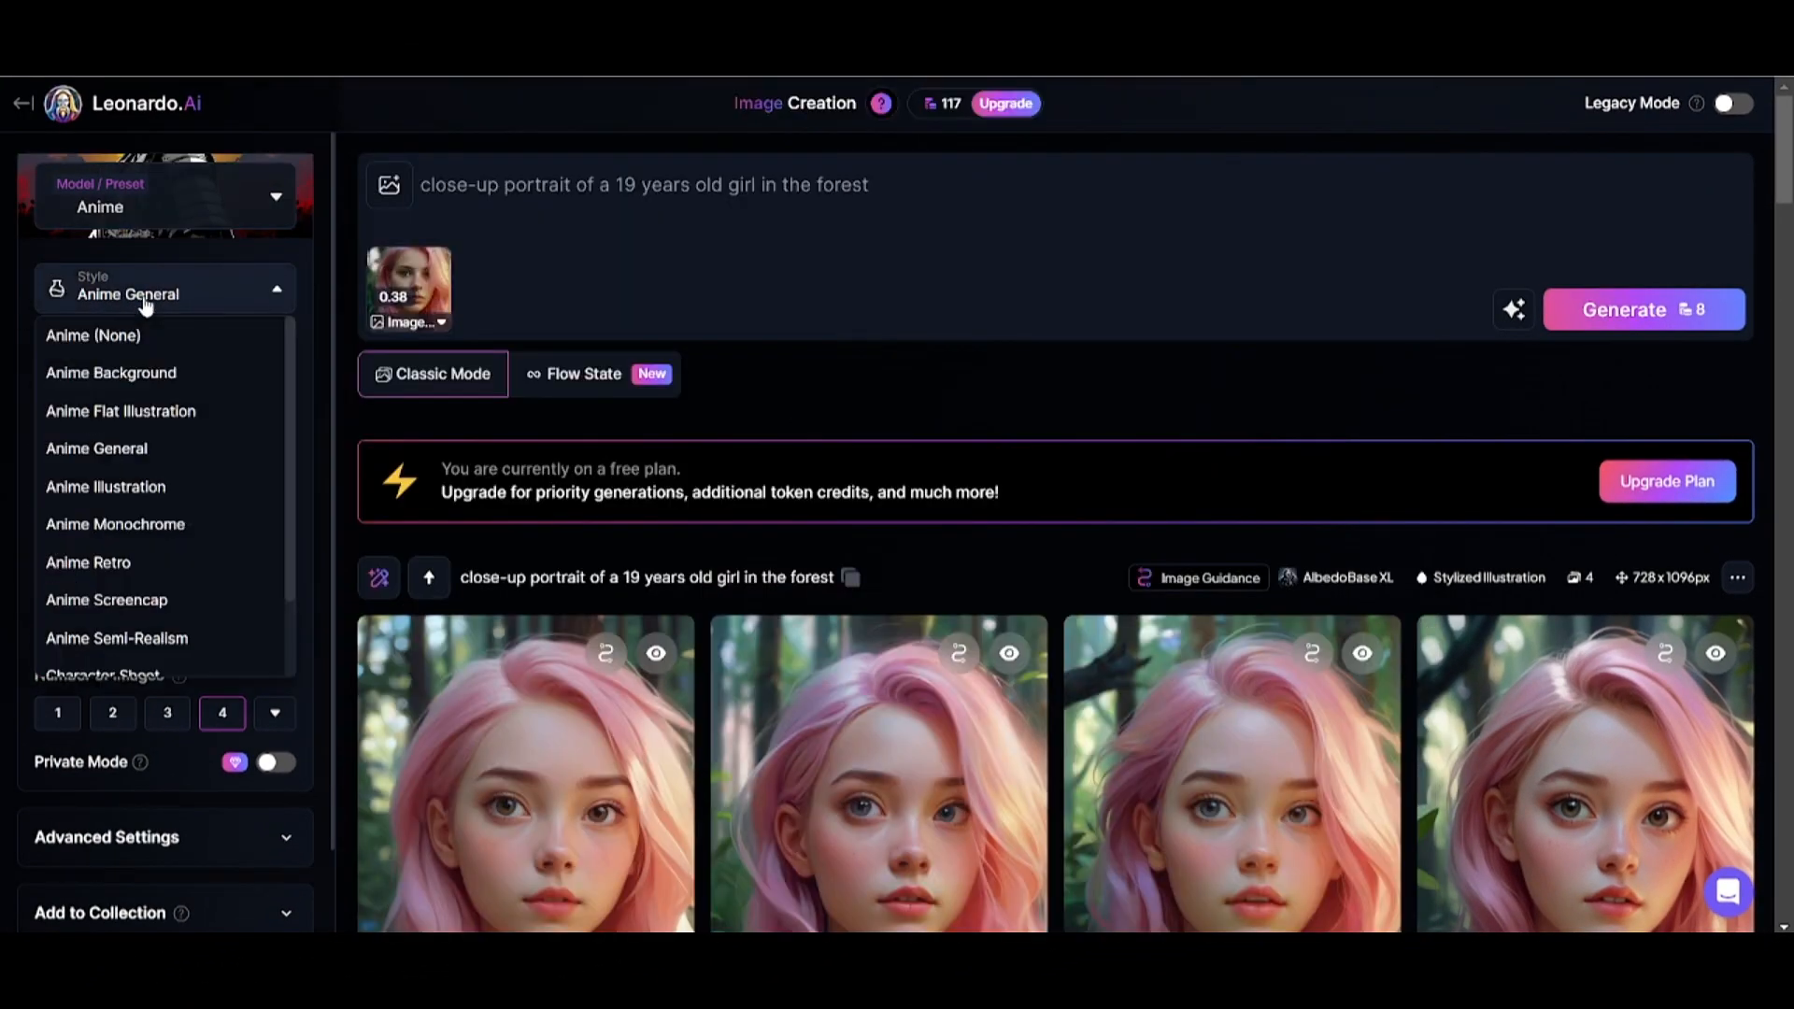
left_click(132, 563)
left_click(1671, 321)
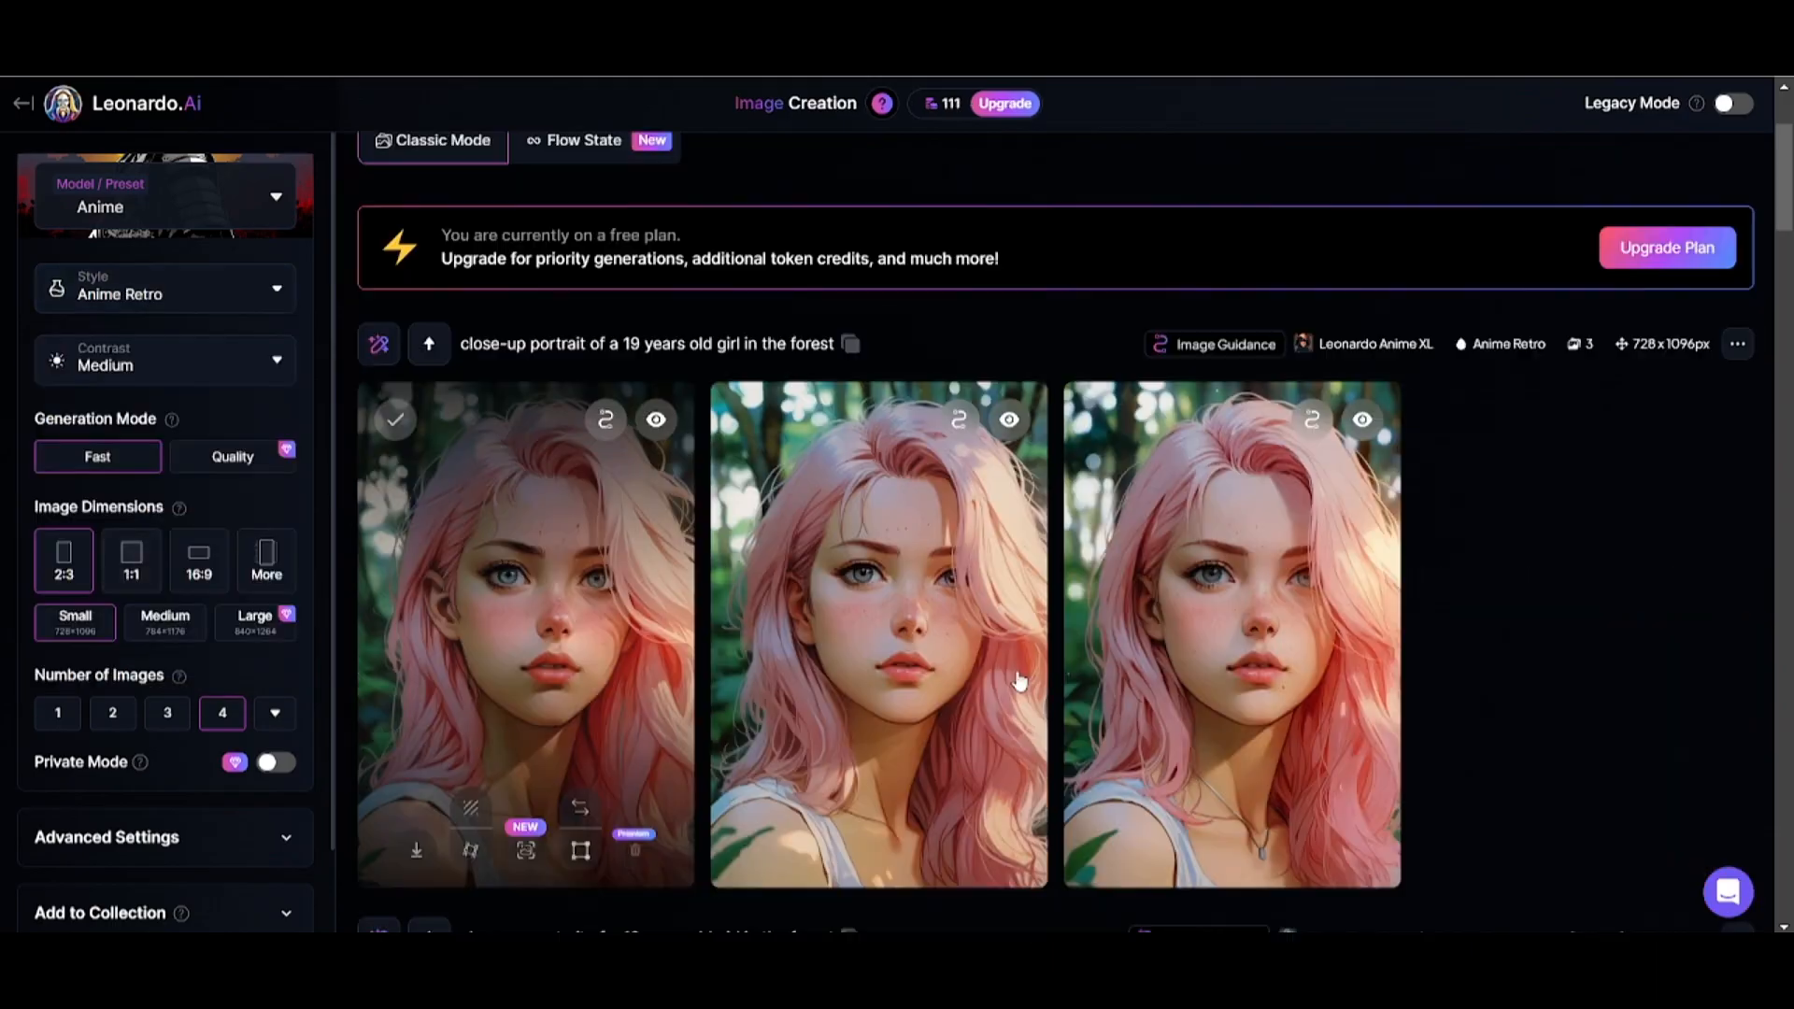
Change the reference portrait's image guidance type from Image to Image to Style Reference.
scroll(427, 295, "up", 3)
left_click(427, 296)
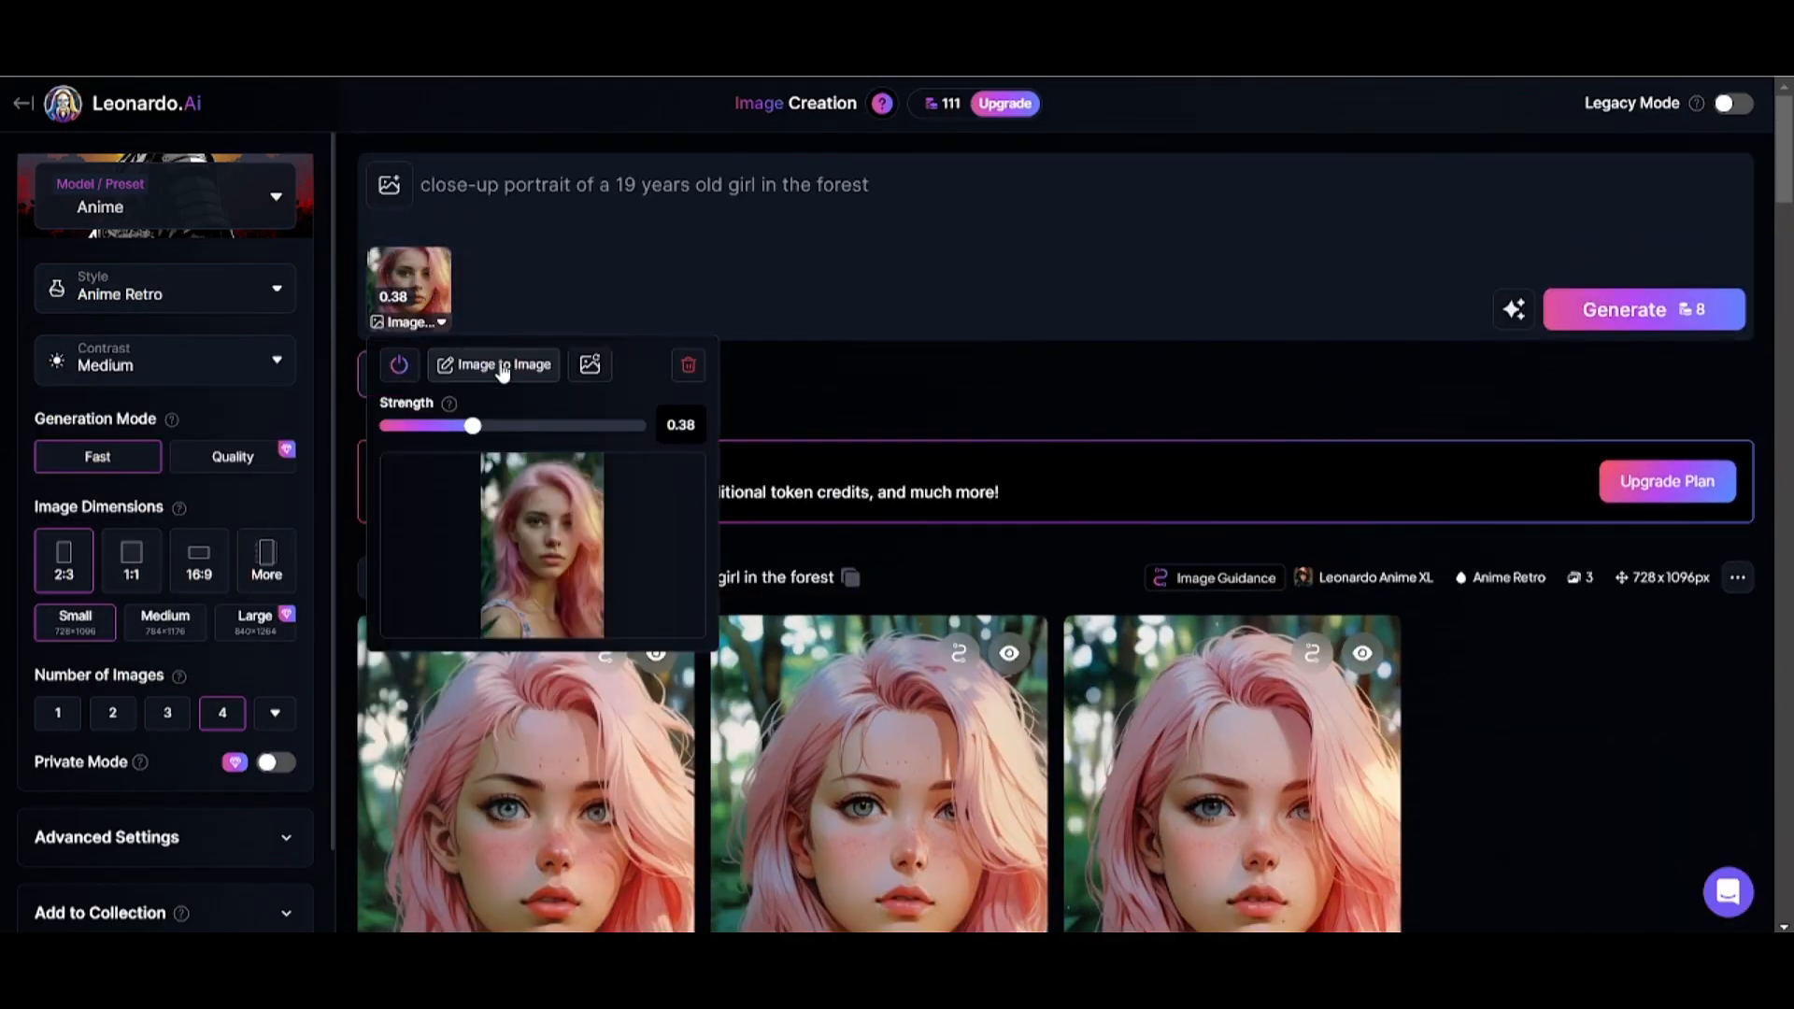
left_click(495, 365)
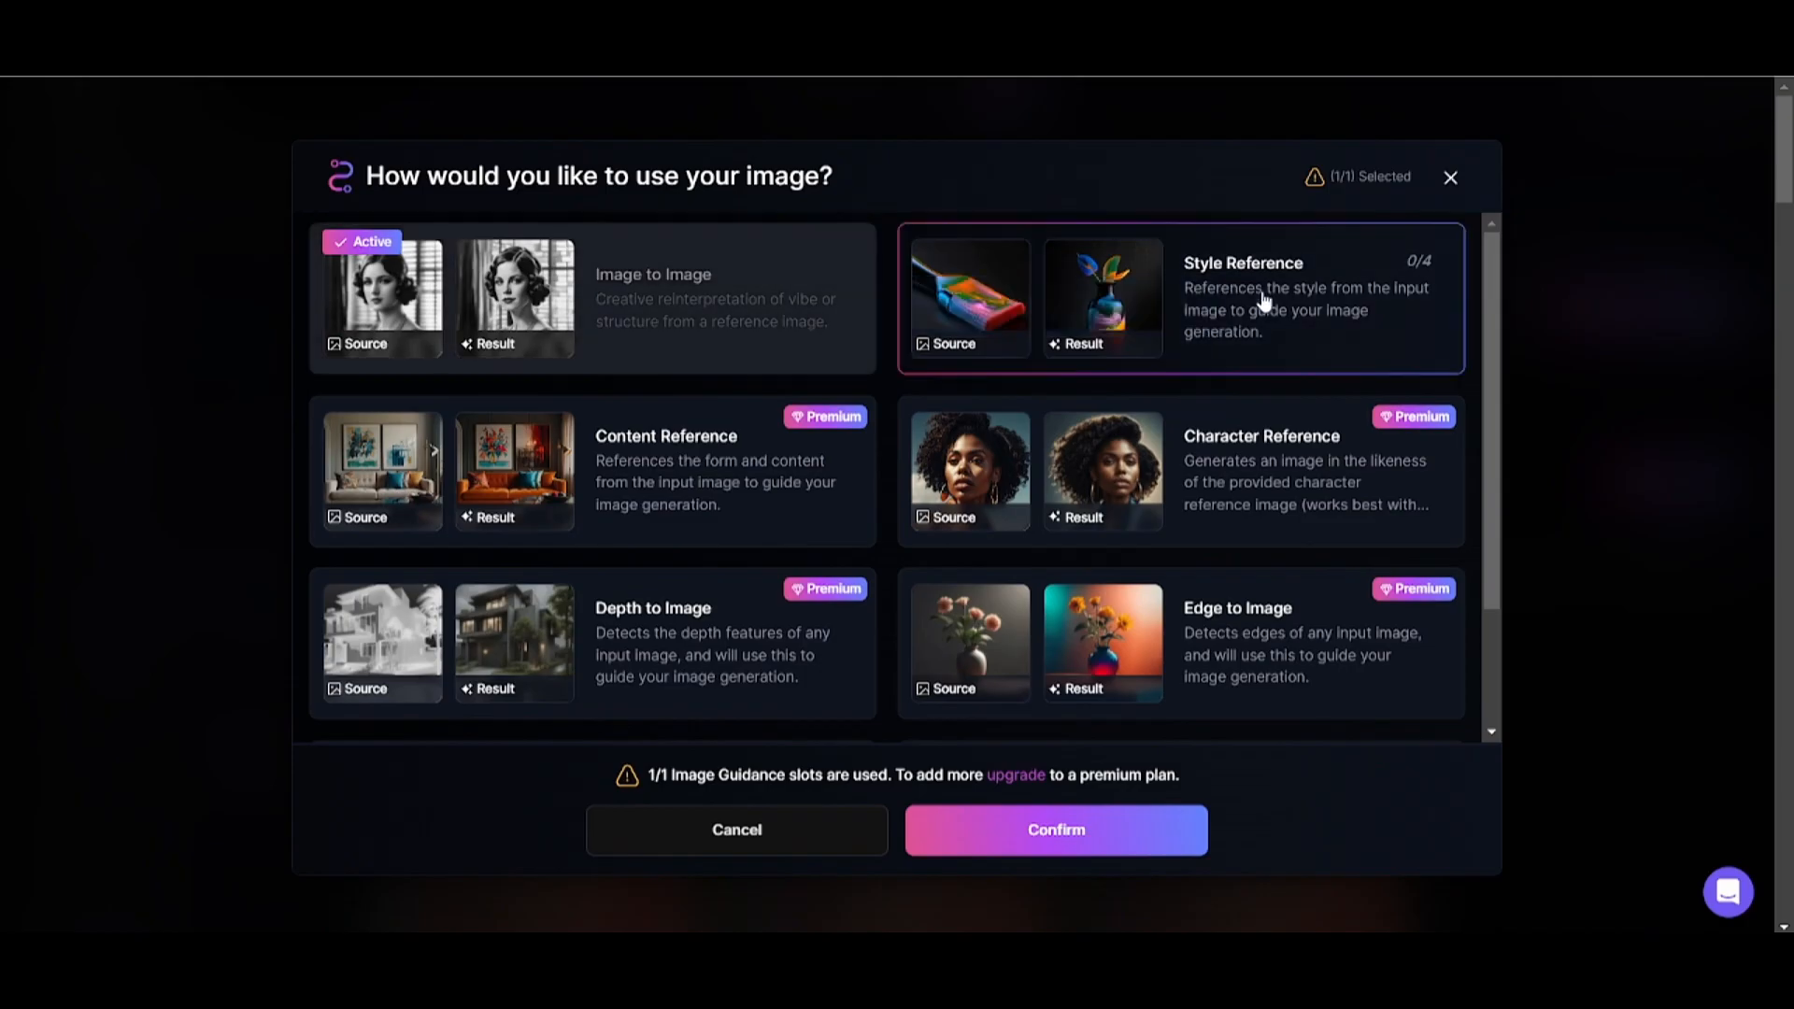
left_click(1005, 840)
Replace the prompt with "boy in the park" and generate images with the style reference strength at Ultra.
left_click_drag(895, 188, 142, 189)
type("boy in her")
left_click(439, 300)
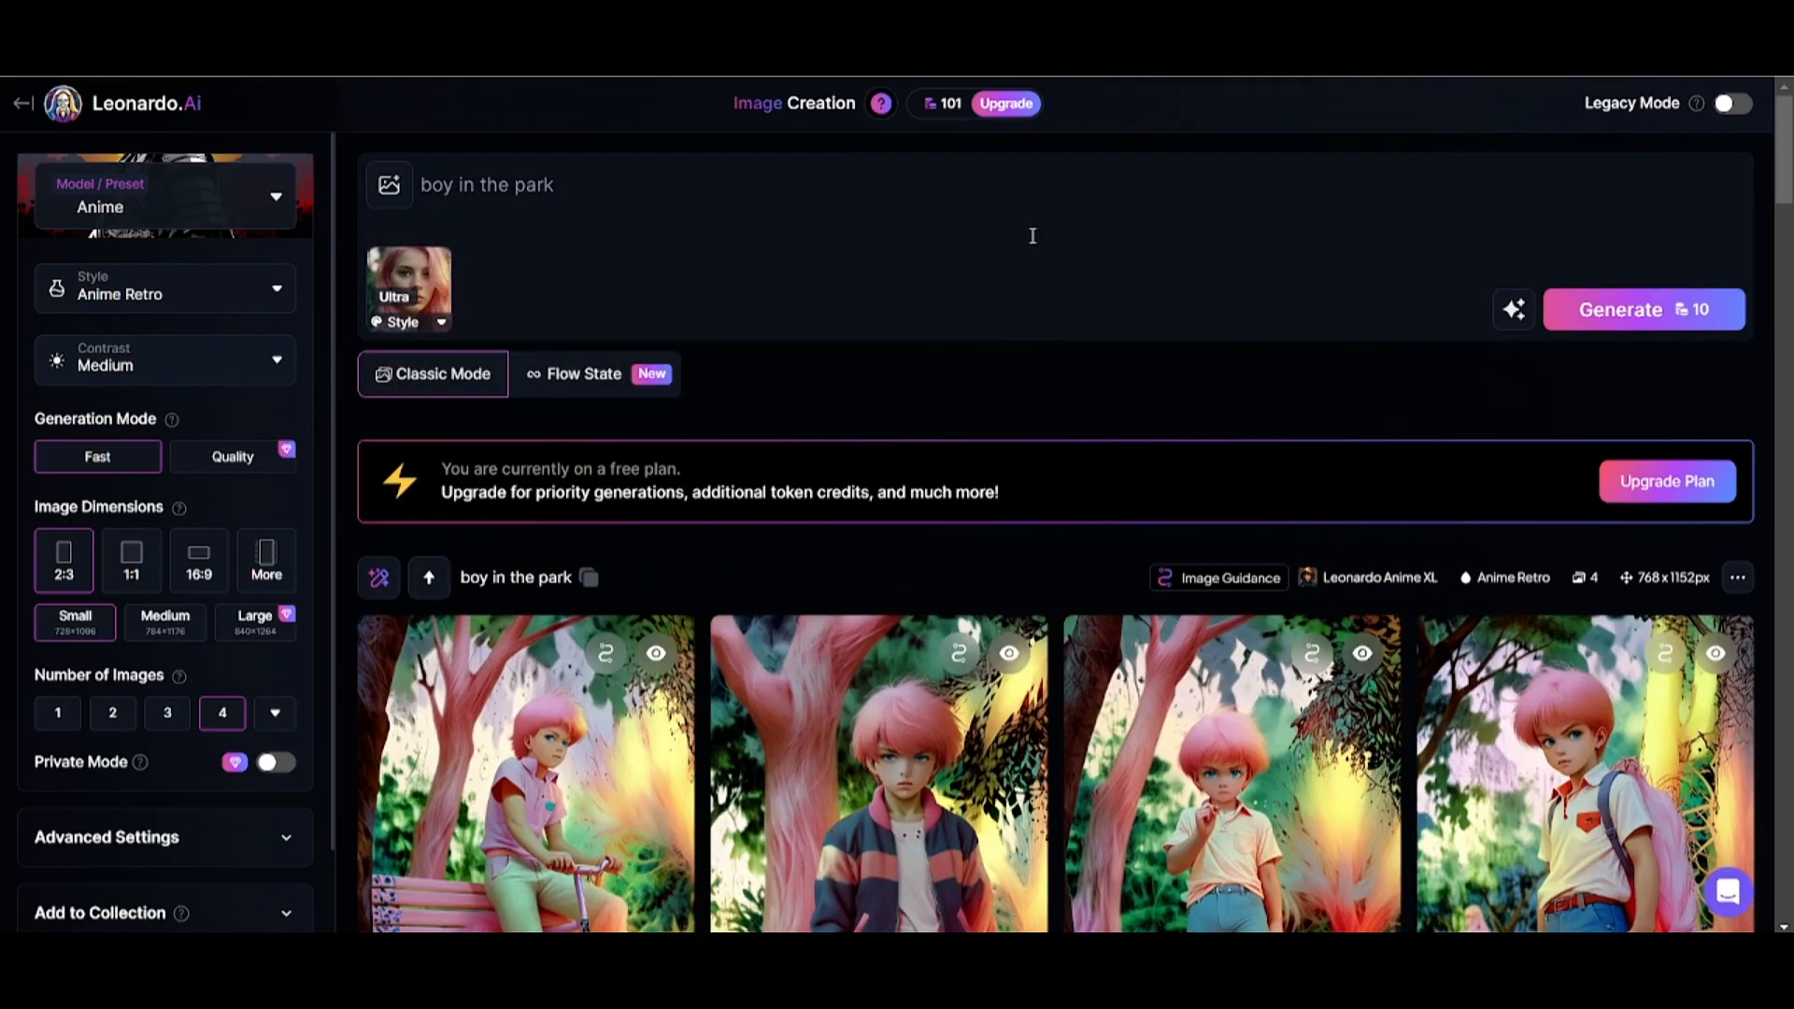
scroll(1029, 239, "down", 3)
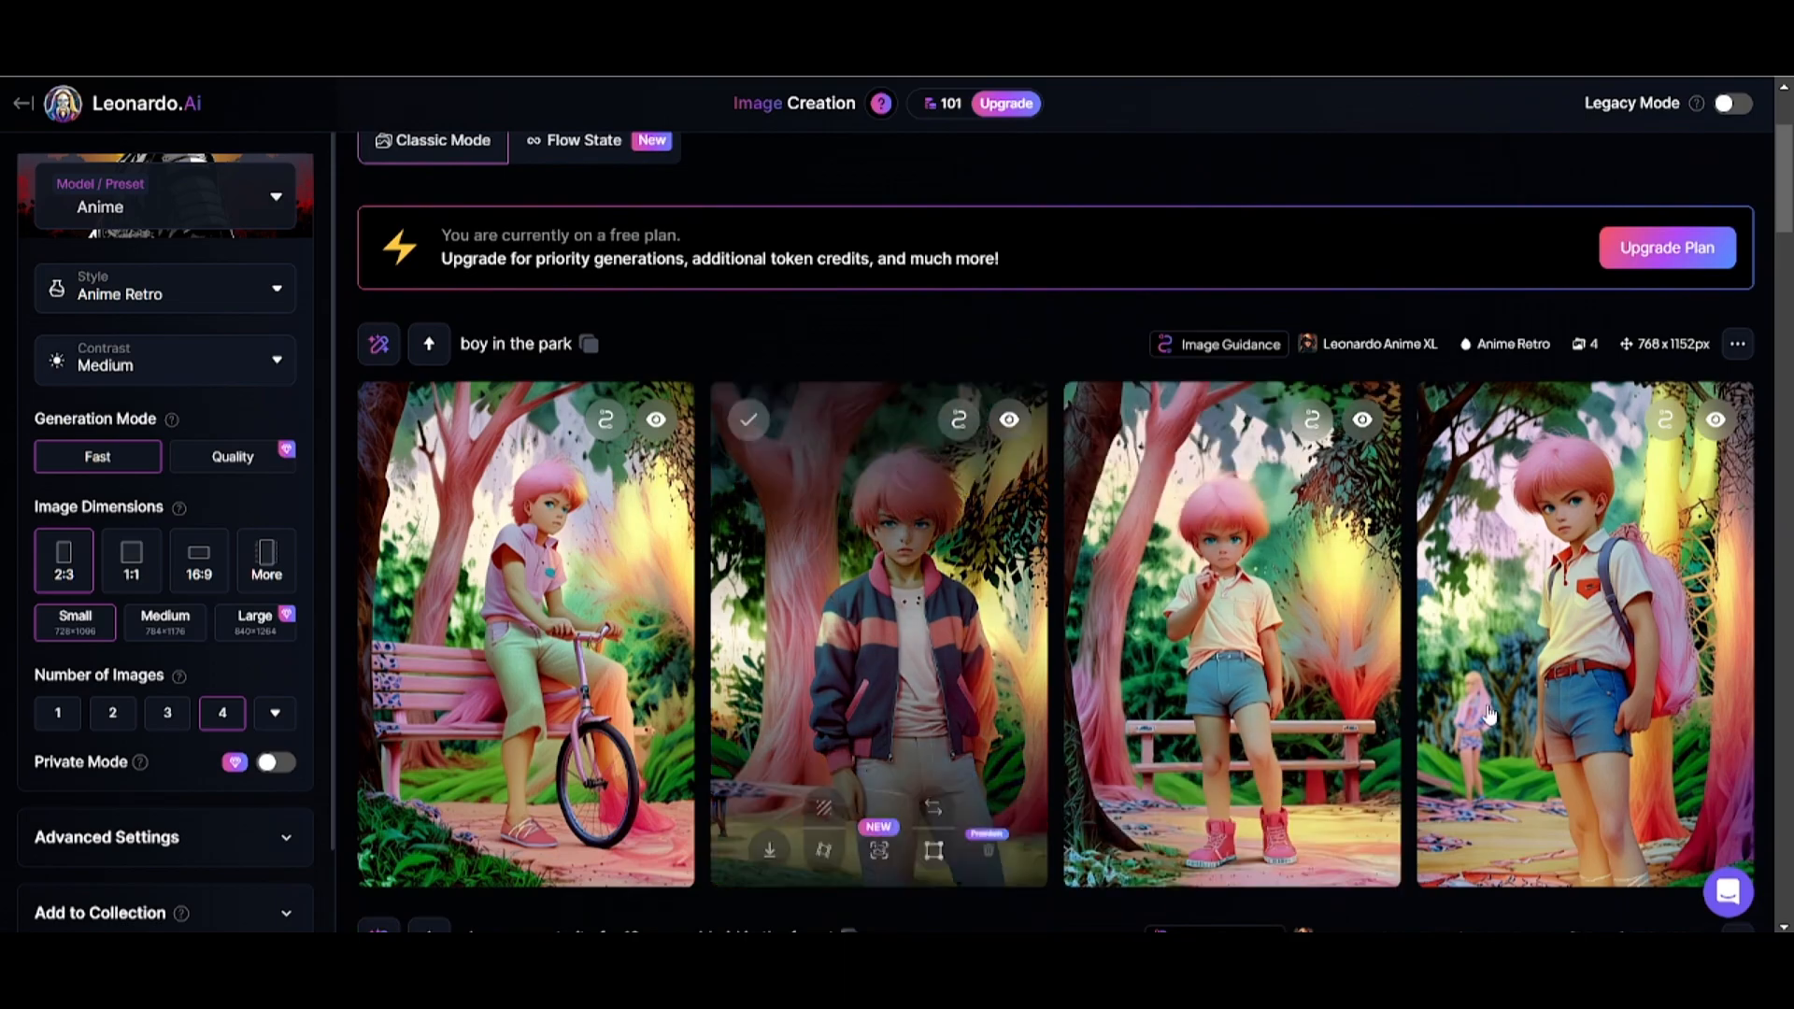
Switch the preset to Cinematic Kino and generate the "boy in the park" images.
scroll(841, 467, "up", 3)
left_click(221, 212)
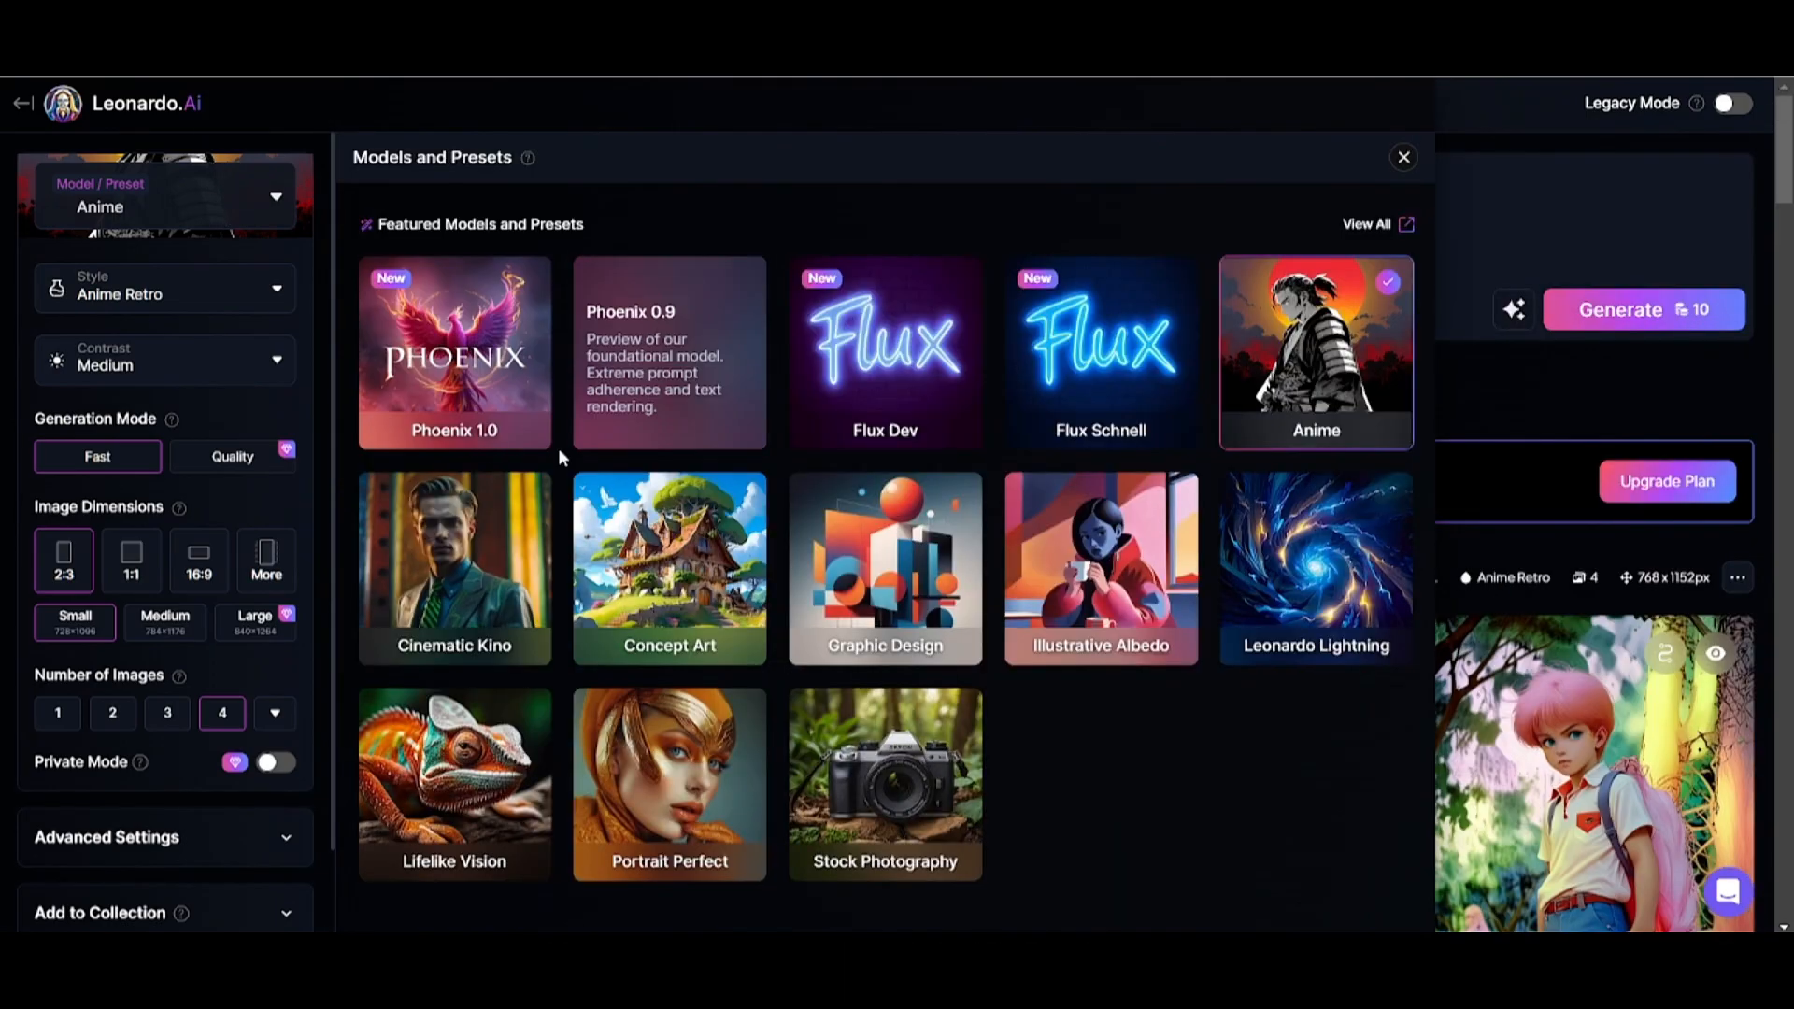
left_click(477, 572)
left_click(1403, 157)
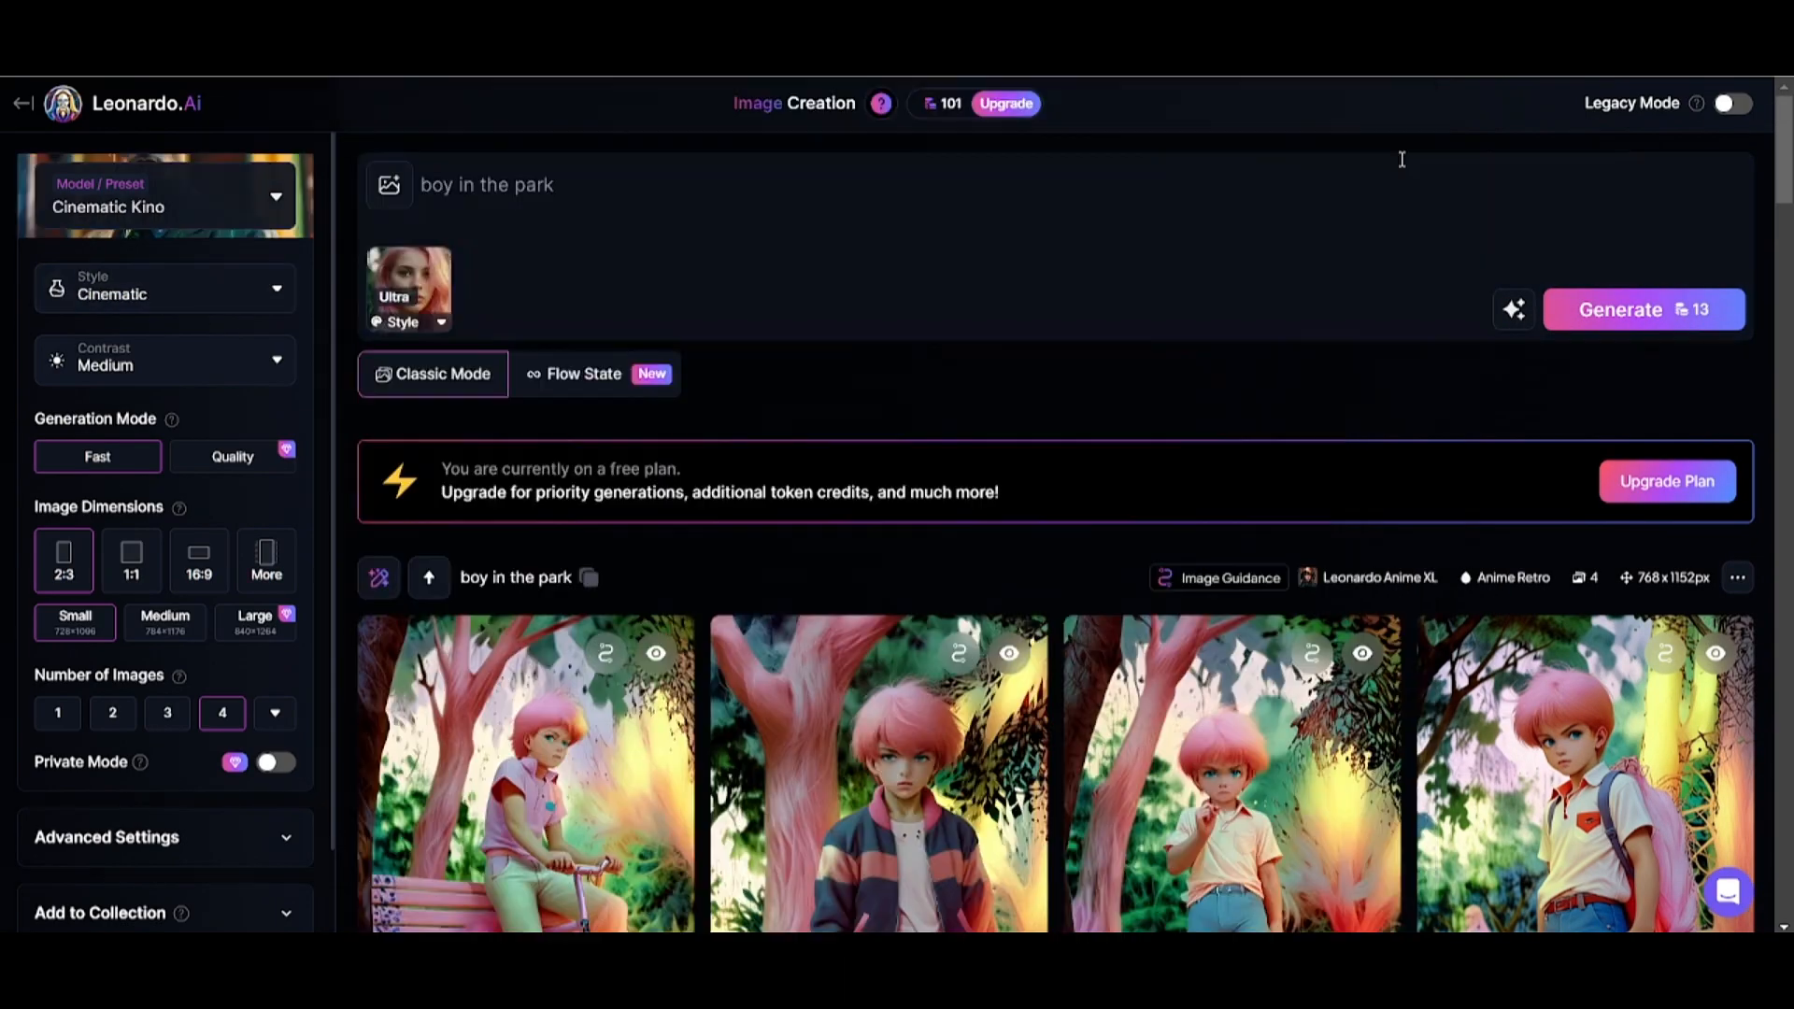
left_click(1694, 313)
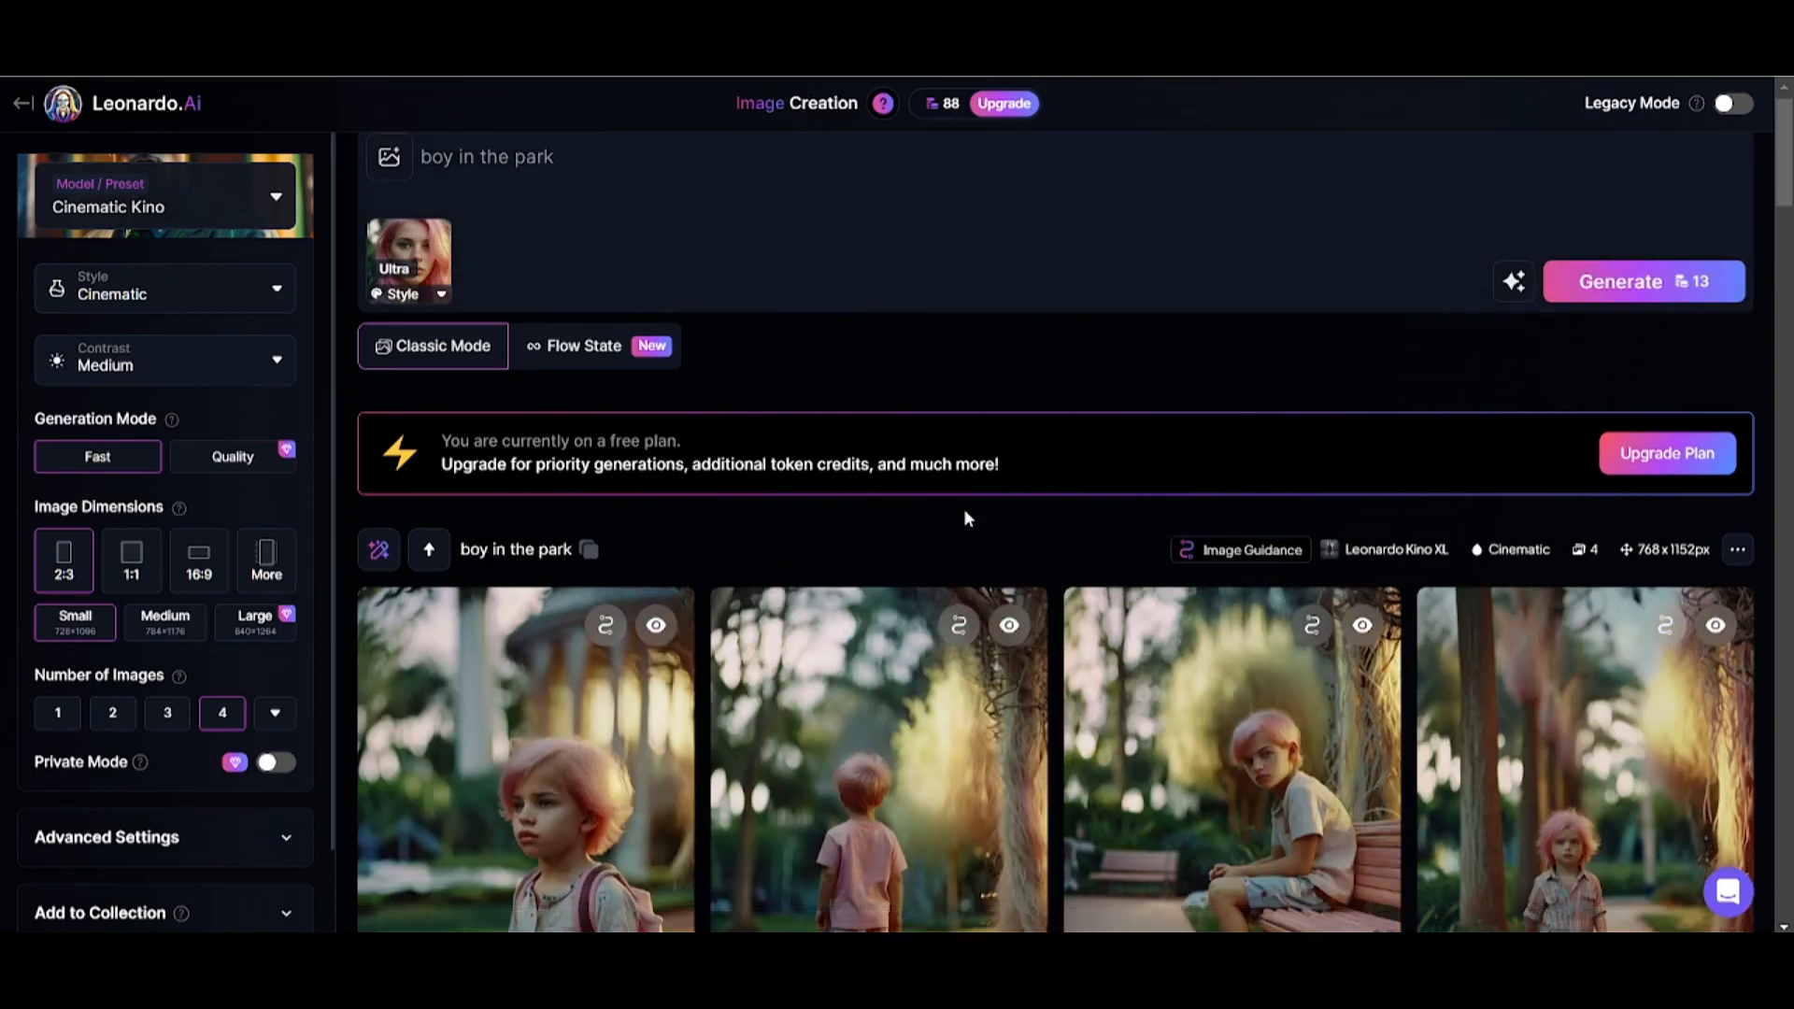
scroll(967, 519, "down", 3)
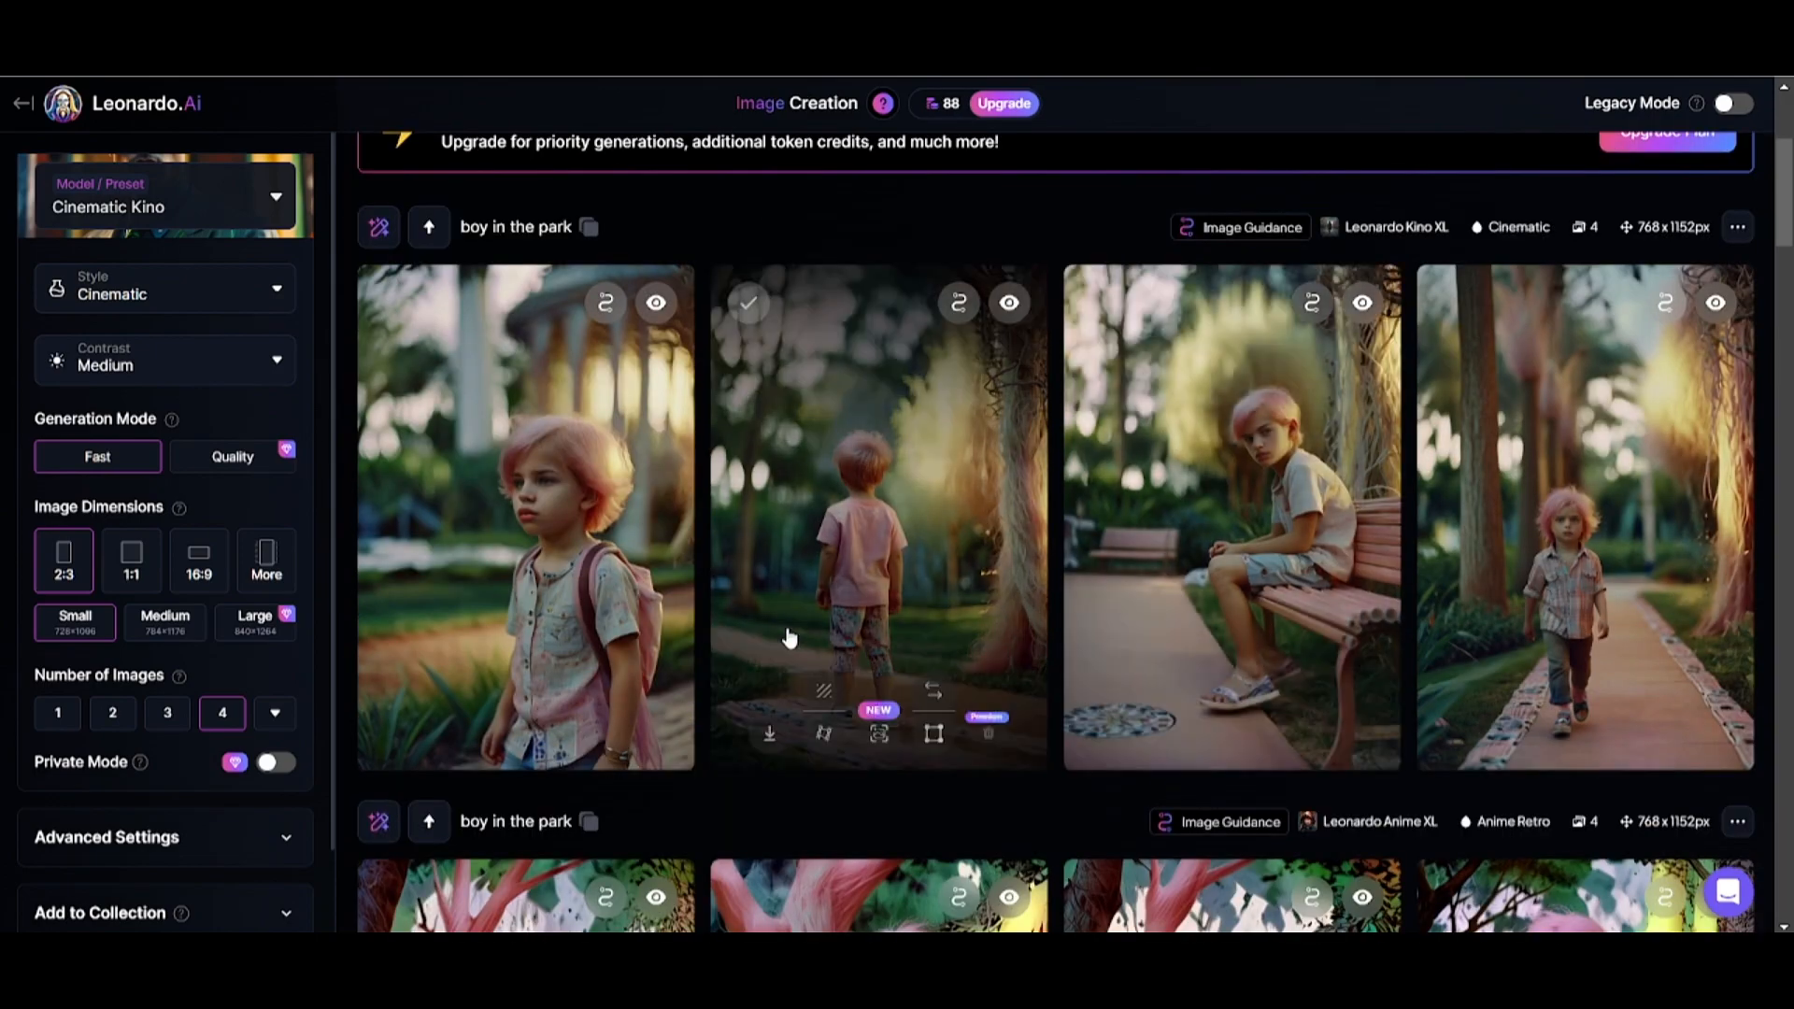
Replace the prompt with "tropical forest" and generate the images with the same style reference.
scroll(789, 638, "up", 3)
left_click_drag(577, 187, 112, 198)
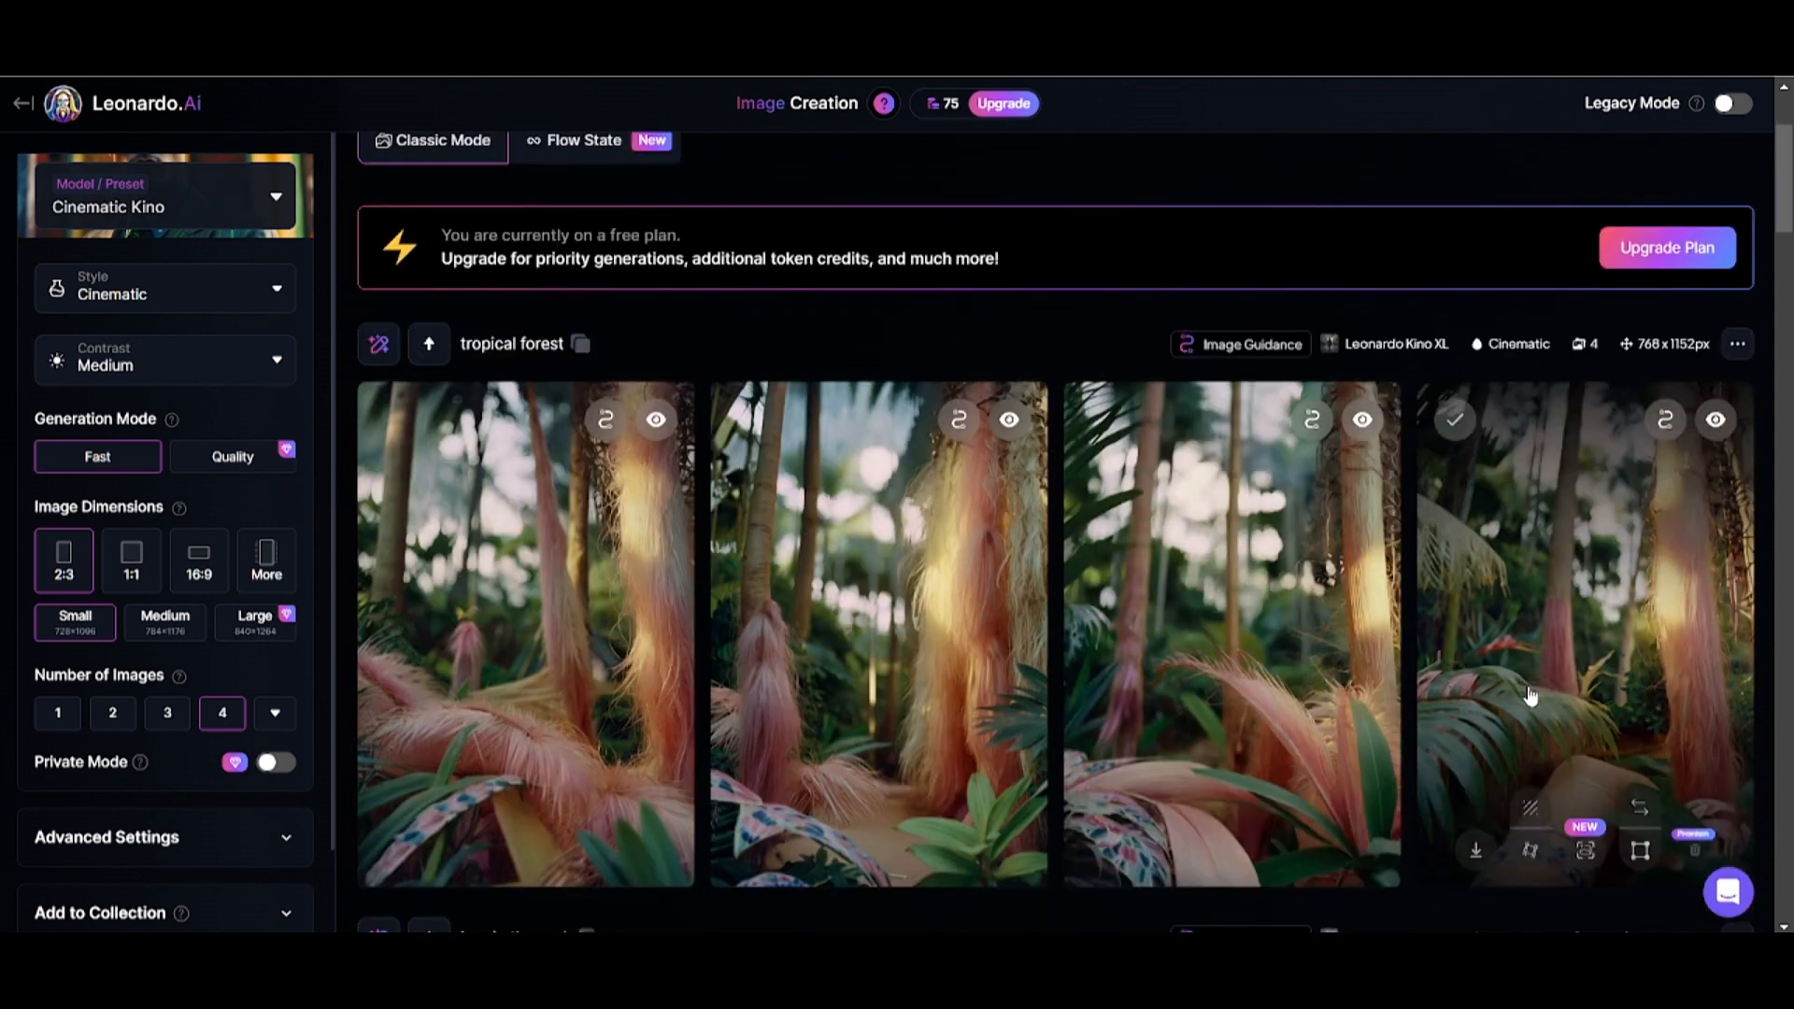
scroll(774, 448, "down", 1)
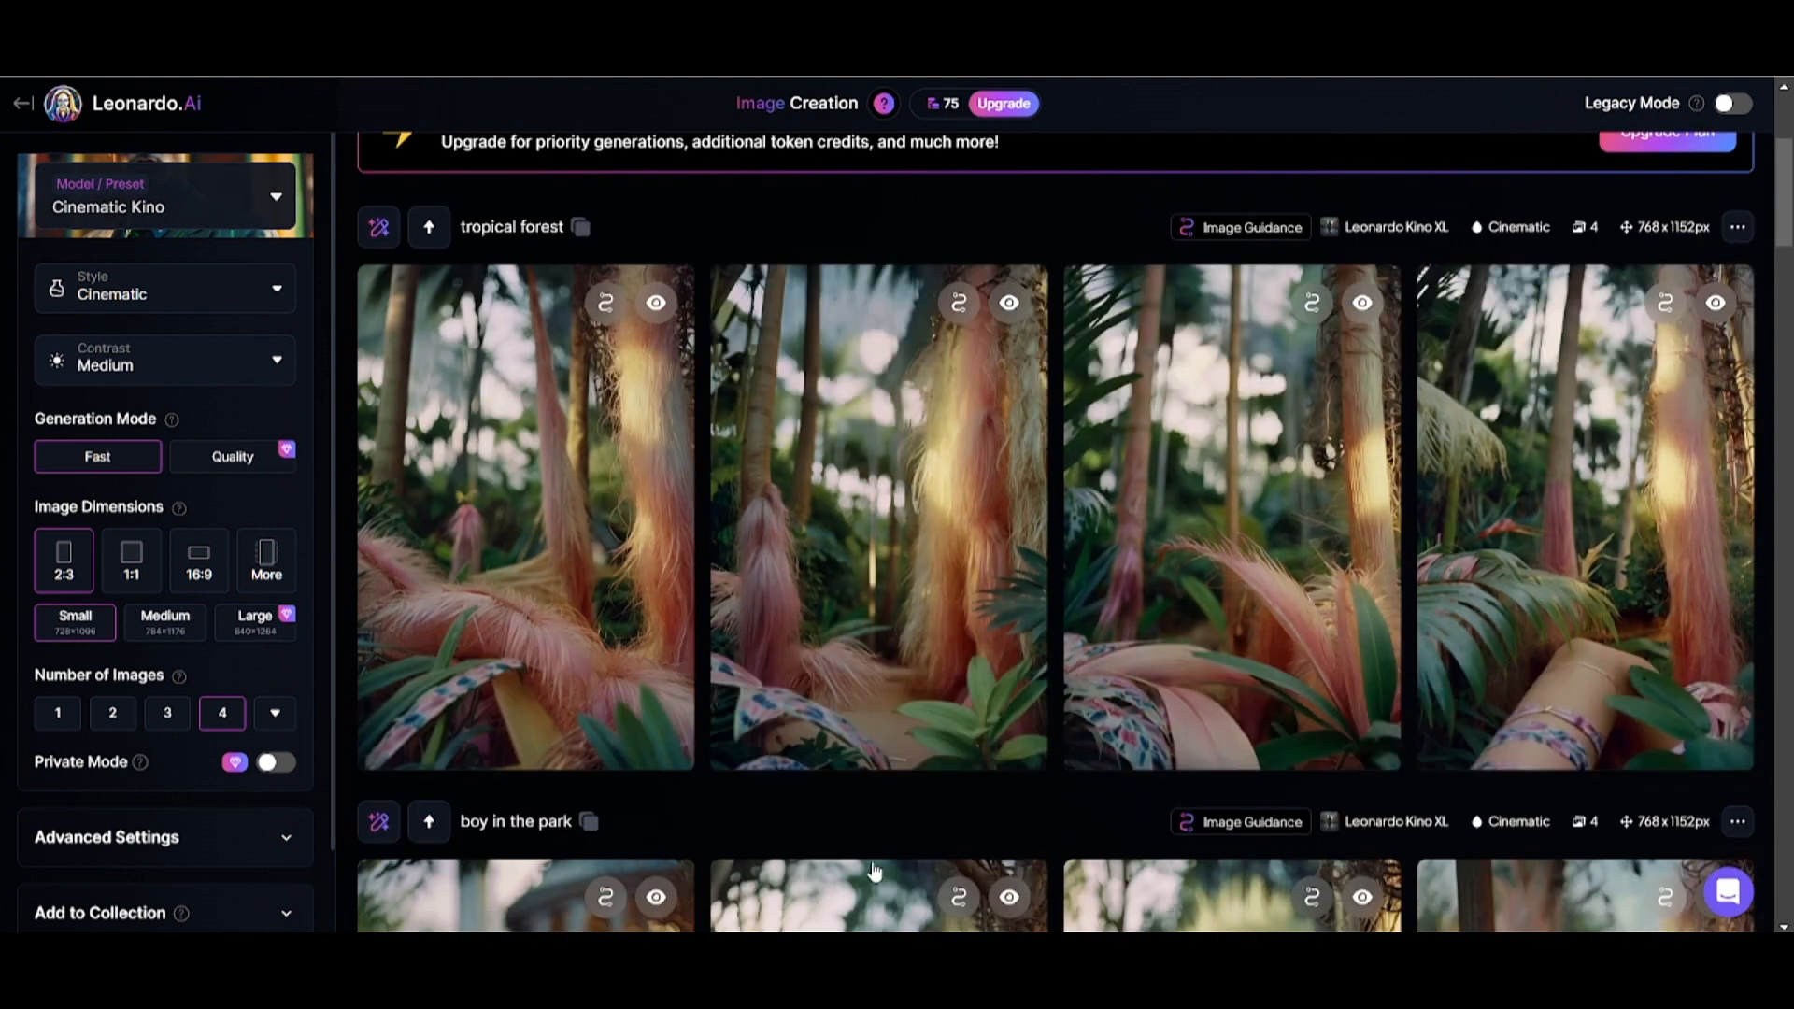
Regenerate the tropical forest at 16:9 using the red-haired woman's portrait as the style reference at High strength.
scroll(874, 871, "up", 3)
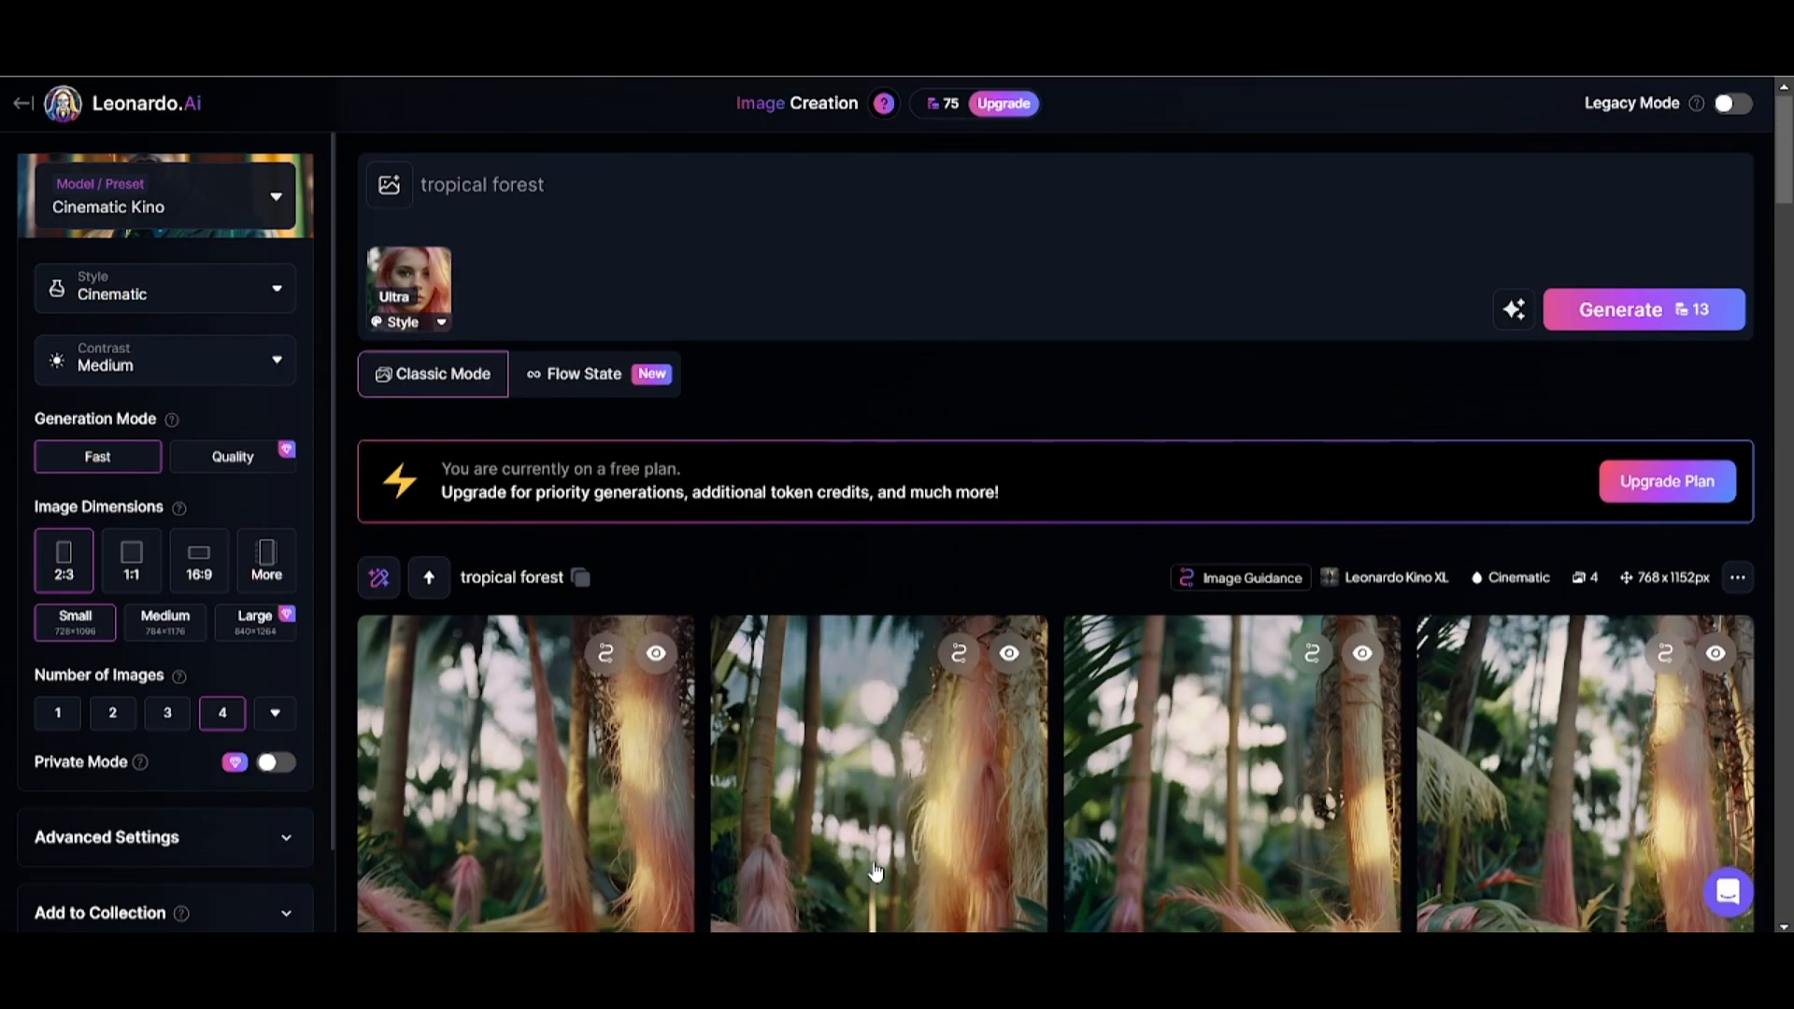
left_click(432, 298)
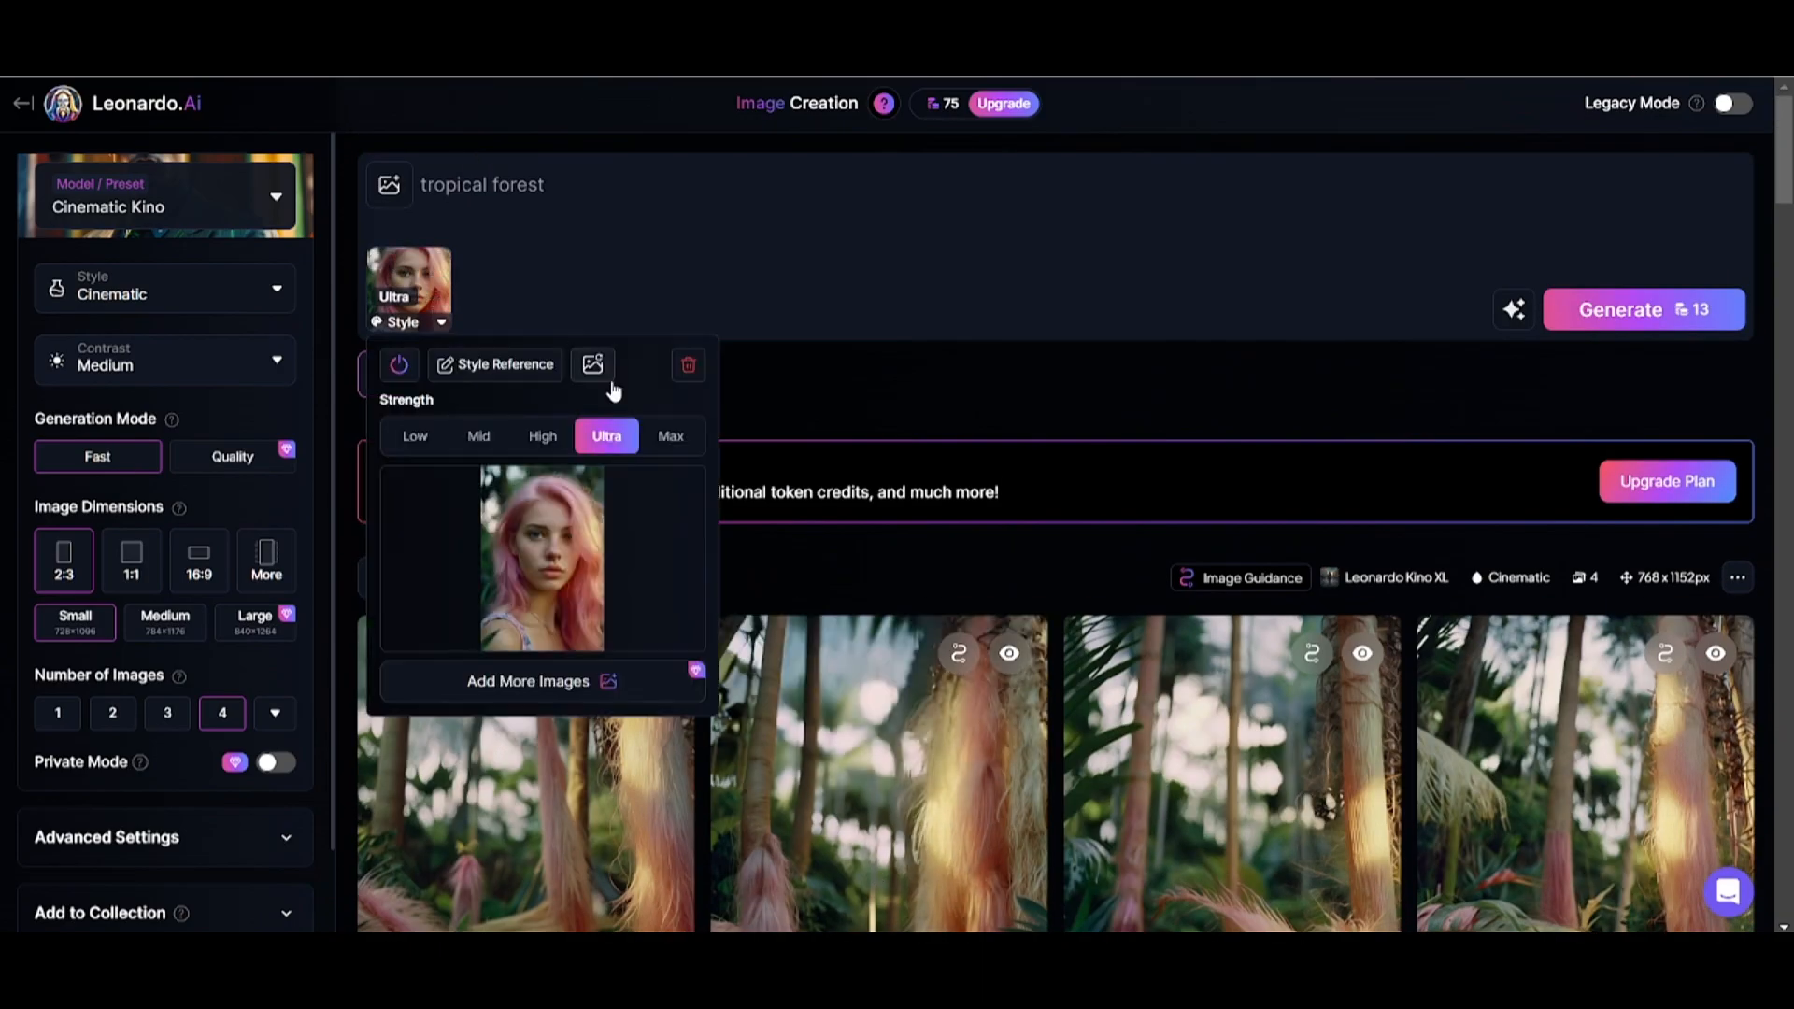
left_click(593, 364)
left_click(520, 316)
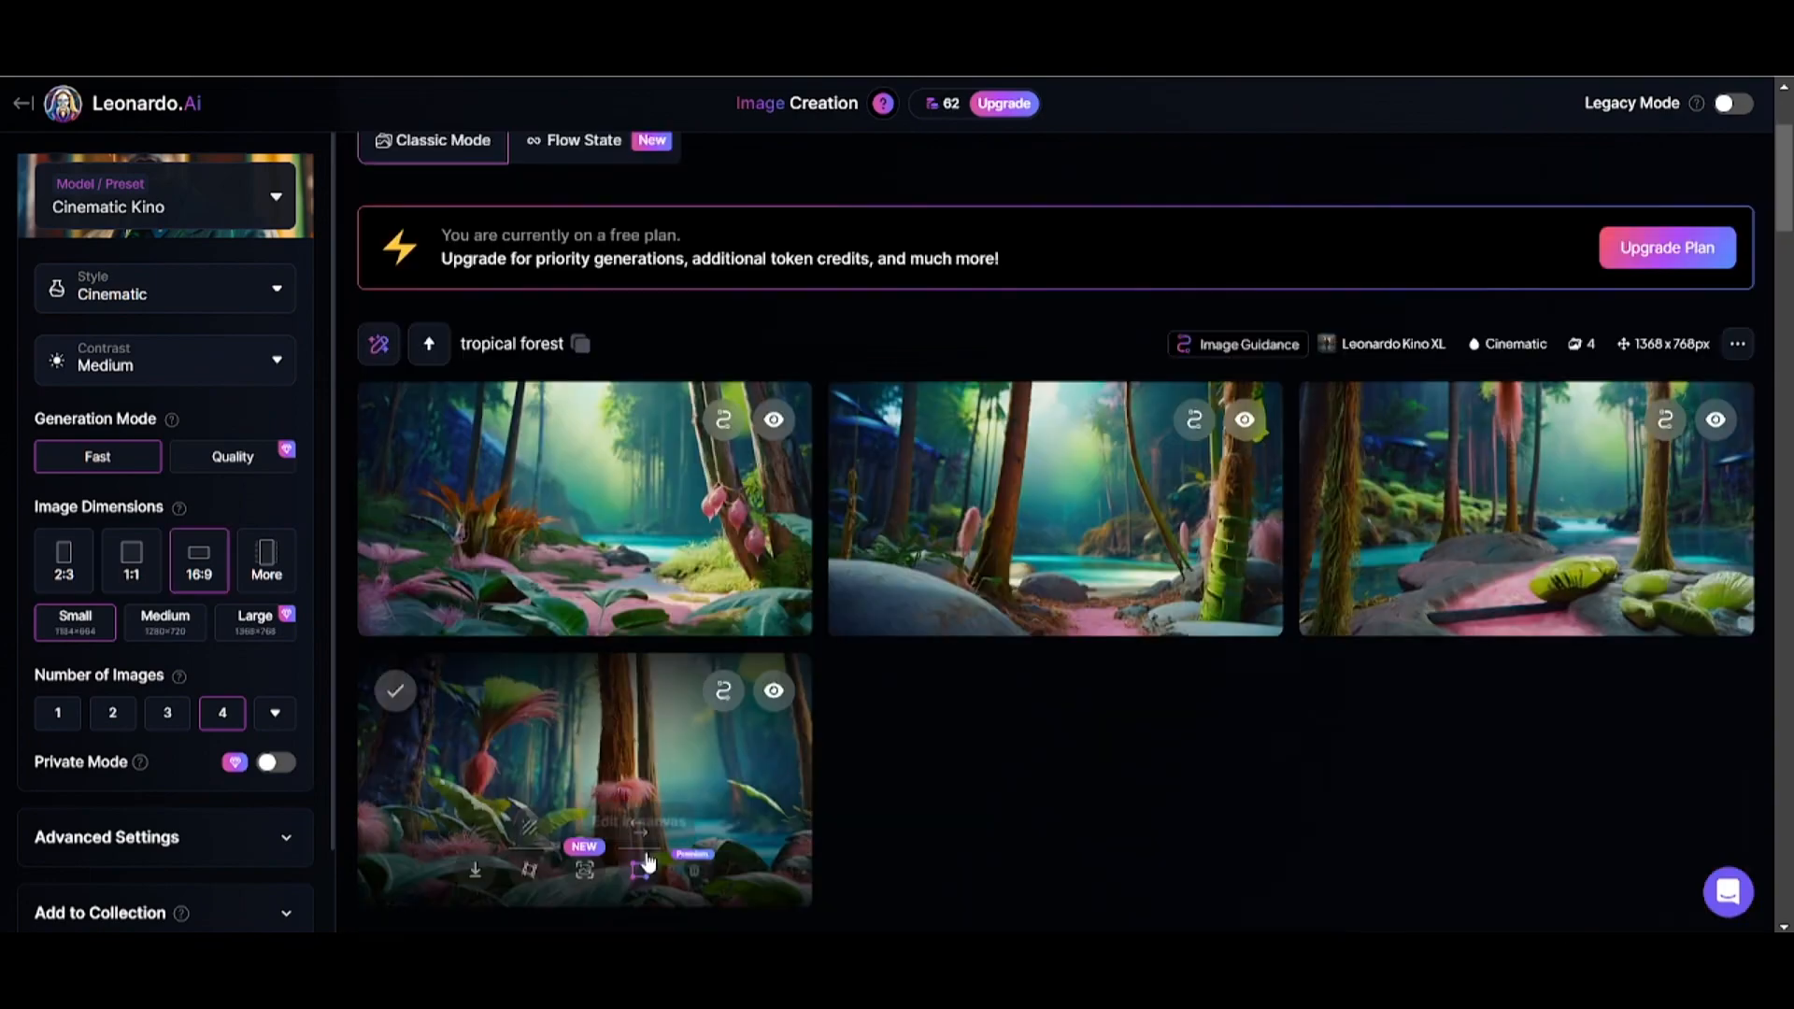
Switch to Flow State mode and set the vibe to Street Photo and the lighting to Hardlight.
scroll(1025, 850, "up", 3)
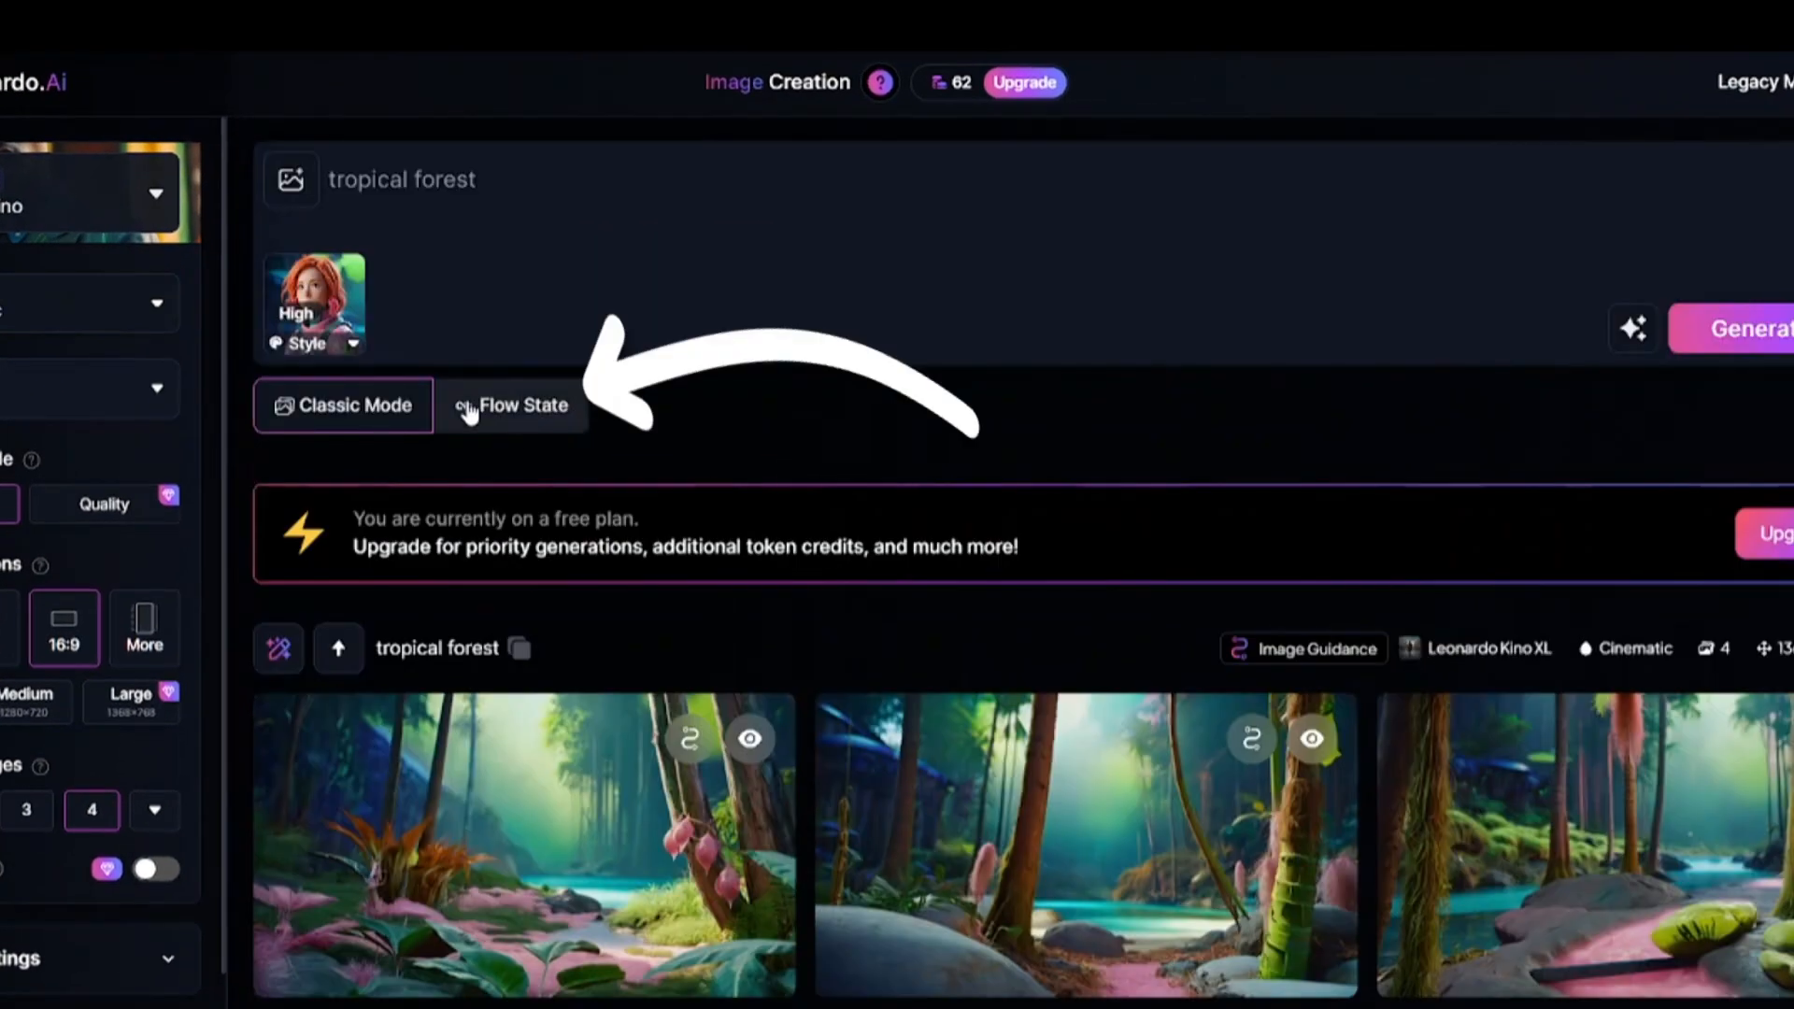
left_click(511, 420)
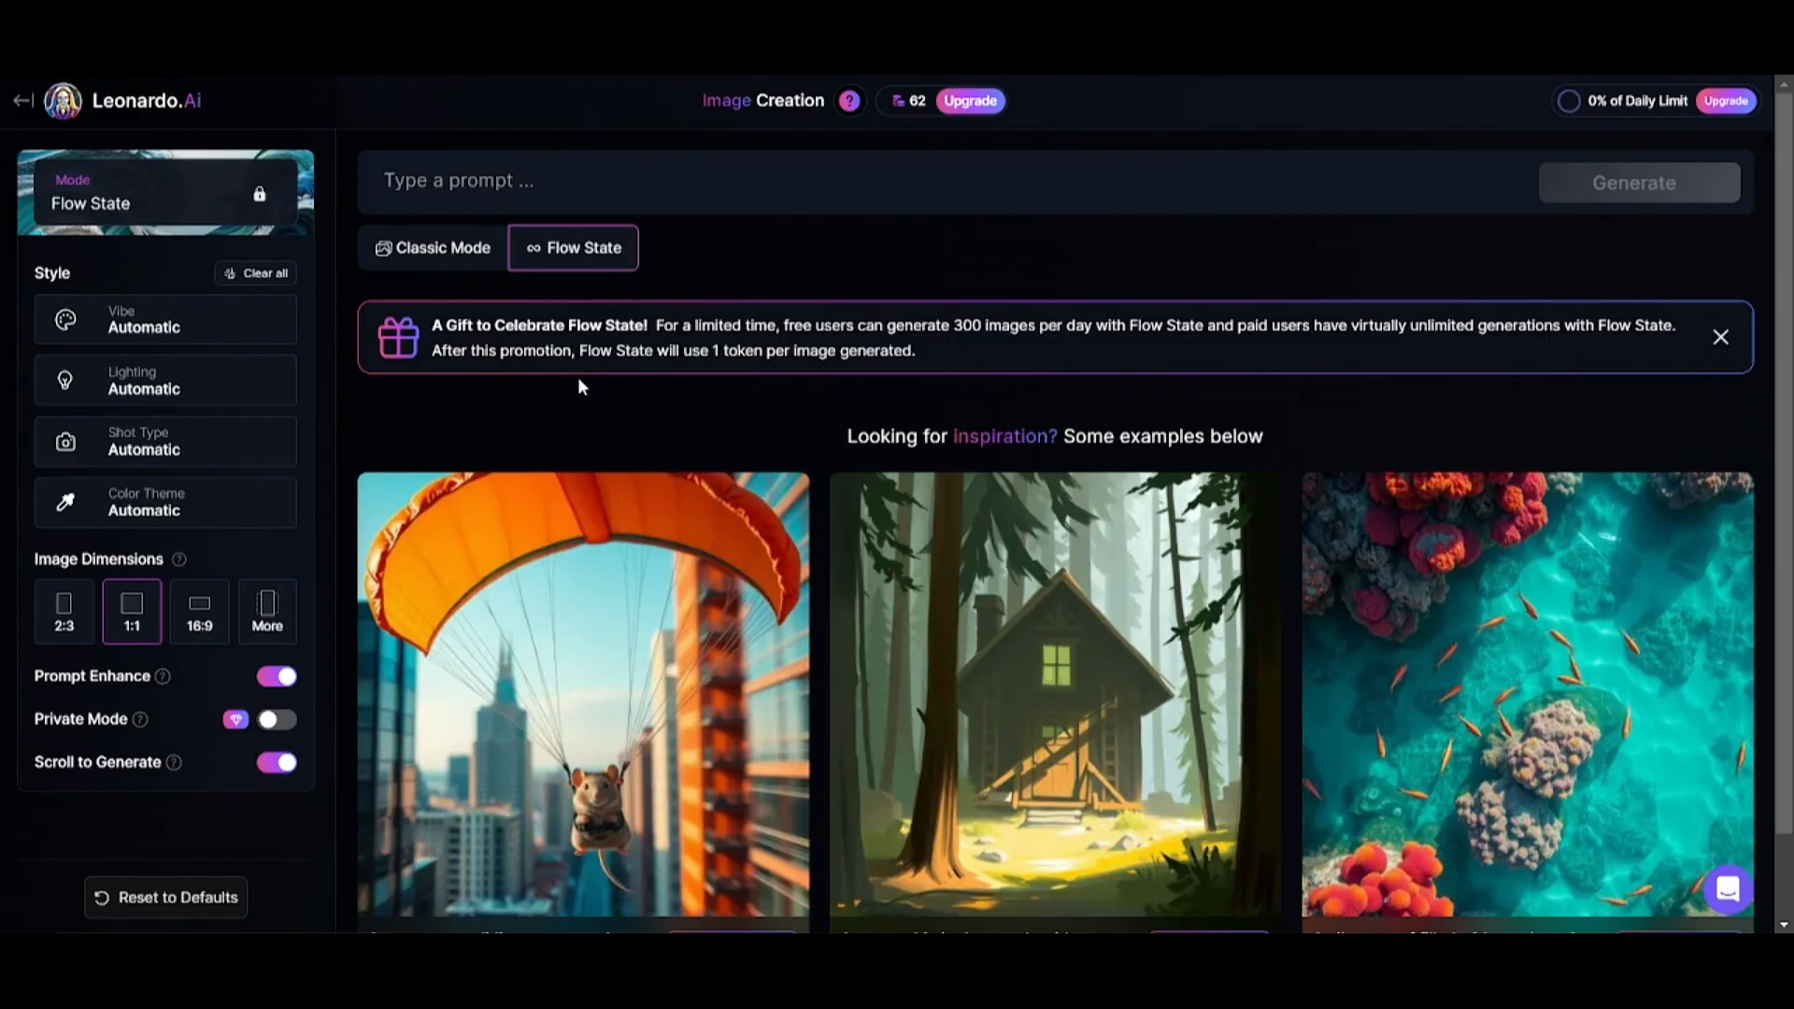
left_click(114, 318)
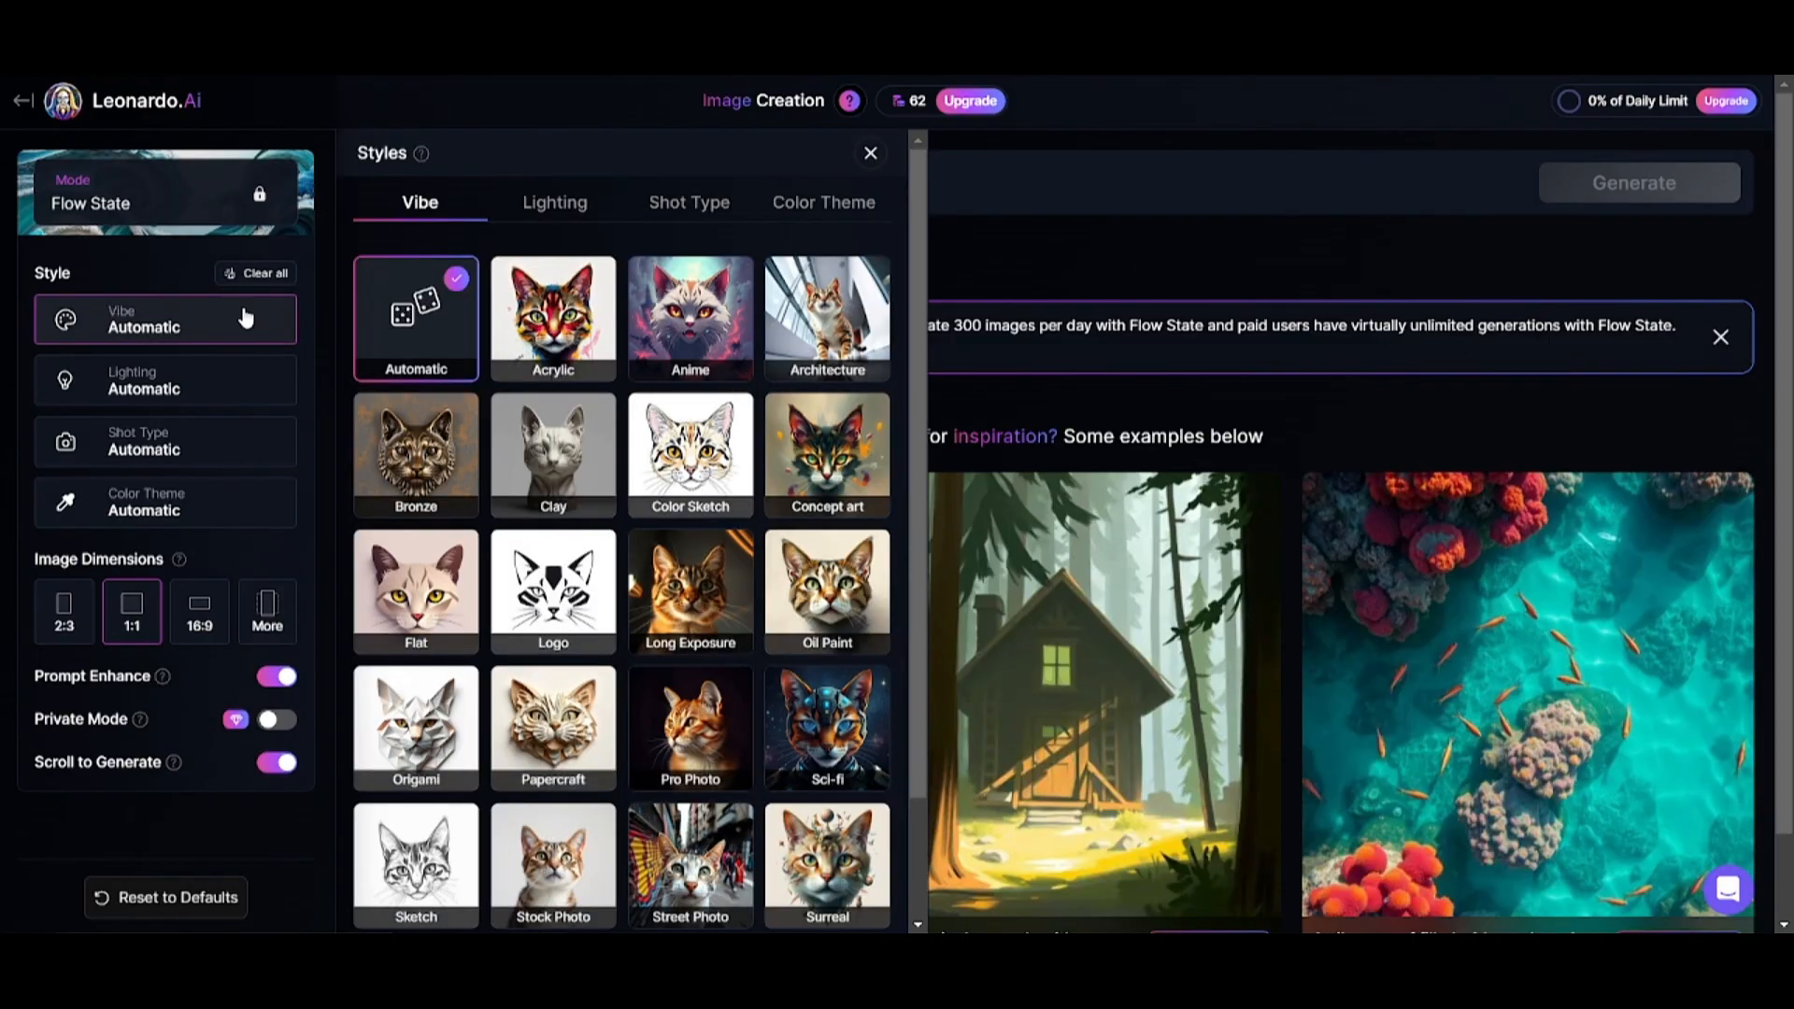
scroll(762, 585, "down", 1)
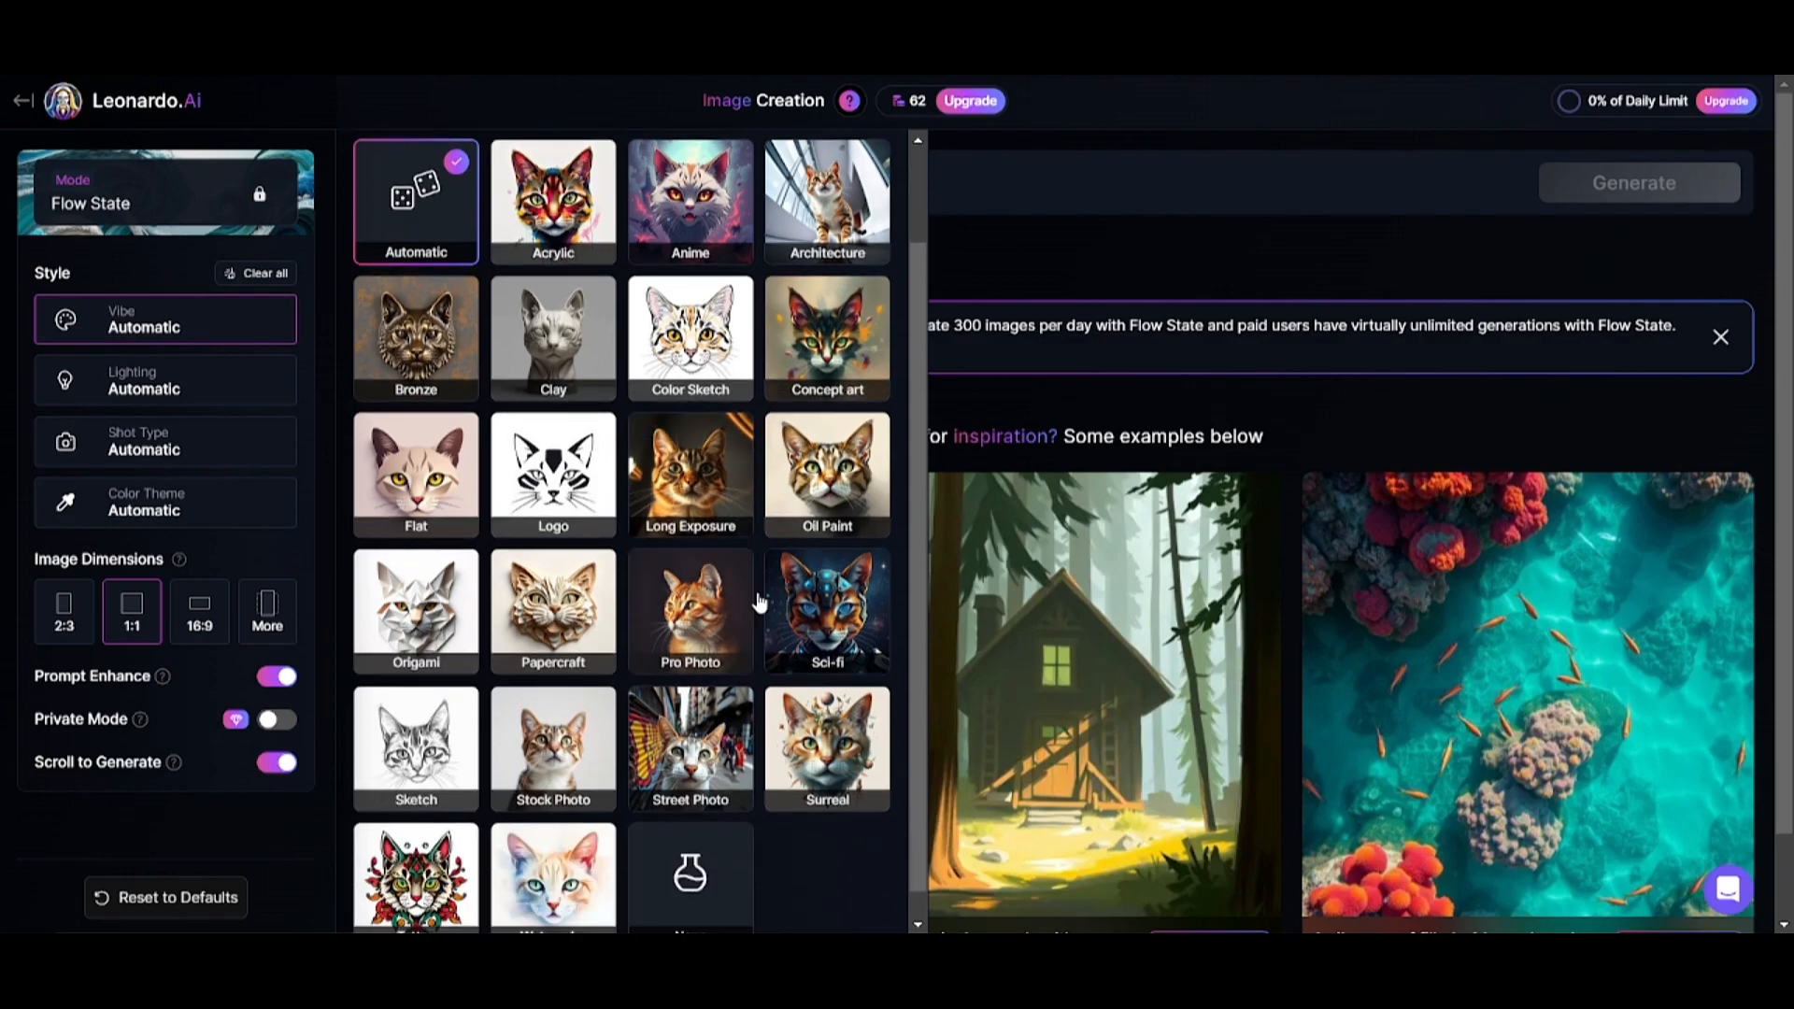
left_click(716, 756)
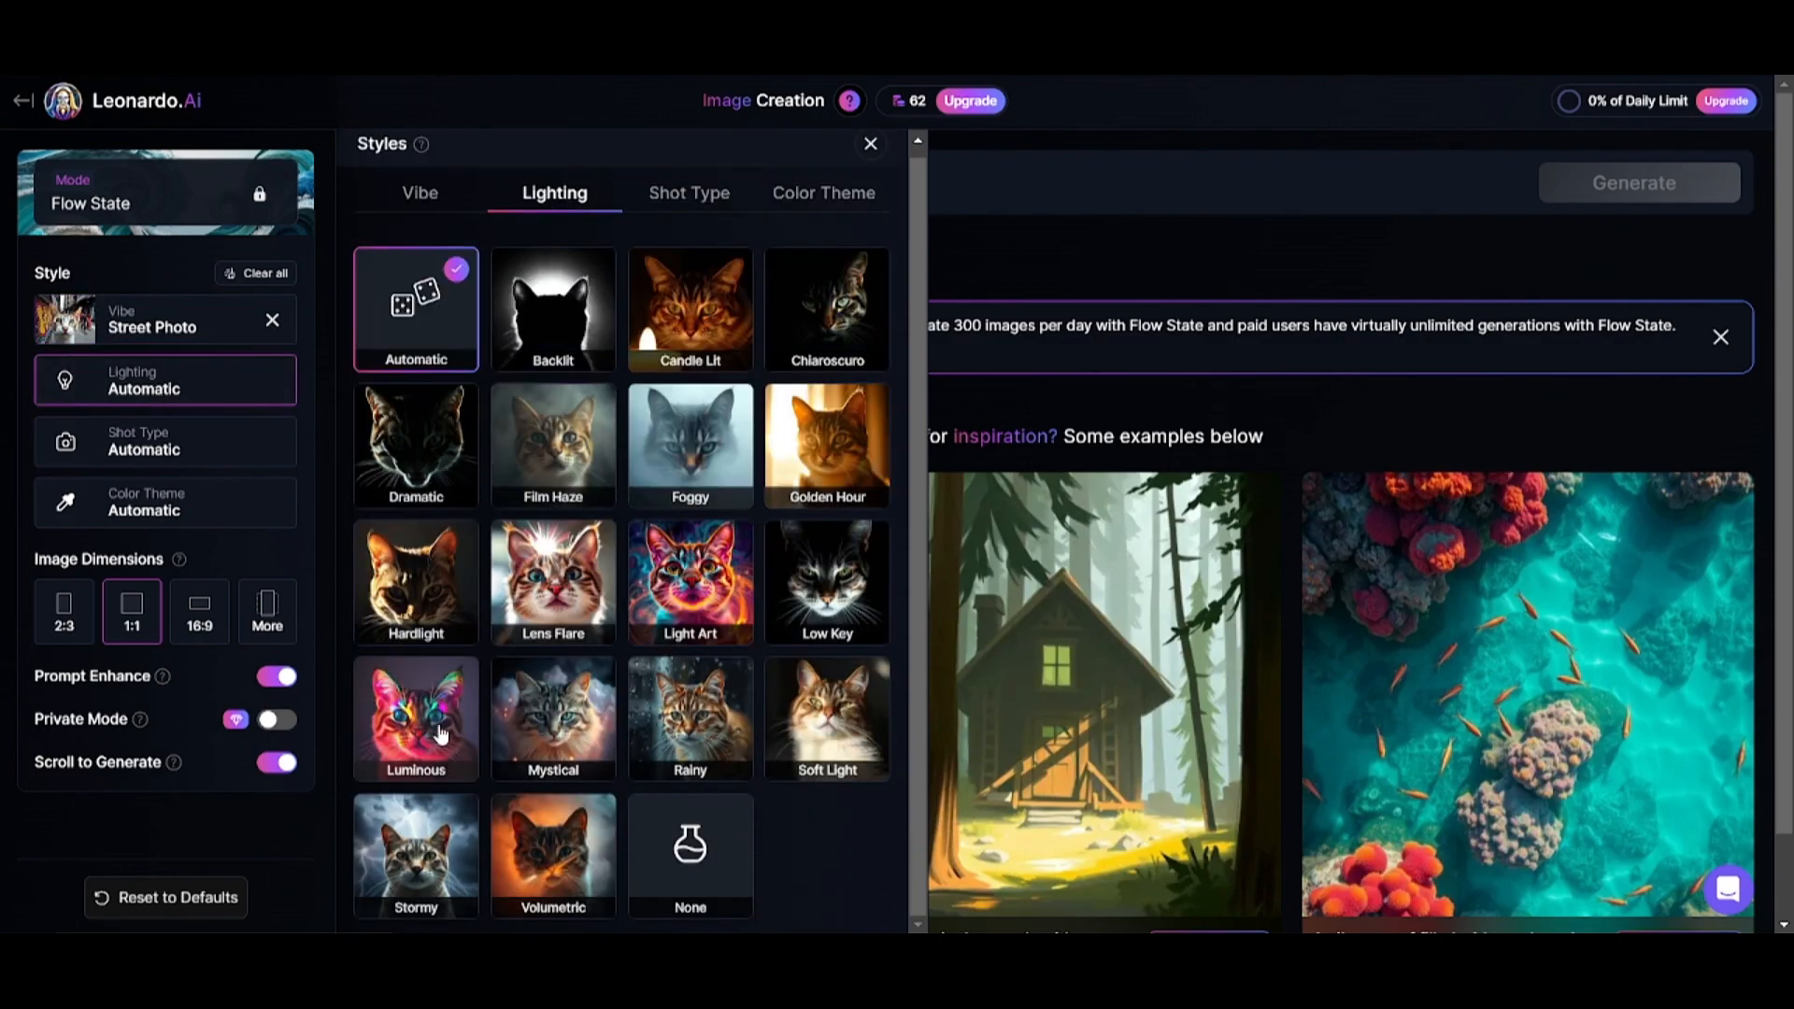
left_click(408, 602)
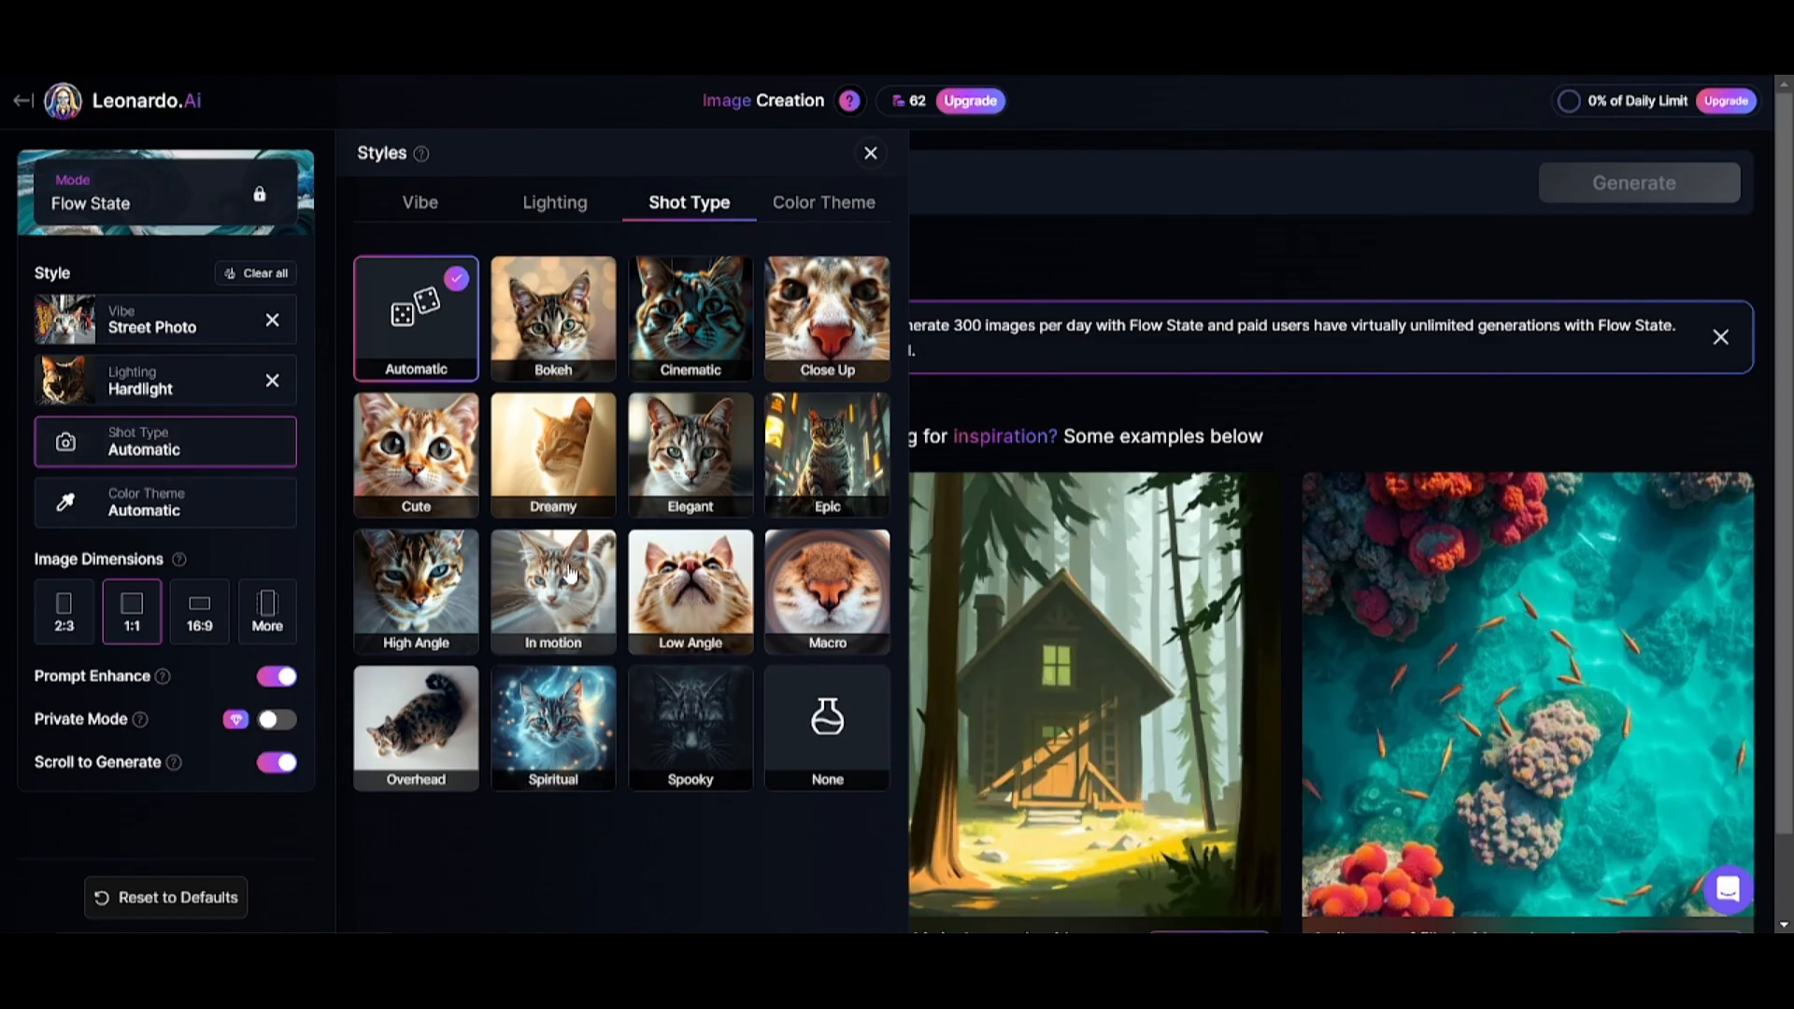
Set the shot type to In motion and the color theme to Gradient.
left_click(570, 574)
left_click(184, 511)
scroll(672, 514, "down", 2)
left_click(815, 452)
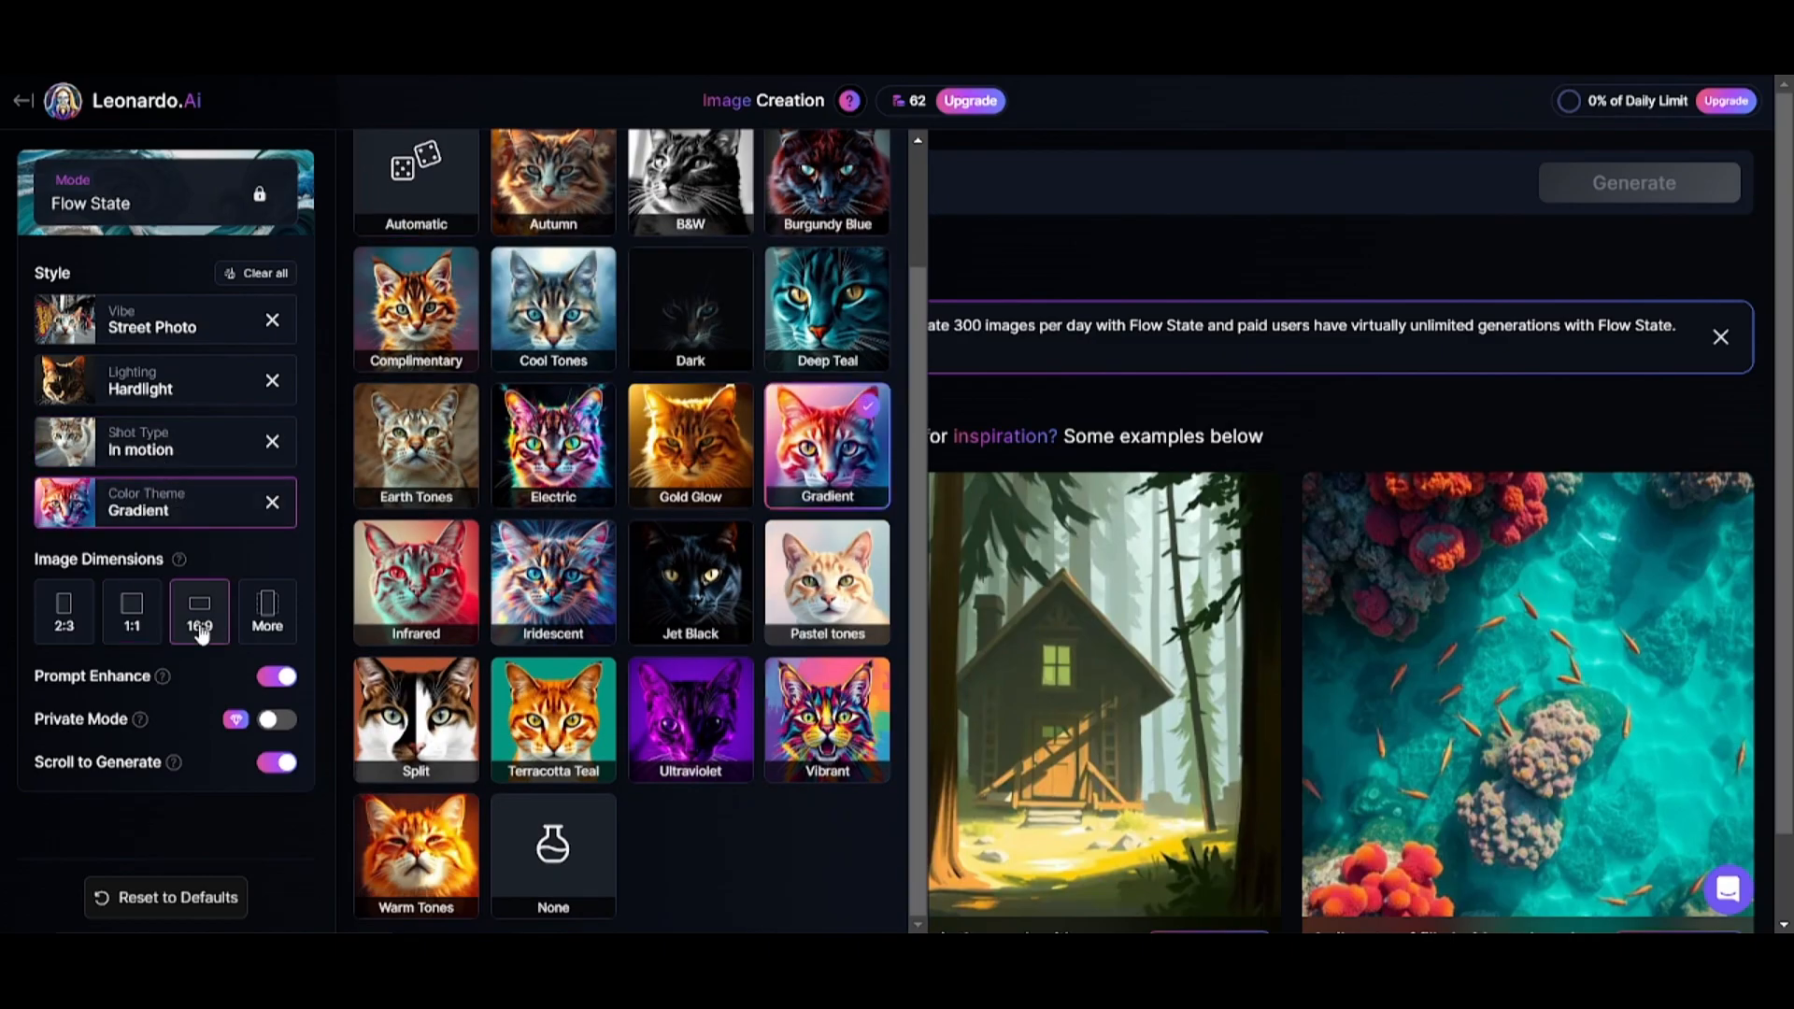
Set the image dimensions to 16:9 and generate a Flow State stream for the prompt "tropical forest".
left_click(200, 625)
left_click(513, 178)
type("tropical forest")
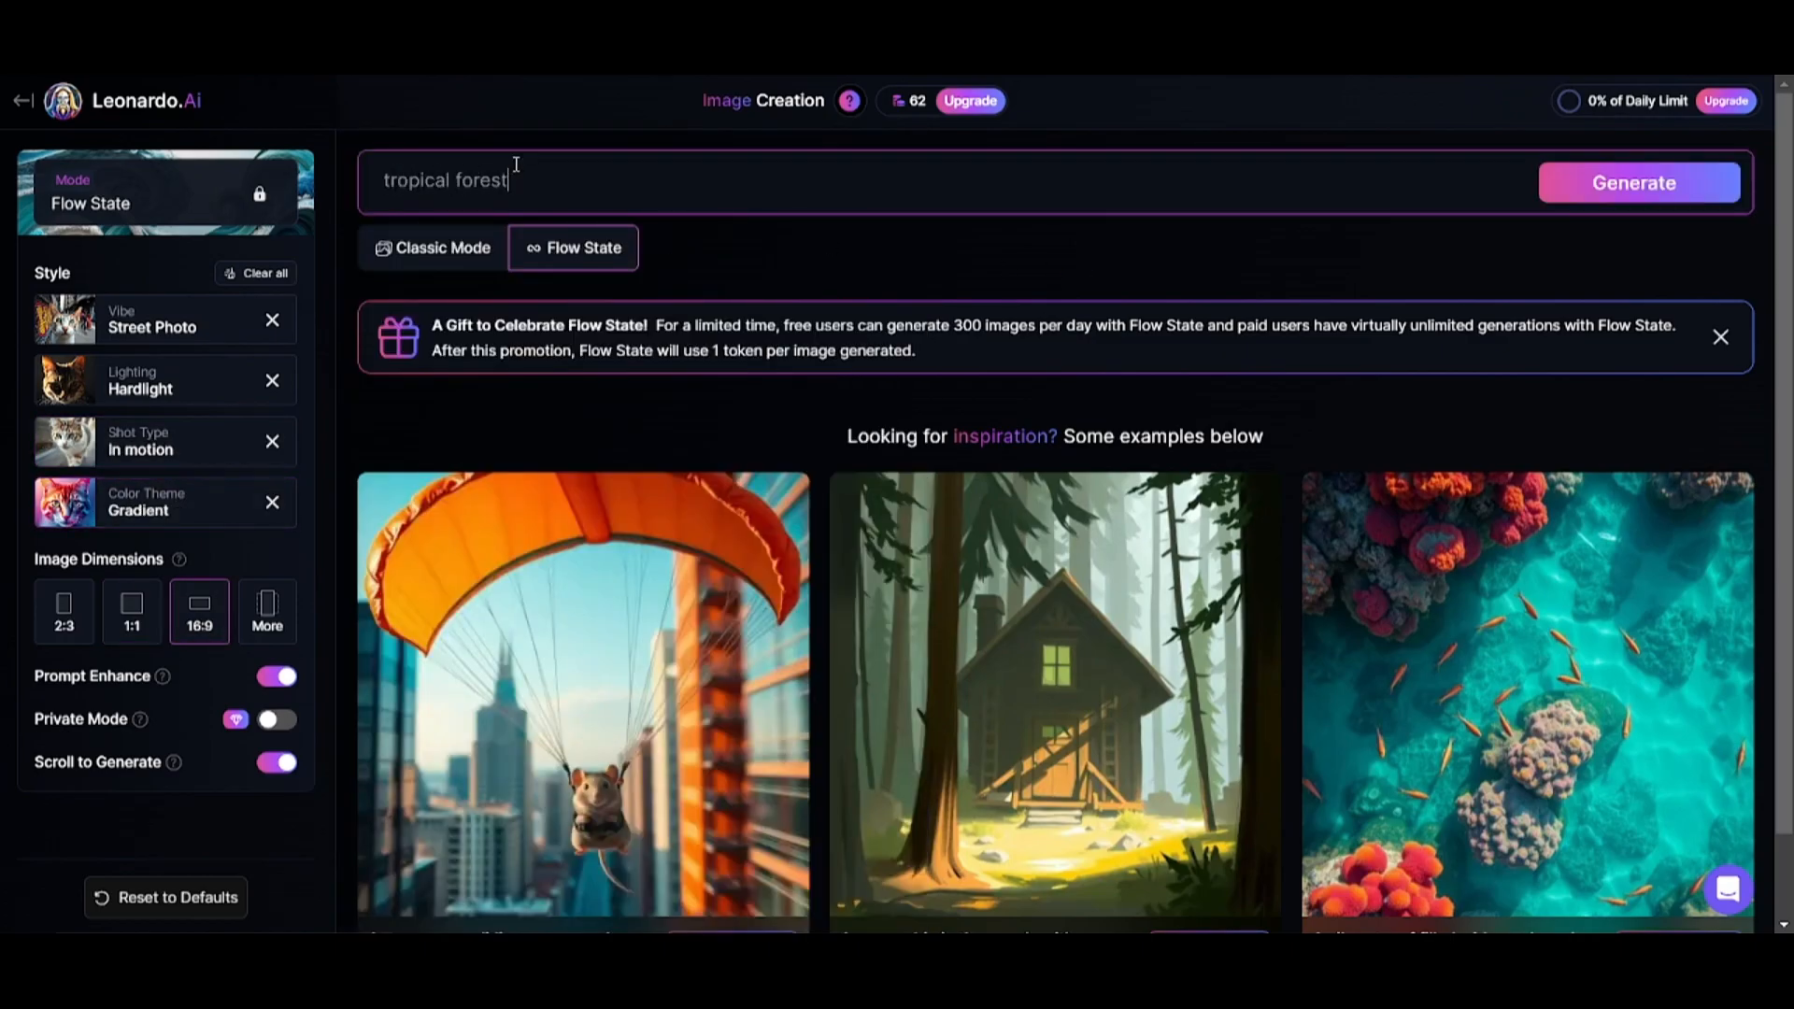
left_click(1660, 175)
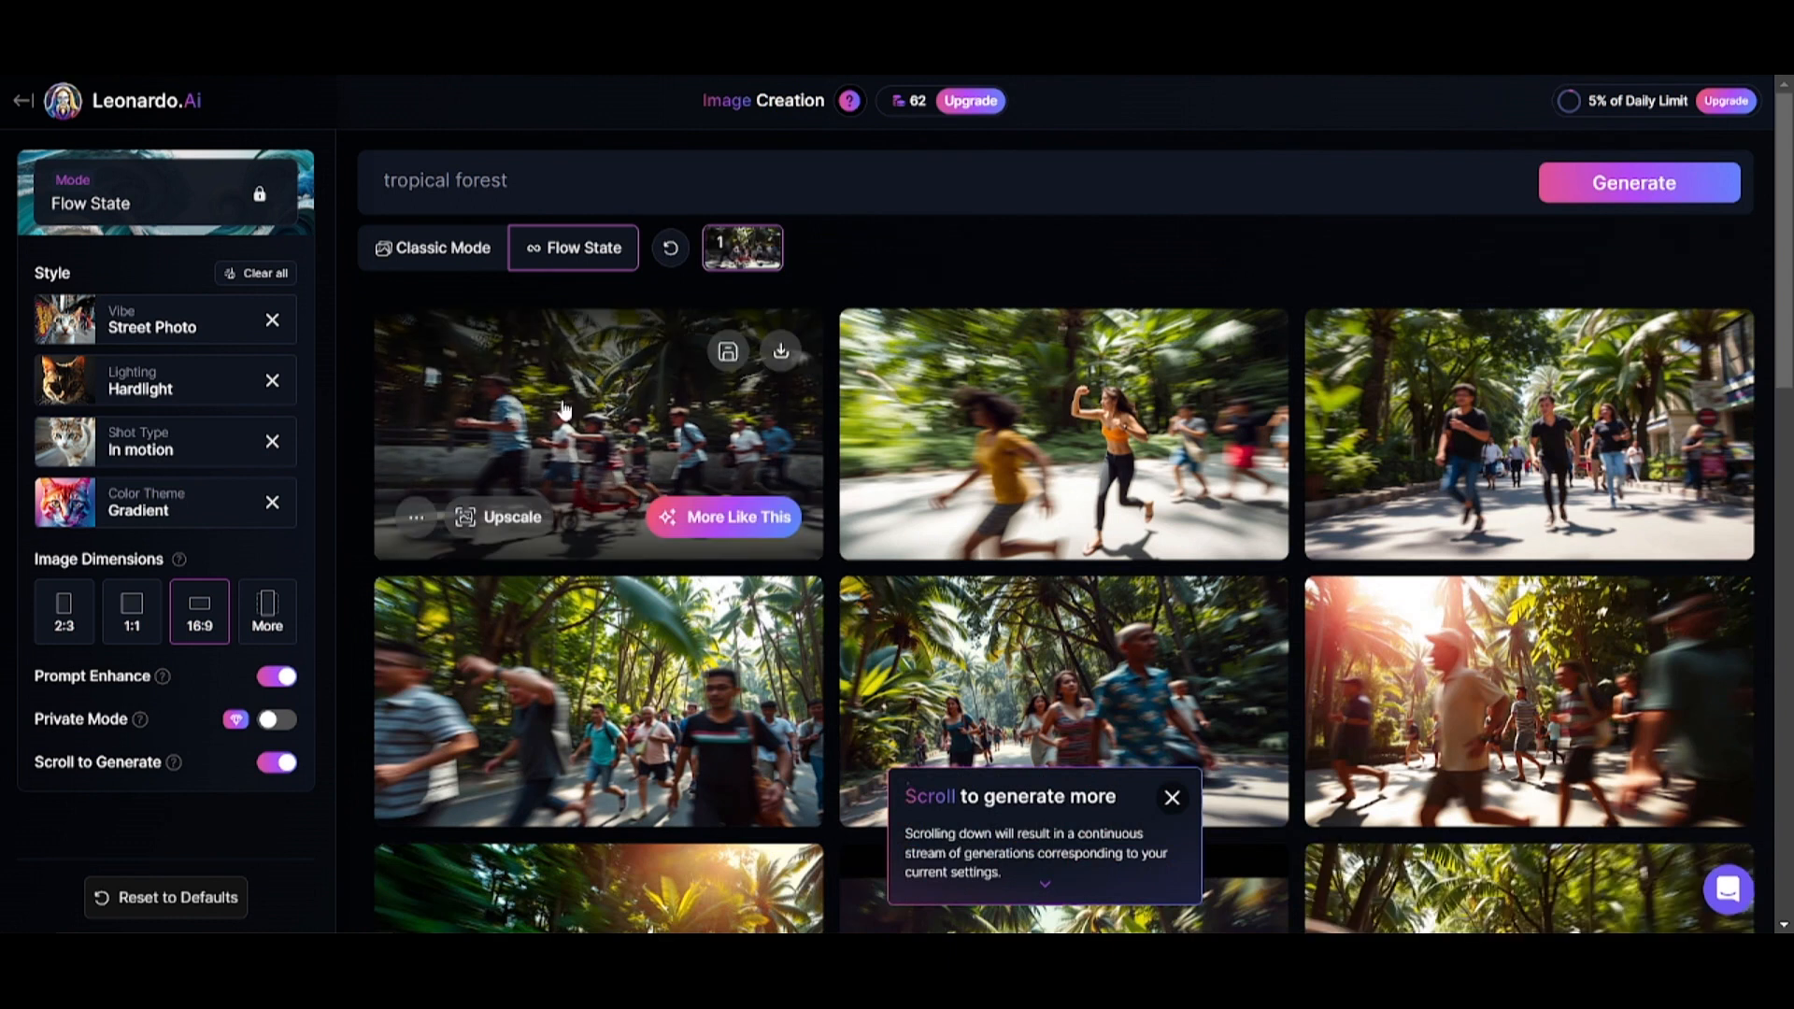
View the generated tropical forest images enlarged, one after another.
left_click(563, 409)
left_click(1573, 521)
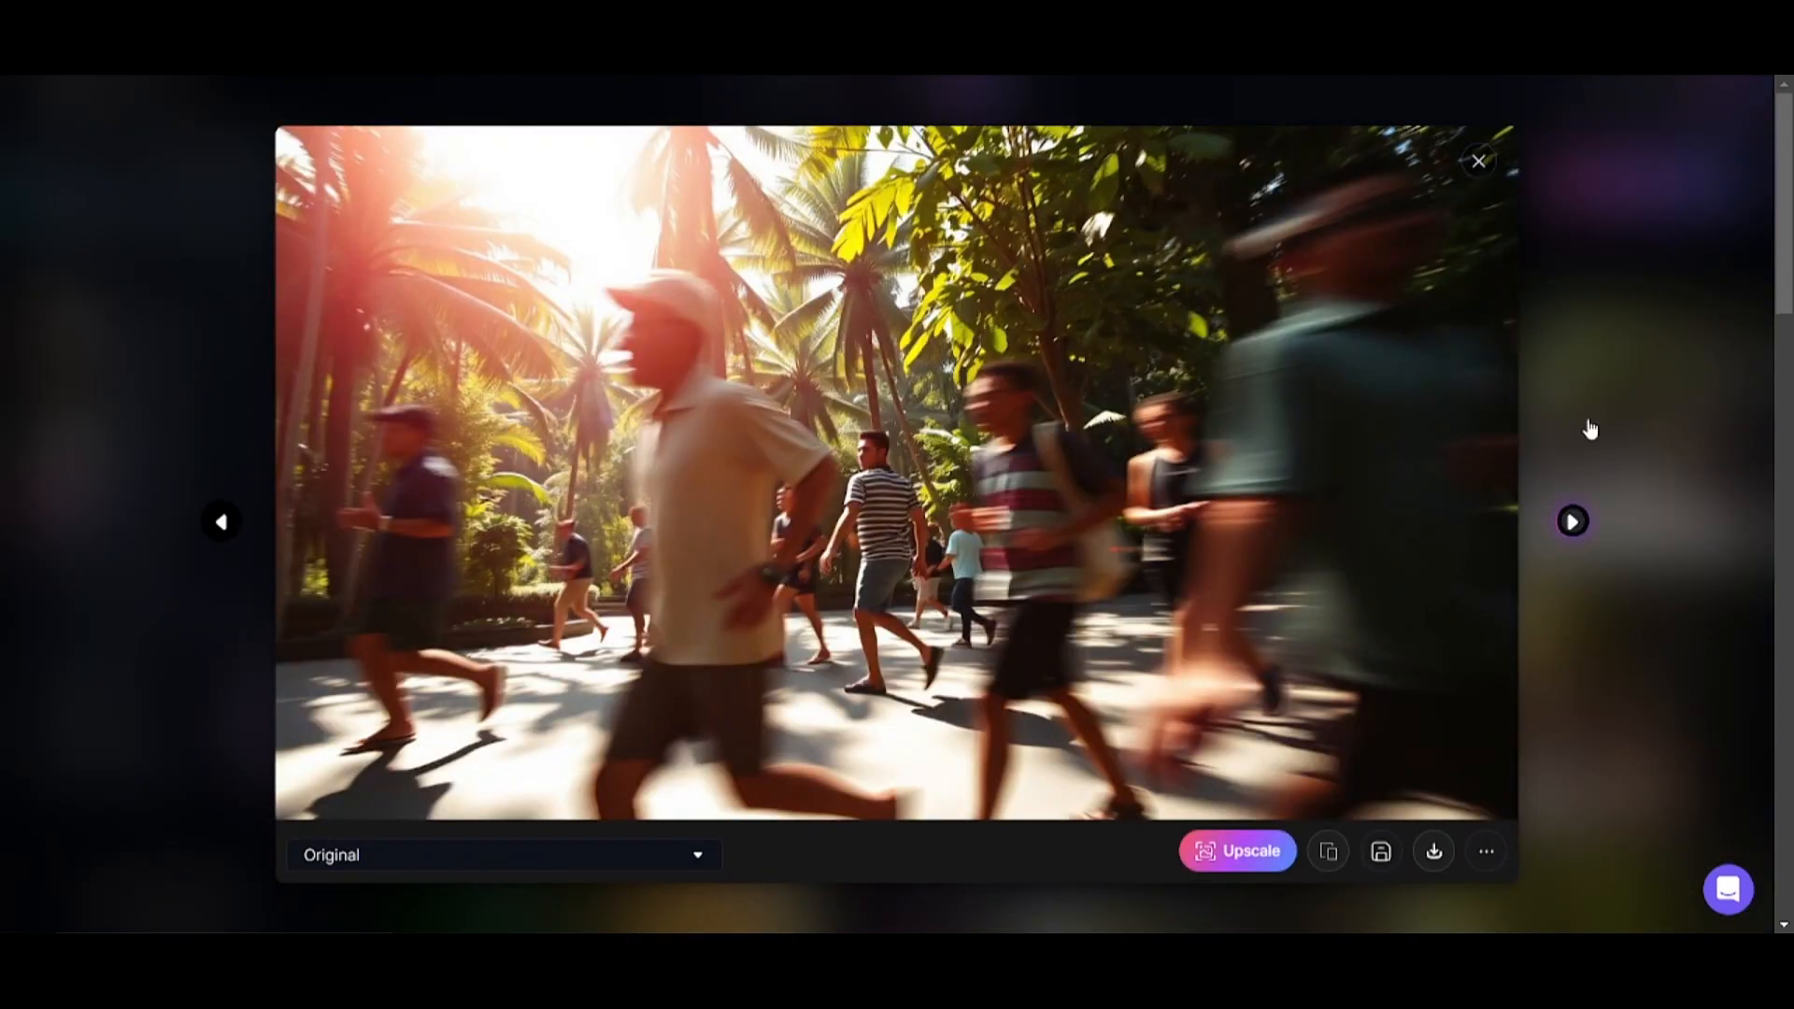
left_click(1605, 387)
Replace the prompt with "sports car", generate a new stream and load more images in it.
left_click_drag(552, 181, 86, 170)
type("sports car")
left_click(1645, 184)
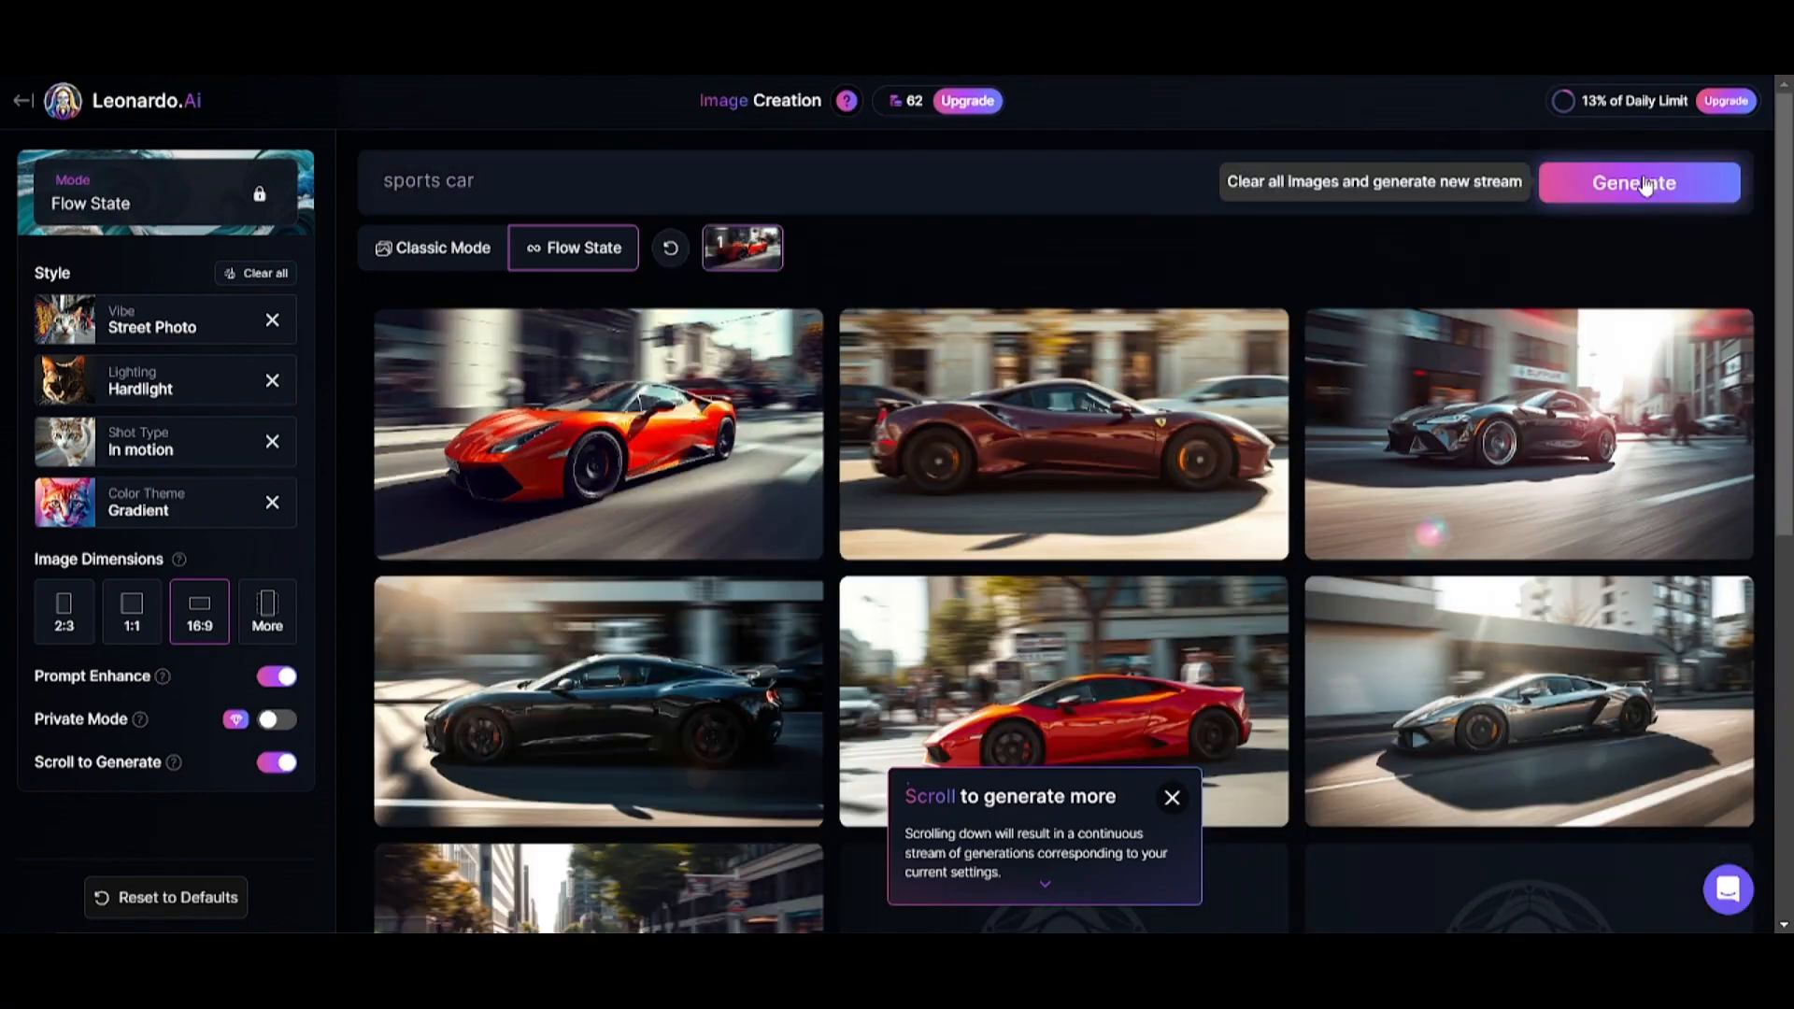
scroll(1000, 481, "down", 10)
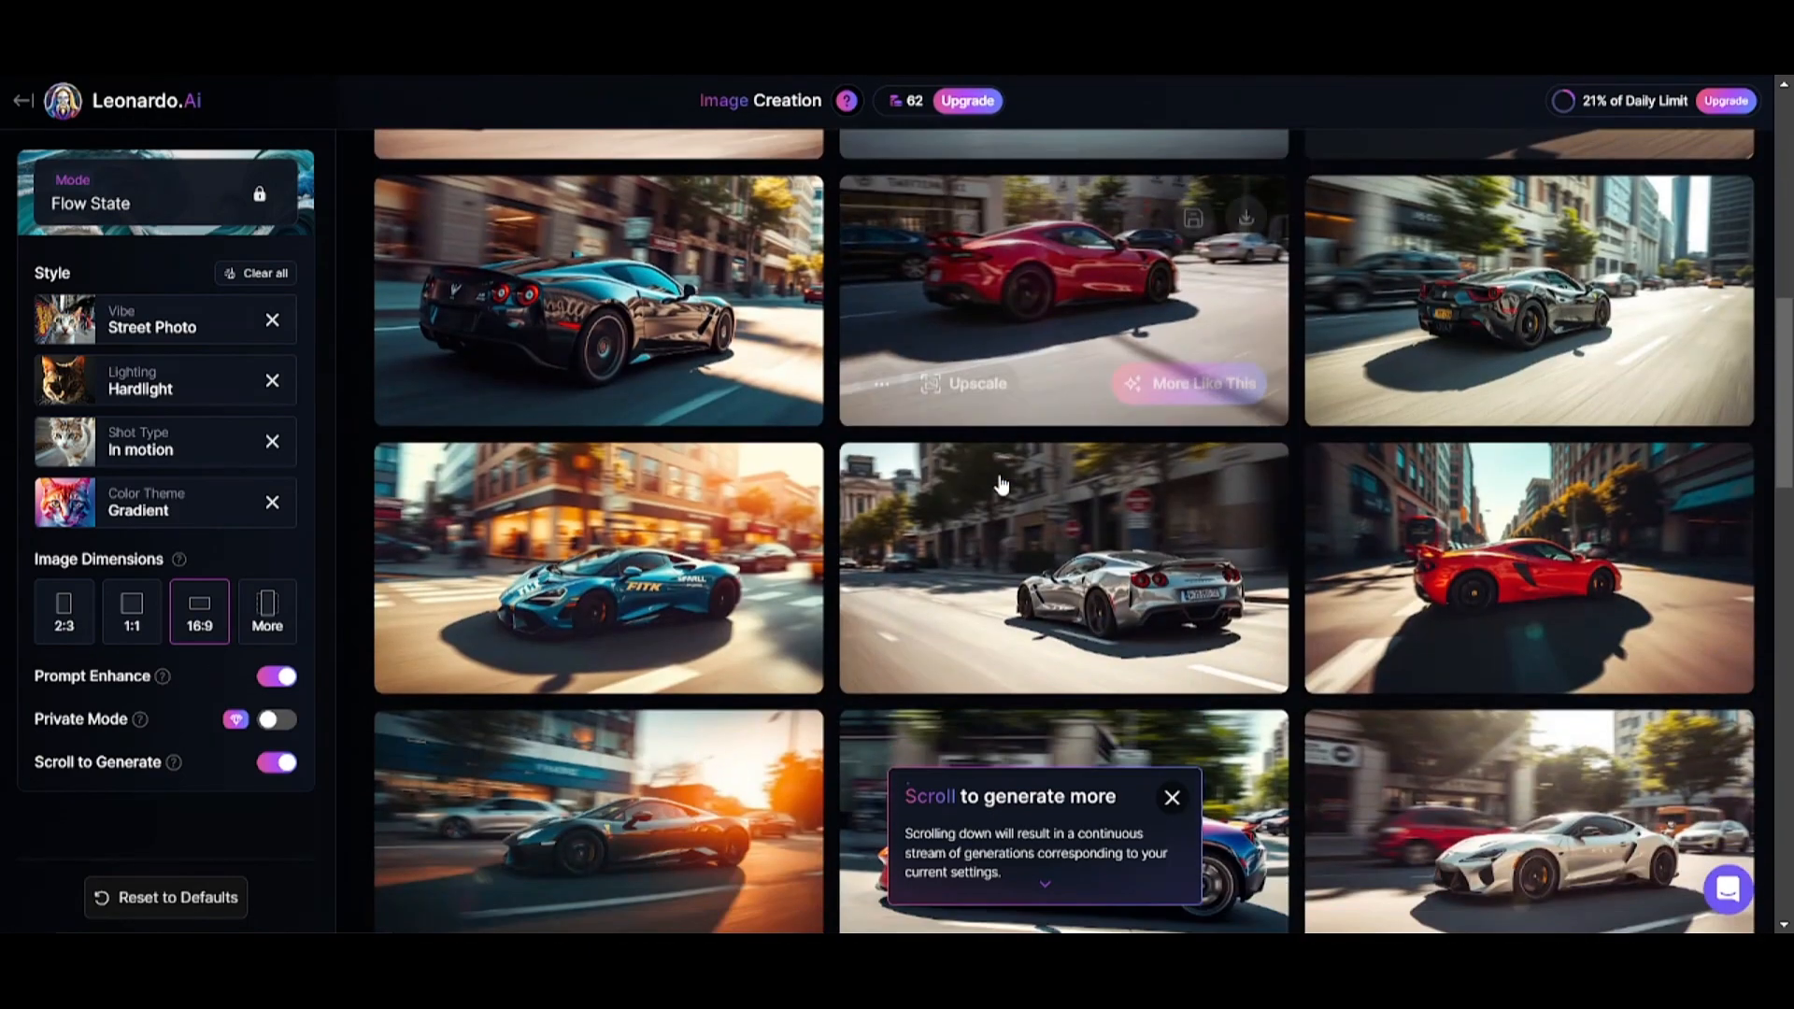
scroll(1000, 481, "down", 5)
scroll(1027, 523, "down", 5)
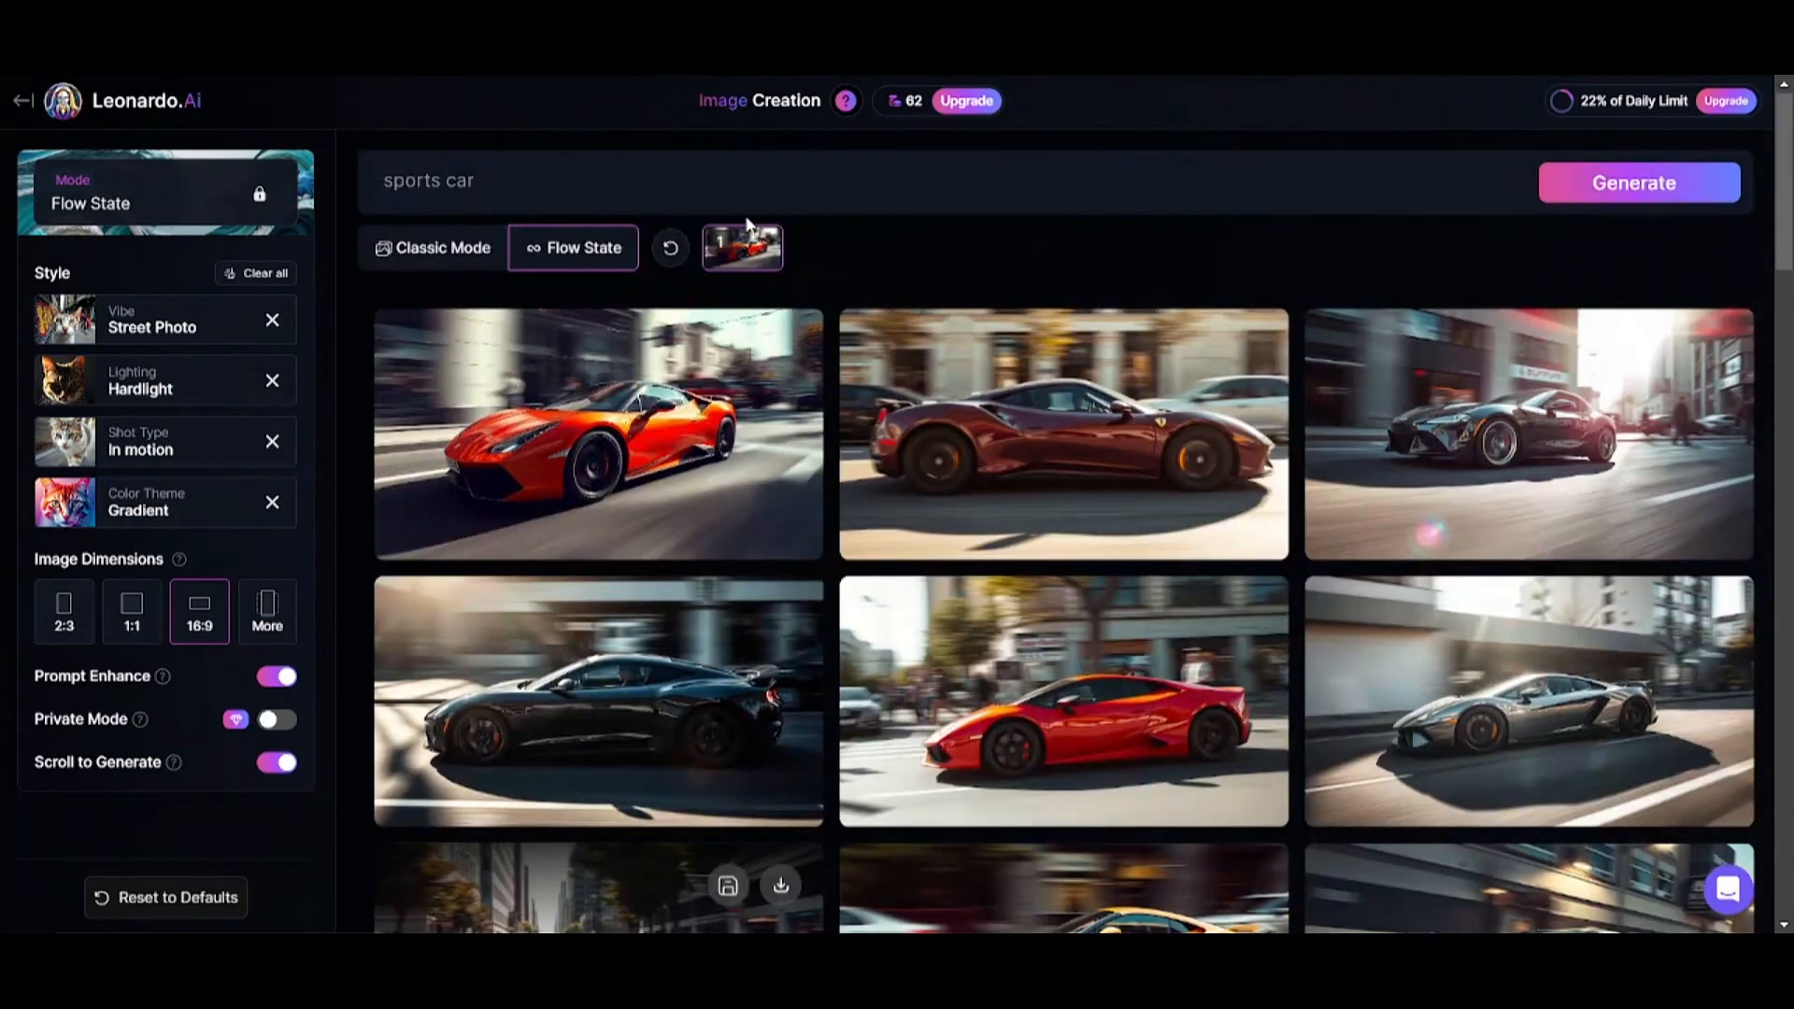
Change the vibe to Pro Photo and the shot type to Epic.
left_click(171, 318)
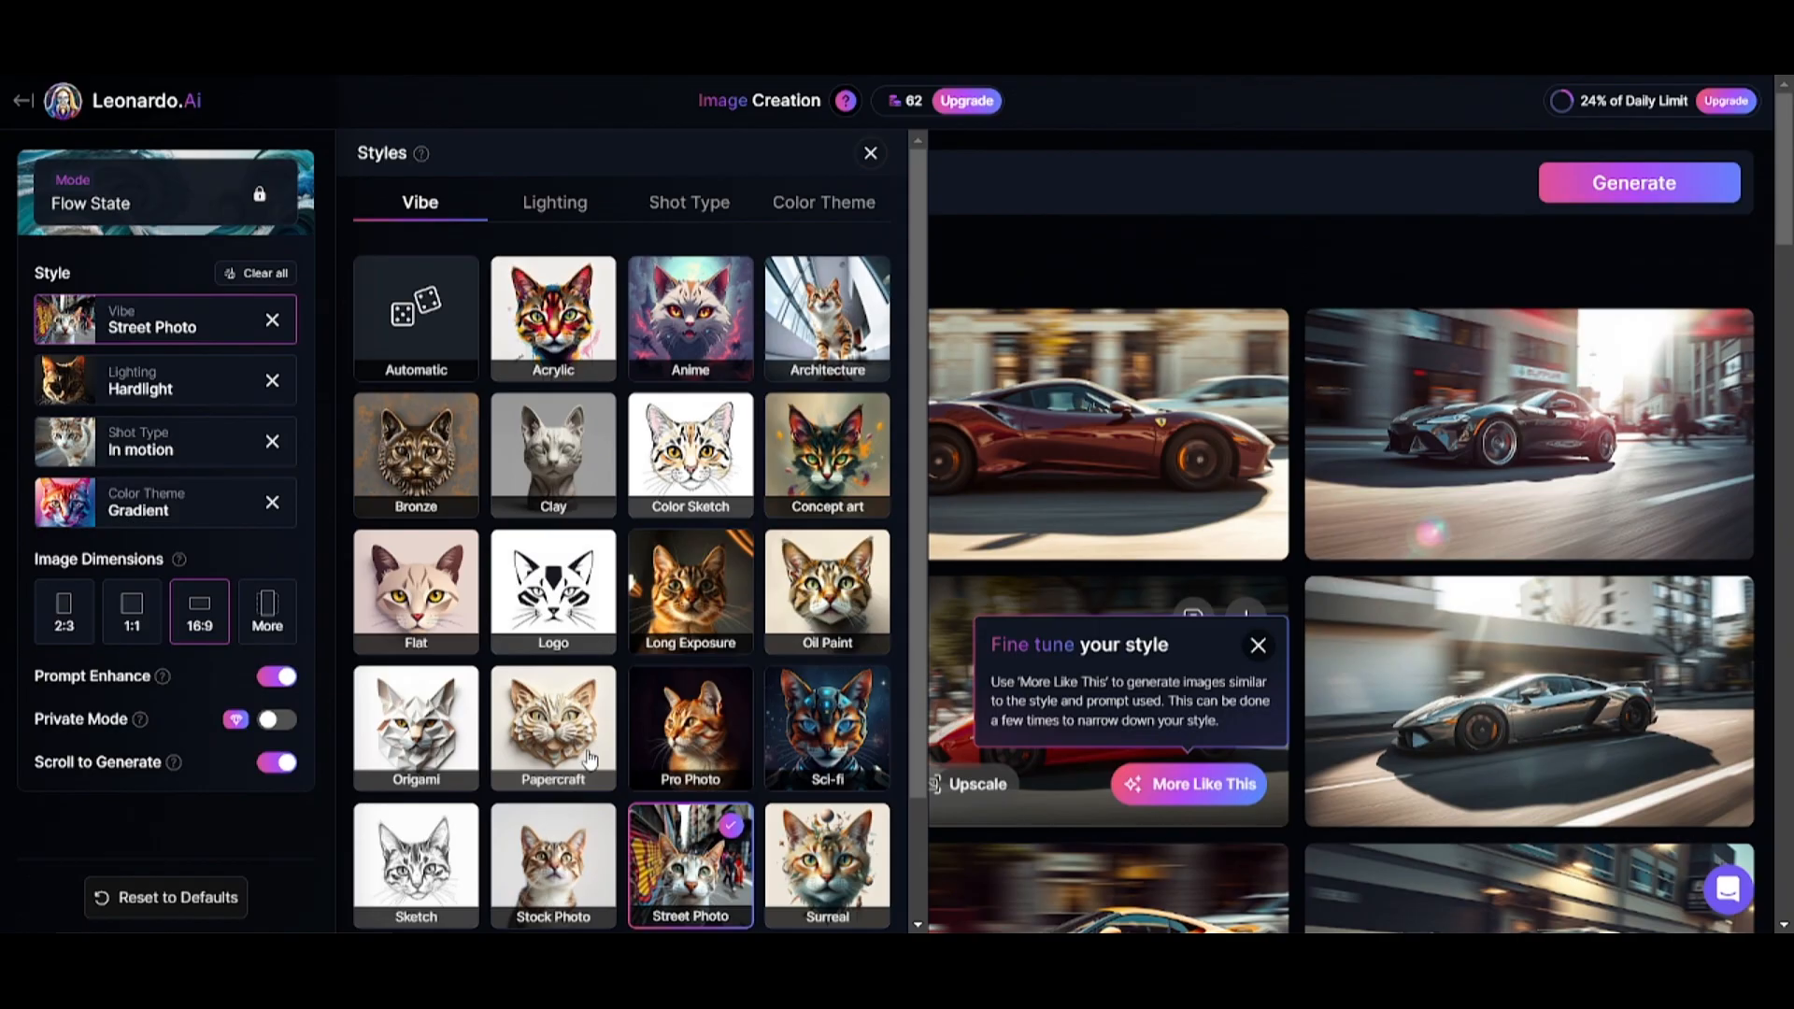
left_click(685, 735)
left_click(171, 441)
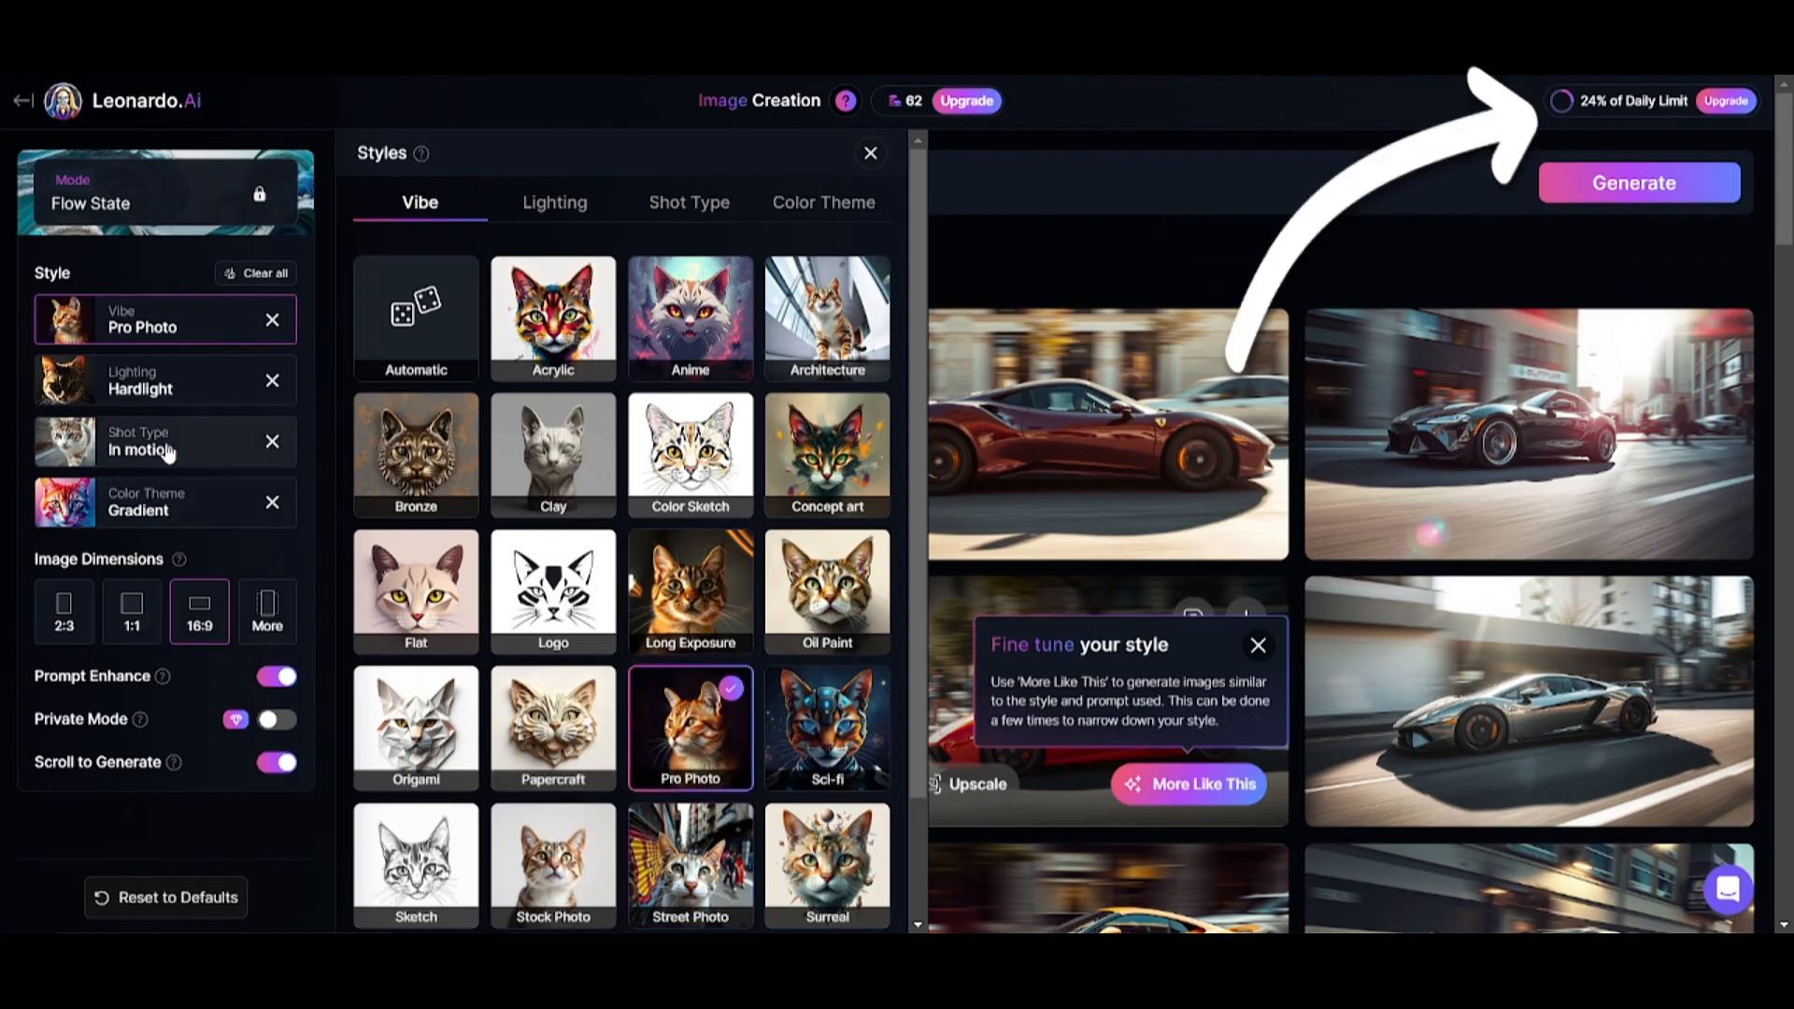
left_click(811, 414)
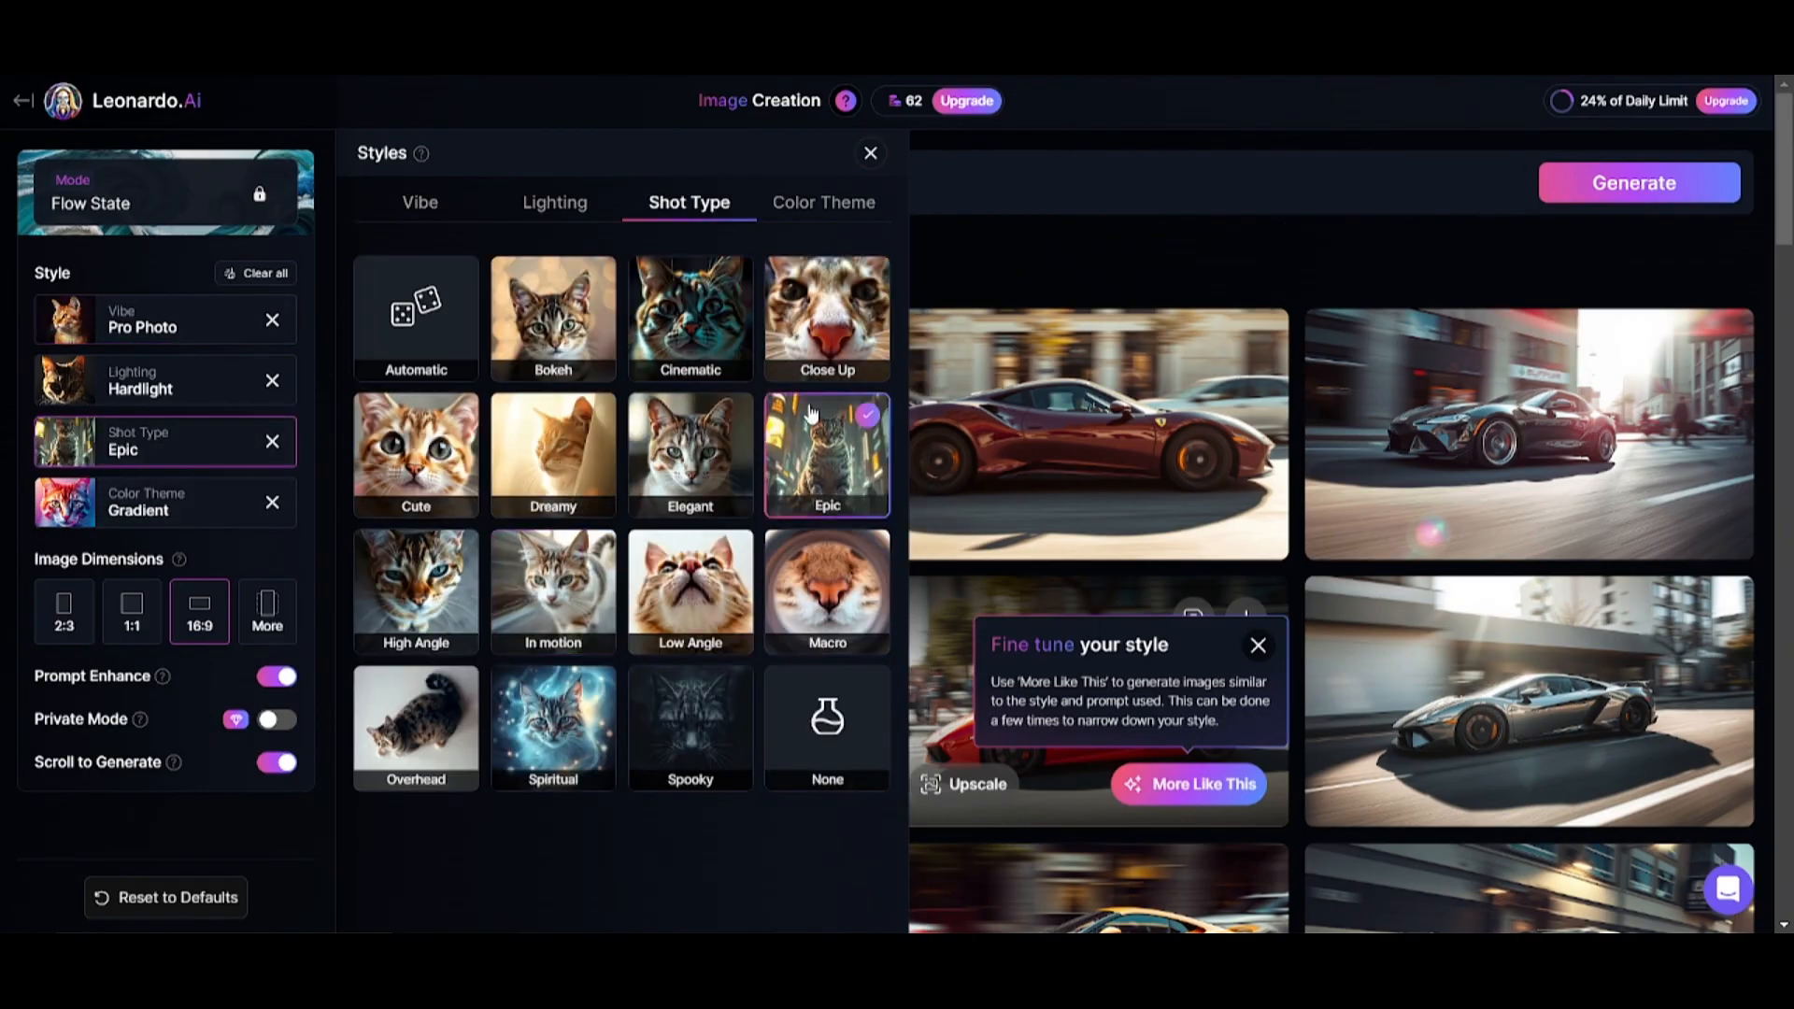
Generate a new stream for the prompt "heavy armored knight in the tropical forest at evening" and review the images.
left_click(1037, 239)
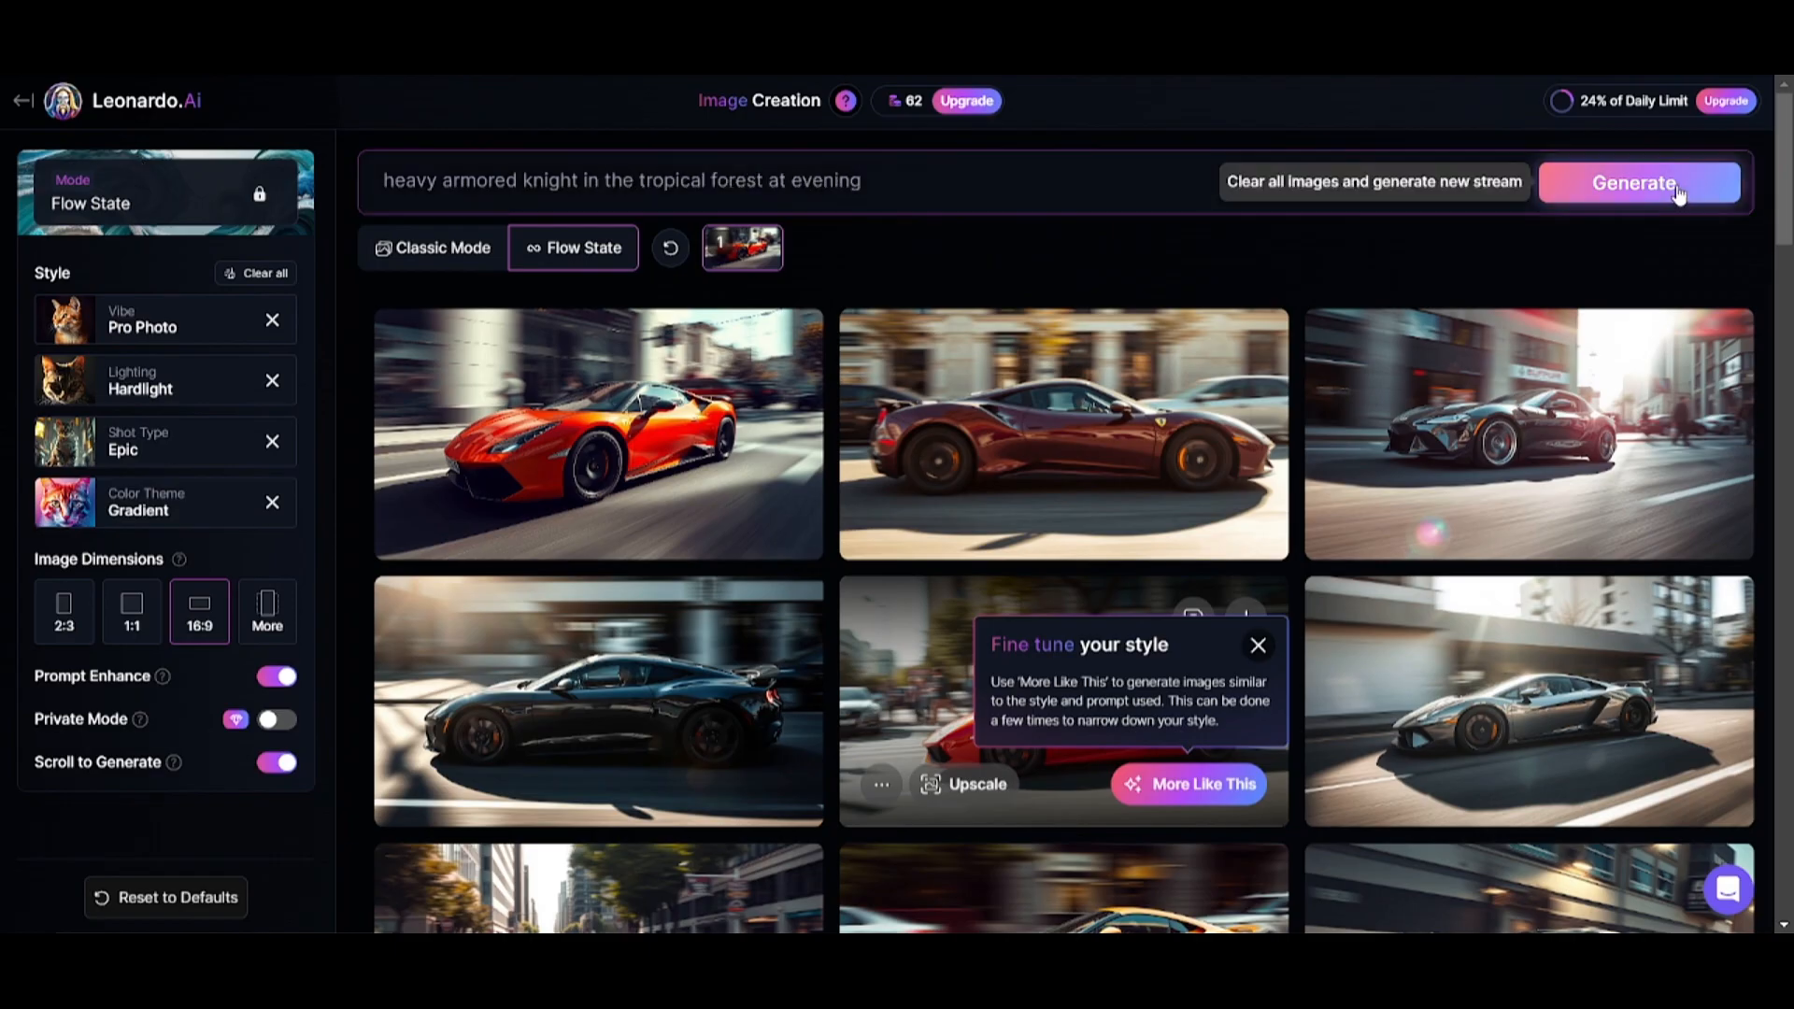
left_click(1608, 182)
scroll(1075, 430, "down", 4)
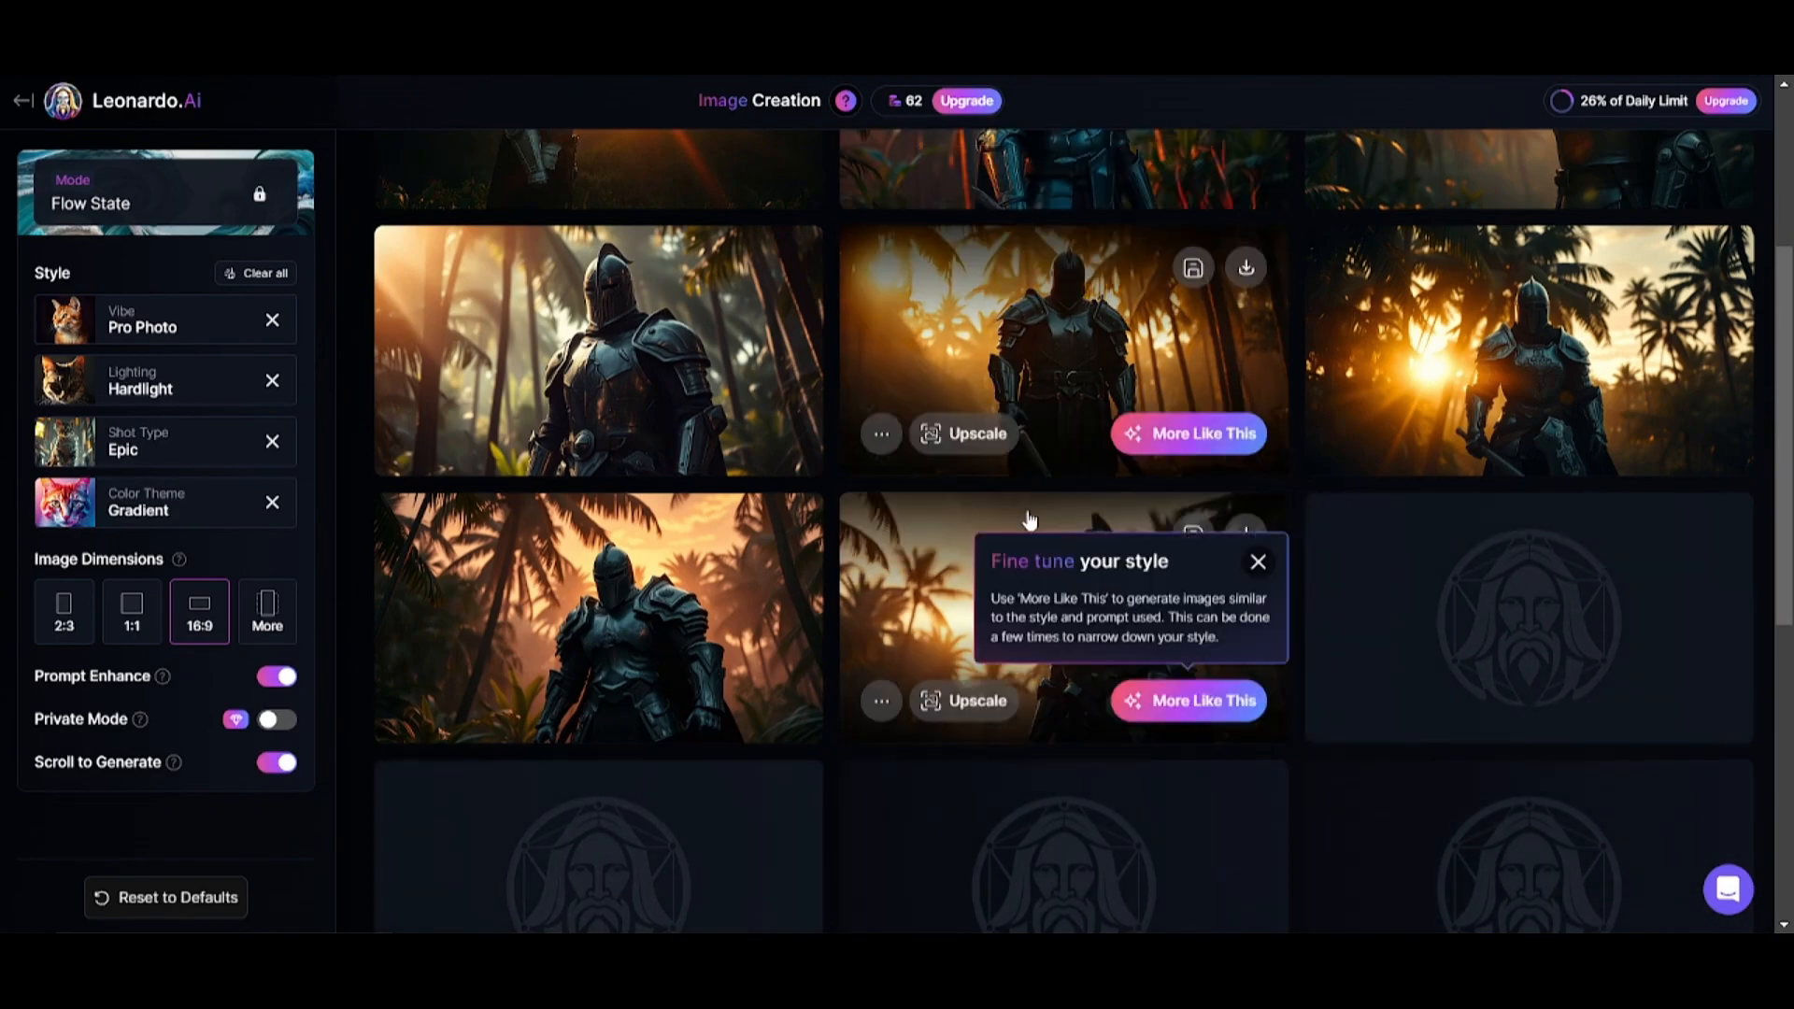
scroll(1051, 476, "up", 4)
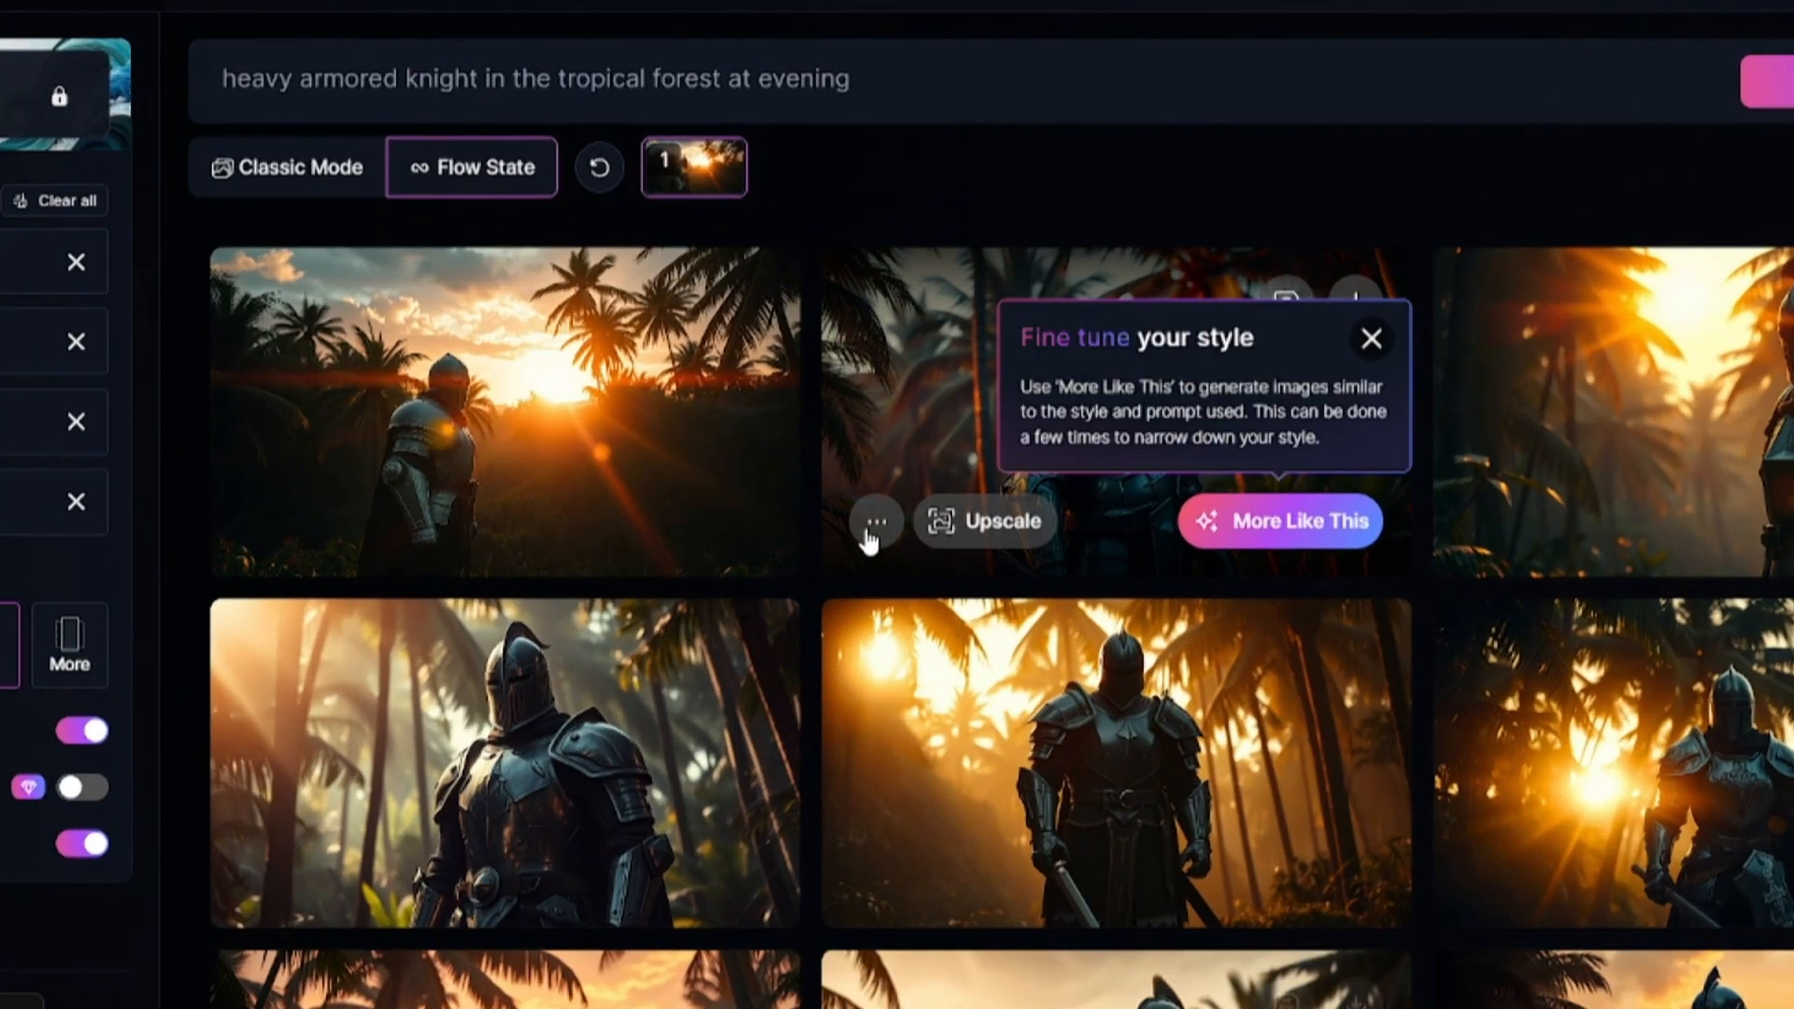
Check the extra actions for the second knight image and generate more images like it.
left_click(880, 519)
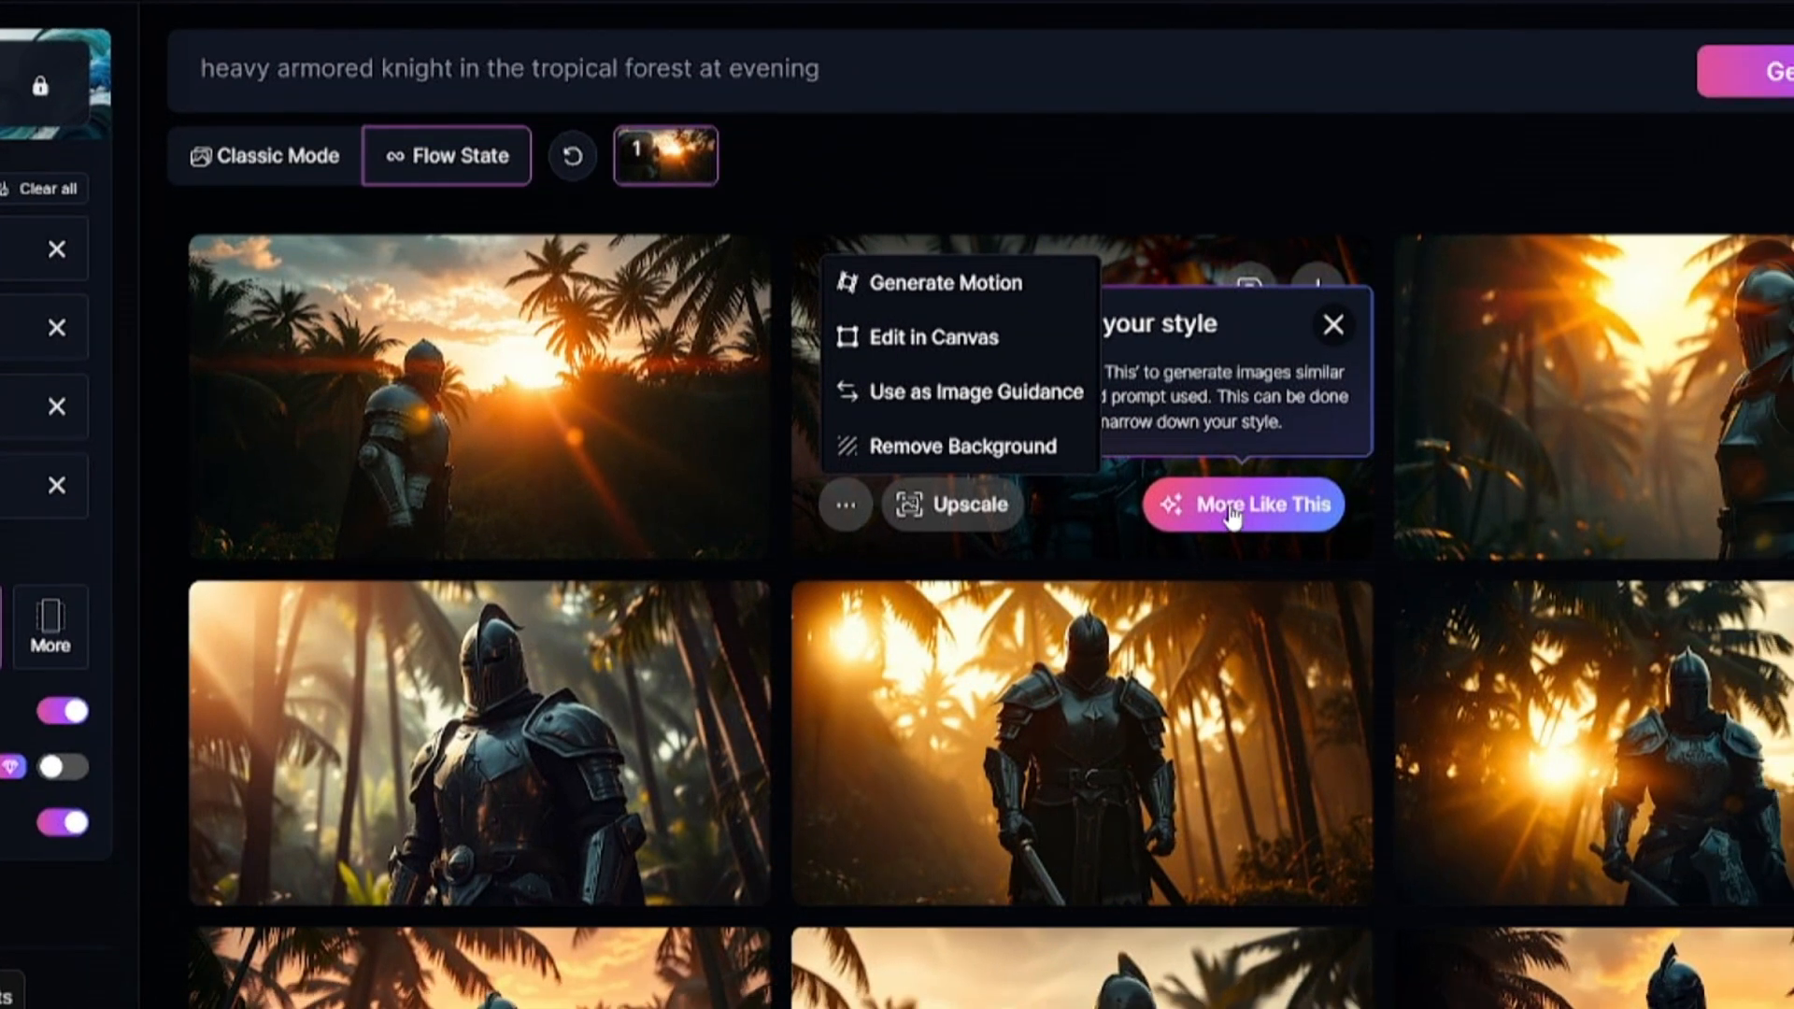
left_click(1256, 521)
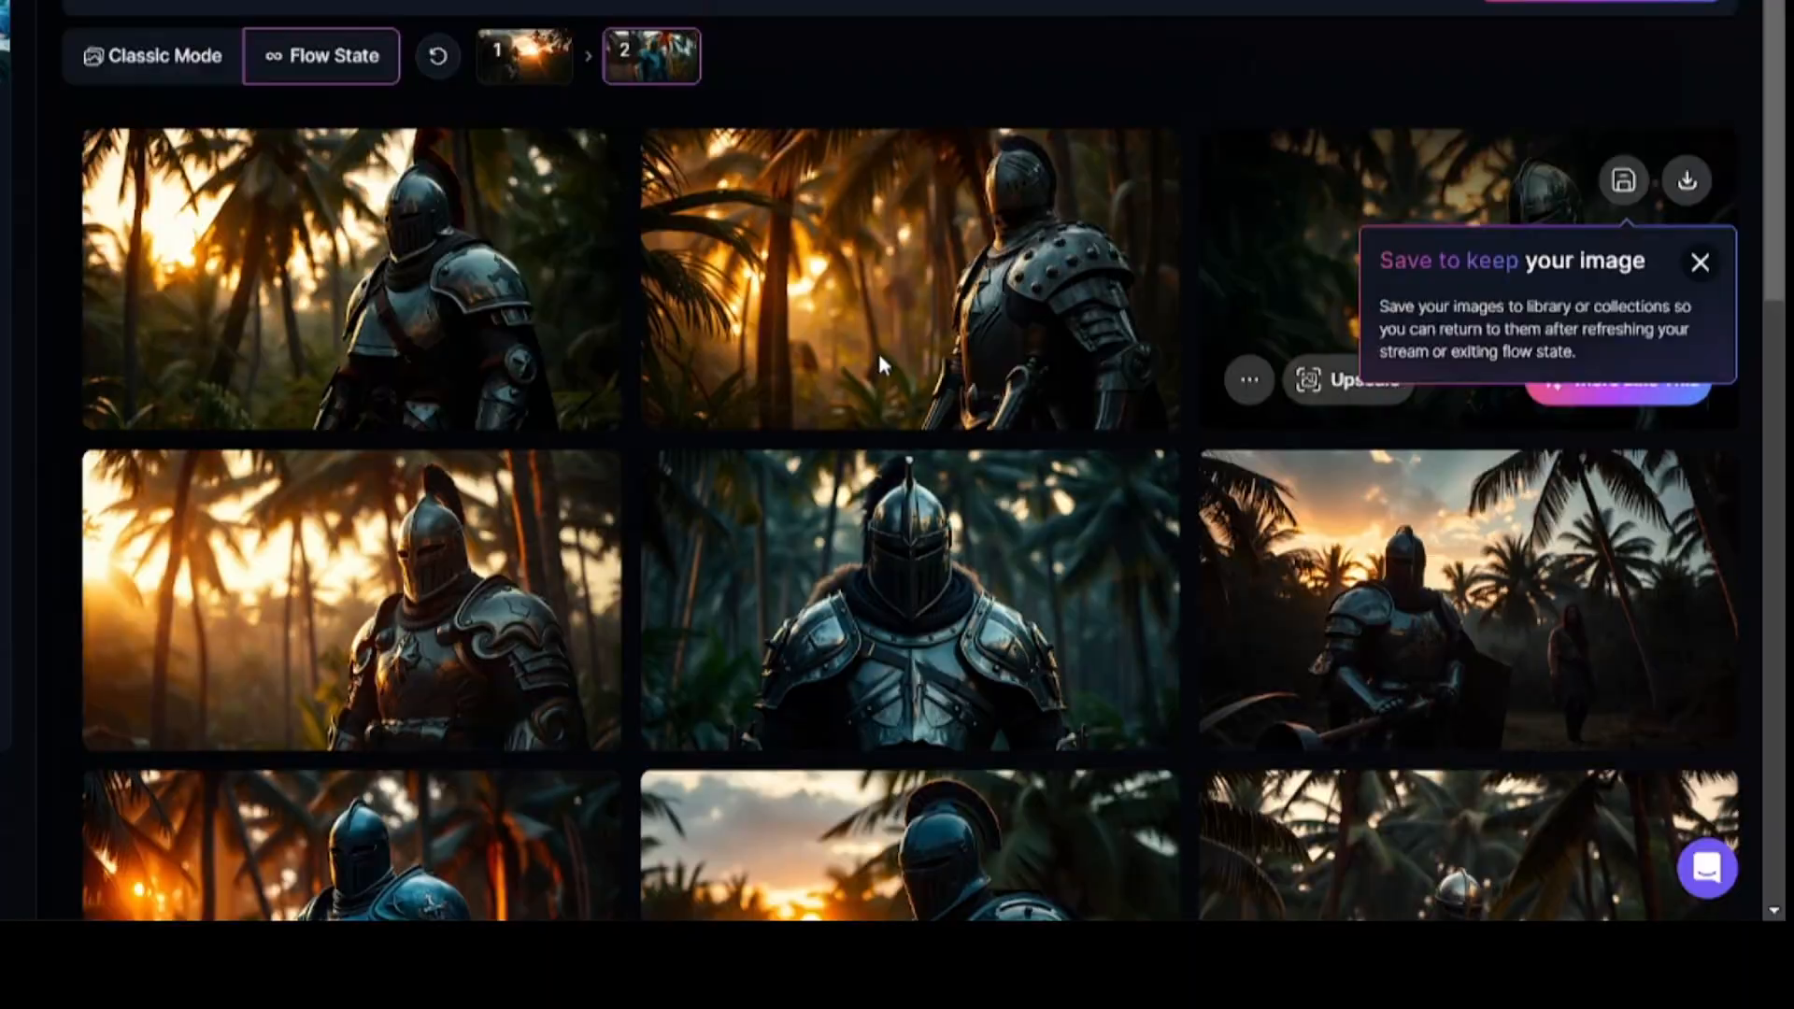
scroll(880, 360, "up", 2)
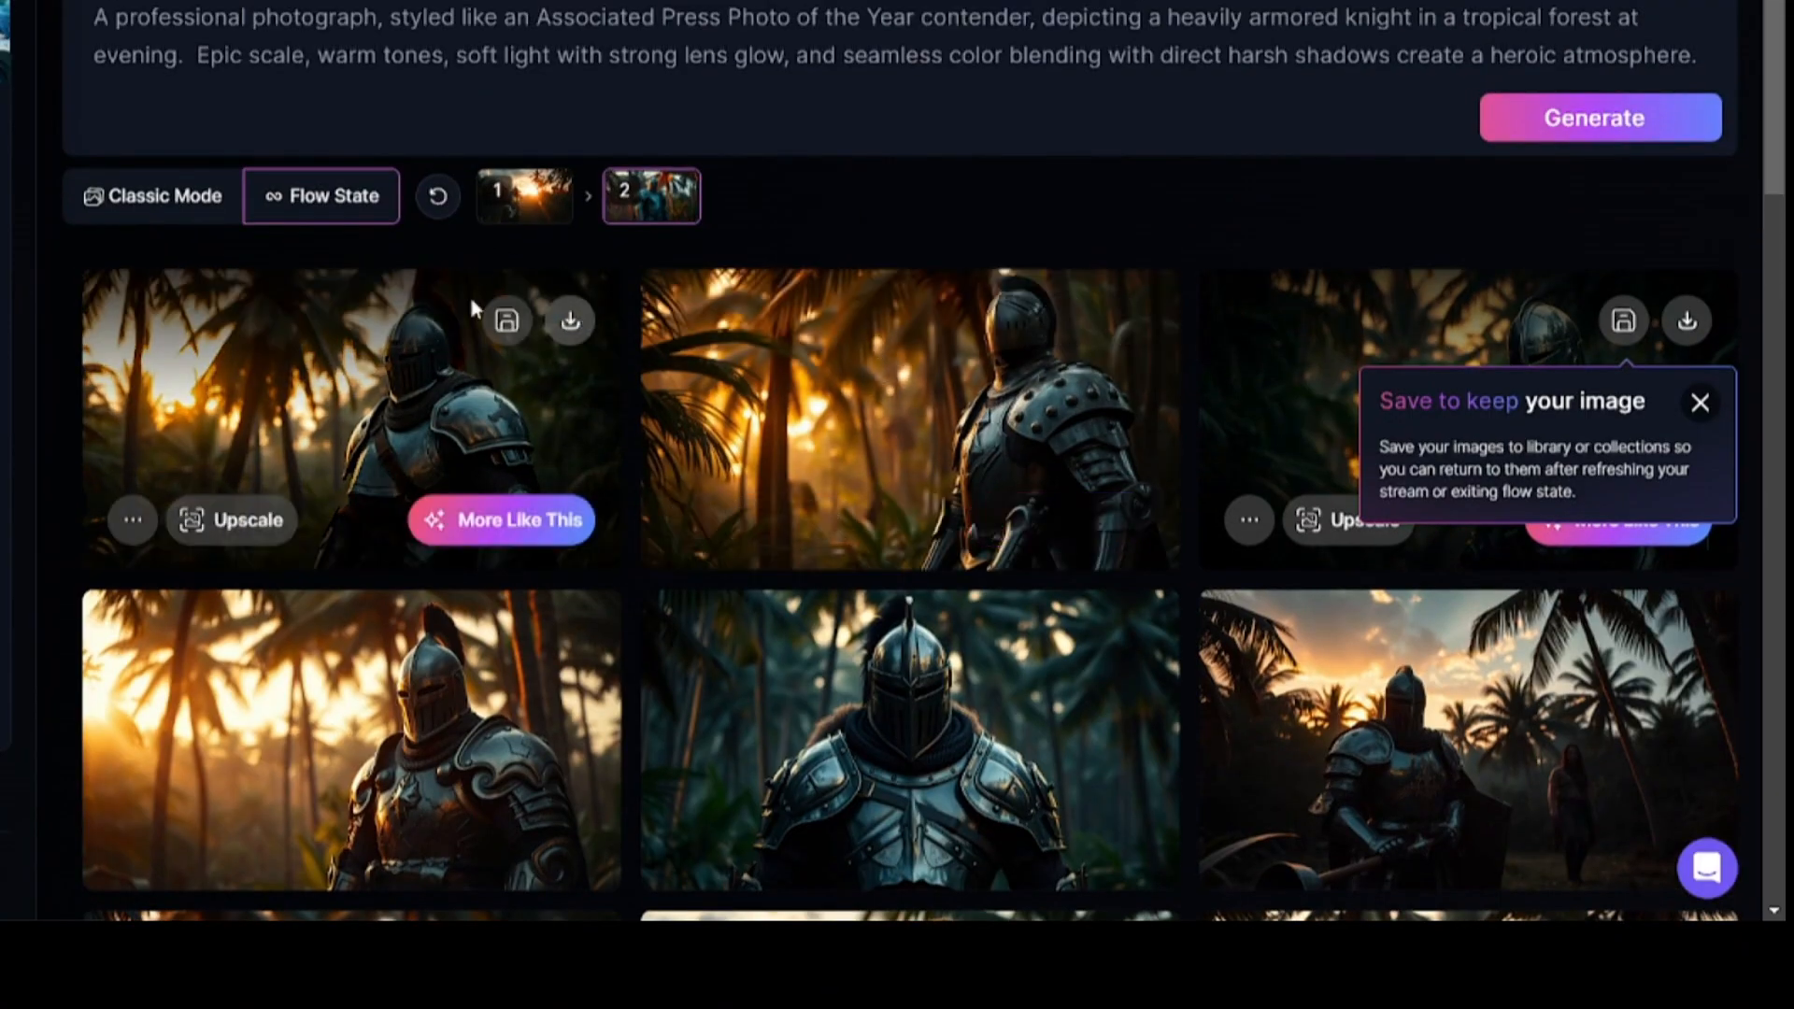
Check the extra actions of the first knight image and switch from Flow State back to Classic Mode.
left_click(131, 521)
left_click(189, 417)
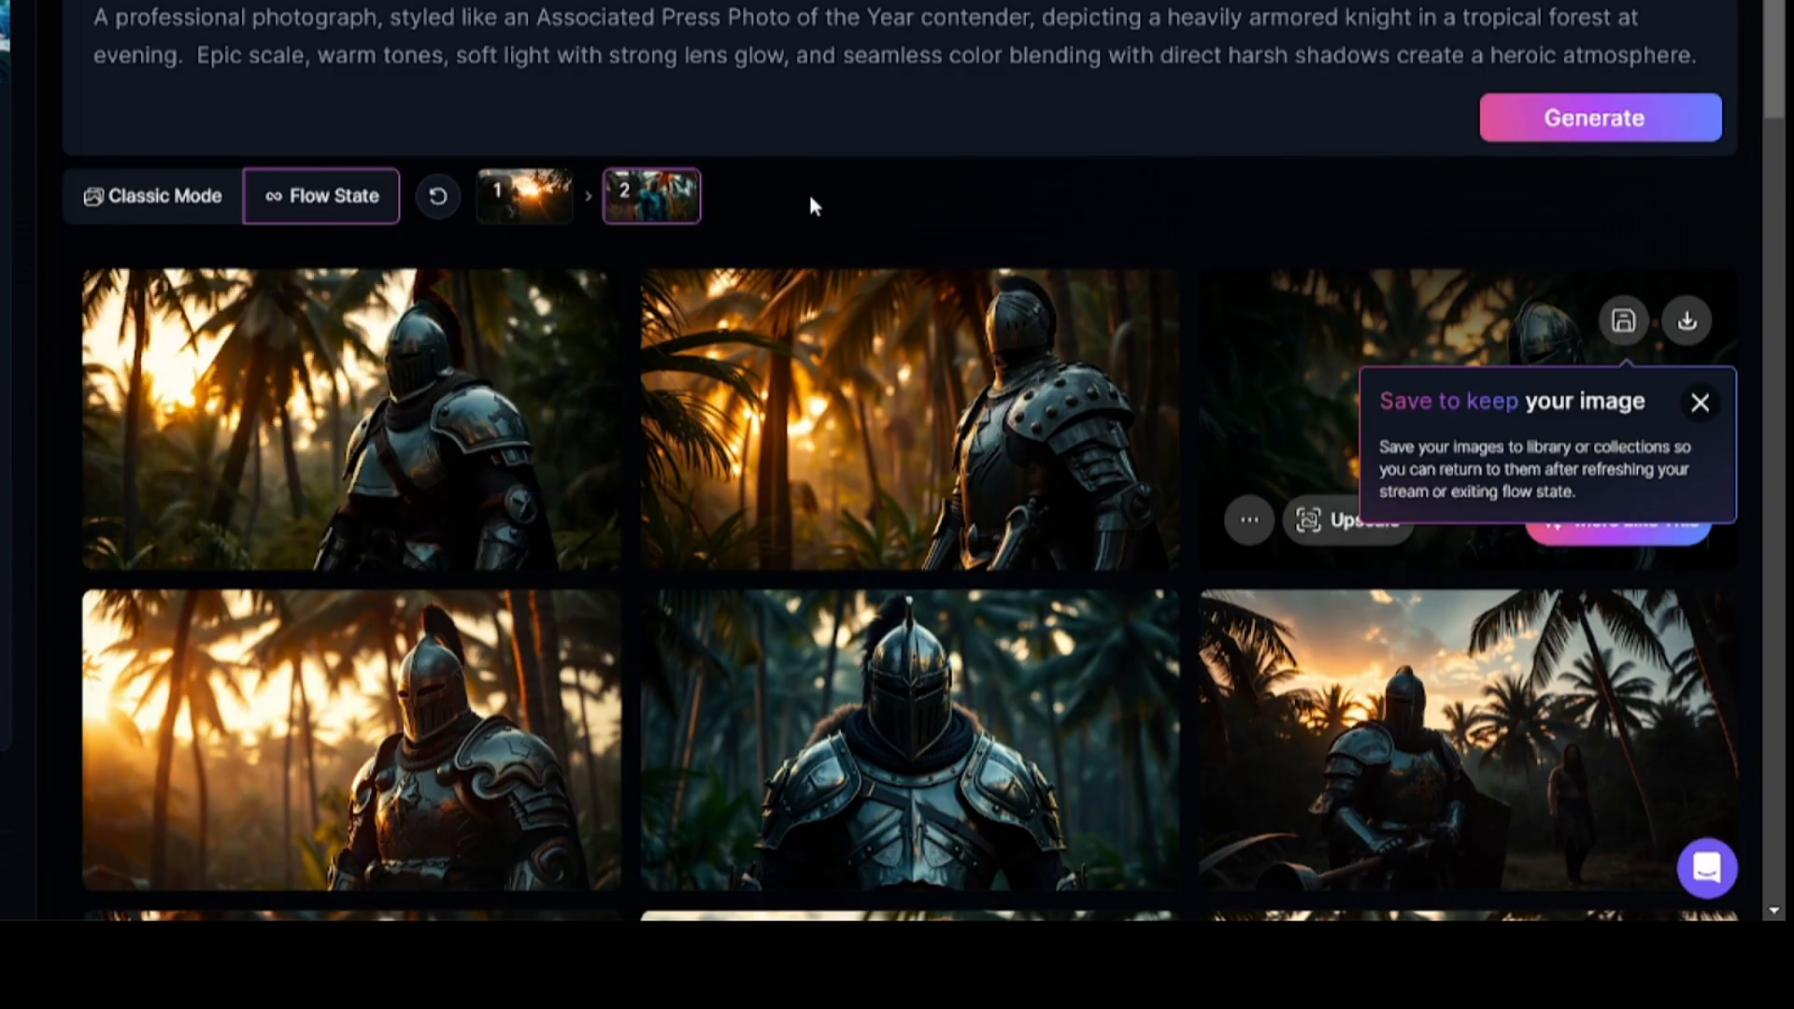
left_click(165, 201)
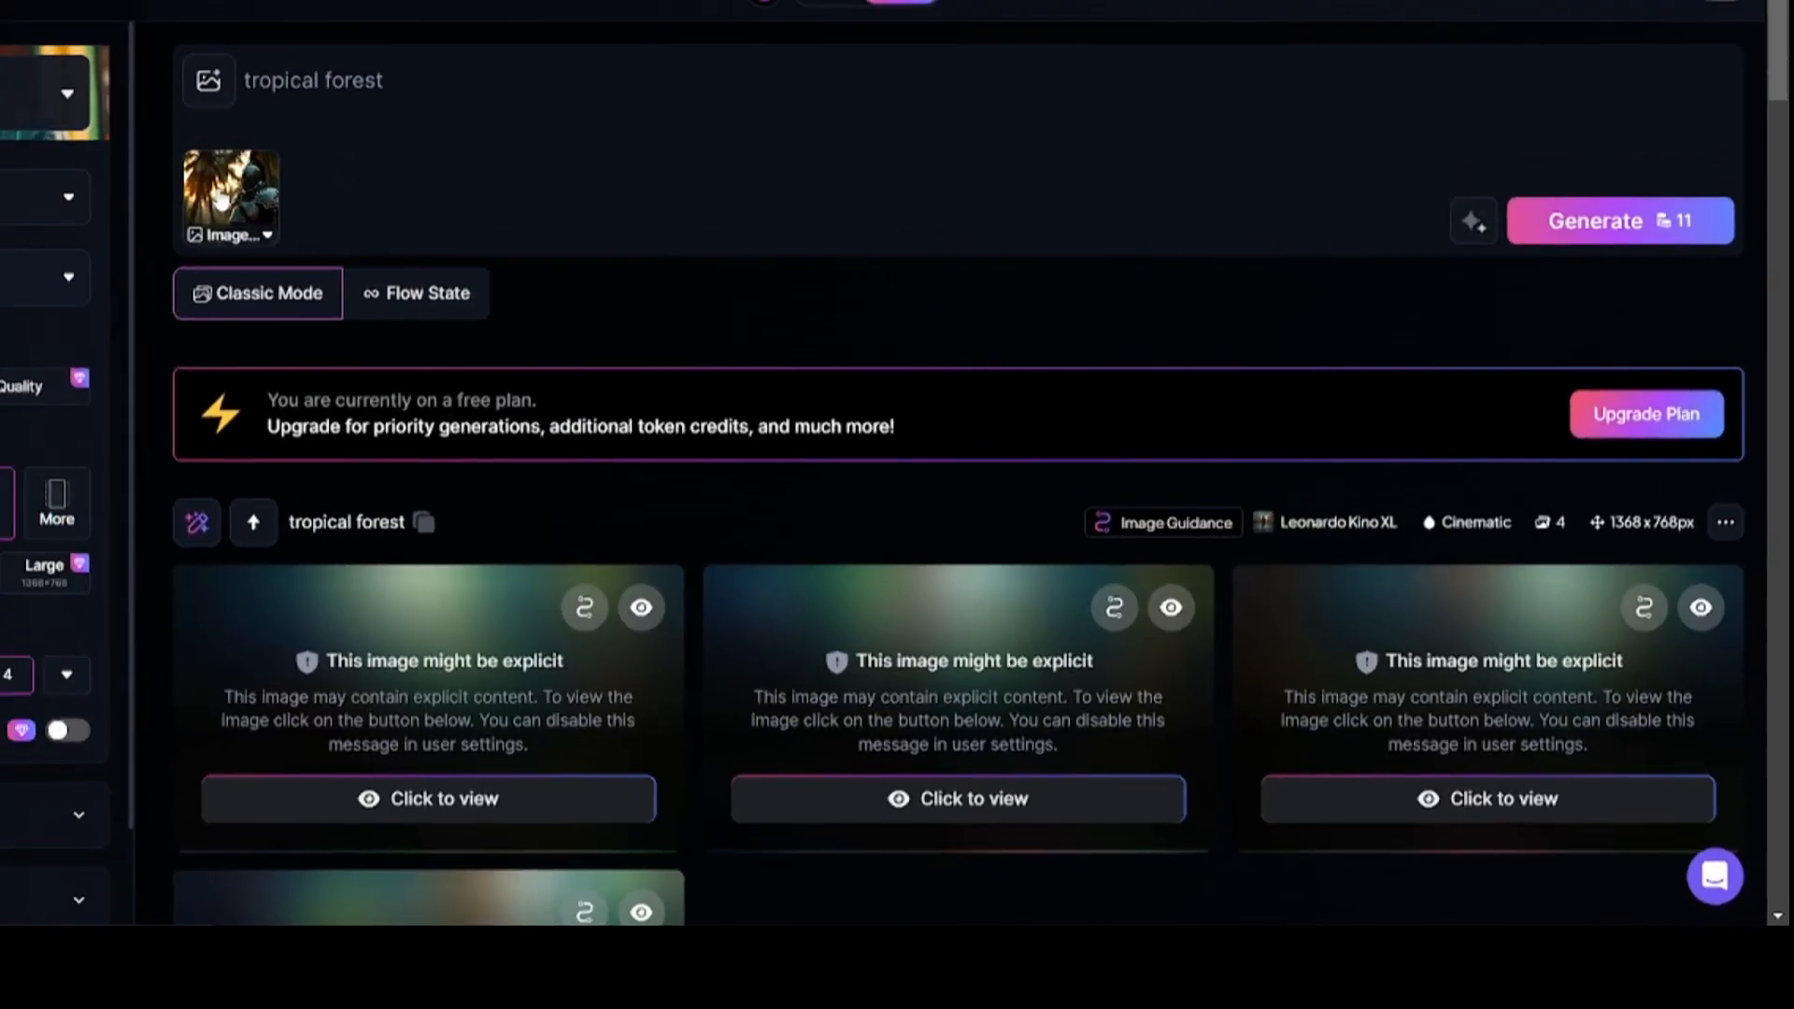
left_click(112, 147)
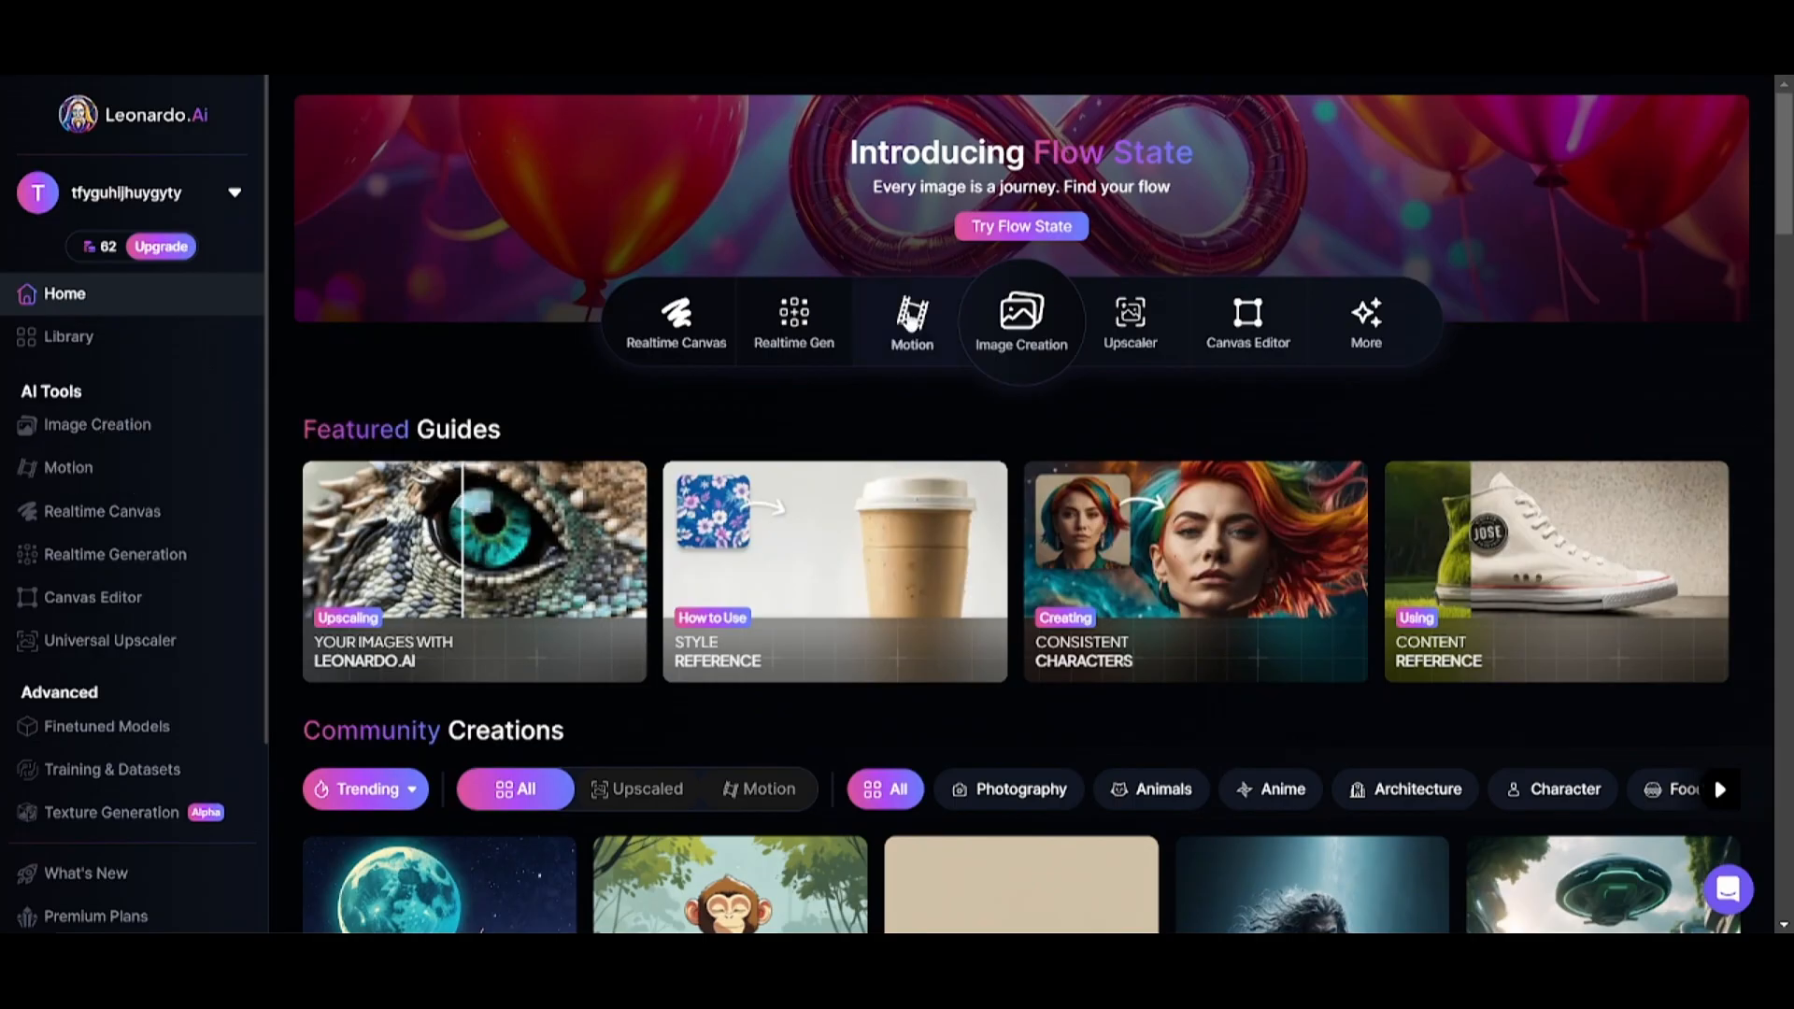
Examine the Motion tool's source image and strength settings, and close its dialog.
left_click(911, 318)
scroll(745, 692, "down", 1)
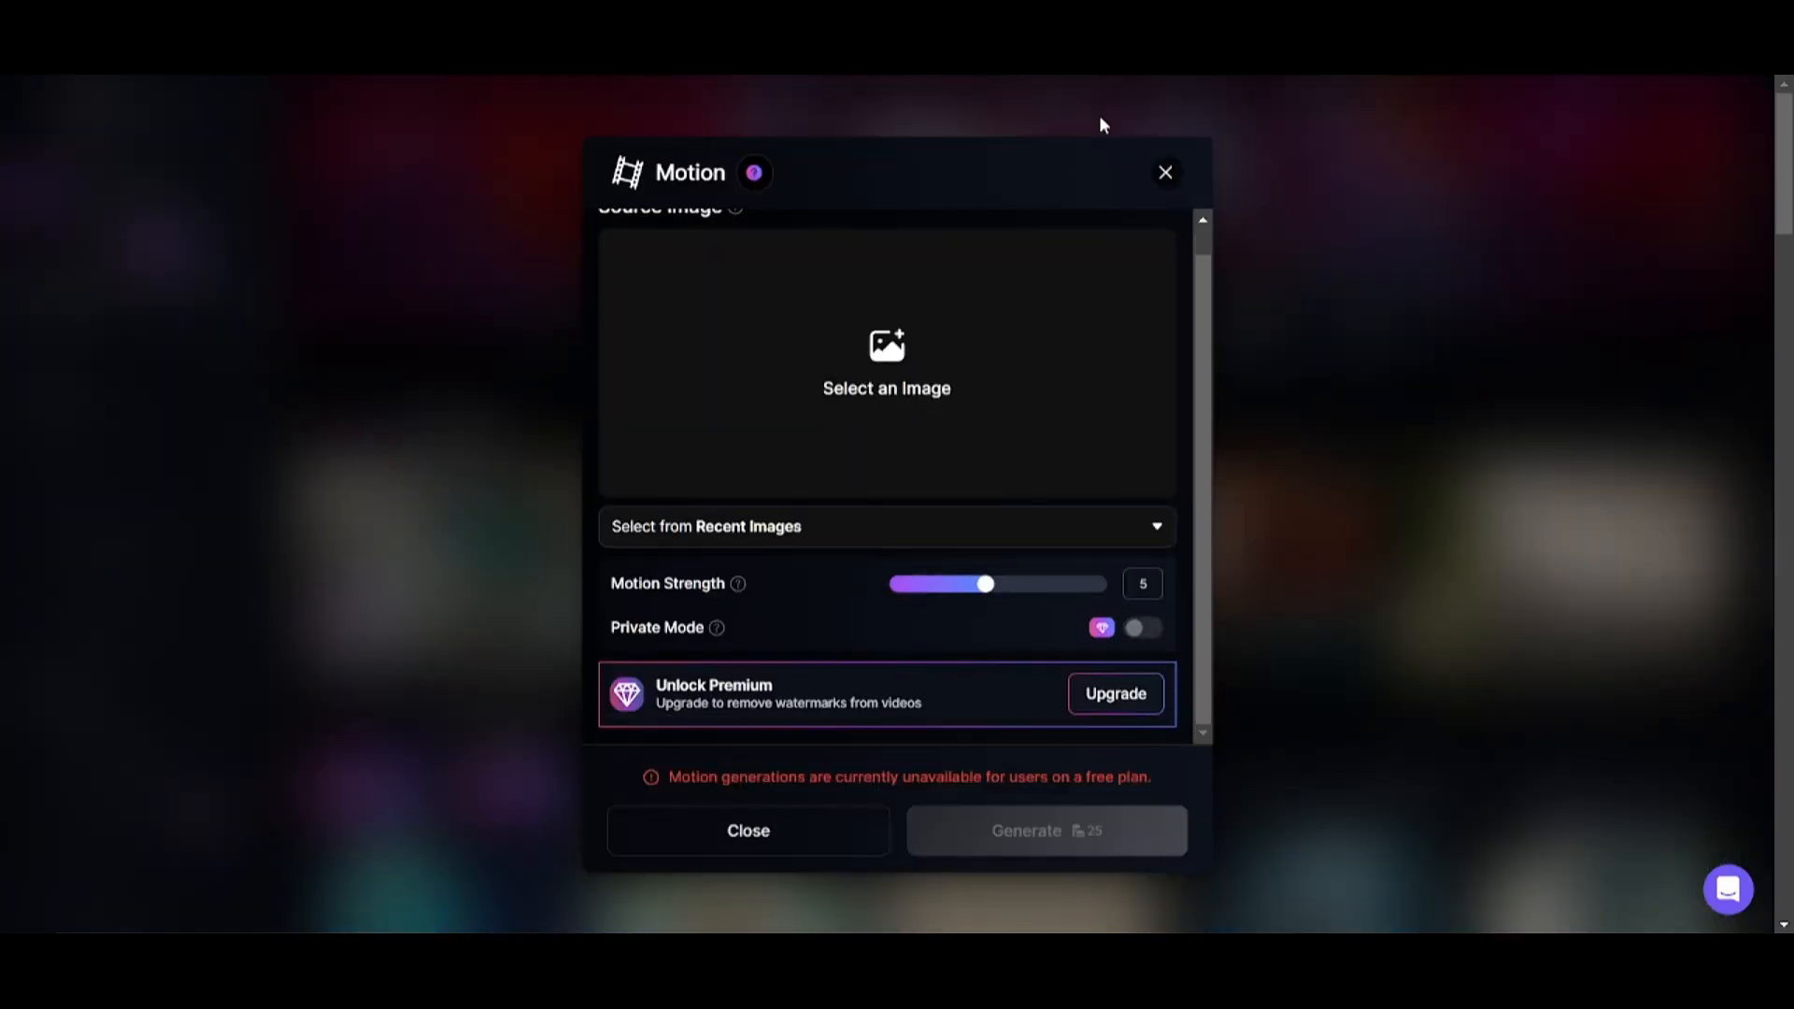
left_click(1168, 177)
Filter the Community Creations to Motion and browse the animated examples.
scroll(501, 592, "down", 2)
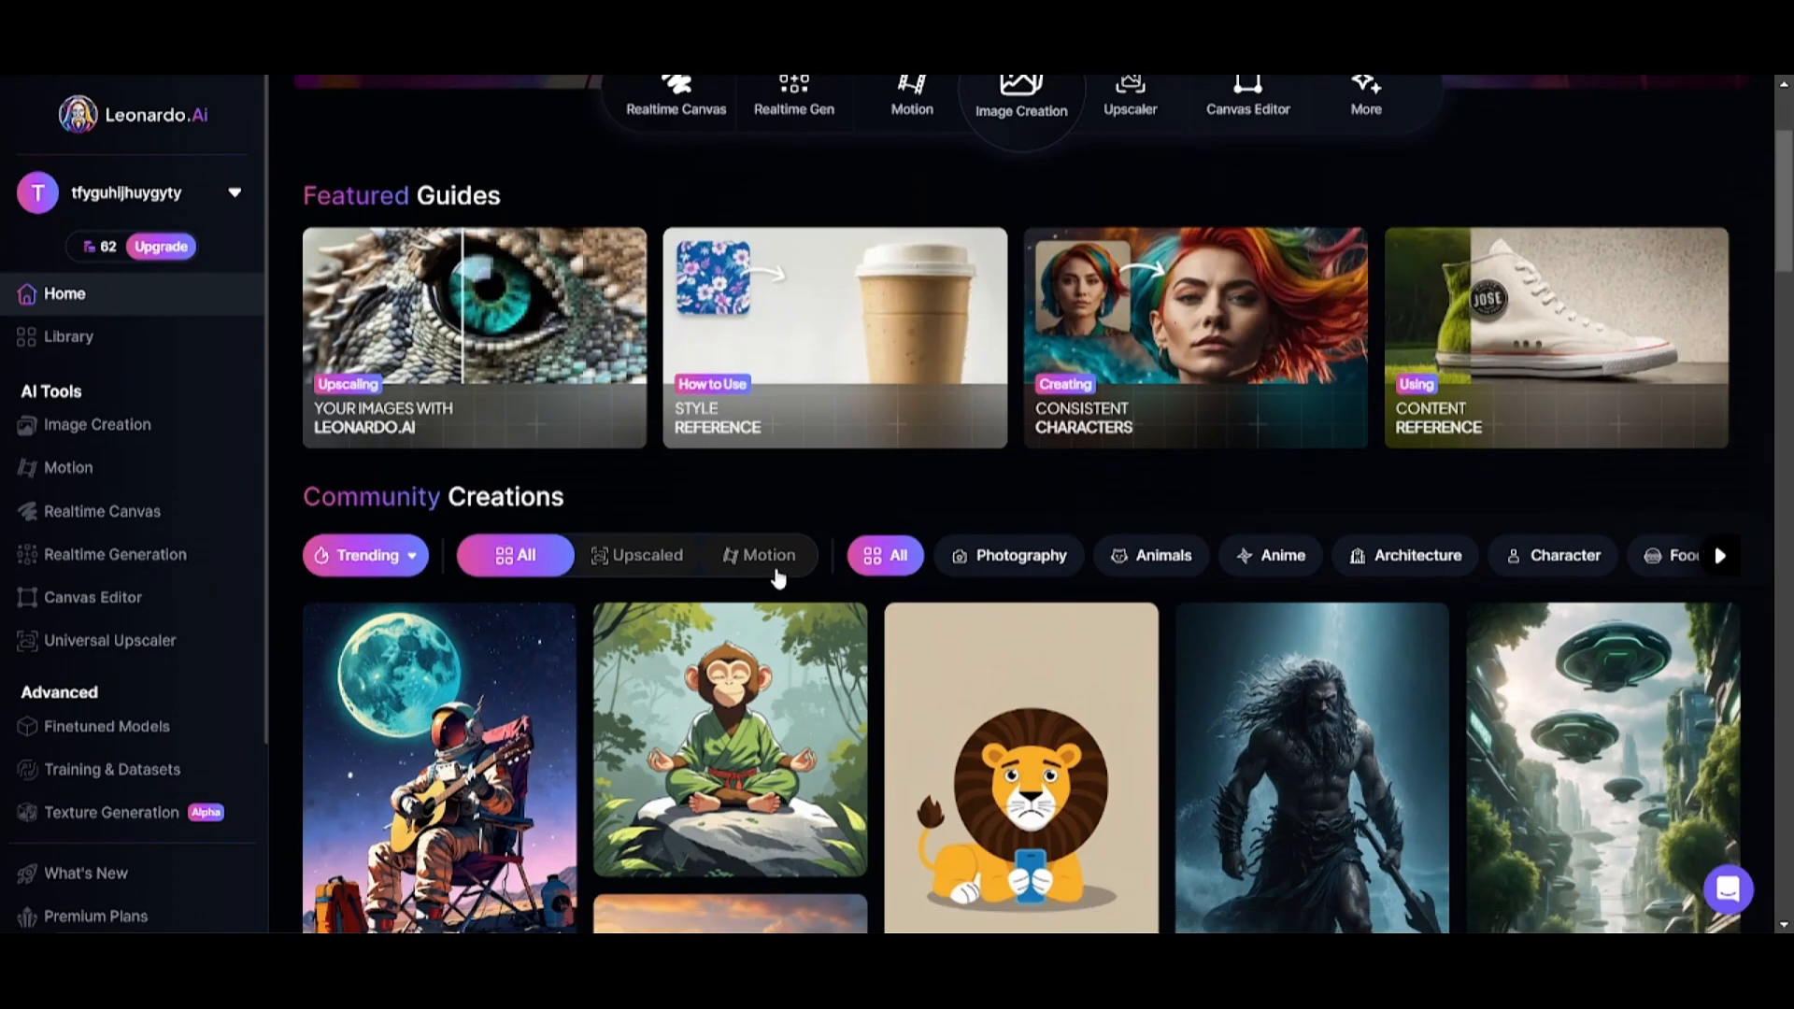
left_click(769, 555)
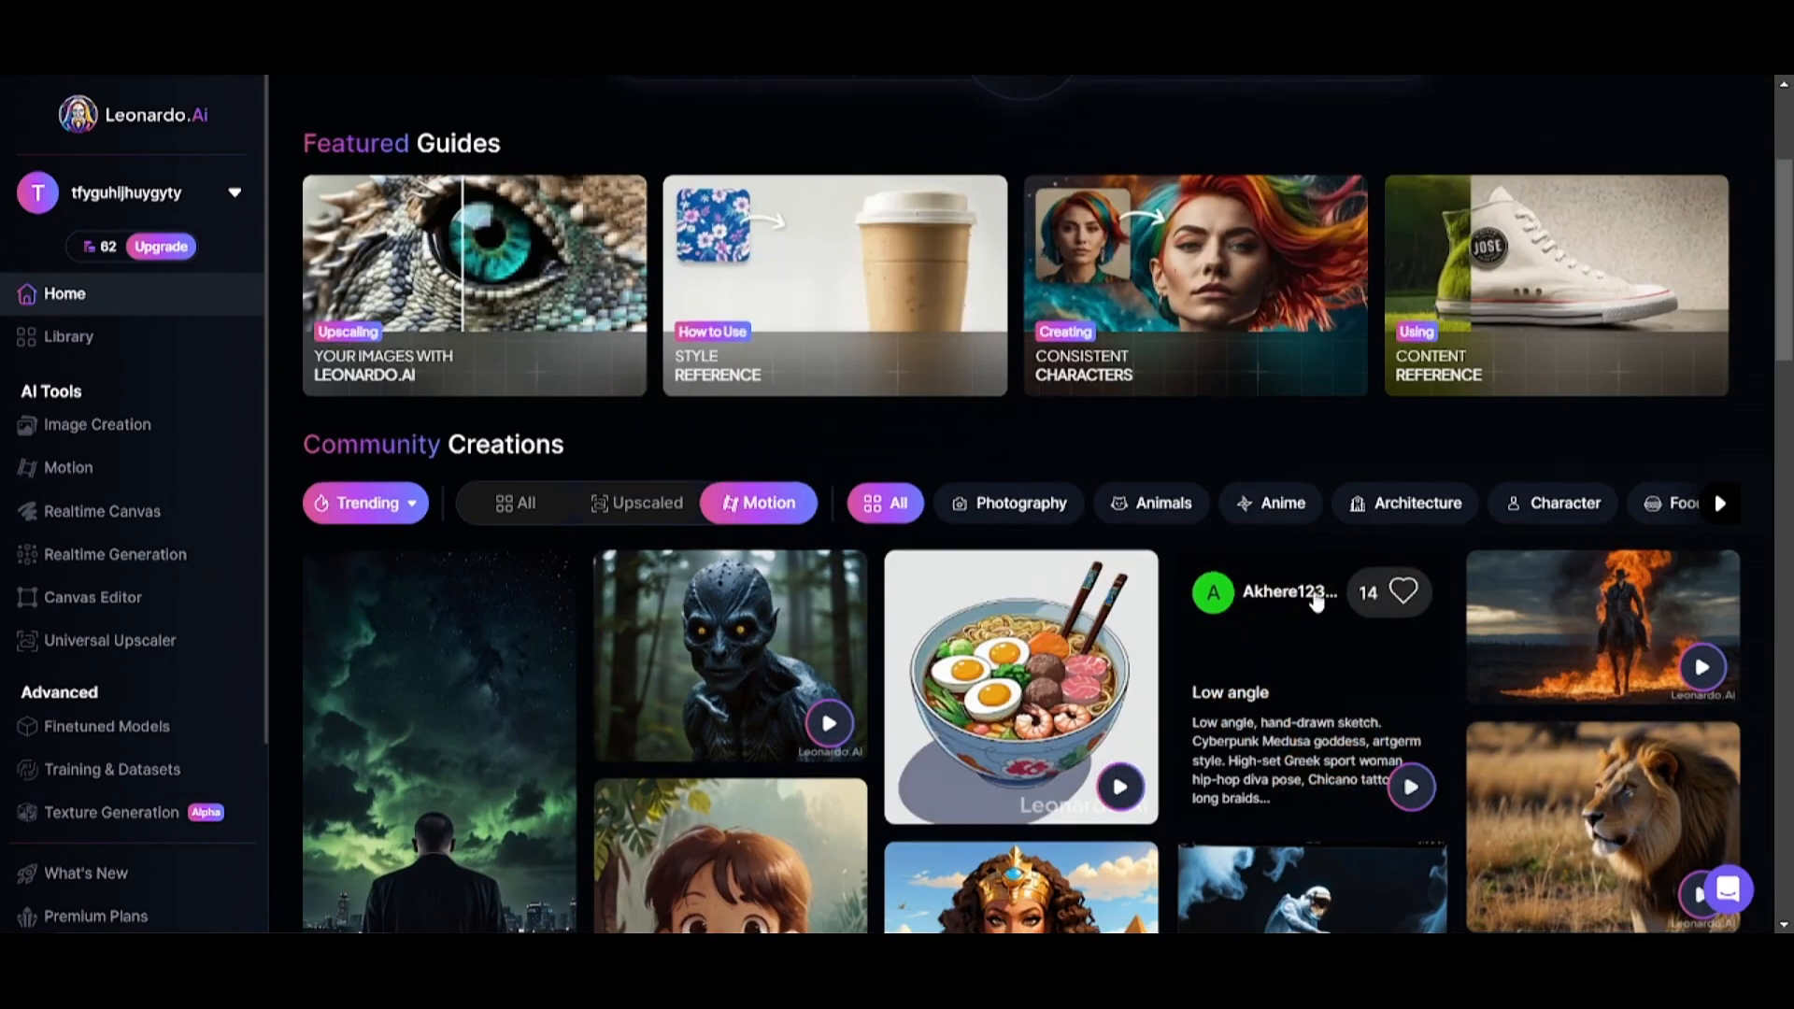
scroll(471, 772, "down", 3)
left_click(745, 677)
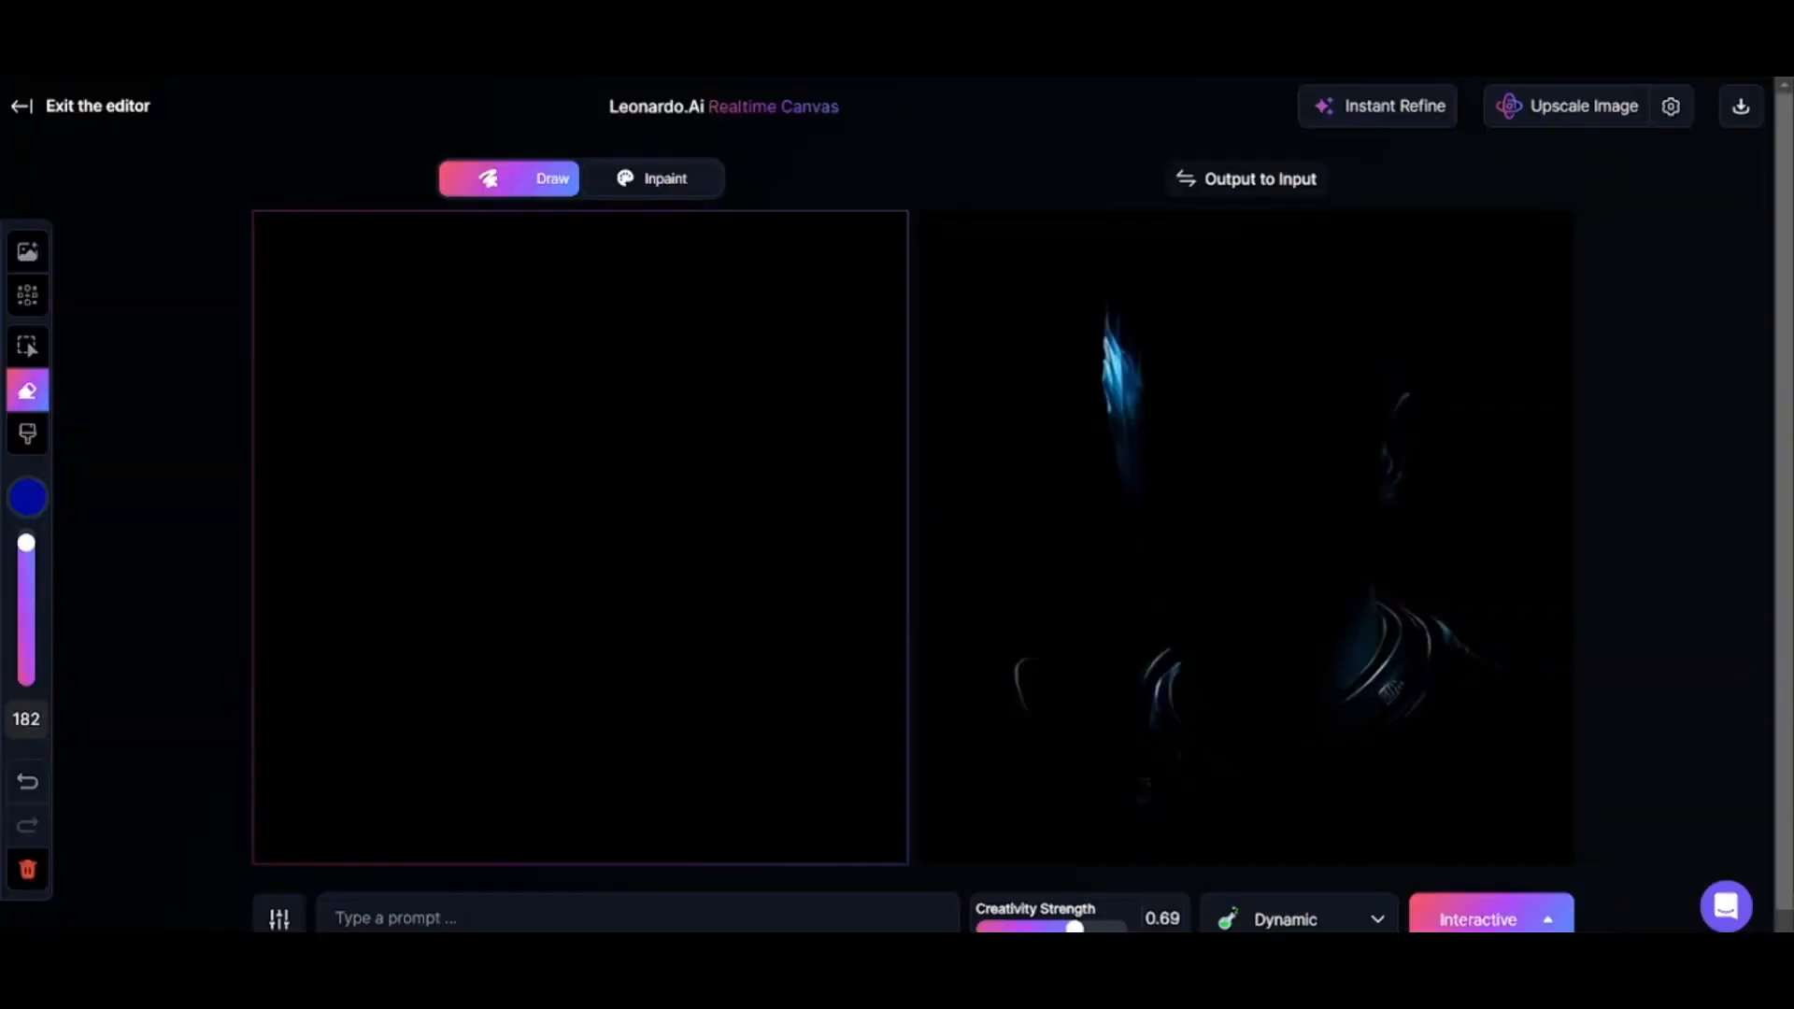
Enter the Realtime Canvas prompt "house on the beach" and paint a blue sea strip across the lower canvas with a size 66 brush.
type("e on the beach")
left_click_drag(26, 542, 31, 619)
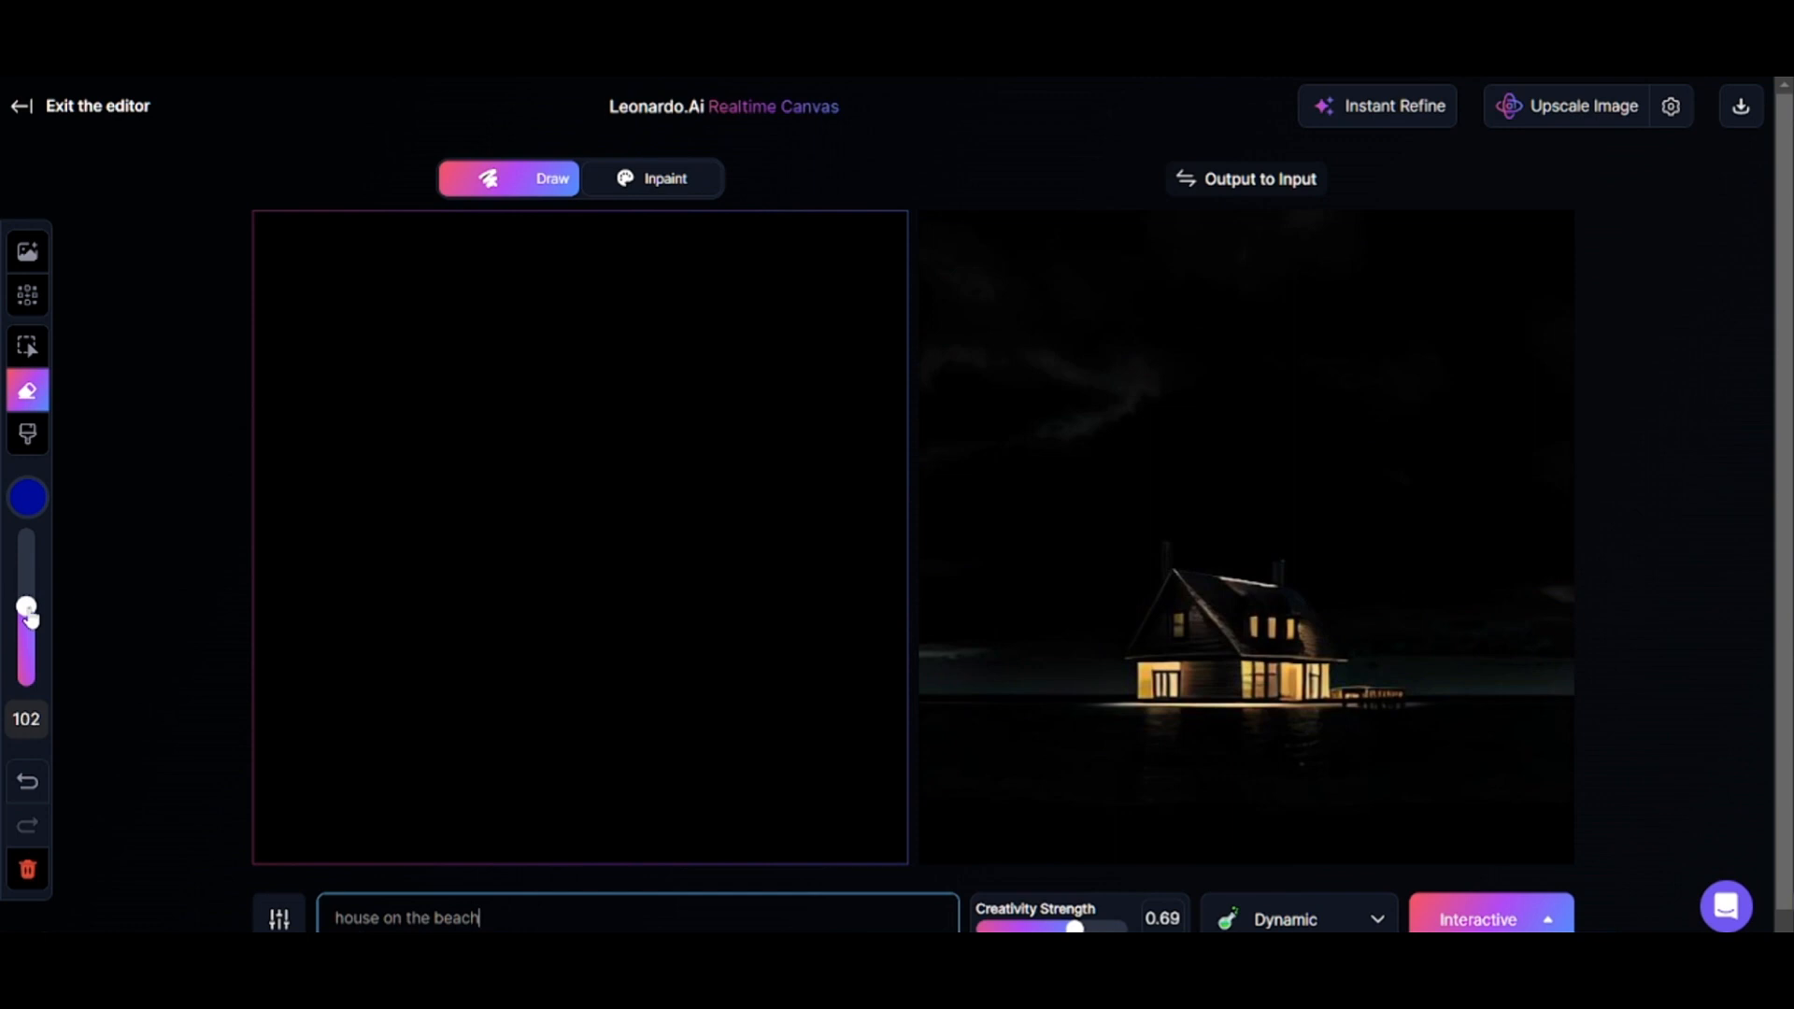
left_click(31, 501)
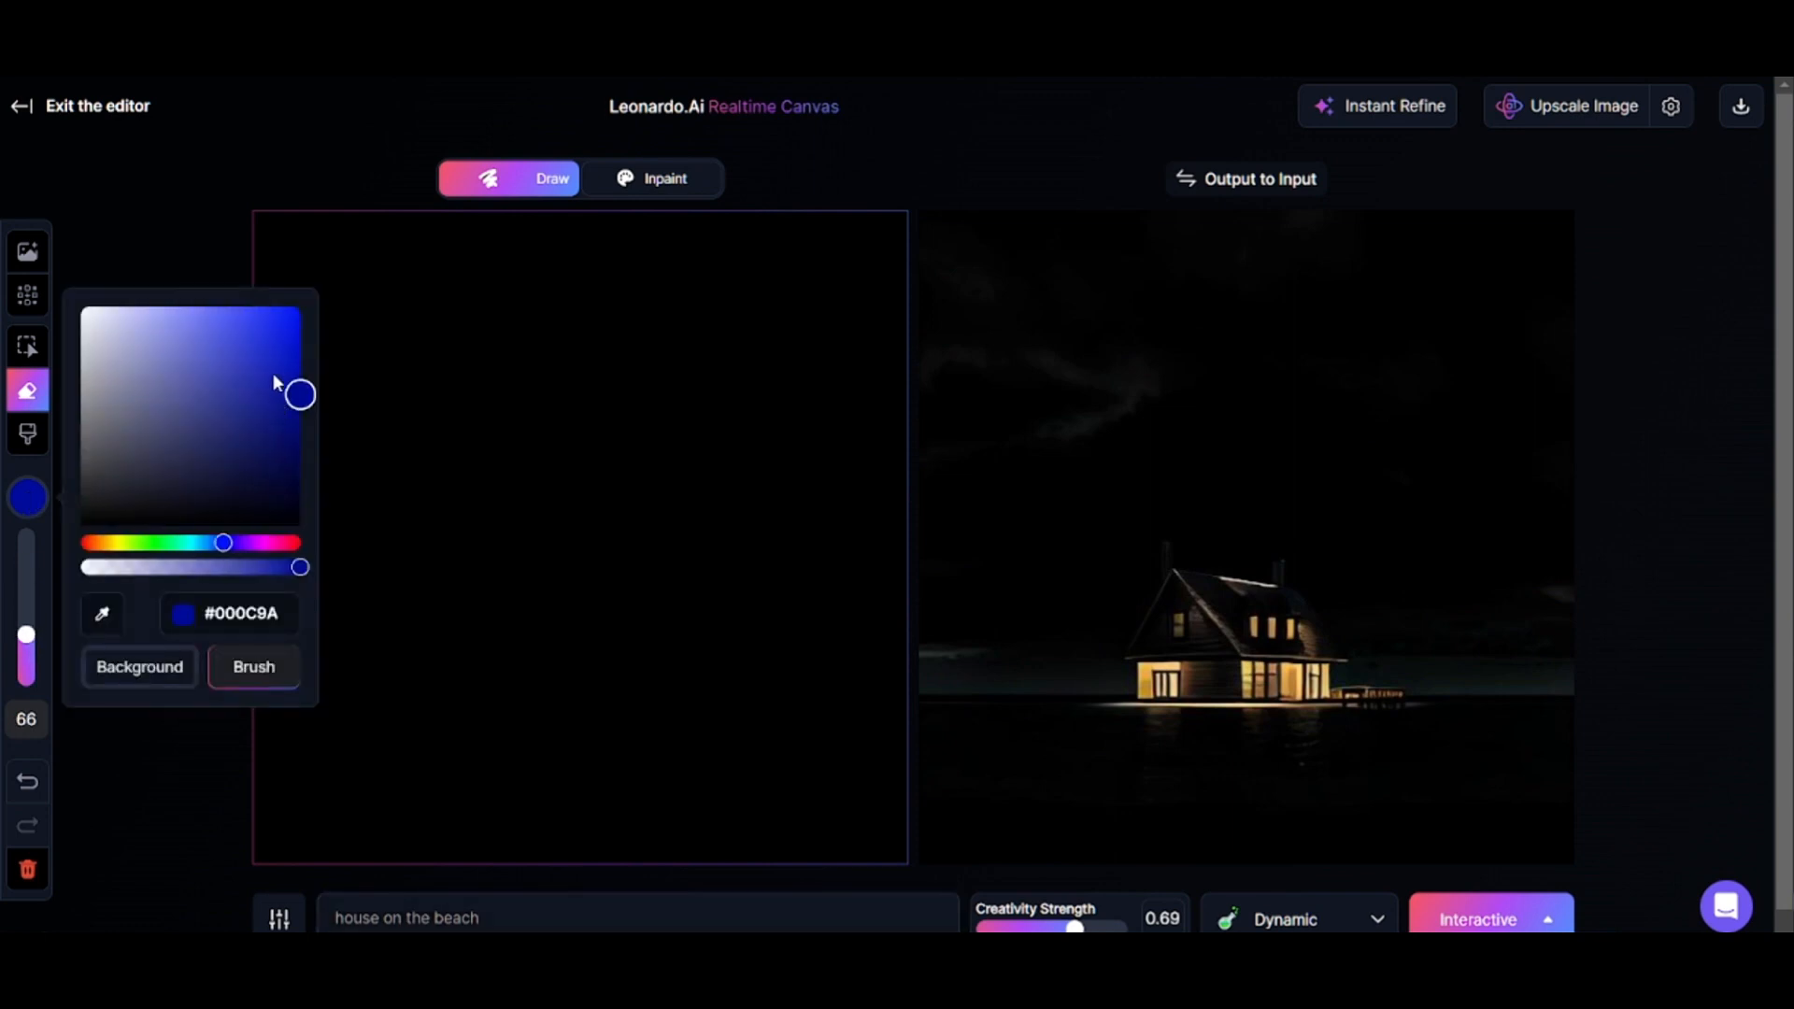
left_click(27, 432)
left_click_drag(271, 699, 603, 701)
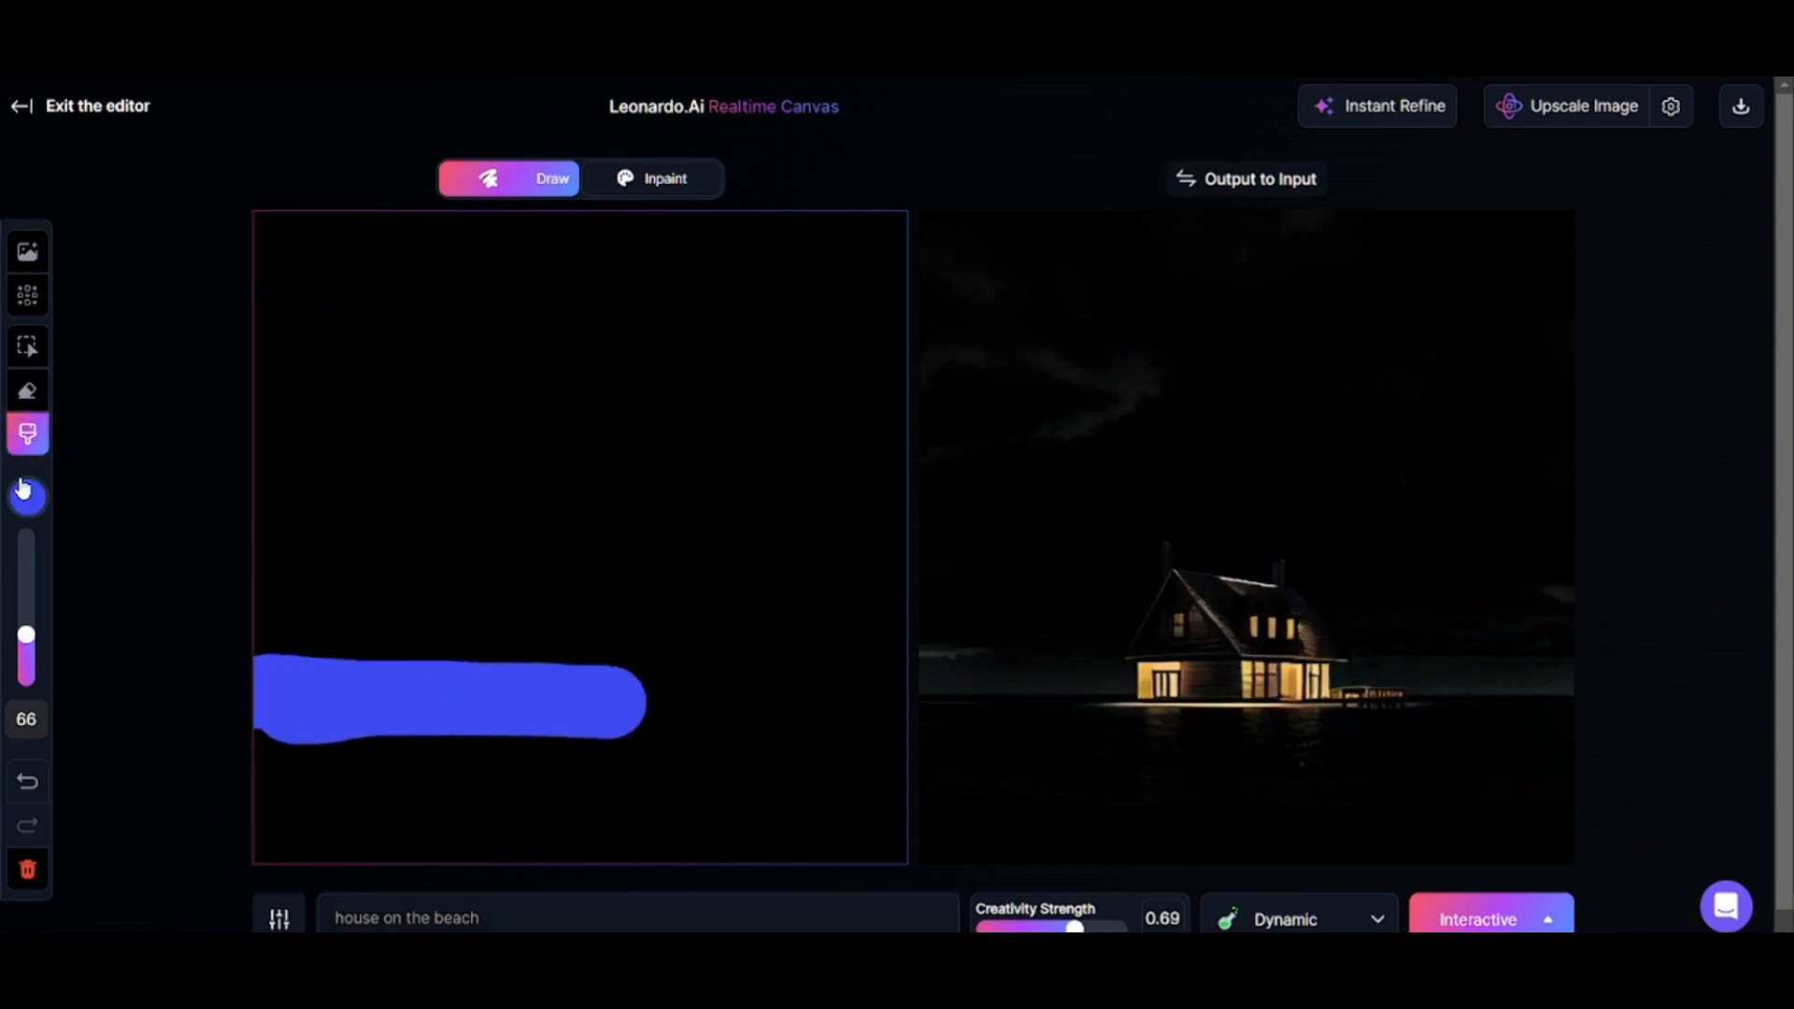
Paint a yellow sand area across the canvas below the blue sea strip.
left_click(23, 488)
left_click_drag(226, 543, 108, 543)
left_click_drag(7, 626, 23, 657)
mouse_move(278, 750)
left_mouse_down()
mouse_move(409, 753)
mouse_move(620, 829)
mouse_move(267, 759)
left_mouse_up()
Paint a dark brown patch above the sand at the canvas's right edge.
left_click(27, 496)
left_click(117, 543)
left_click_drag(117, 543, 103, 543)
left_click(162, 408)
left_click(208, 483)
left_click_drag(806, 629, 862, 652)
Fill the sky above the sea and sand with light blue, using a size 161 brush.
left_click(27, 496)
left_click(221, 543)
left_click_drag(228, 336, 190, 194)
left_click(27, 561)
mouse_move(832, 263)
left_mouse_down()
mouse_move(512, 259)
mouse_move(692, 433)
mouse_move(813, 439)
left_mouse_up()
Paint a pink cloud band in the sky's upper left and a round pink spot in its upper right.
left_click(27, 496)
left_click(248, 544)
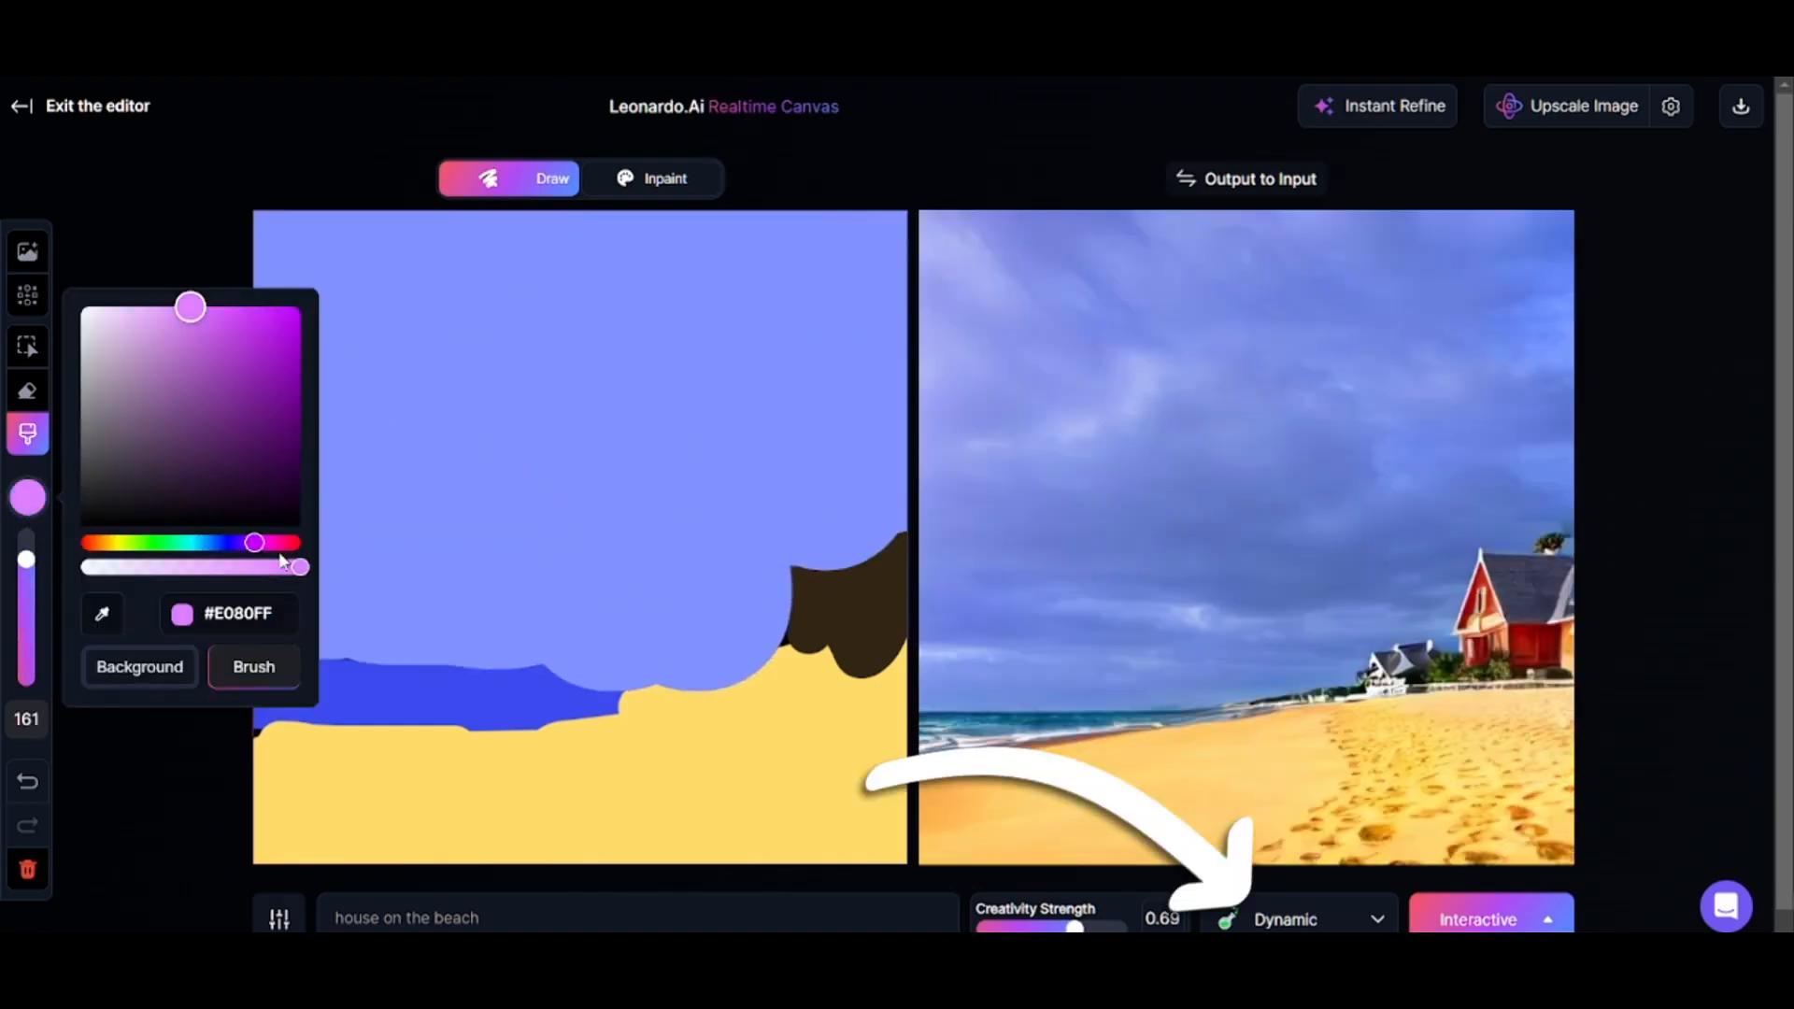
left_click(269, 543)
left_click_drag(524, 267, 148, 212)
left_click(756, 296)
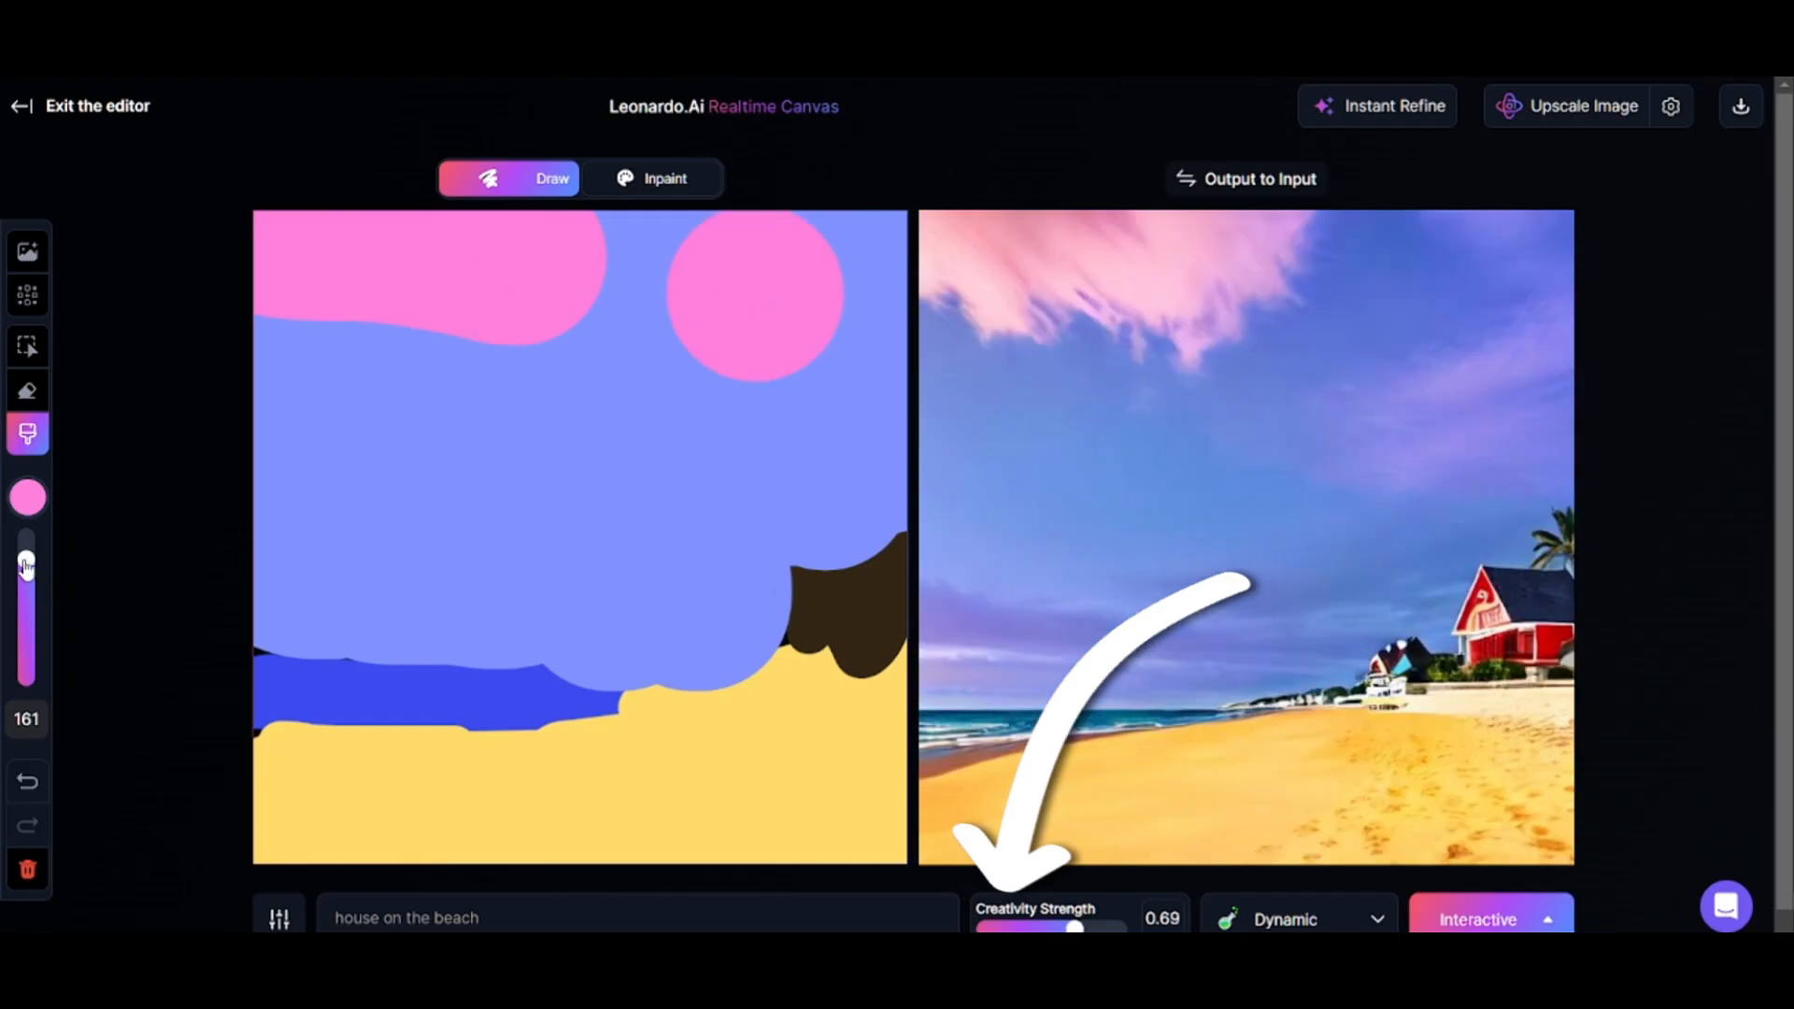
Reduce the brush size to 29 and paint a white block for the house where the sand meets the sky.
left_click_drag(26, 566, 26, 668)
left_click(27, 496)
left_click_drag(188, 300, 80, 300)
left_click_drag(641, 704, 701, 689)
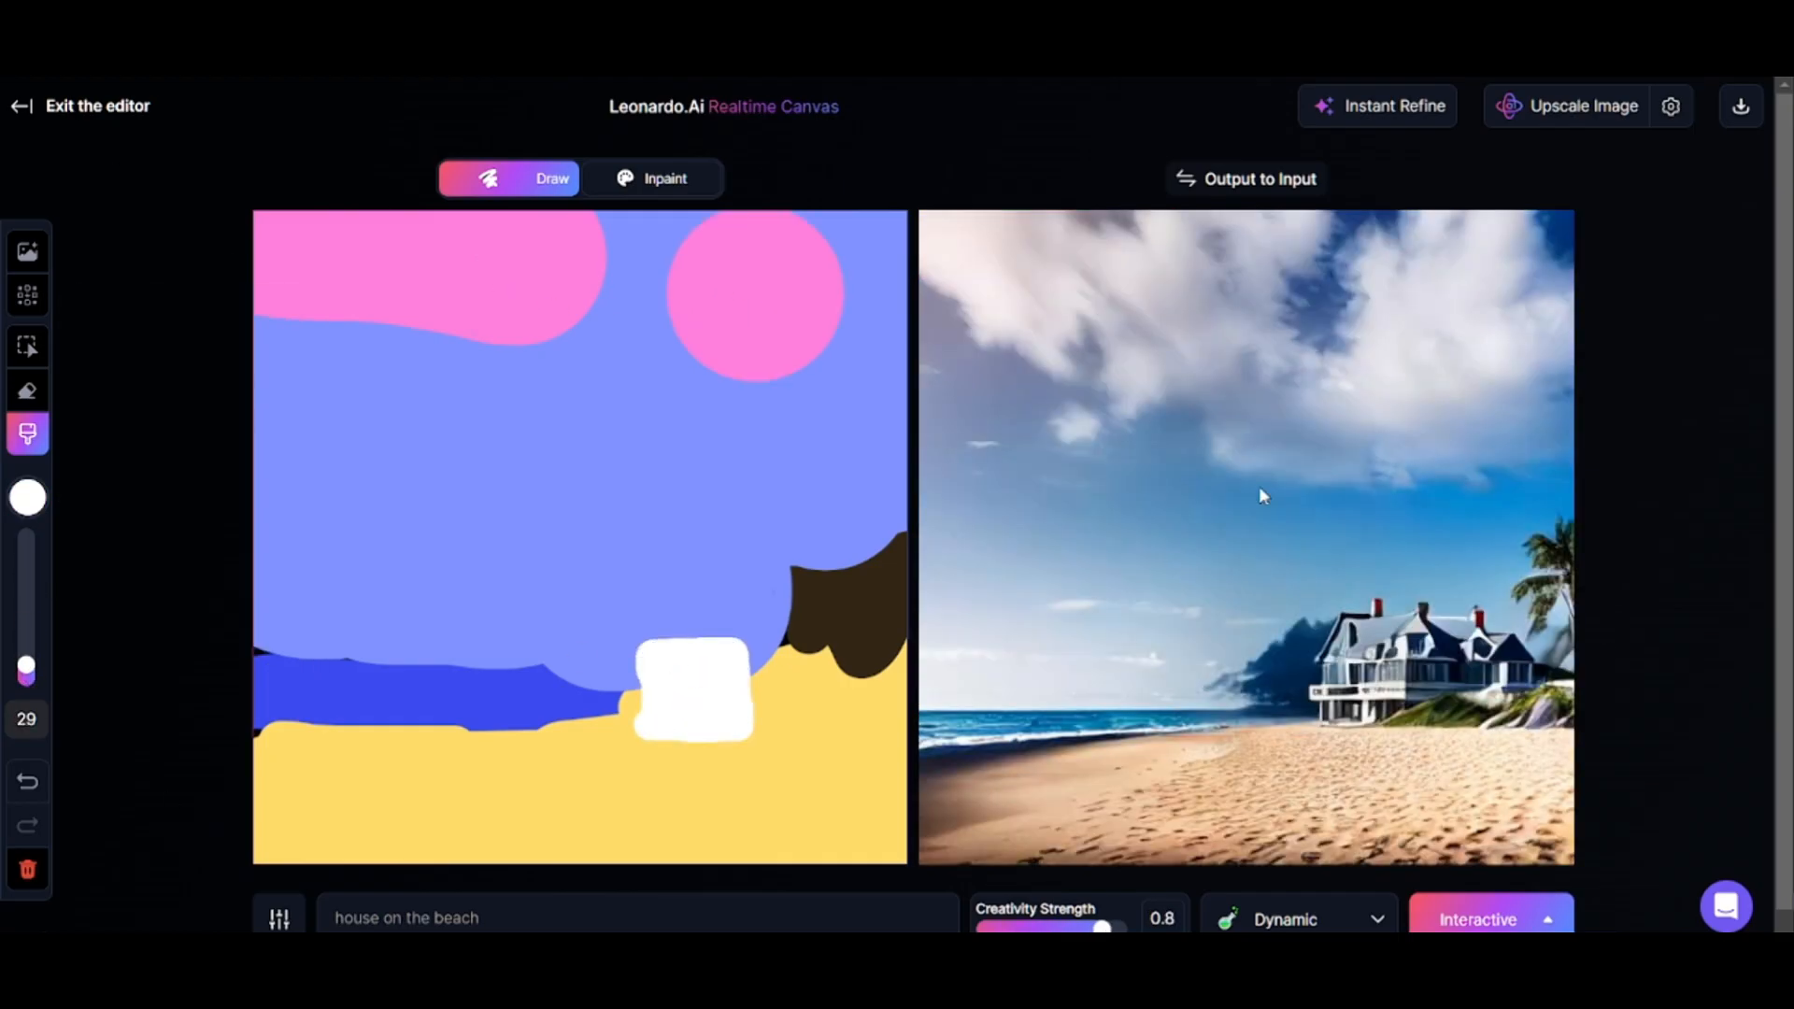
Try the Vibrant style on the beach image, and switch the style to Photography.
left_click(1310, 921)
left_click(1232, 827)
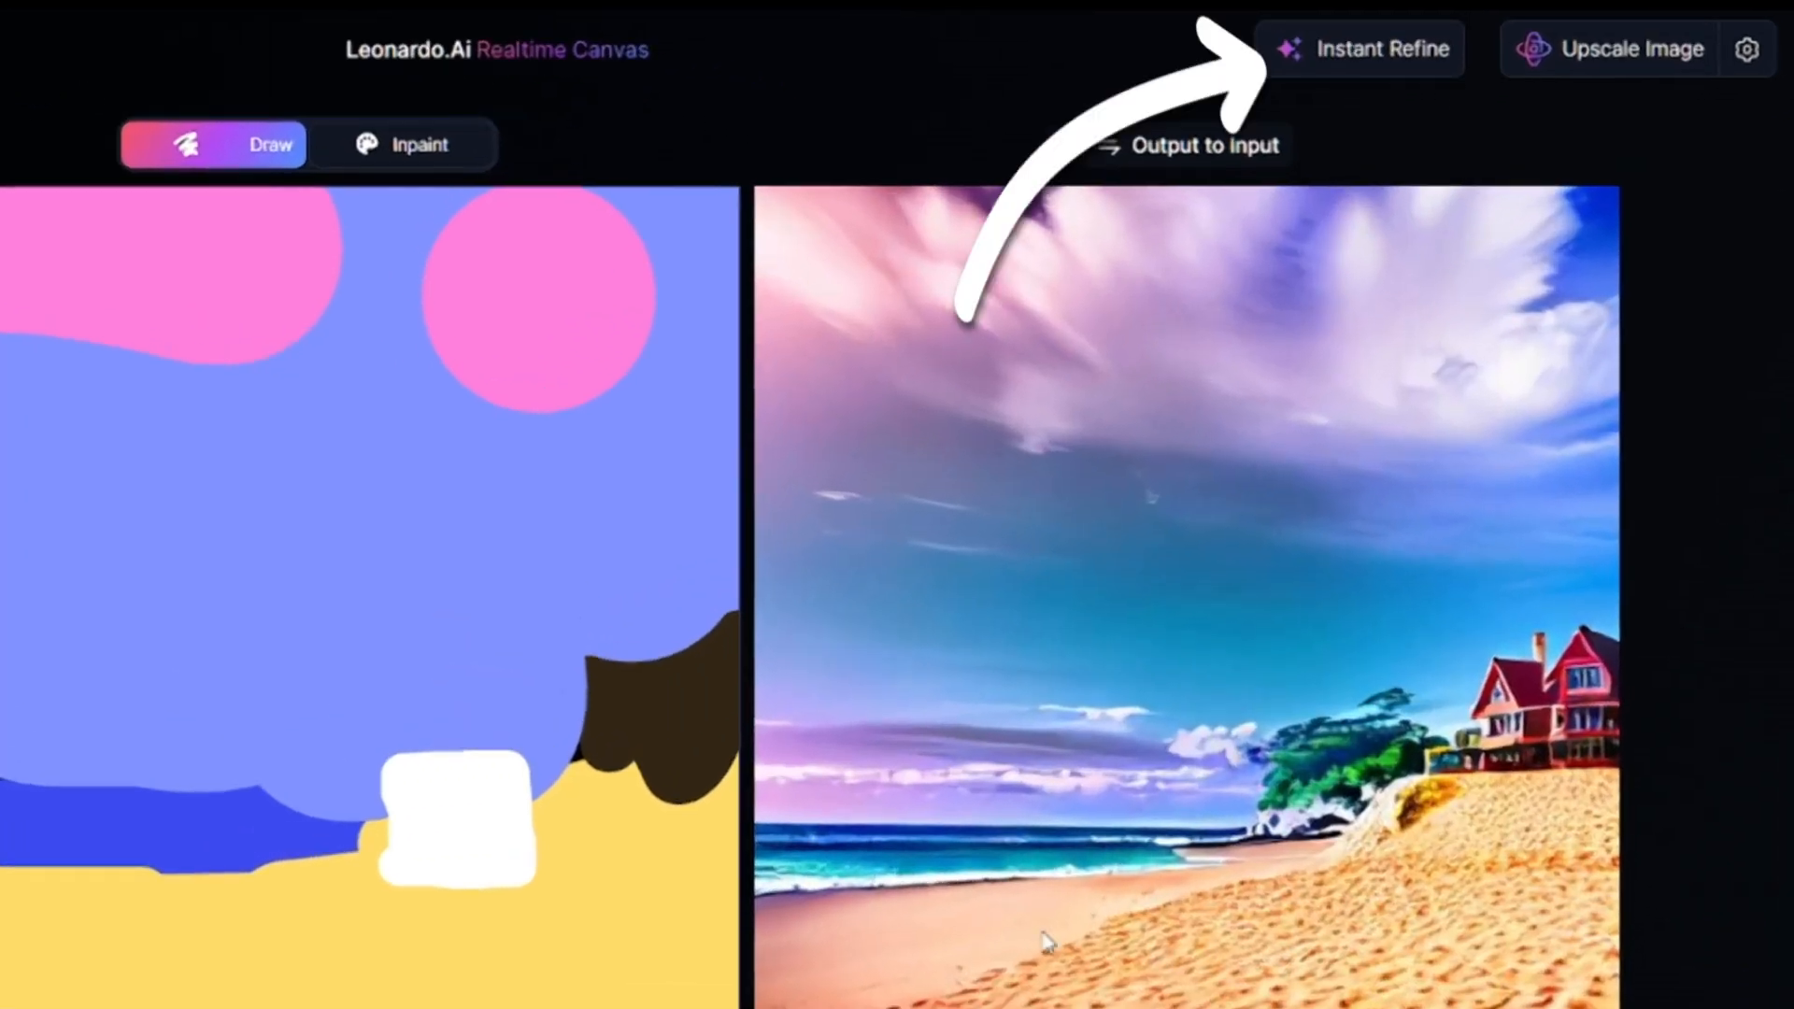
left_click(1425, 961)
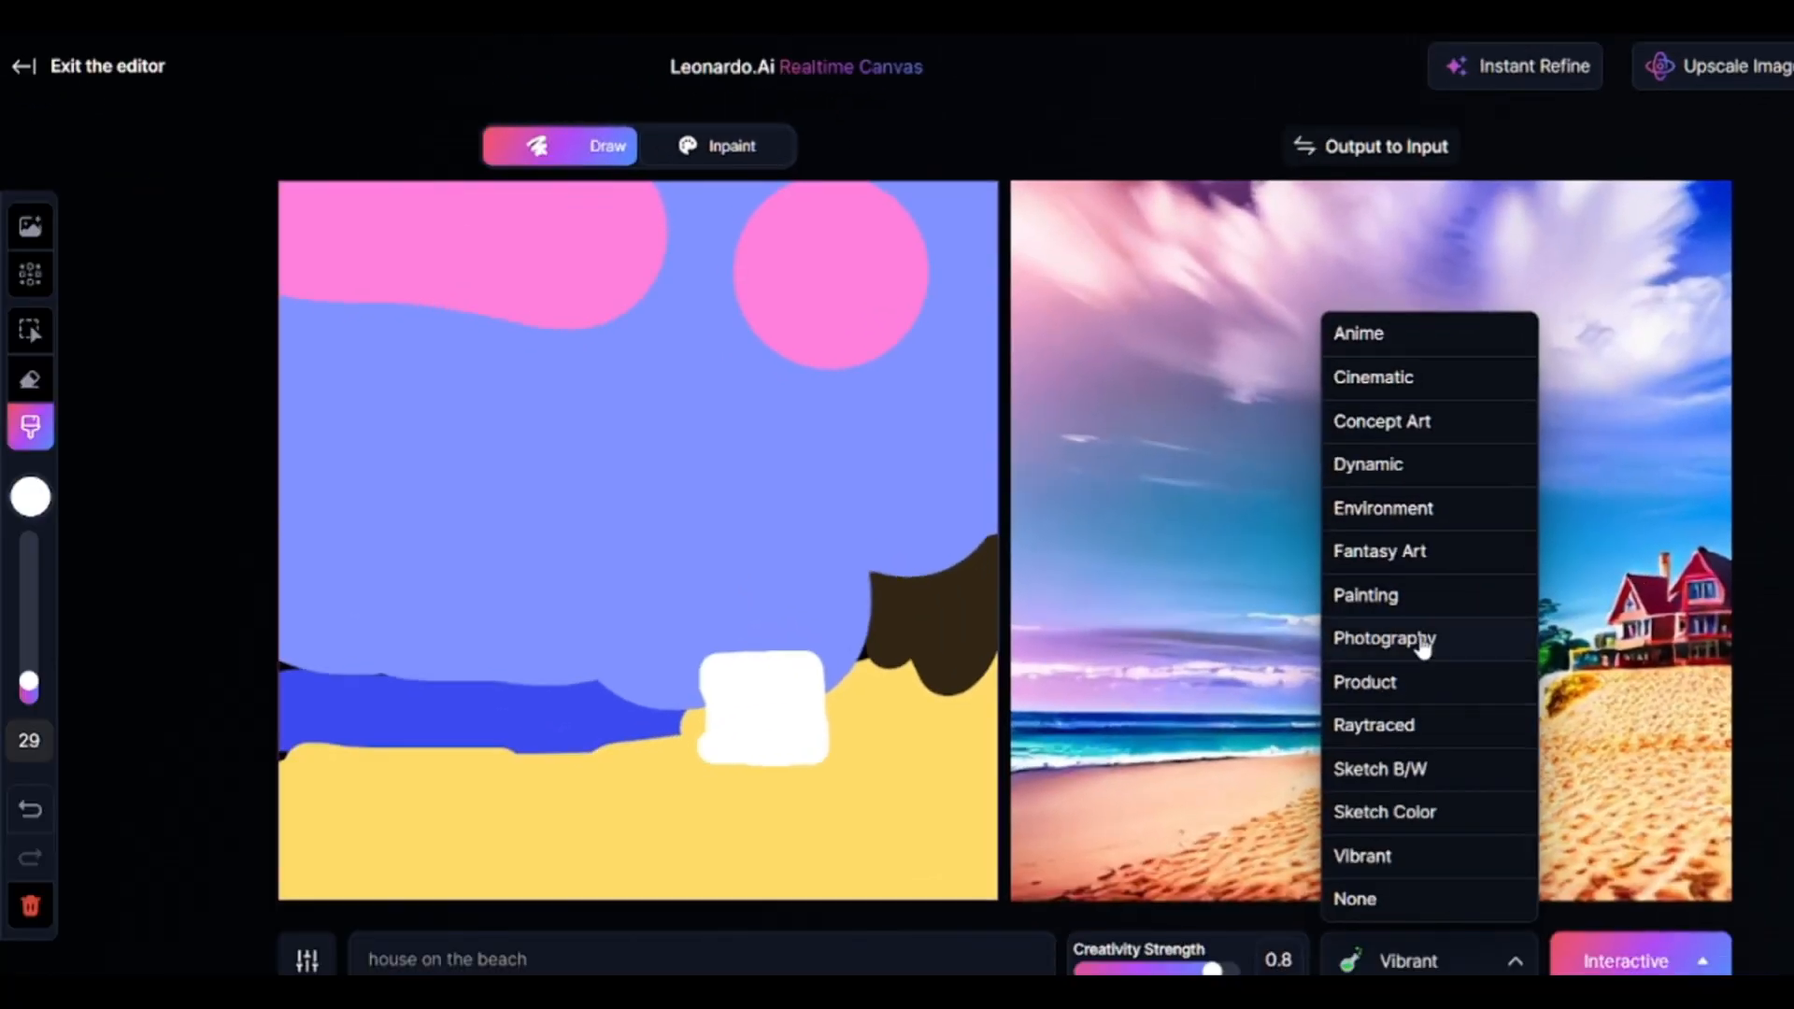
left_click(1243, 738)
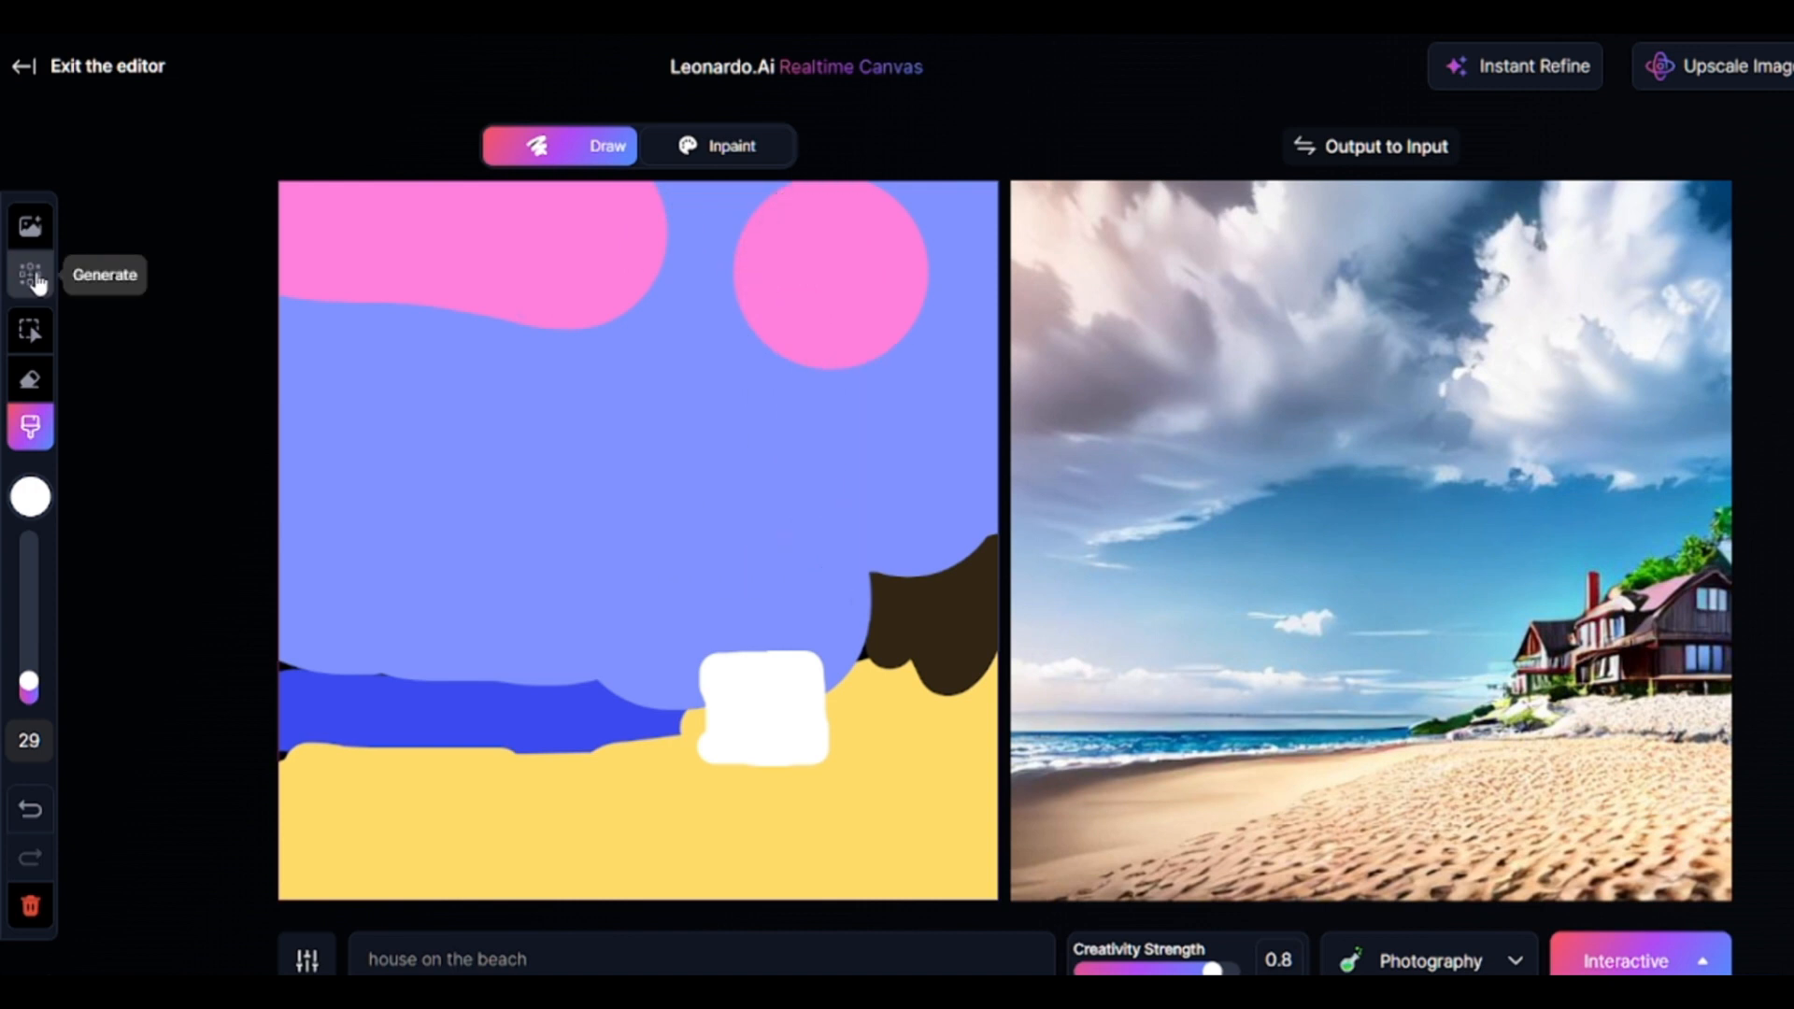
Generate a "house" image directly on the canvas and move it to the lower right.
left_click(36, 278)
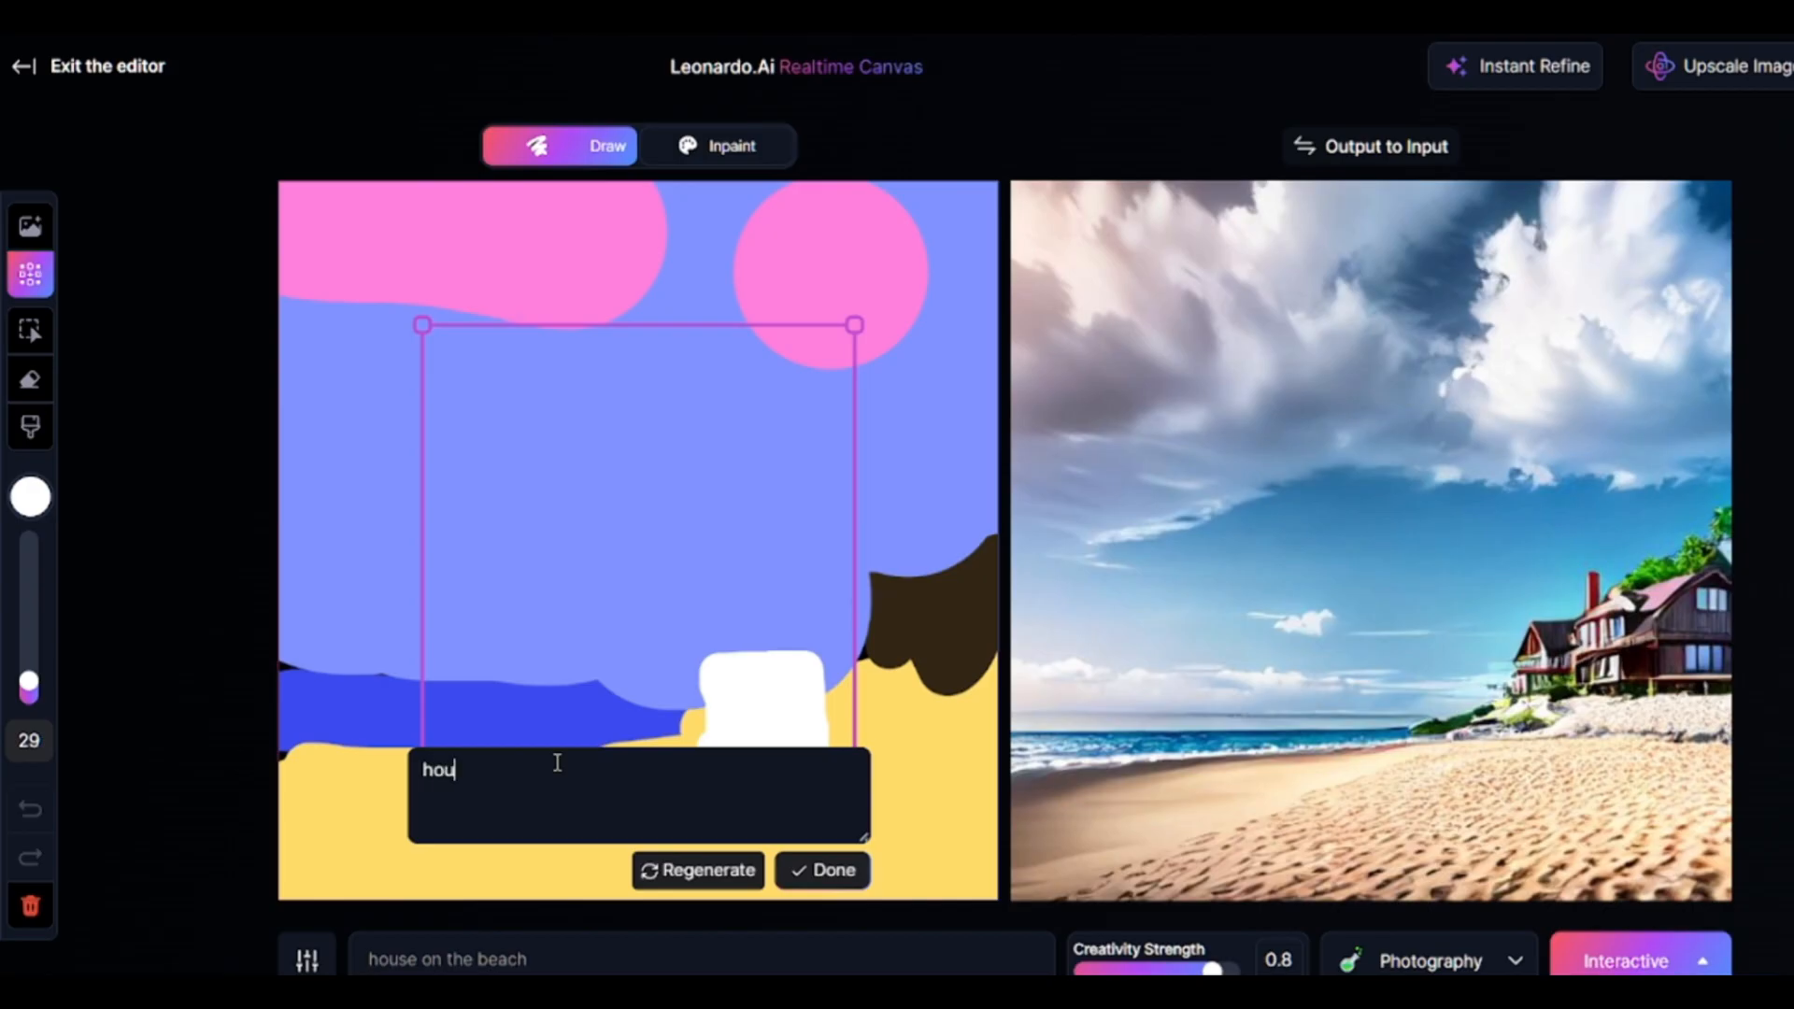
left_click(725, 873)
left_click_drag(646, 519, 782, 629)
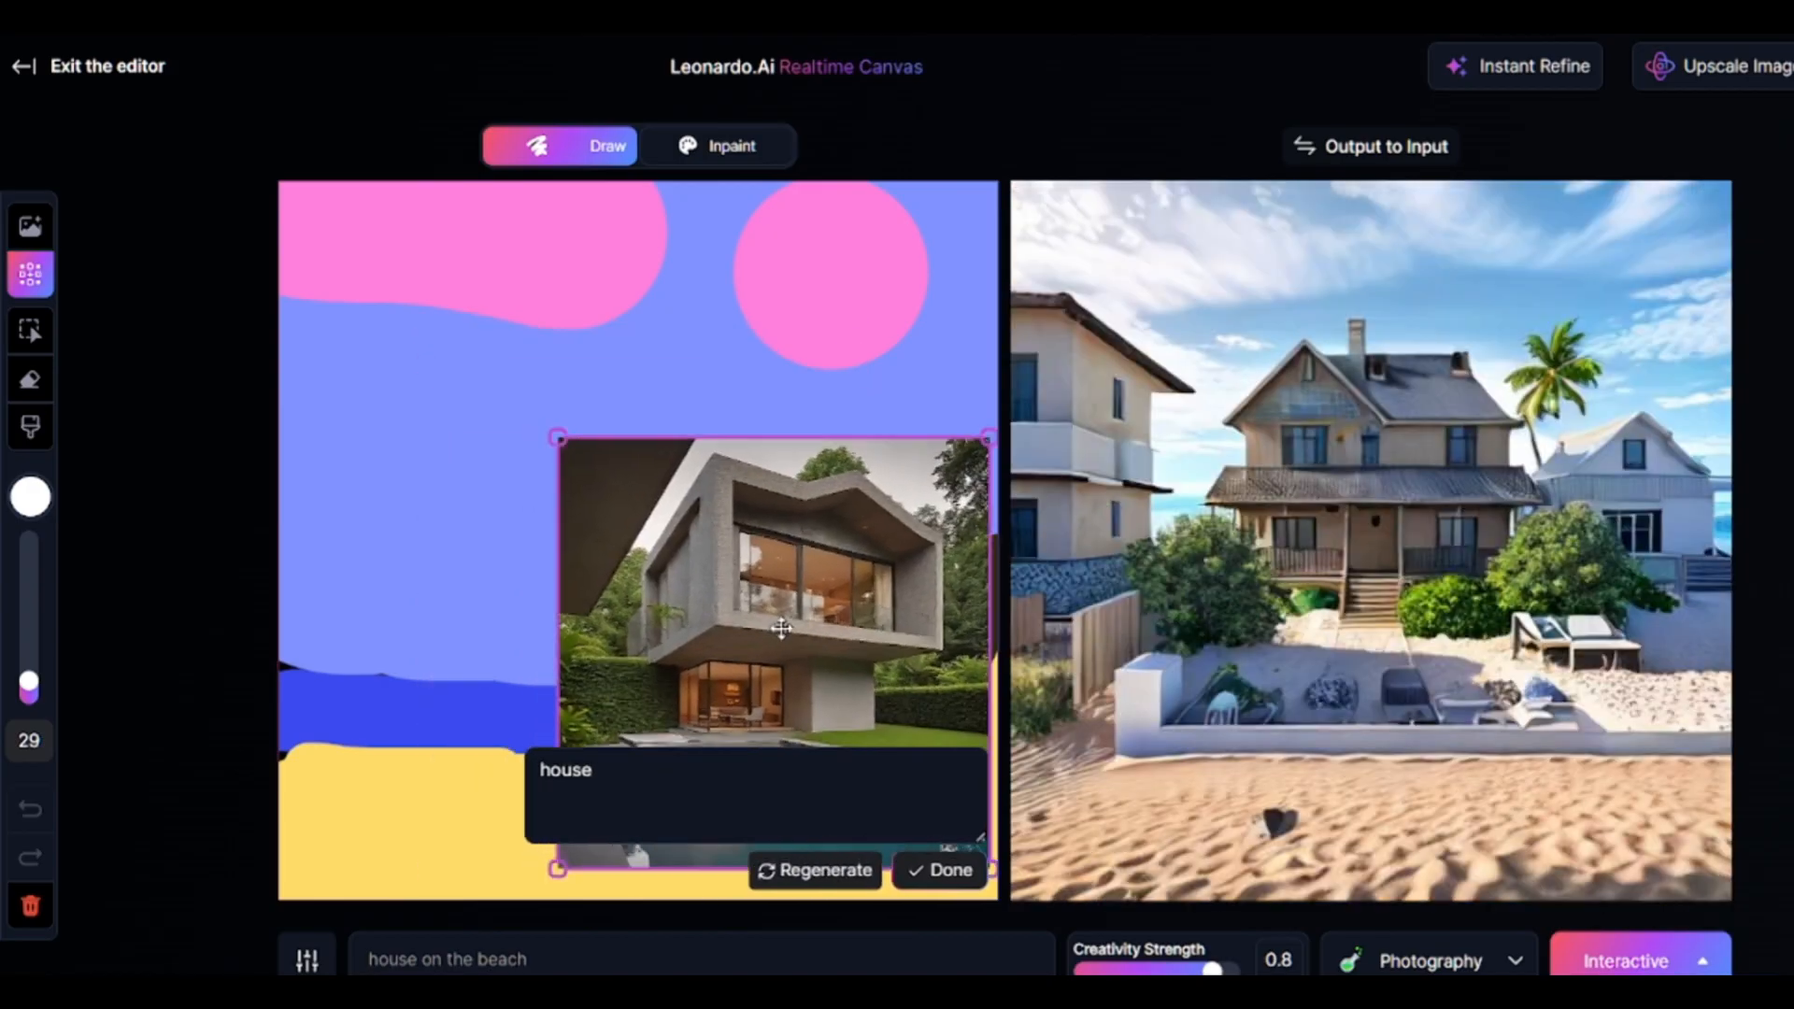
Lower the Creativity Strength and add the uploaded portrait of the pink-haired woman to the canvas.
left_click_drag(1185, 969, 1168, 969)
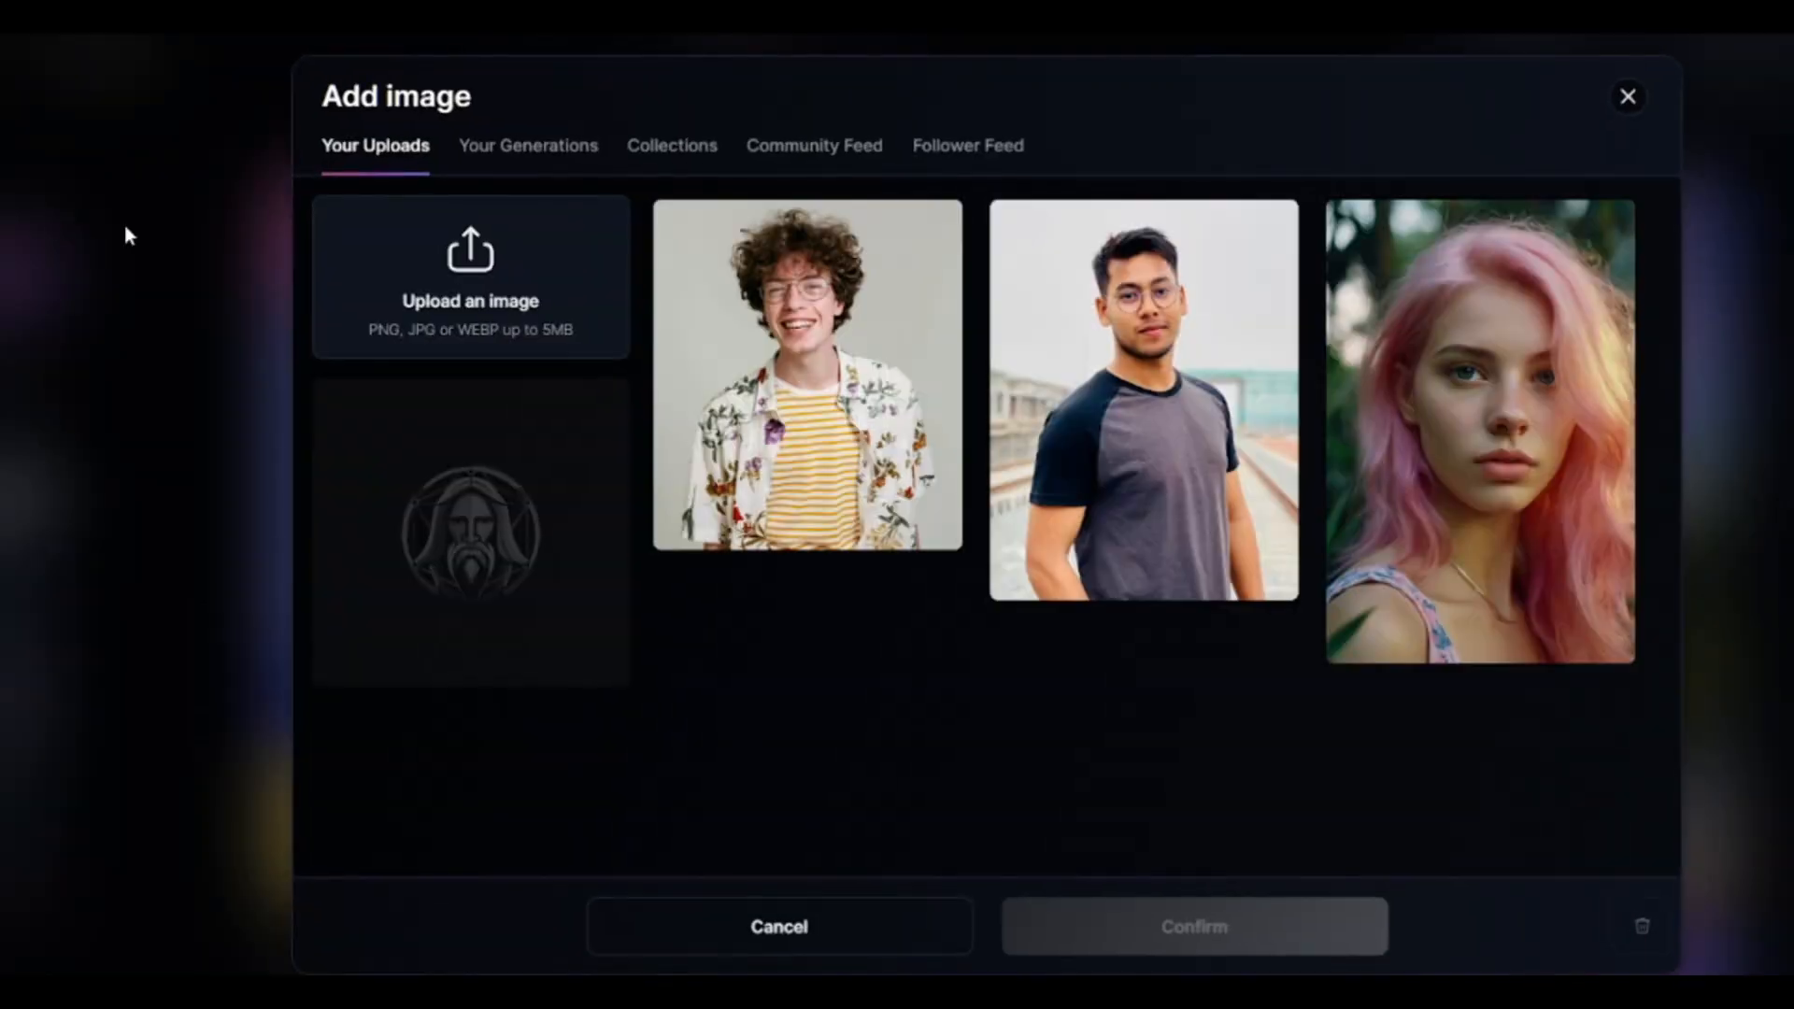
left_click(1481, 430)
left_click(1090, 942)
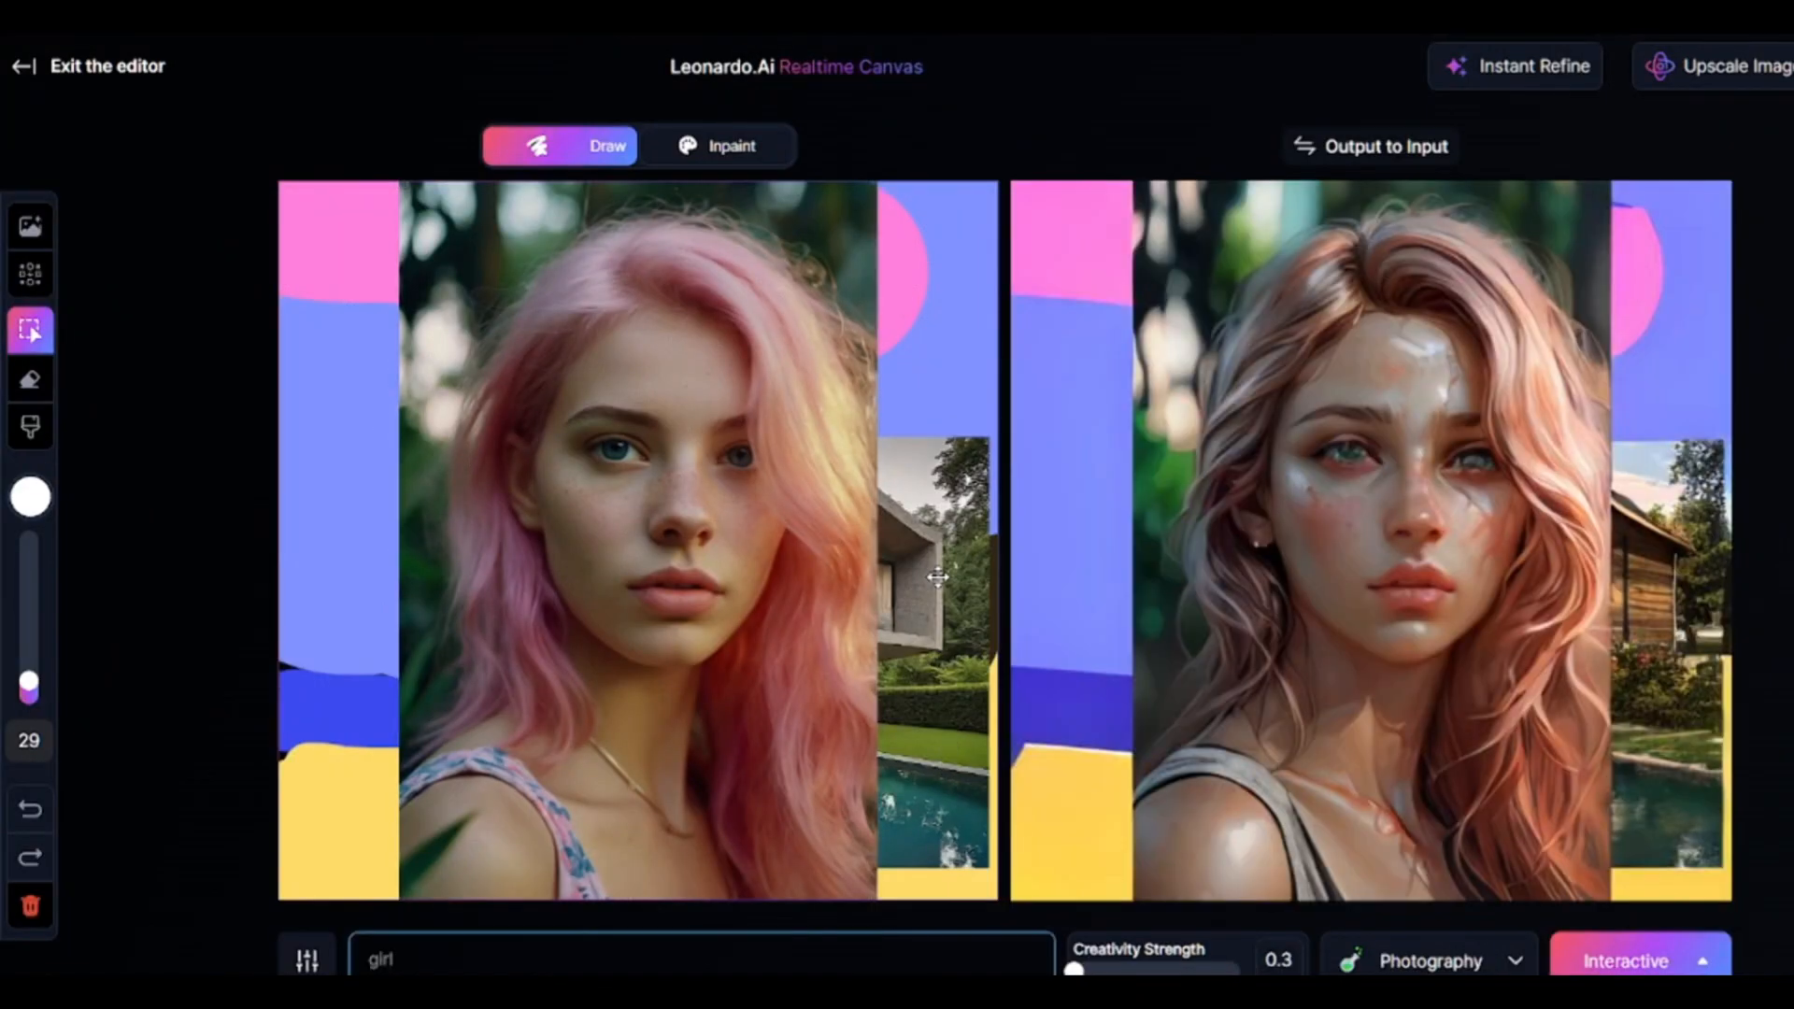
Switch to Inpaint mode and add the uploaded pink-haired woman's portrait again.
left_click(717, 145)
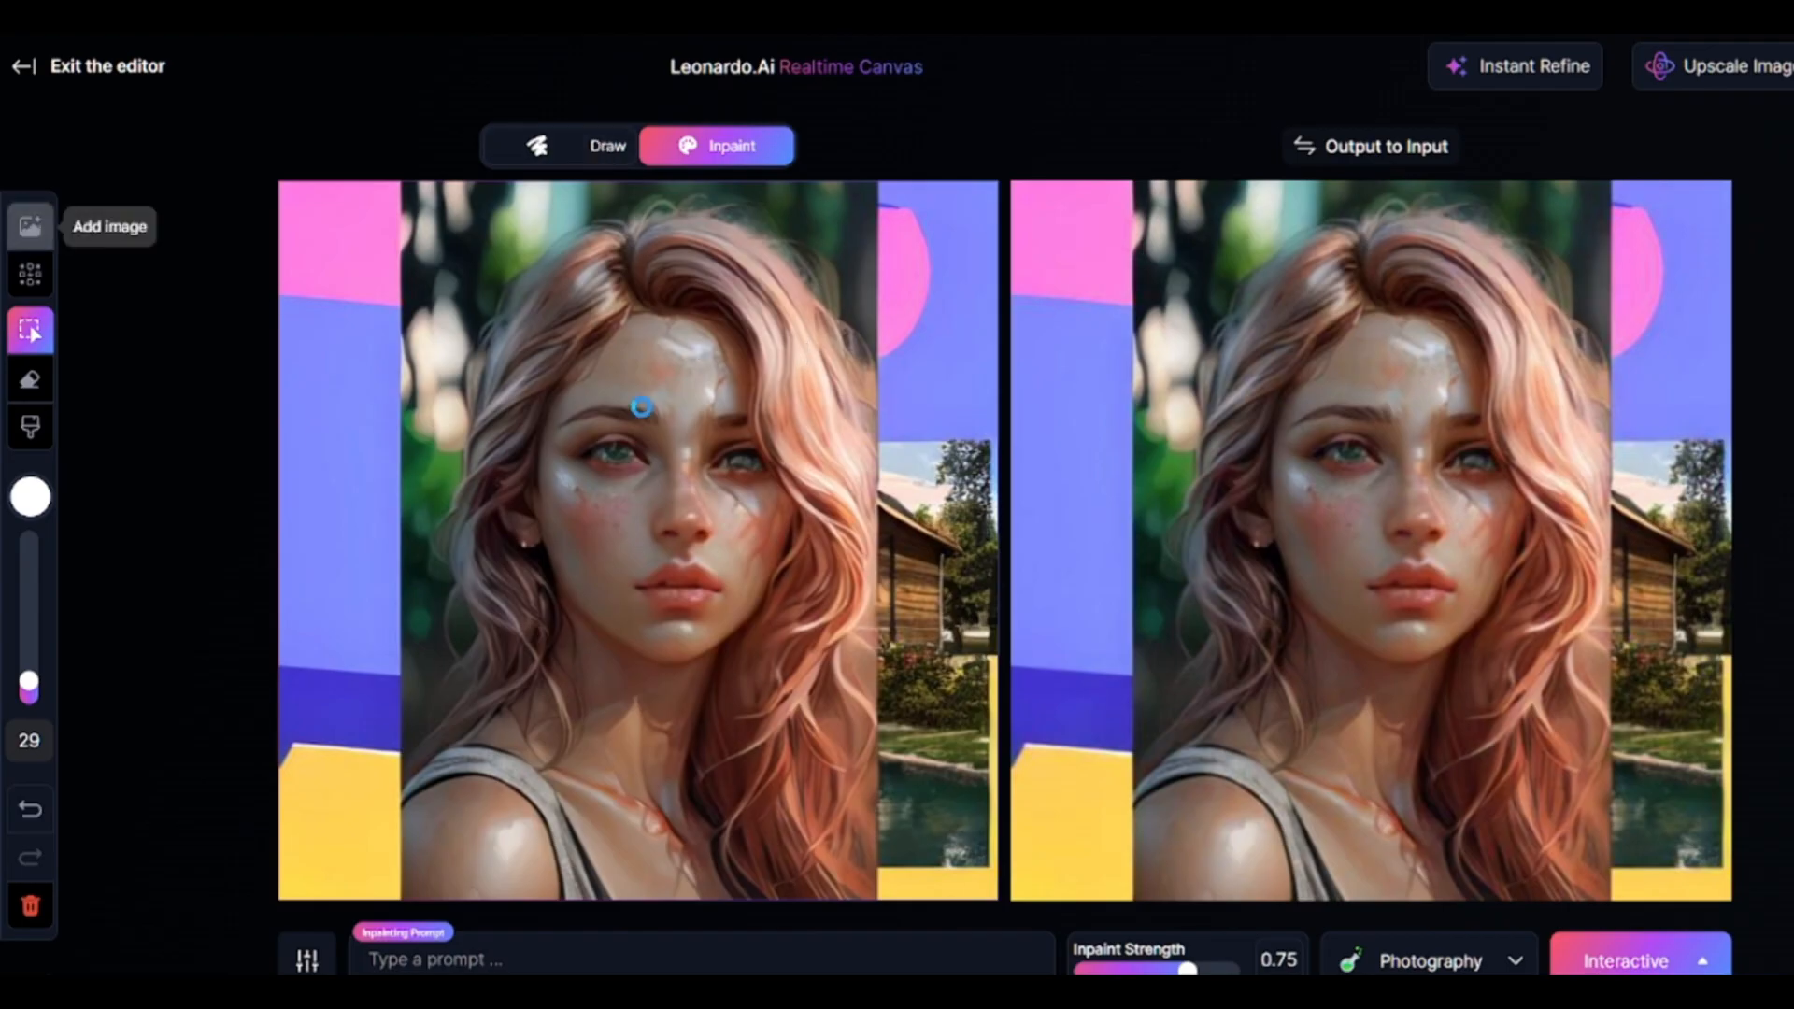
left_click(30, 225)
left_click(1481, 430)
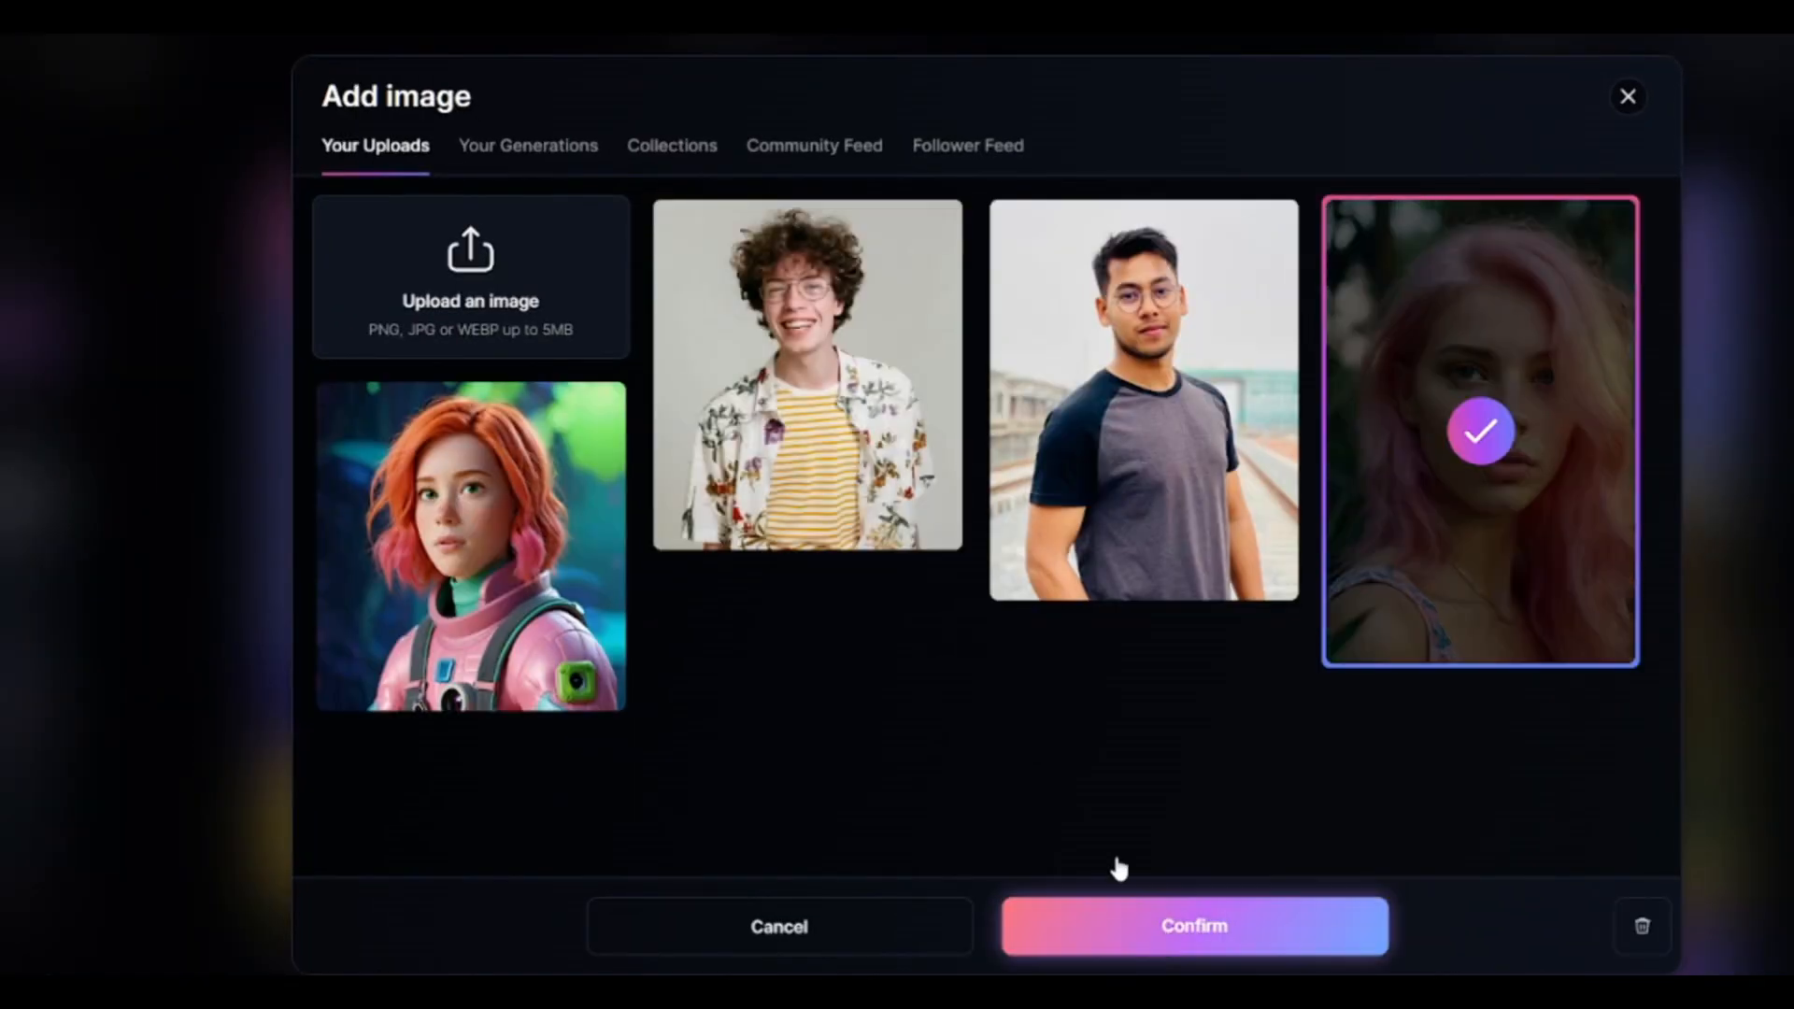
left_click(1149, 925)
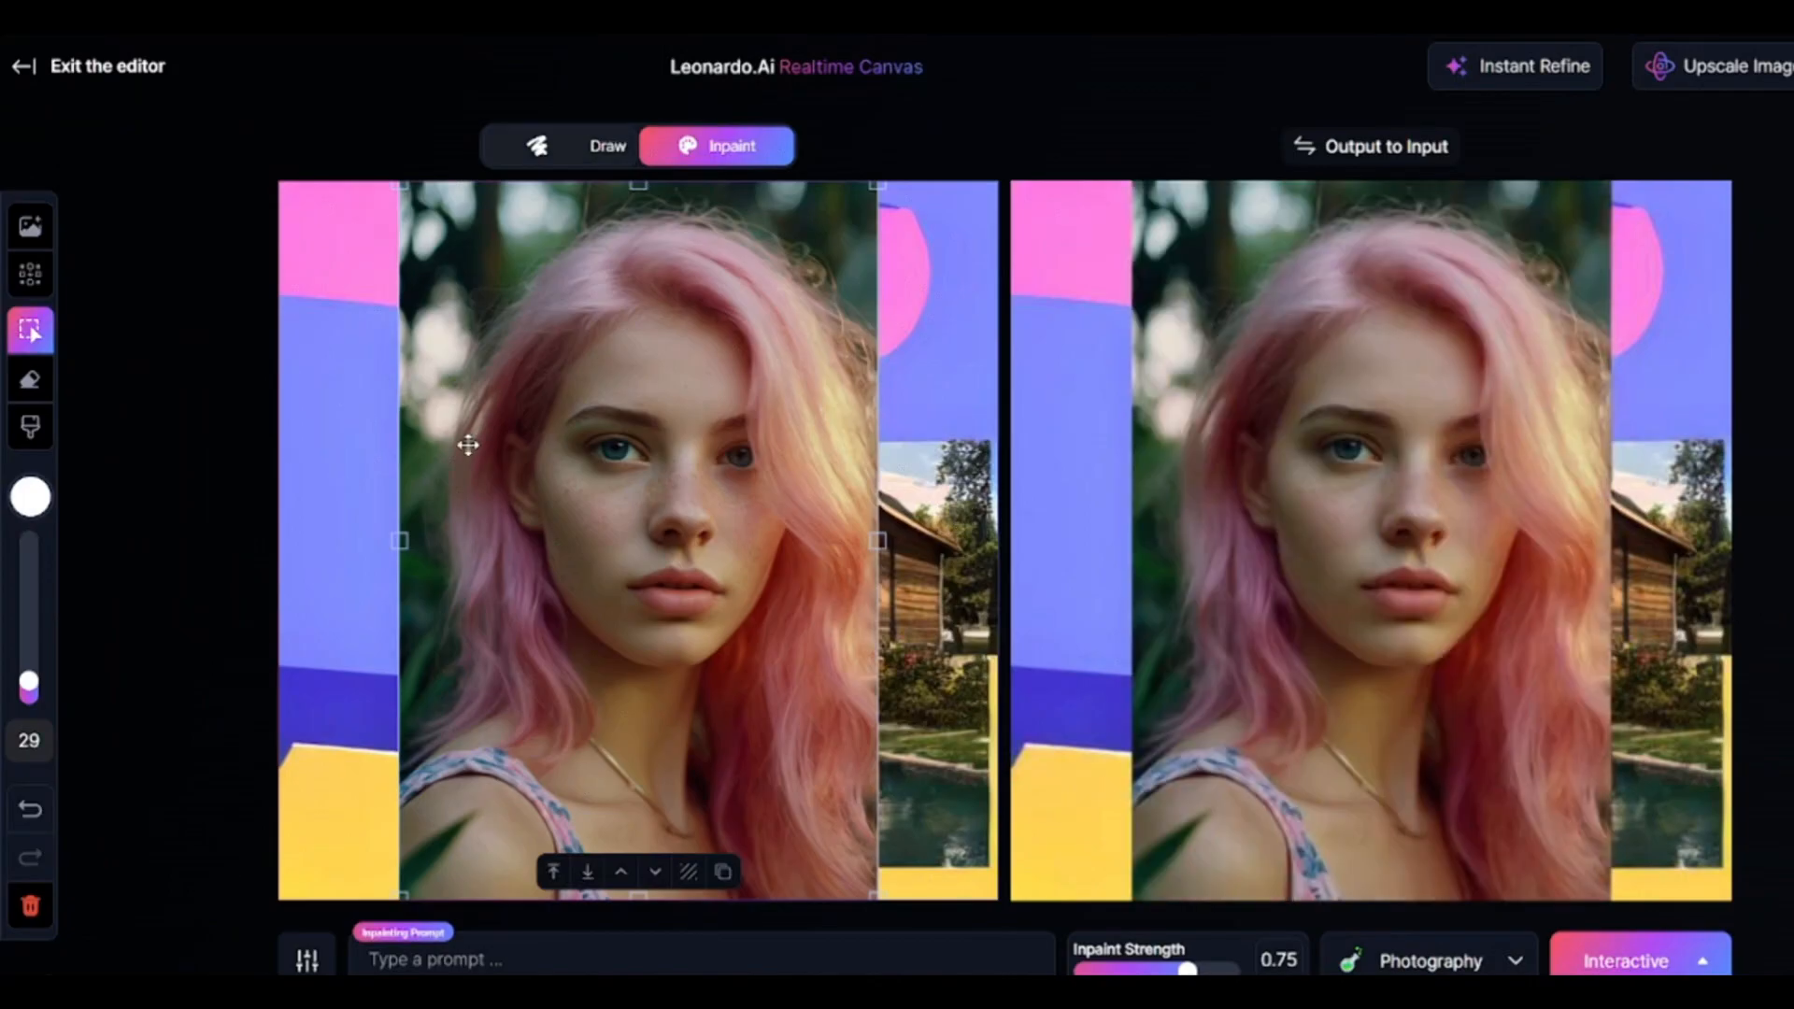
Enlarge the portrait to cover the whole canvas and reposition it so the face is in view.
left_click_drag(875, 896, 977, 1005)
left_click_drag(397, 193, 273, 3)
left_click_drag(856, 454, 873, 215)
left_click_drag(288, 803, 232, 859)
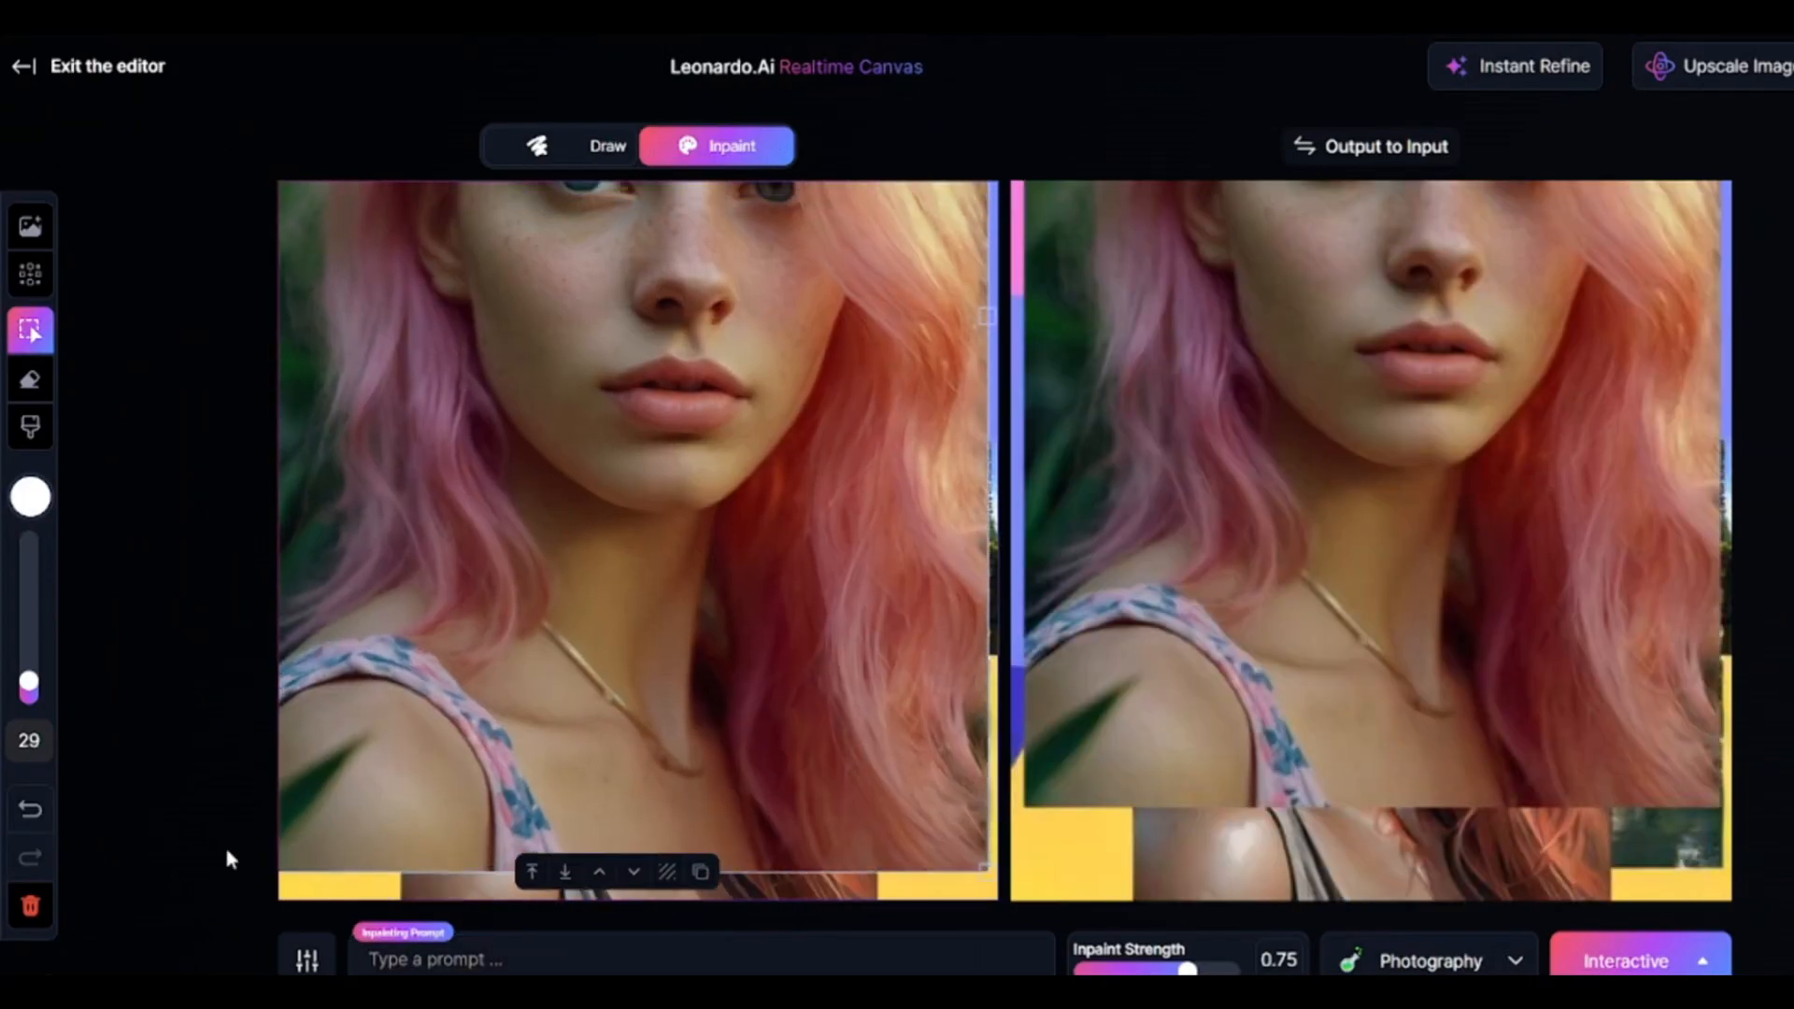
left_click_drag(806, 493, 829, 708)
Set the brush size to 101 with a light cyan colour and enter the inpainting prompt "flowers".
left_click_drag(31, 677, 31, 614)
left_click(34, 495)
left_click(215, 546)
left_click(149, 292)
left_click(423, 960)
type("flowers")
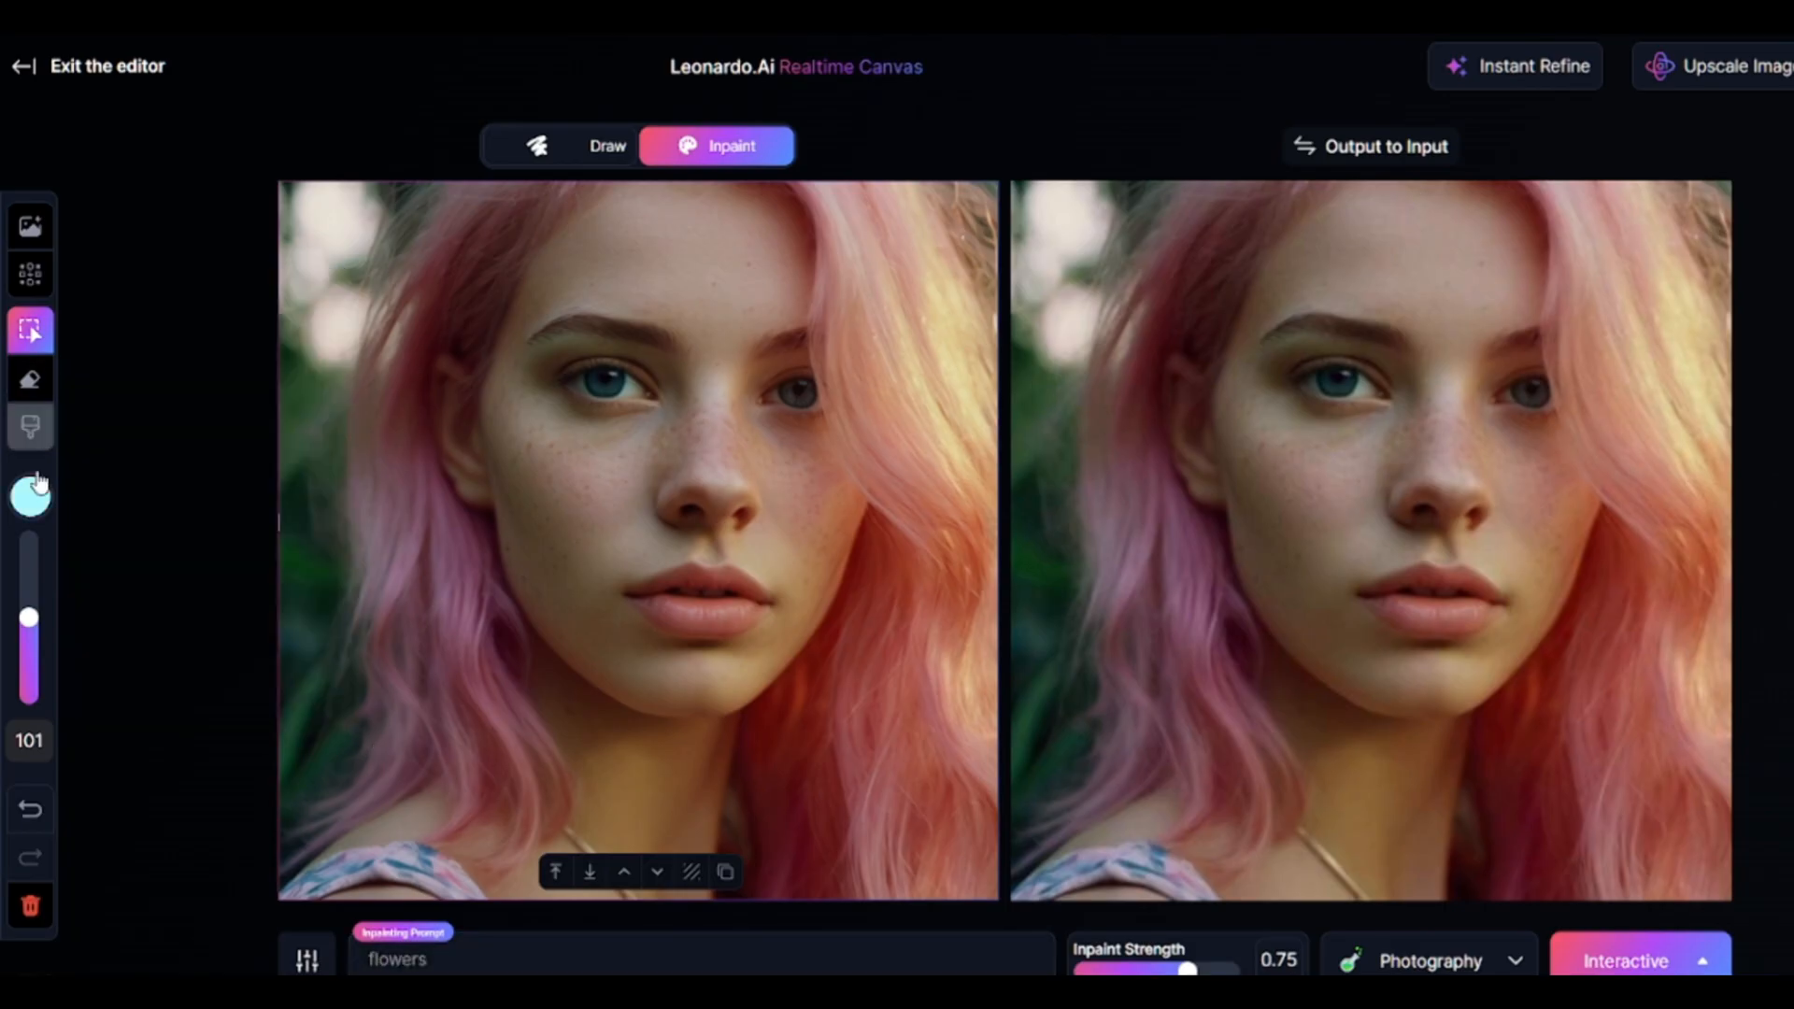
Paint two cyan spots over the hair on the left side of the portrait.
left_click(31, 428)
left_click(403, 540)
left_click(417, 287)
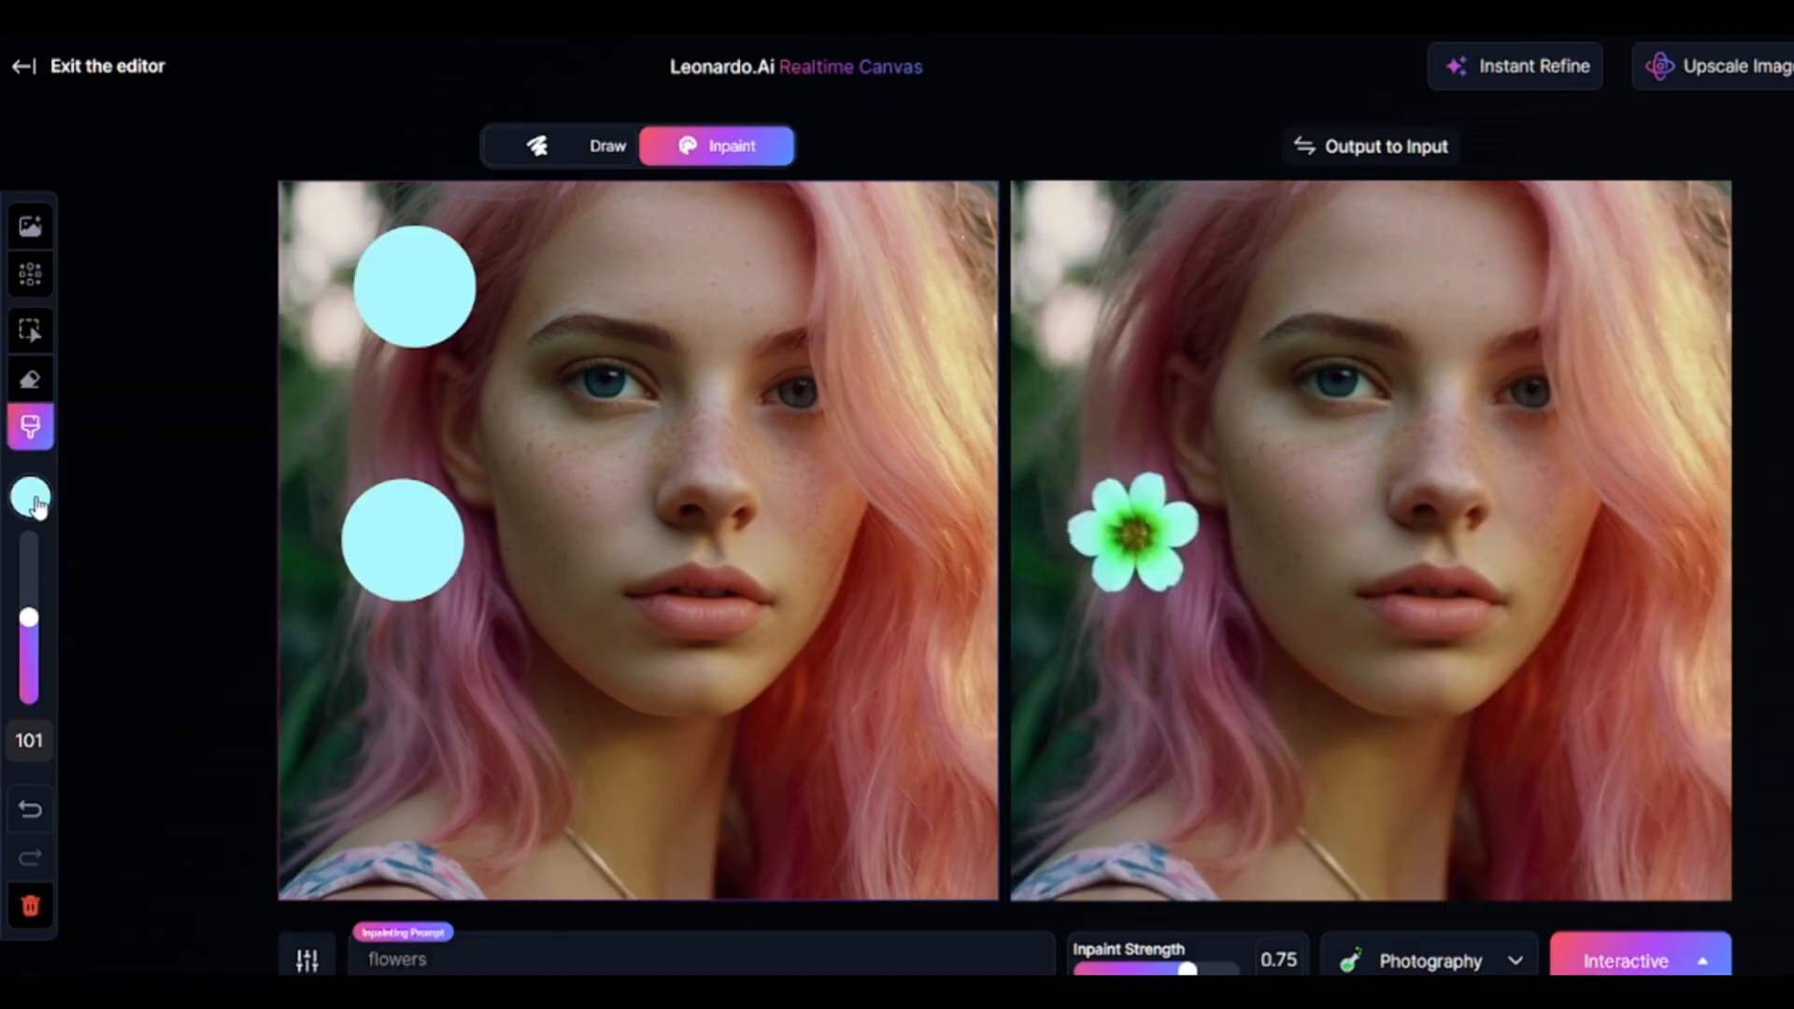
Change the brush colour to #EBABFF and paint two spots over the hair on the portrait's right side.
left_click(31, 497)
left_click(282, 548)
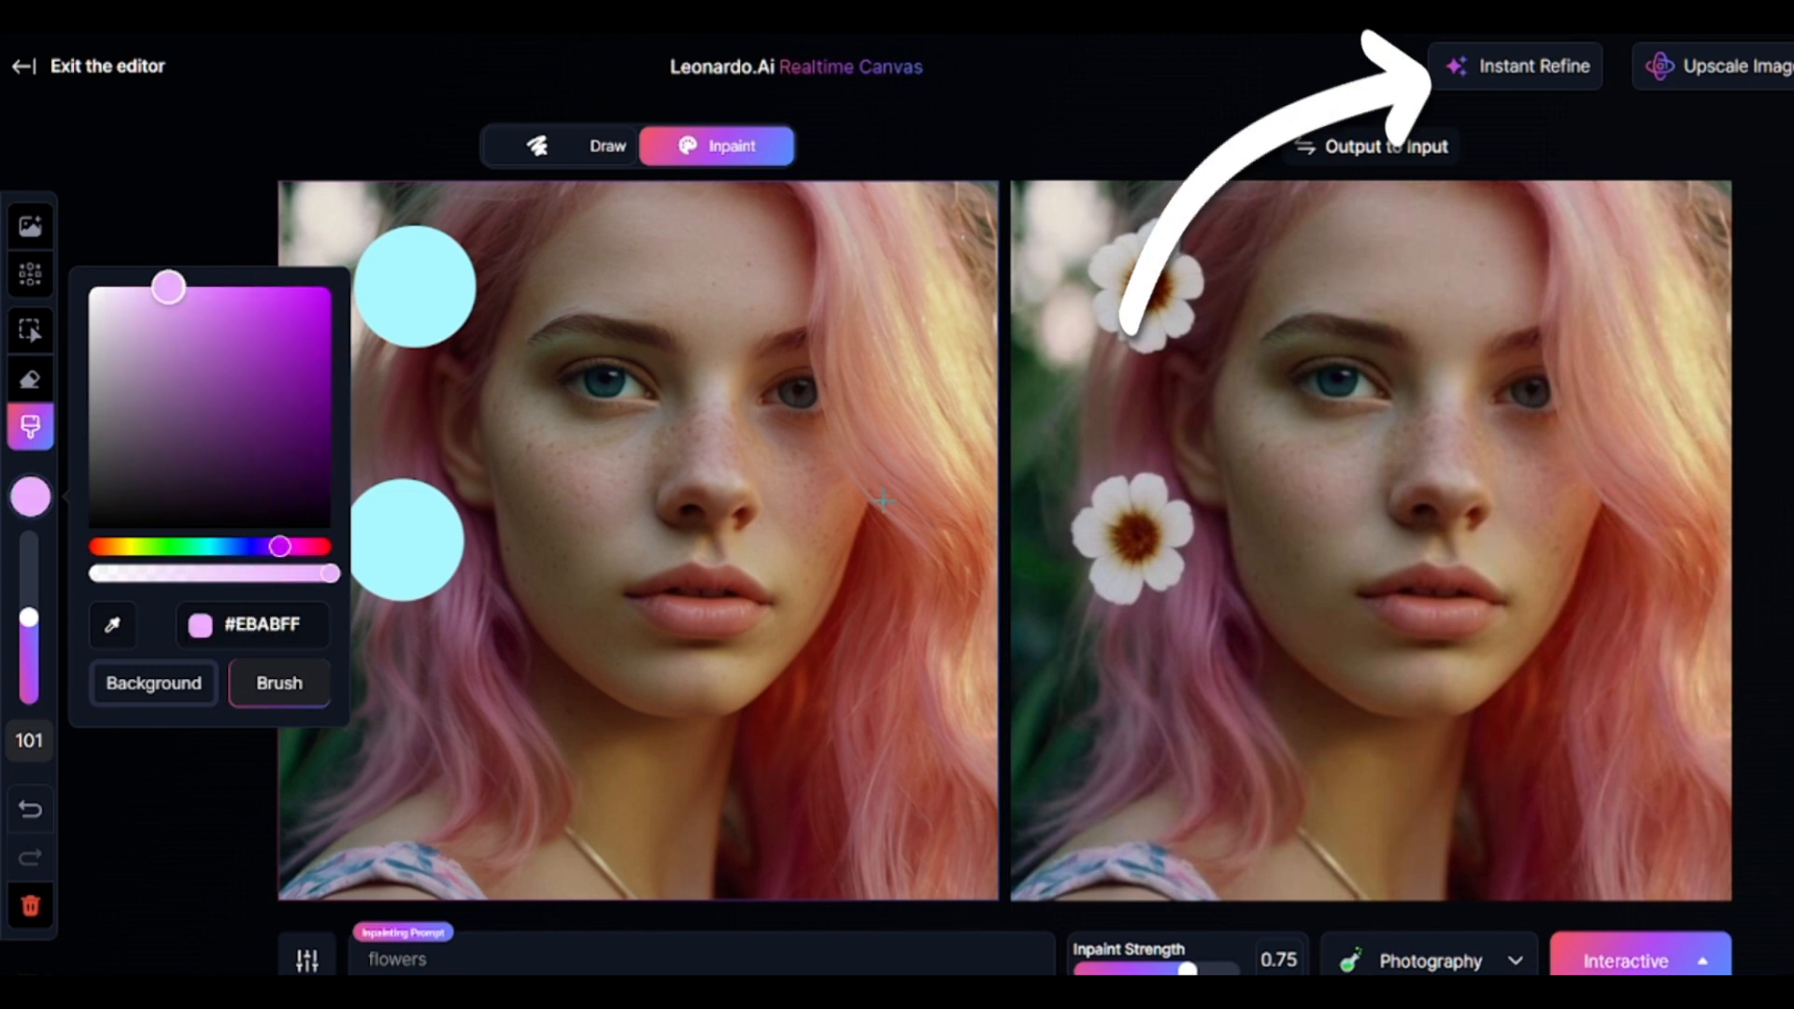
left_click(918, 273)
left_click(899, 611)
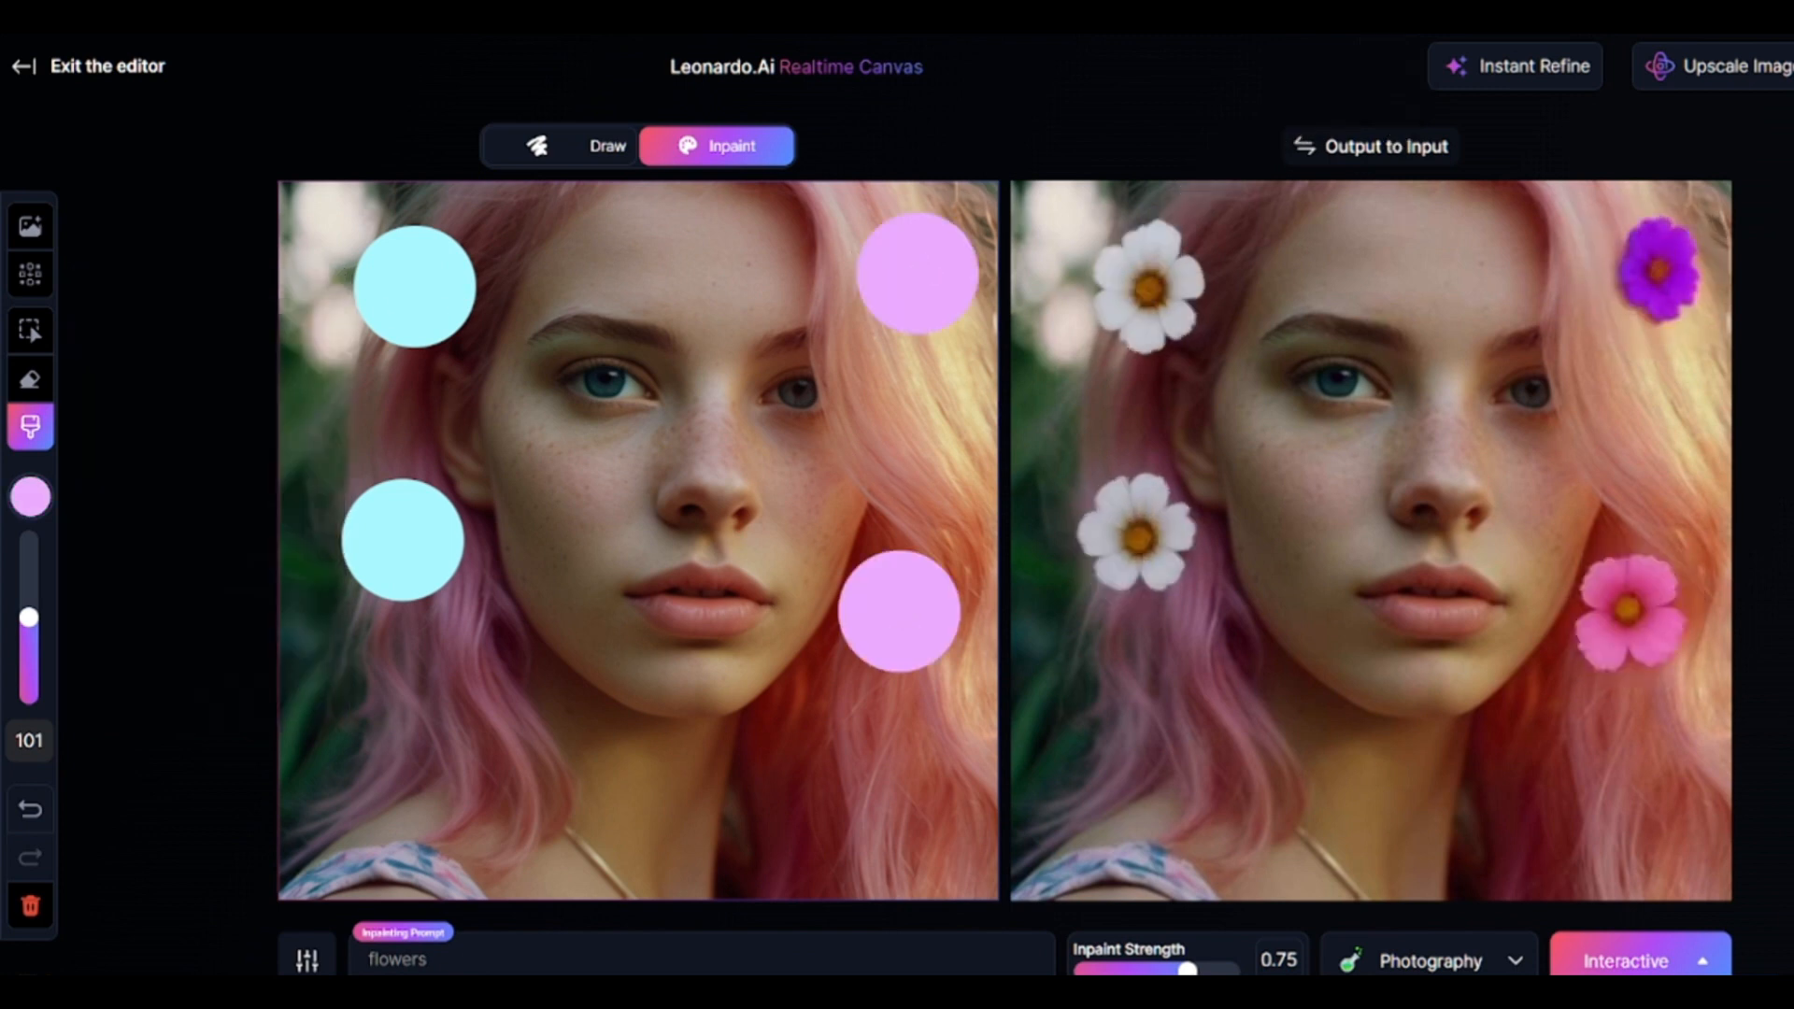
Leave the canvas editor, open Realtime Generation and enter the prompt "heavy armored knight in the enchanted forest".
left_click(32, 79)
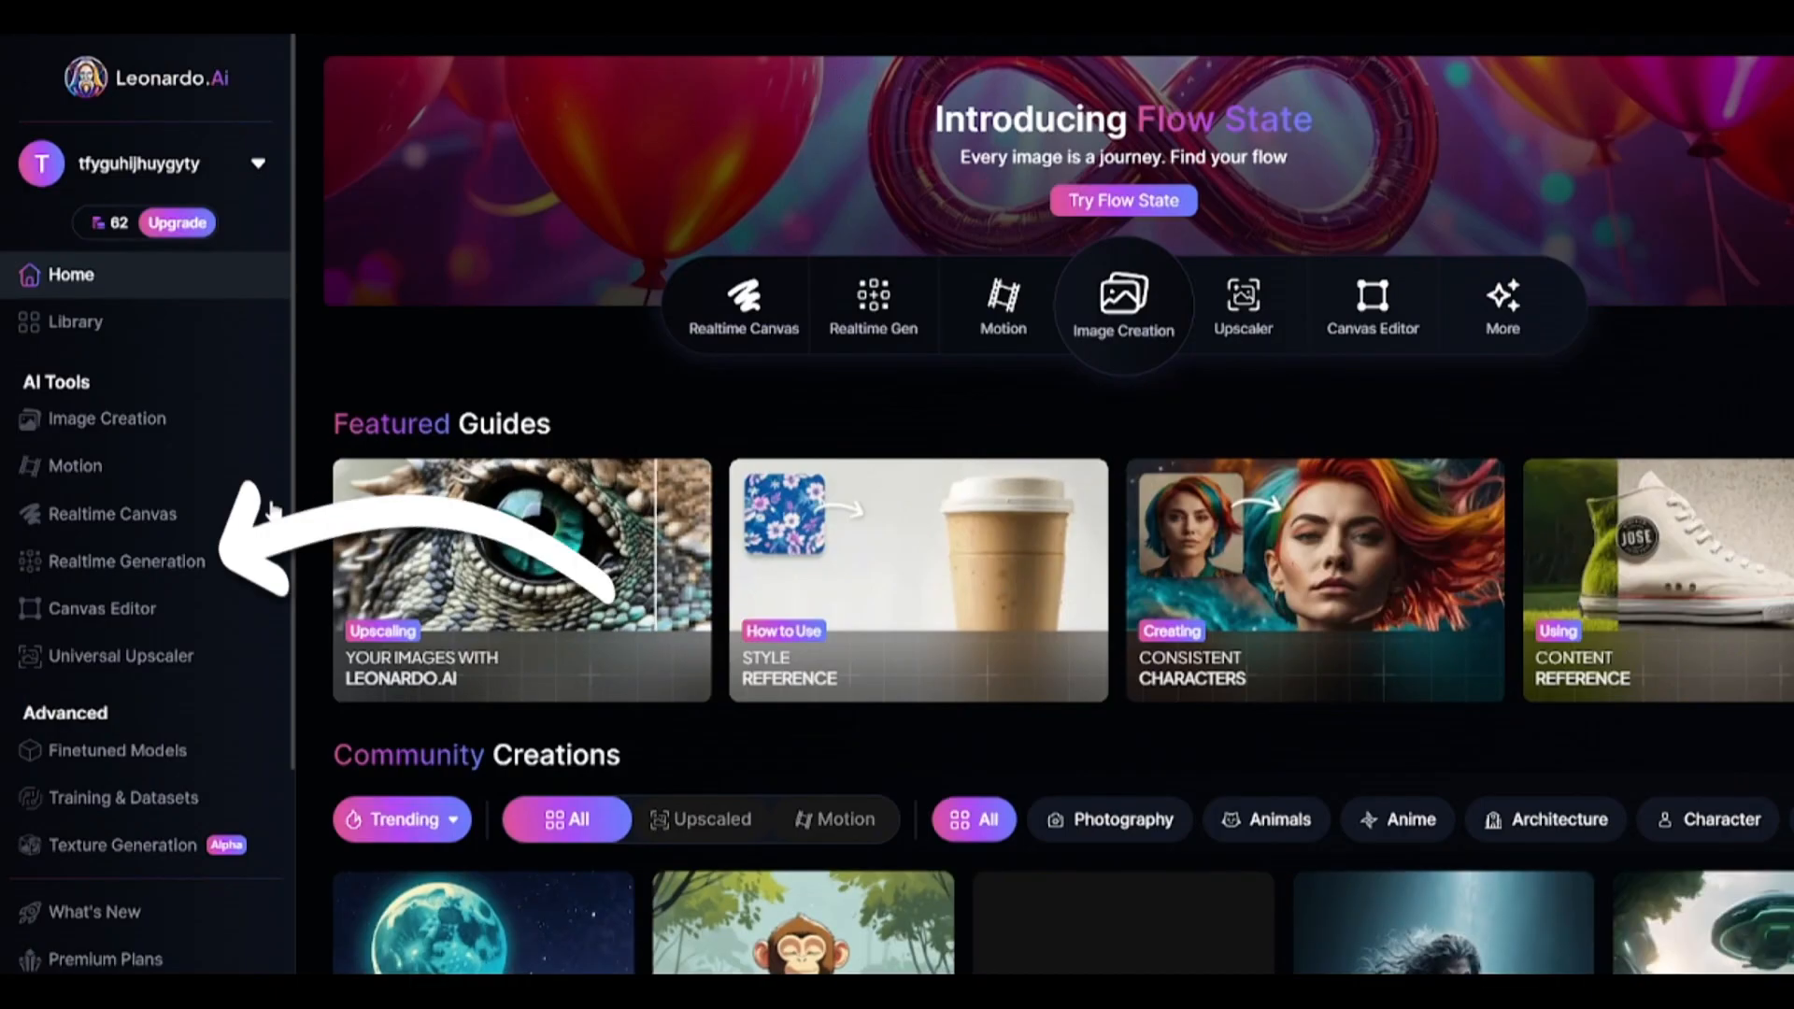
left_click(134, 566)
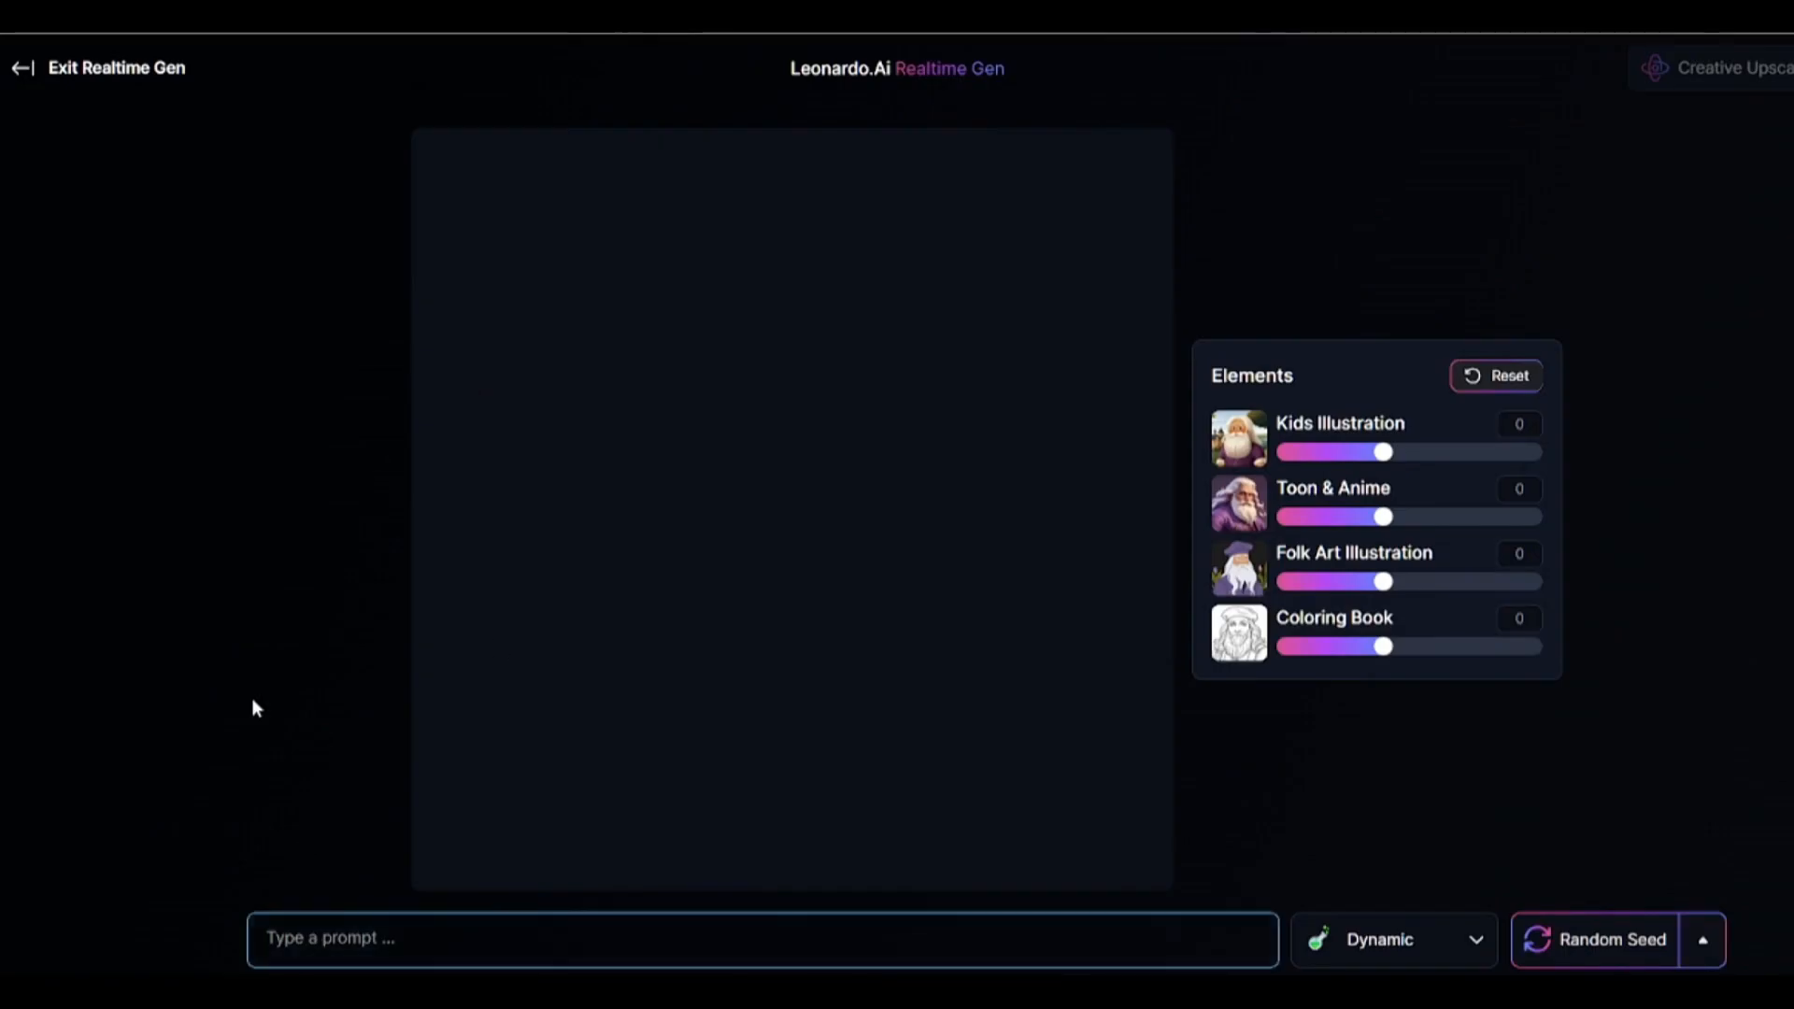
type("heavy armoured knight in the encan")
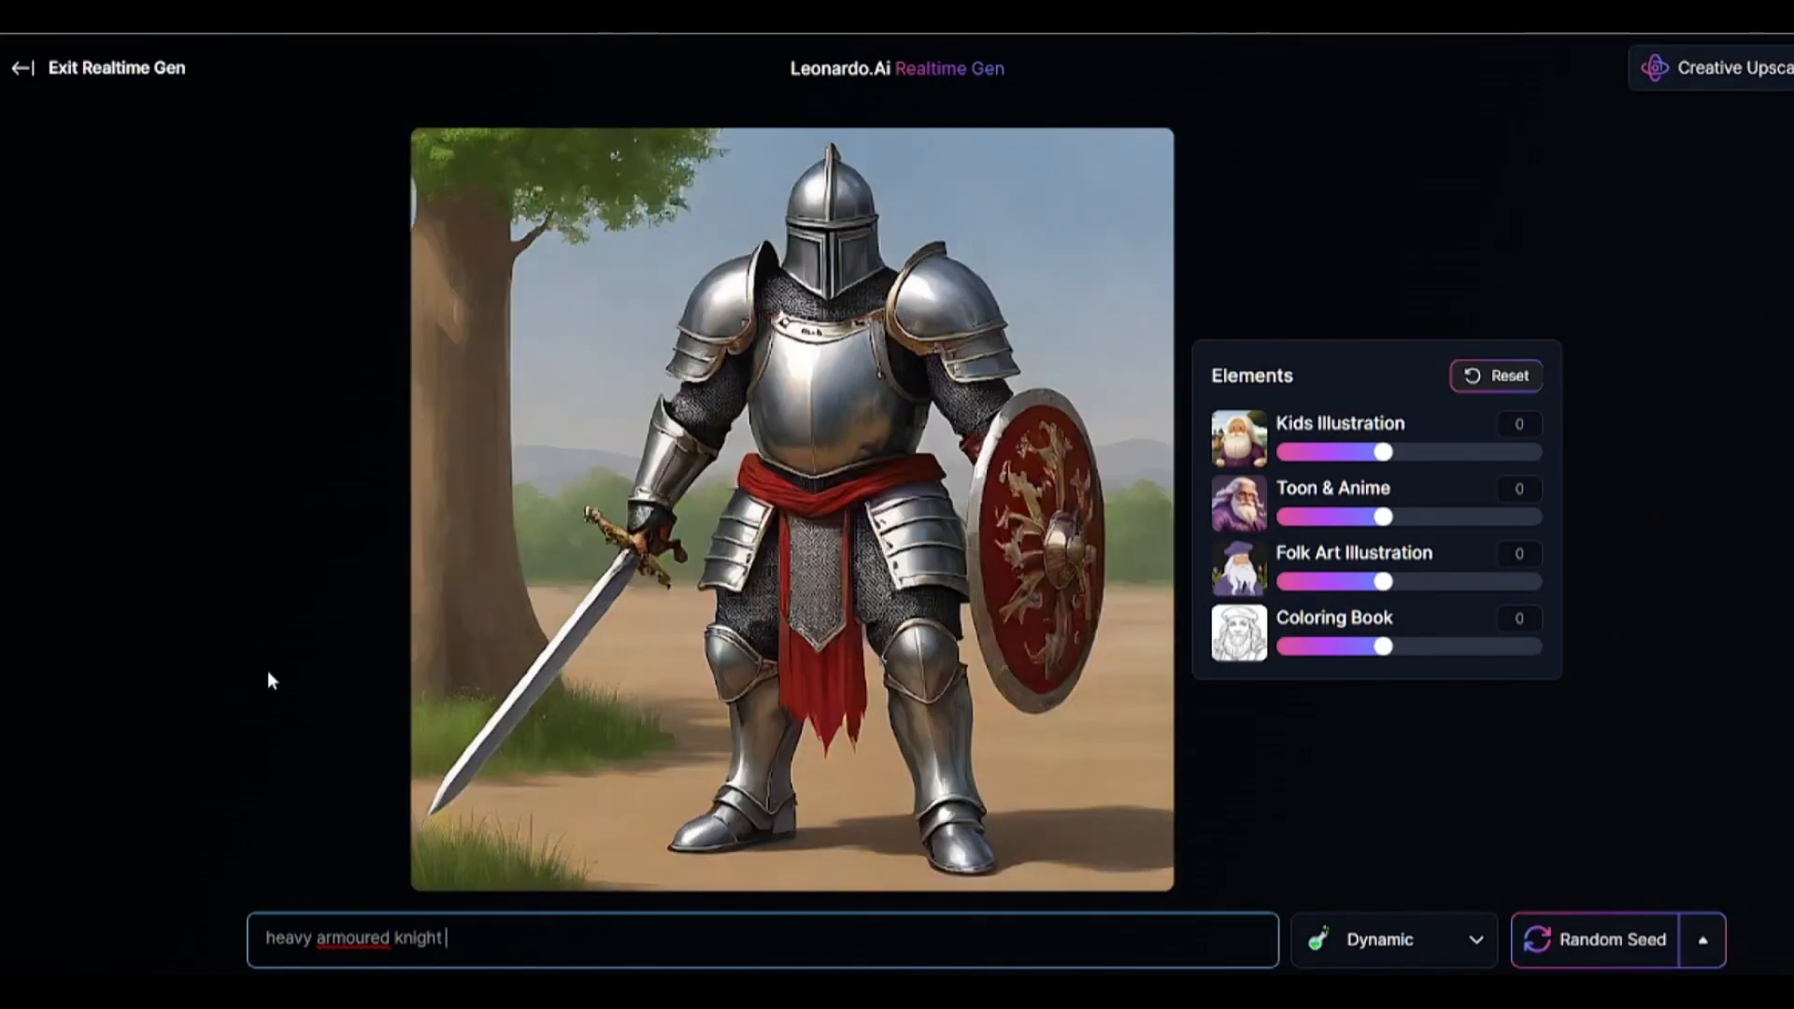
key("BackSpace")
key("BackSpace")
type("hanted forest")
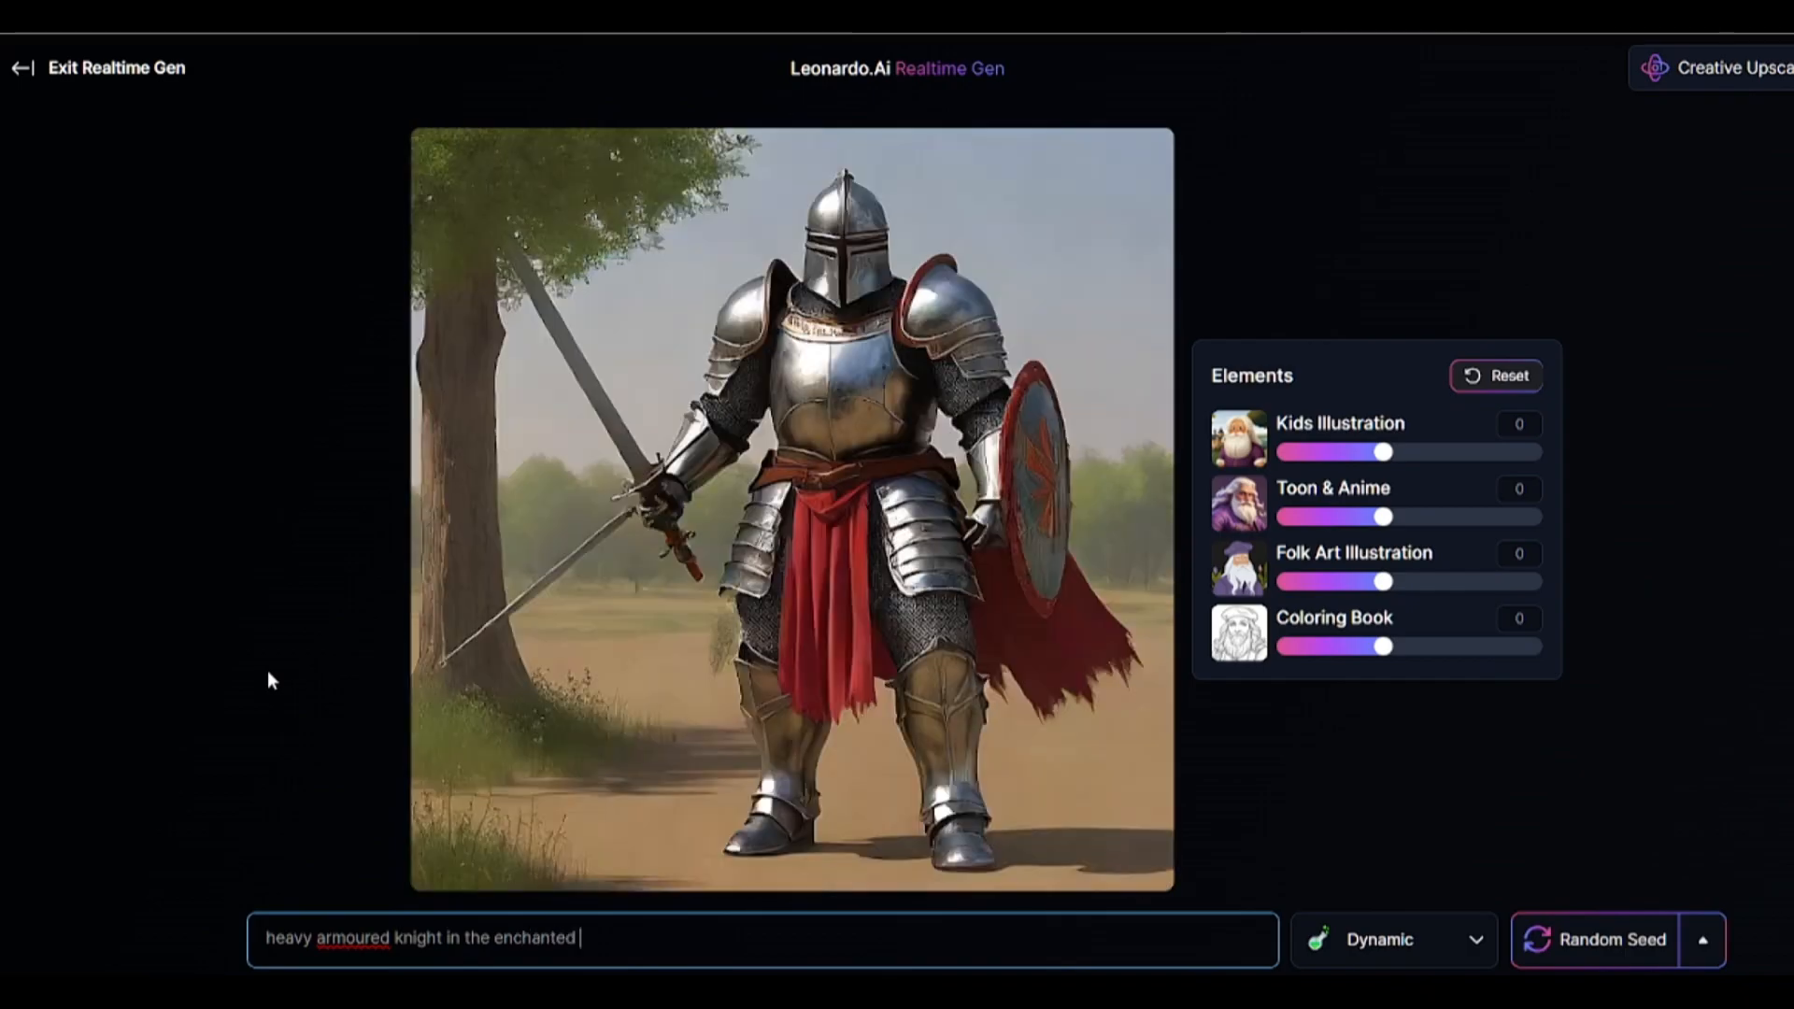
left_click(364, 938)
key("BackSpace")
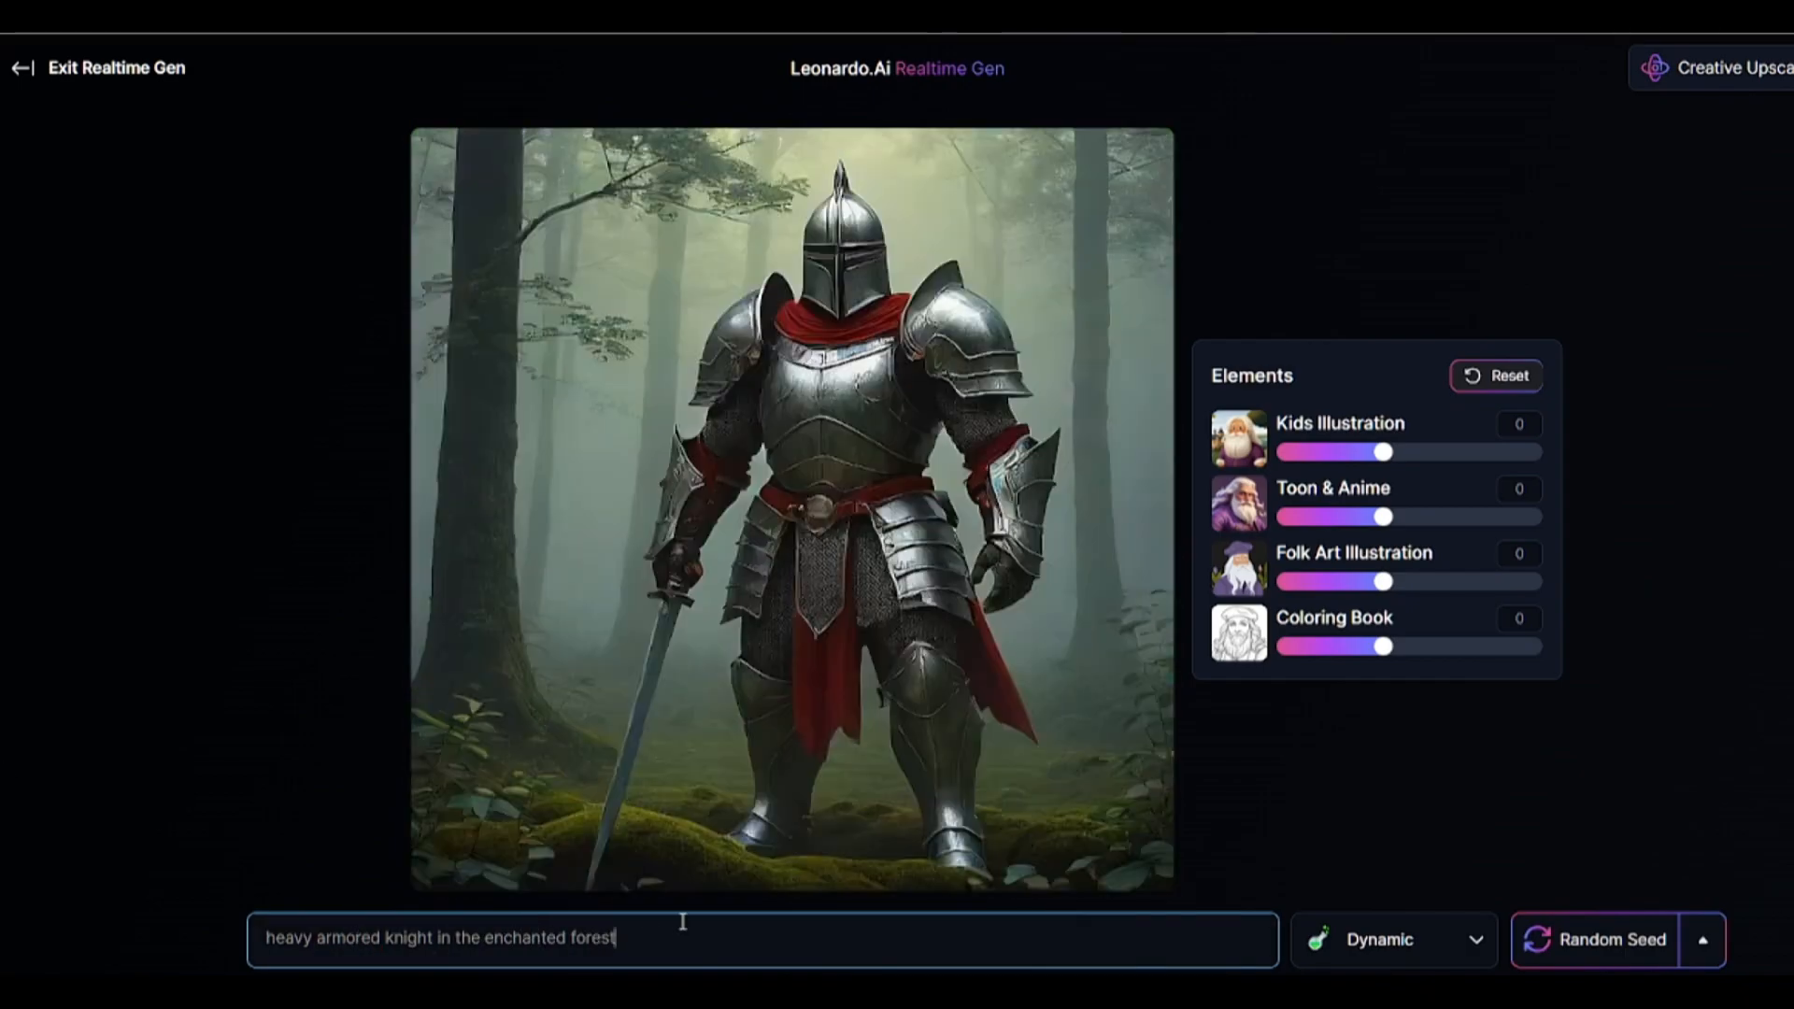
Try the Elements at Kids Illustration 0.7, Toon & Anime -0.6, Folk Art Illustration -0.7 and Coloring Book -0.5.
left_click(1330, 646)
left_click(1328, 516)
left_click_drag(1328, 520, 1319, 520)
left_click_drag(1383, 547, 1308, 549)
left_click_drag(1383, 417, 1458, 417)
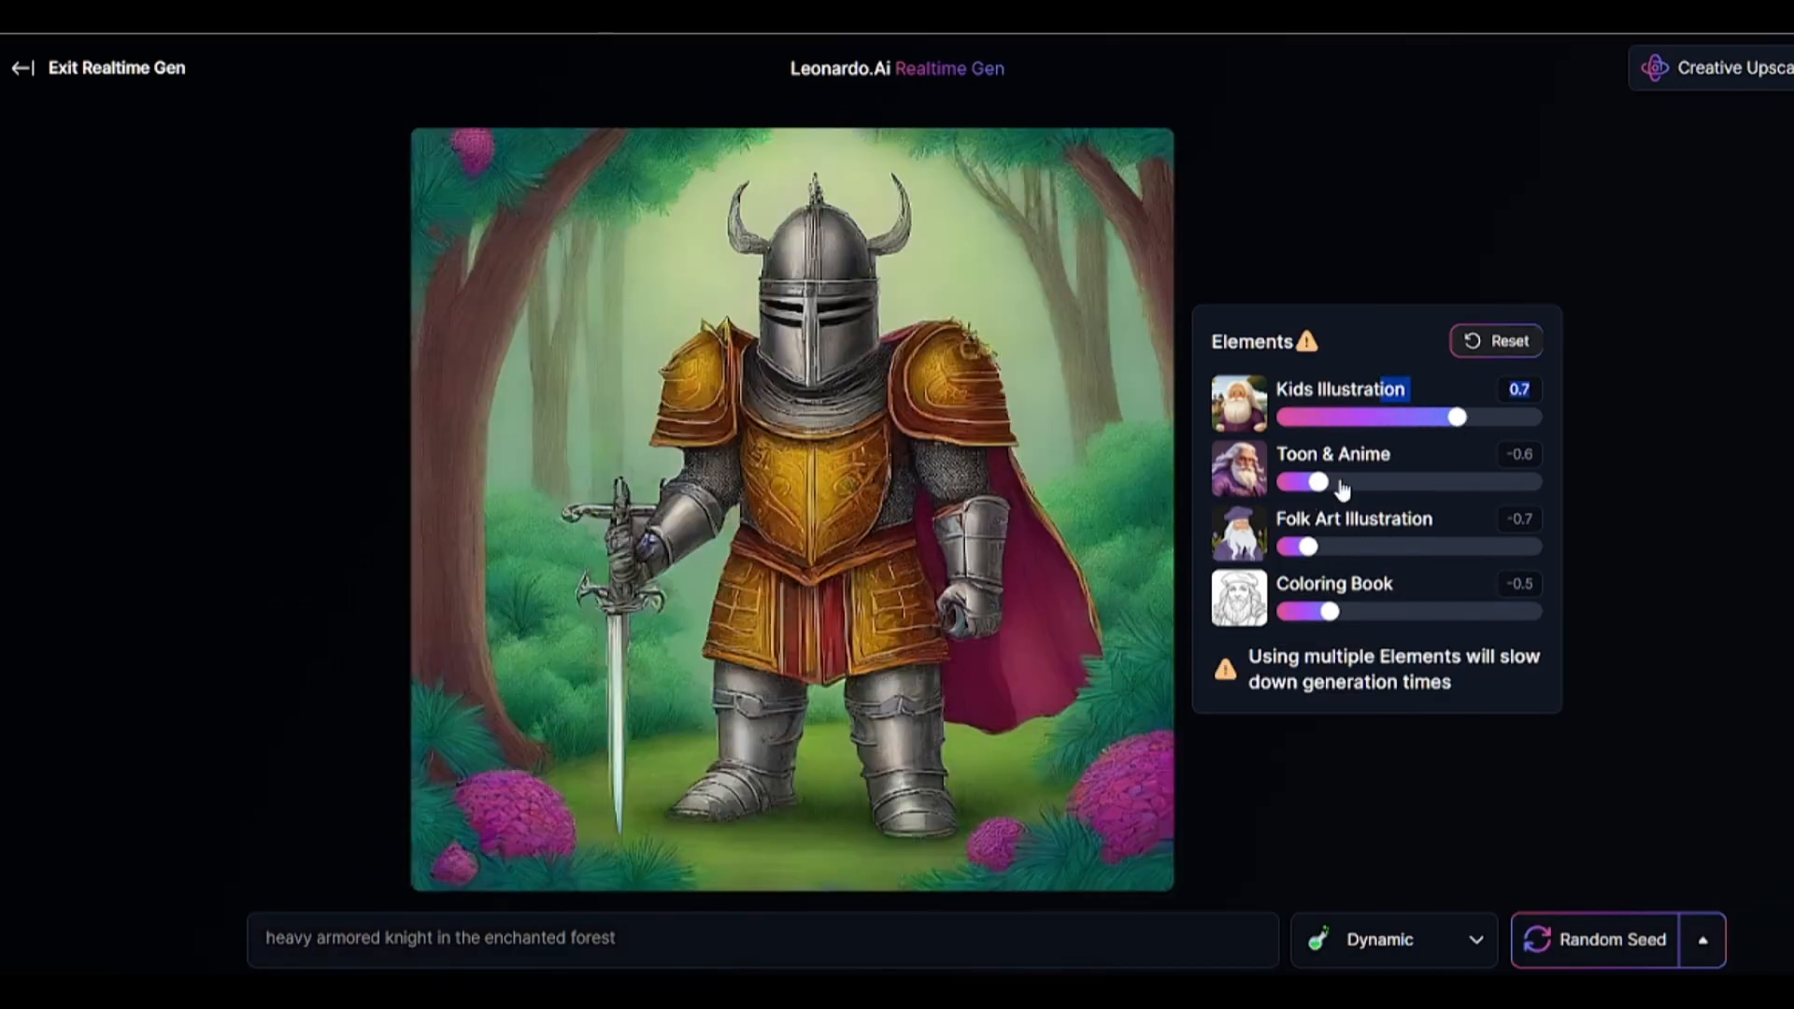
Set Kids Illustration to 0.9, Toon & Anime to 0.3 and Coloring Book to 0, and raise Folk Art Illustration.
left_click(1425, 482)
left_click(1362, 546)
left_click_drag(1329, 611, 1383, 611)
left_click(1362, 513)
mouse_move(1458, 416)
left_mouse_down()
mouse_move(1543, 417)
mouse_move(1478, 417)
left_mouse_up()
left_click(1416, 483)
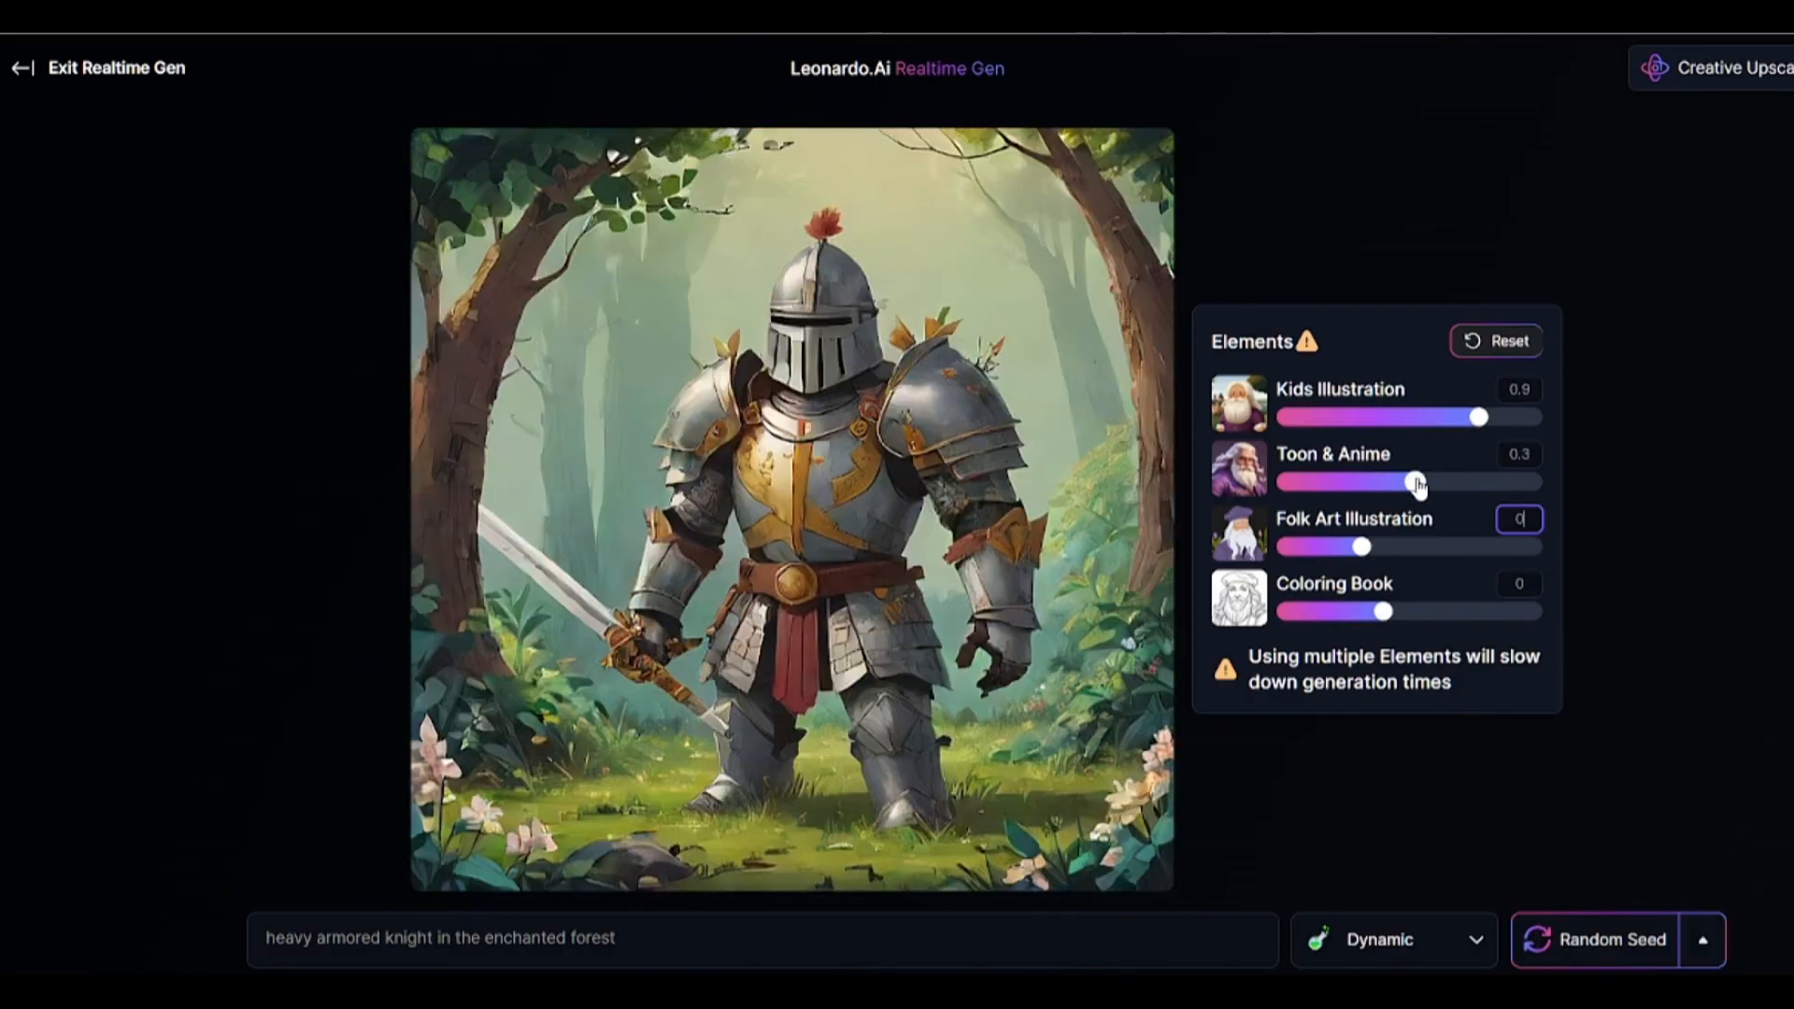
Change the Realtime Generation style of the knight image to Anime.
left_click(1448, 944)
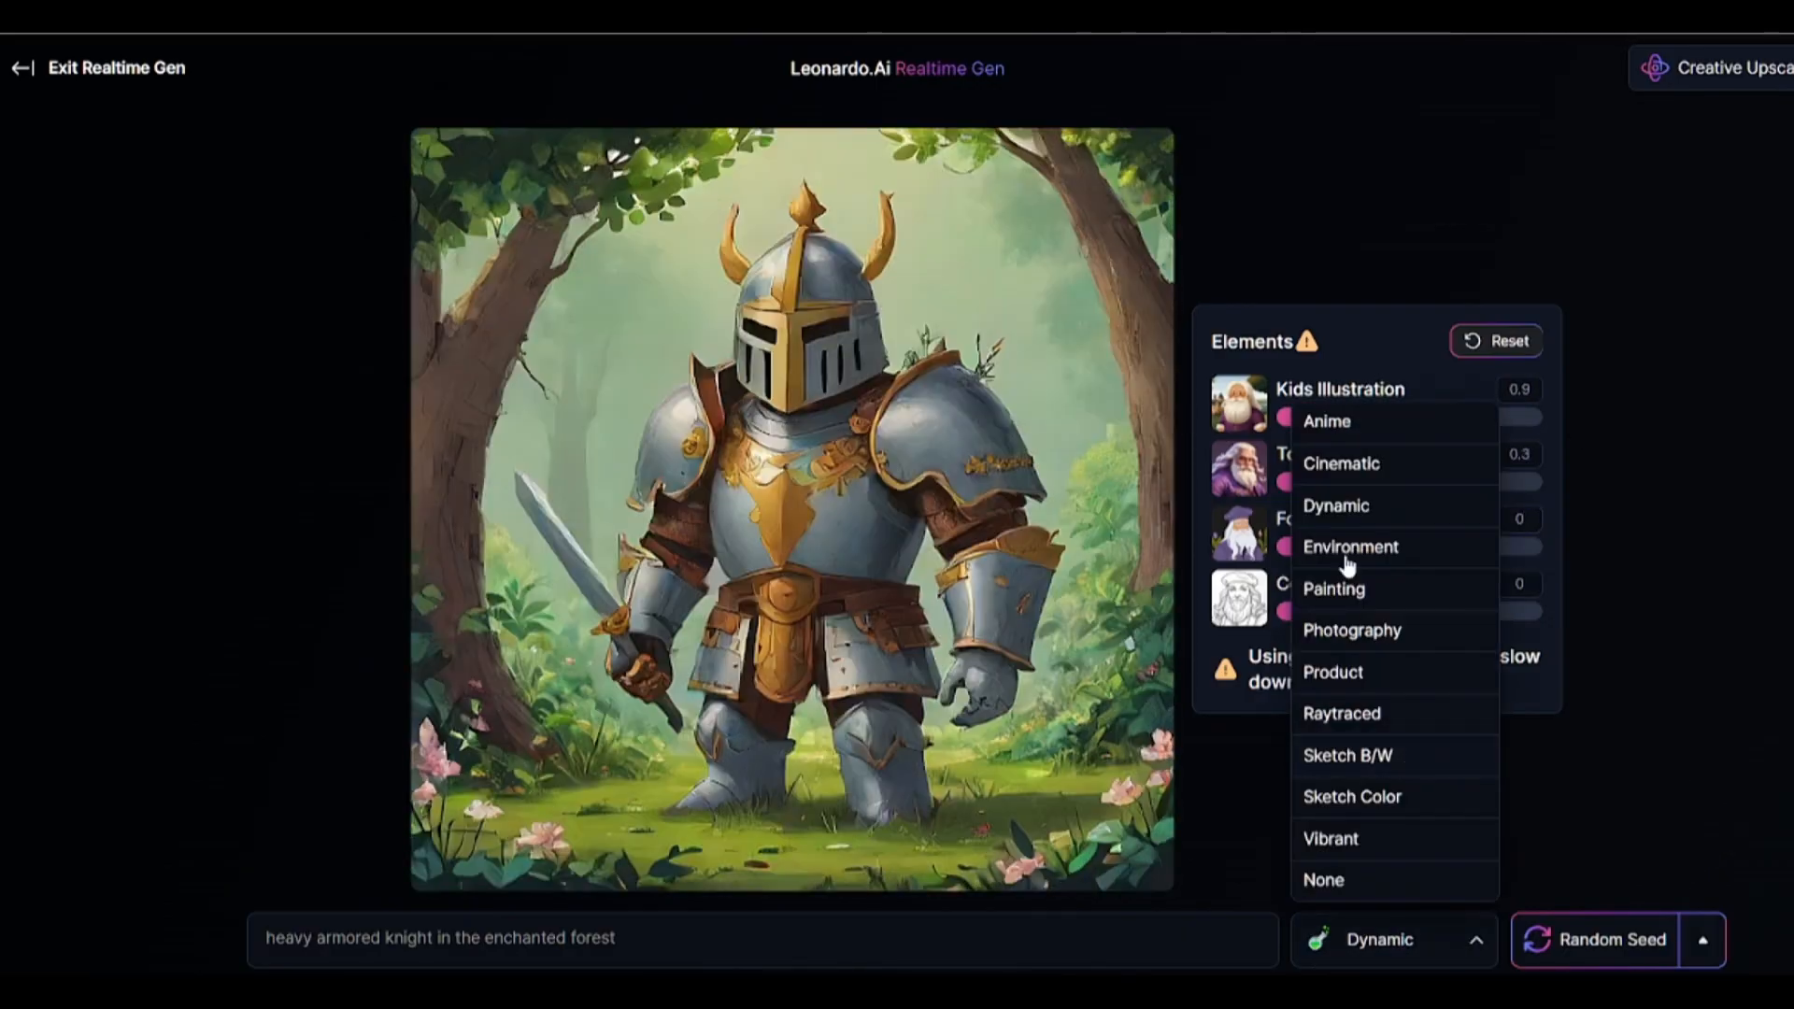
left_click(1384, 426)
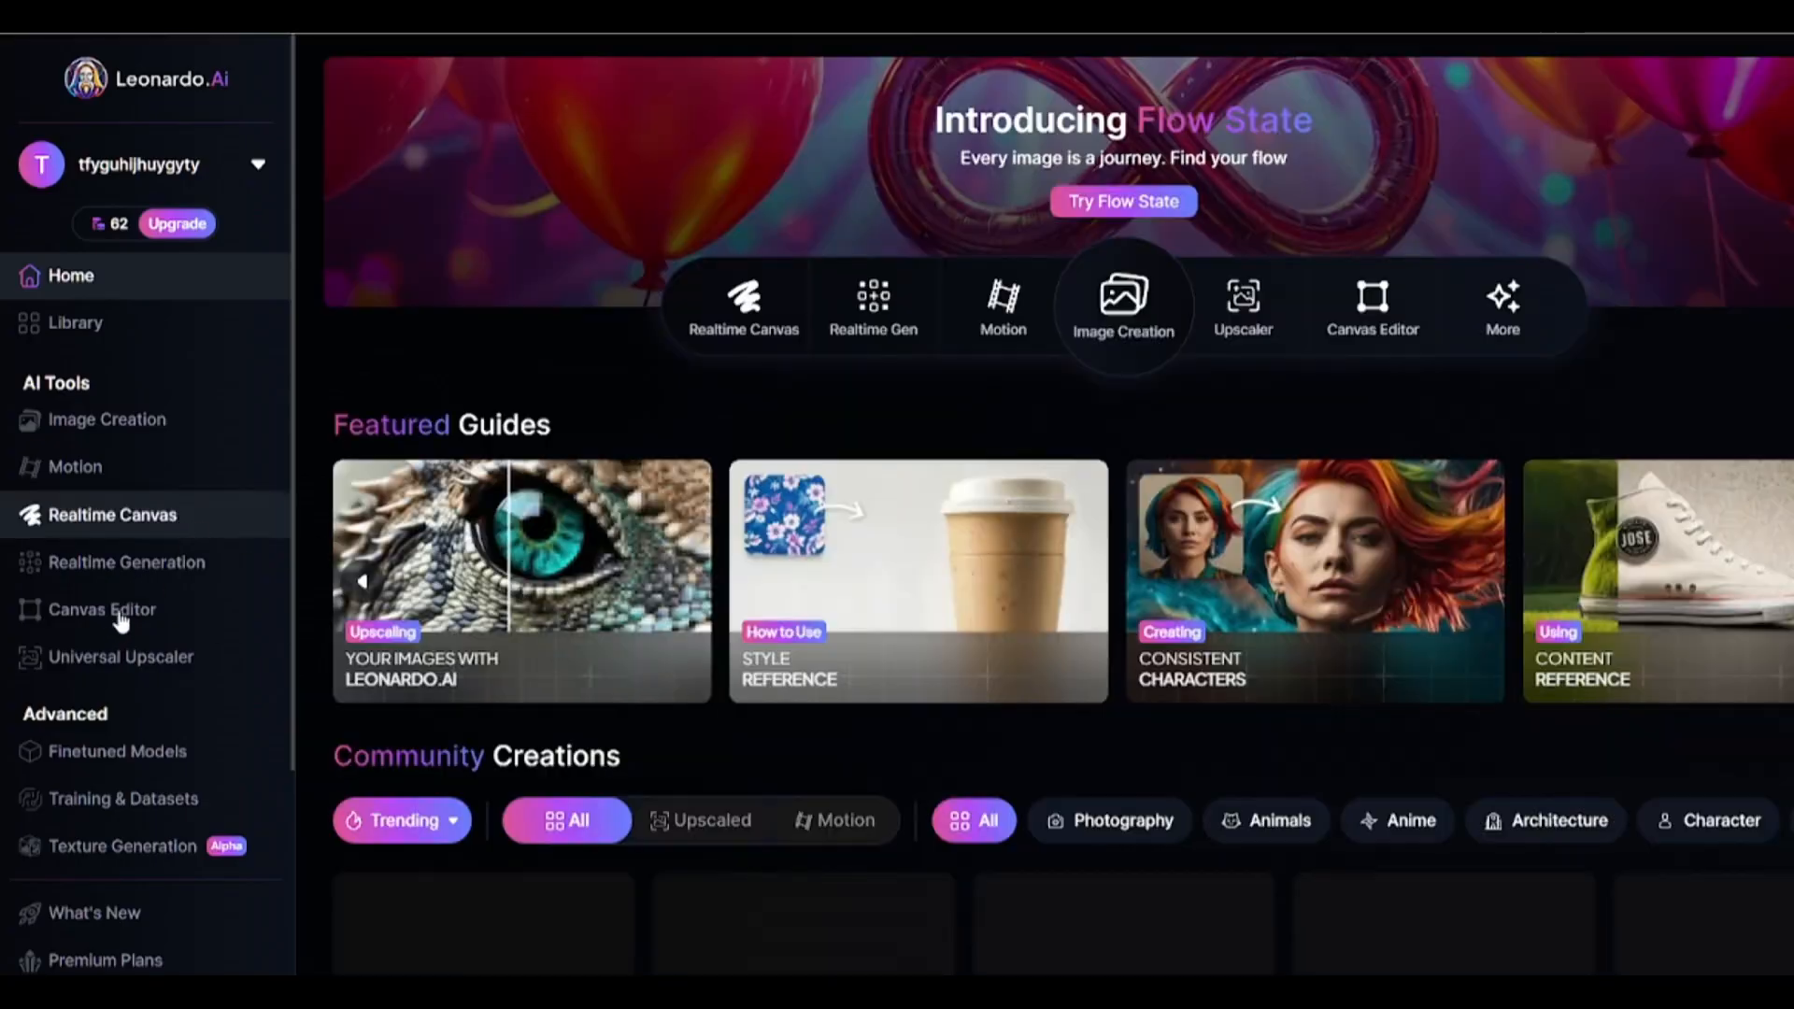
Open the Canvas Editor and choose 3D Animation Style as the finetuned model.
left_click(103, 610)
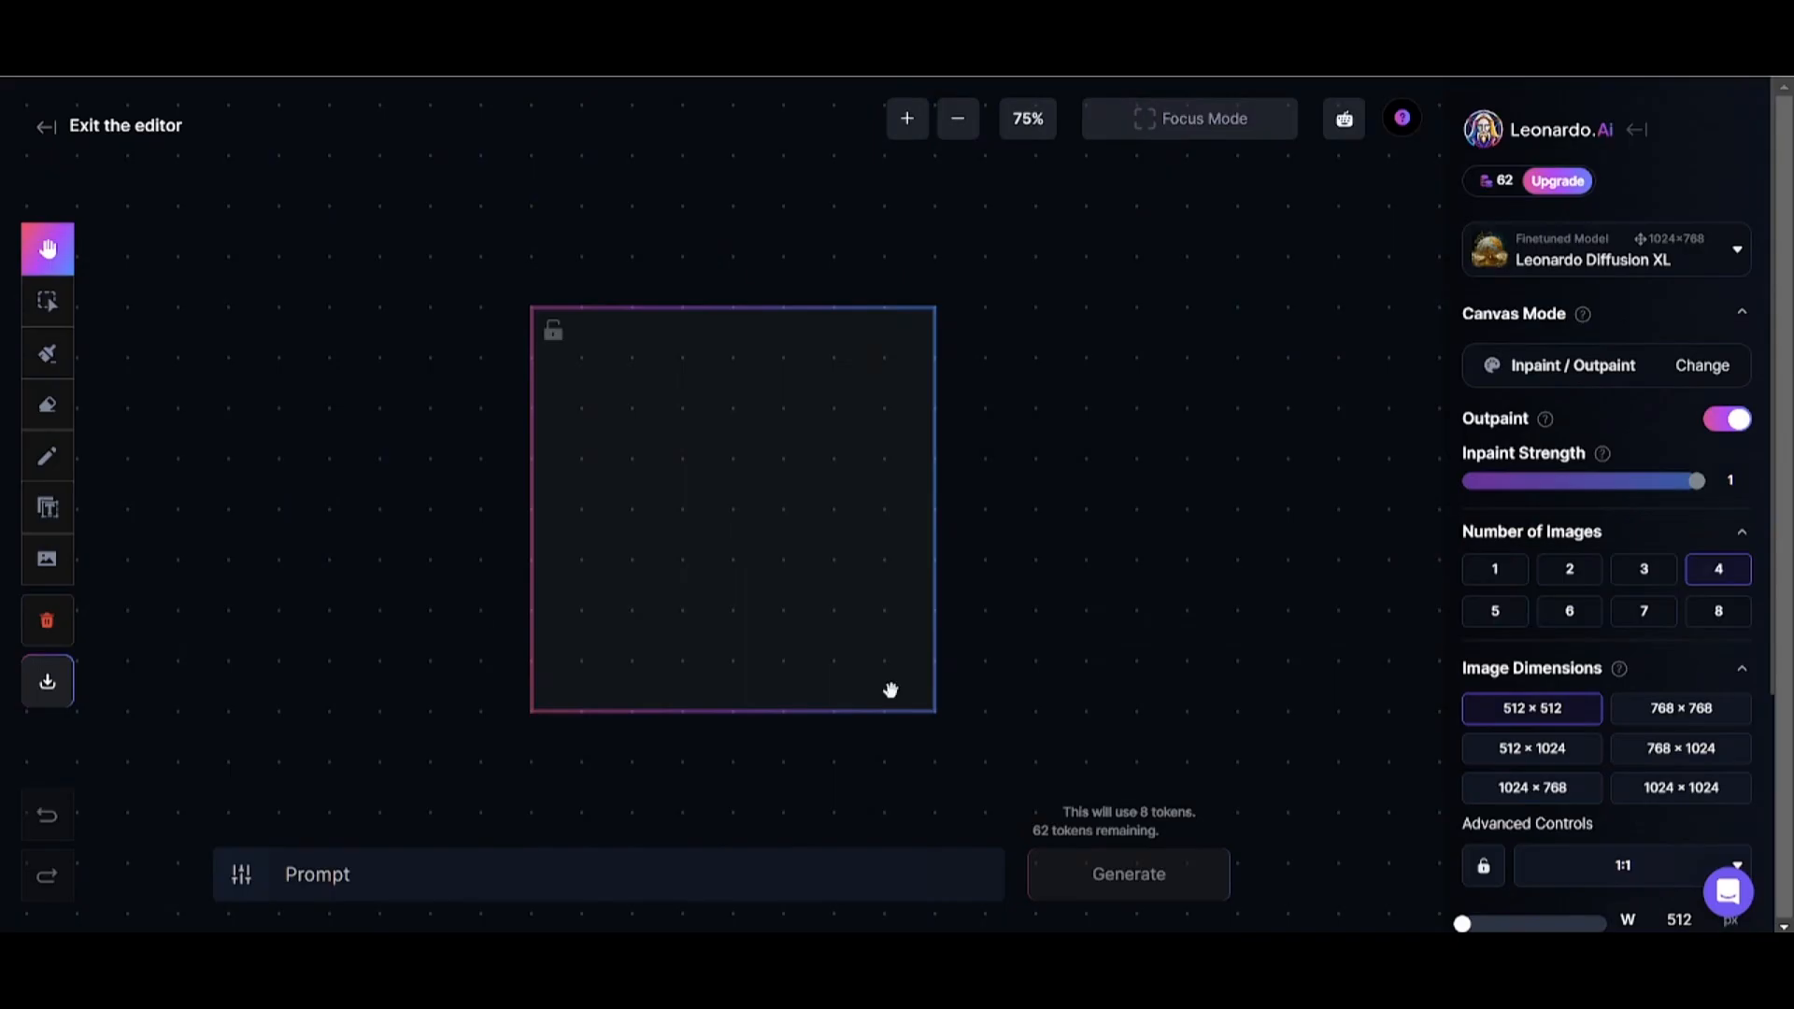
scroll(803, 418, "down", 2)
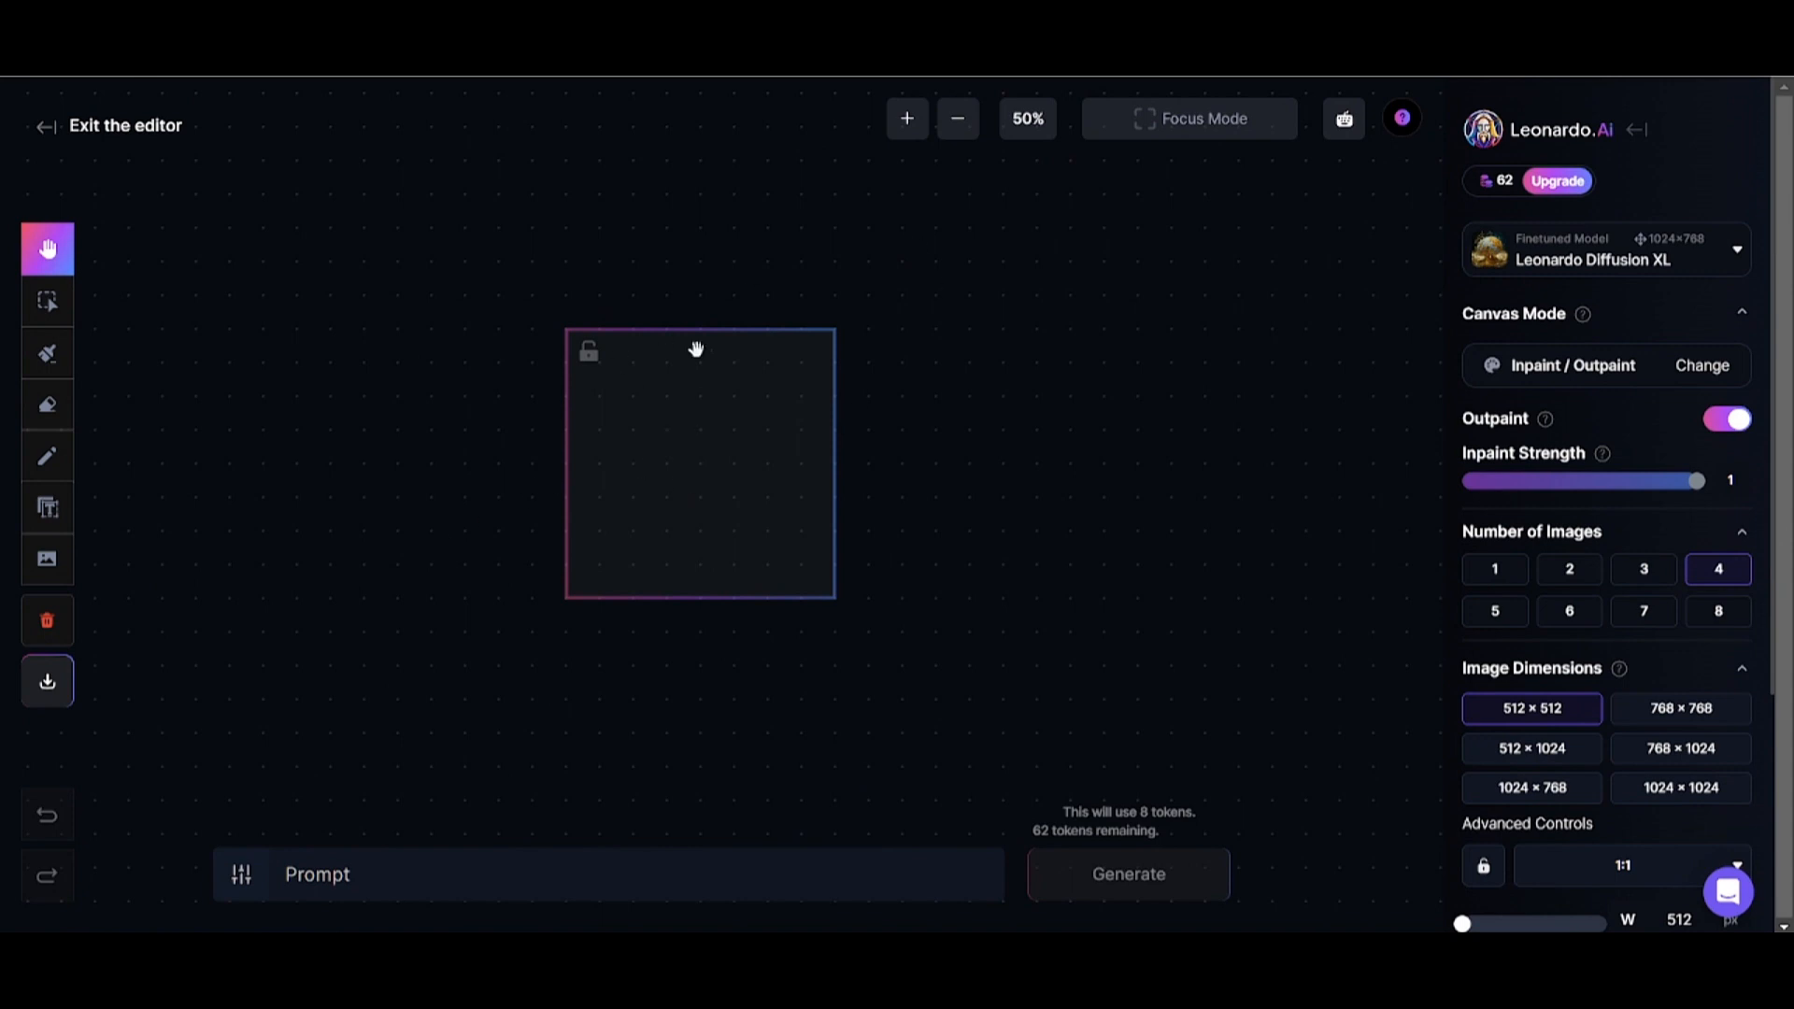
left_click(1615, 270)
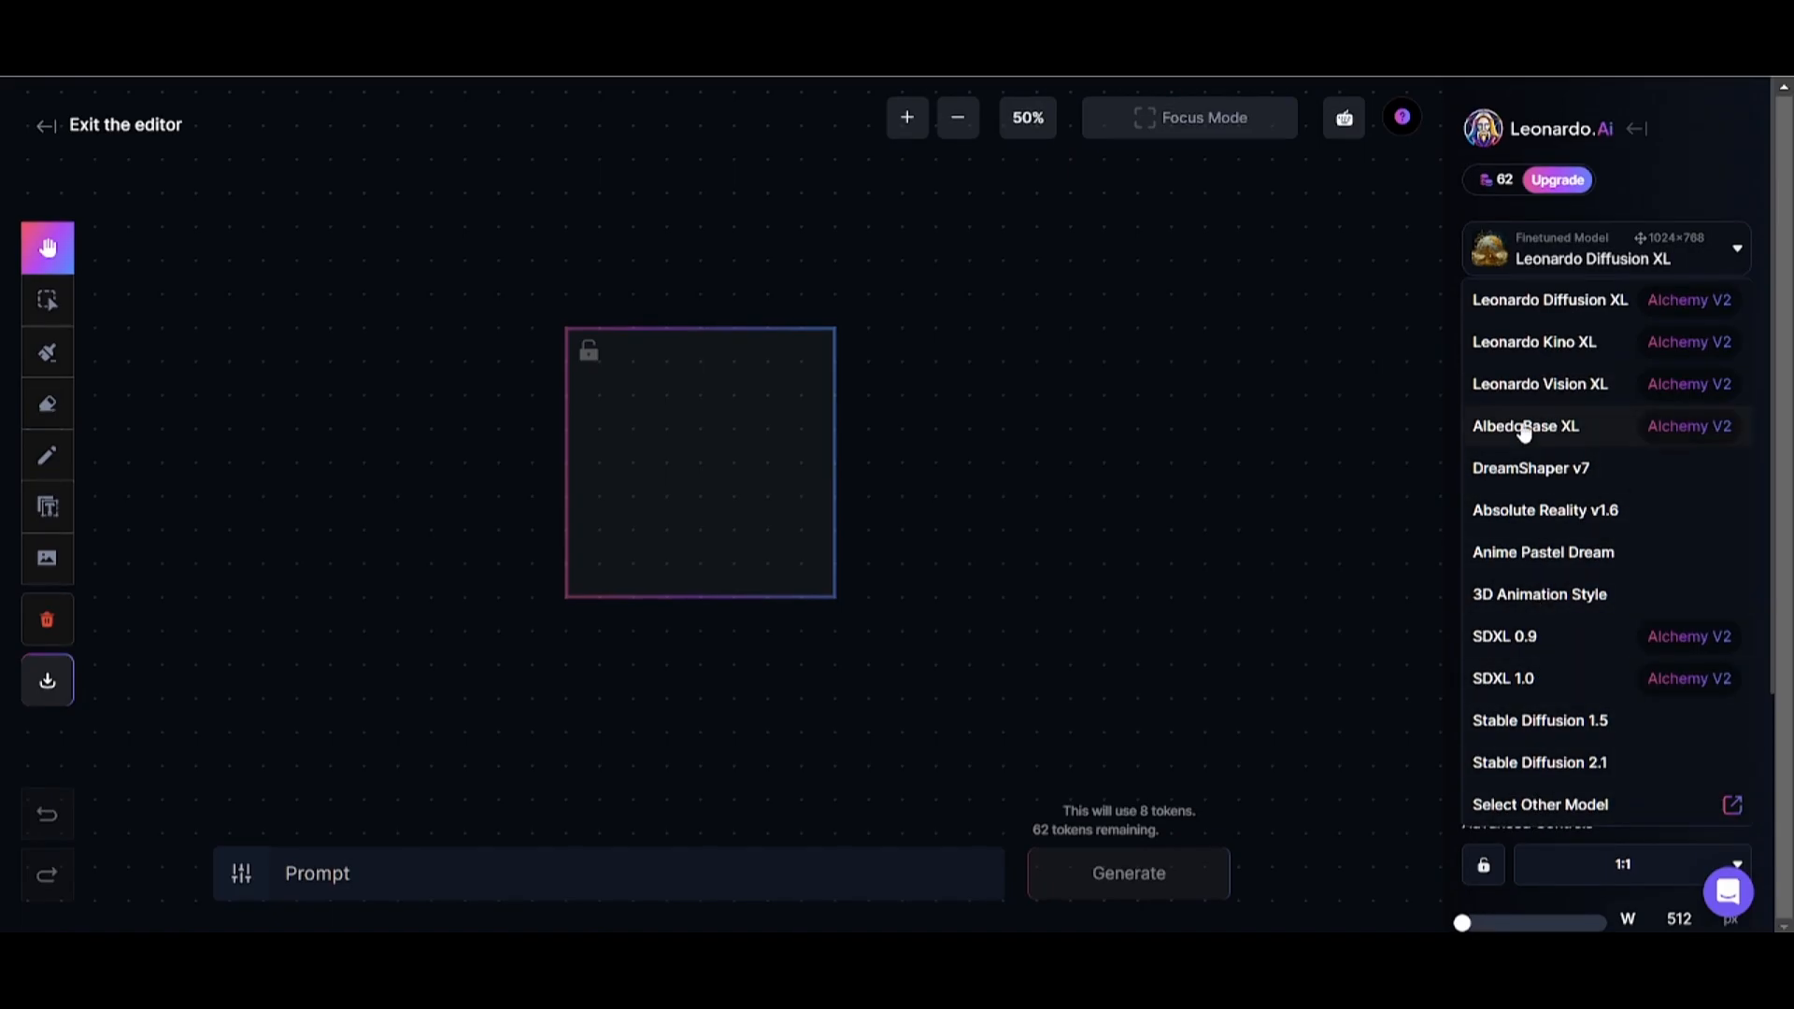
left_click(1516, 597)
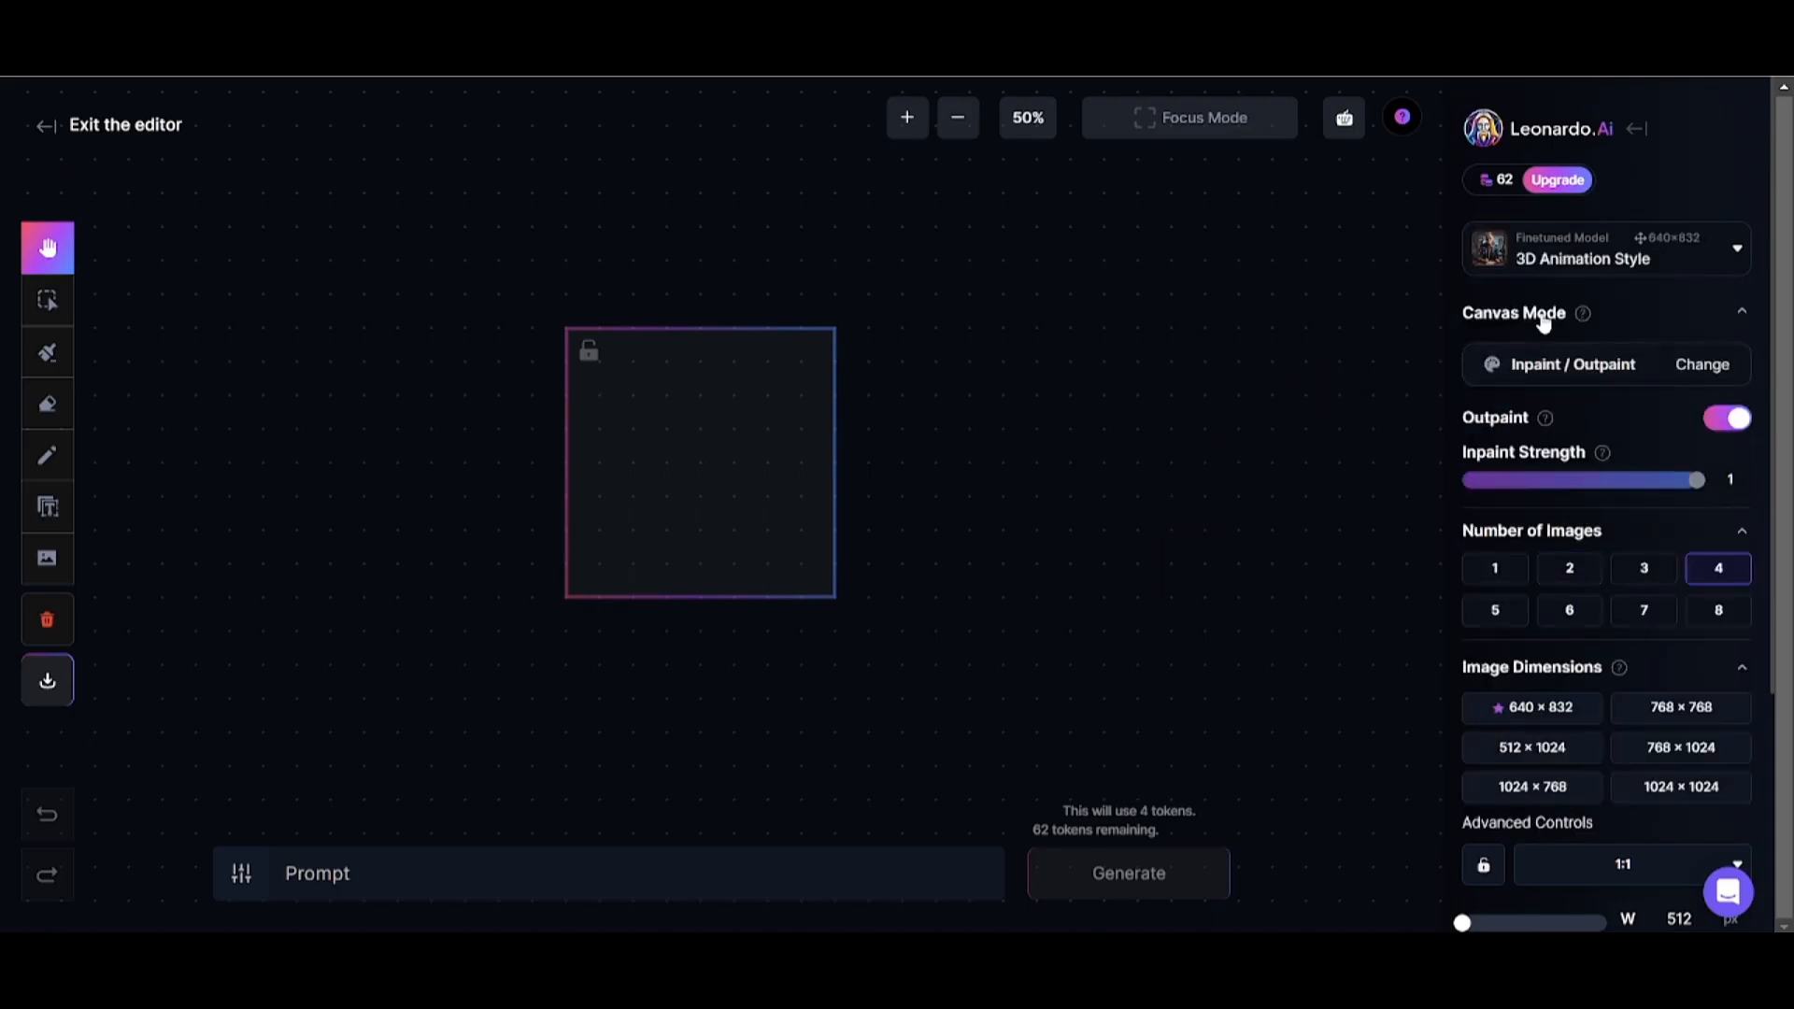
Widen the generation frame to 1136 px.
scroll(1579, 682, "down", 3)
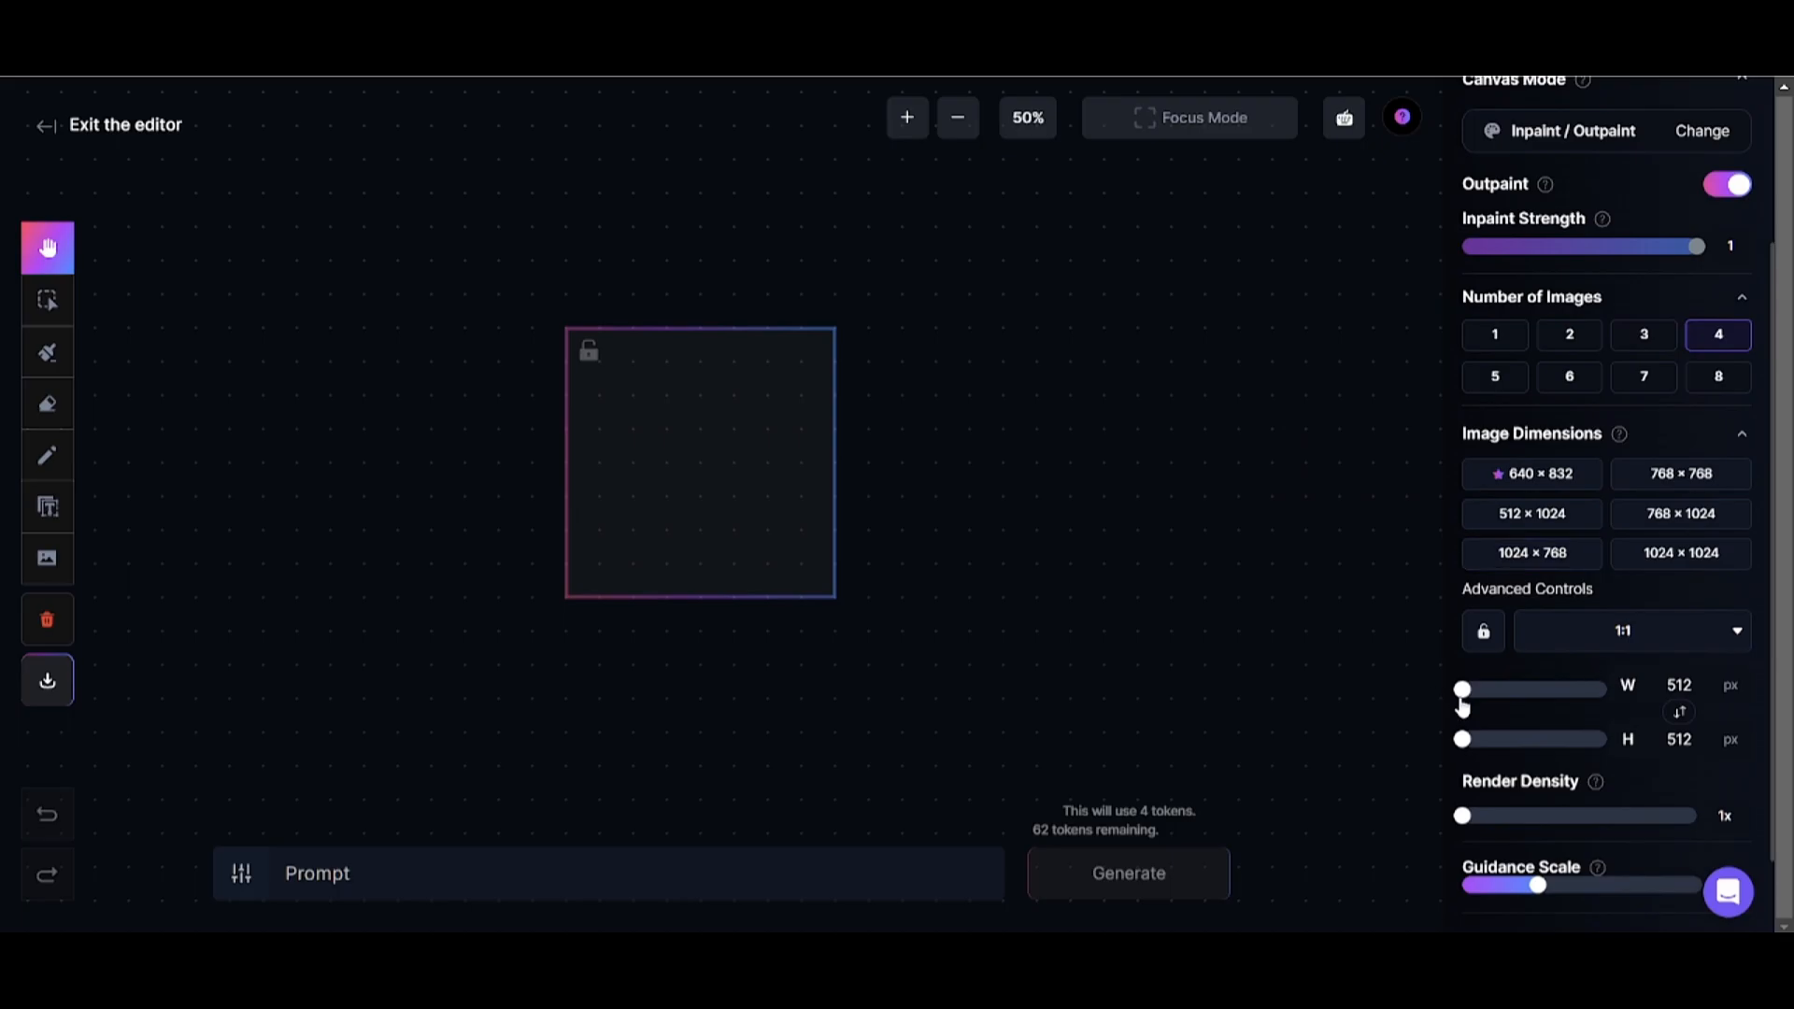
left_click(1542, 633)
left_click(1449, 685)
left_click_drag(1462, 689, 1554, 693)
scroll(1557, 637, "up", 3)
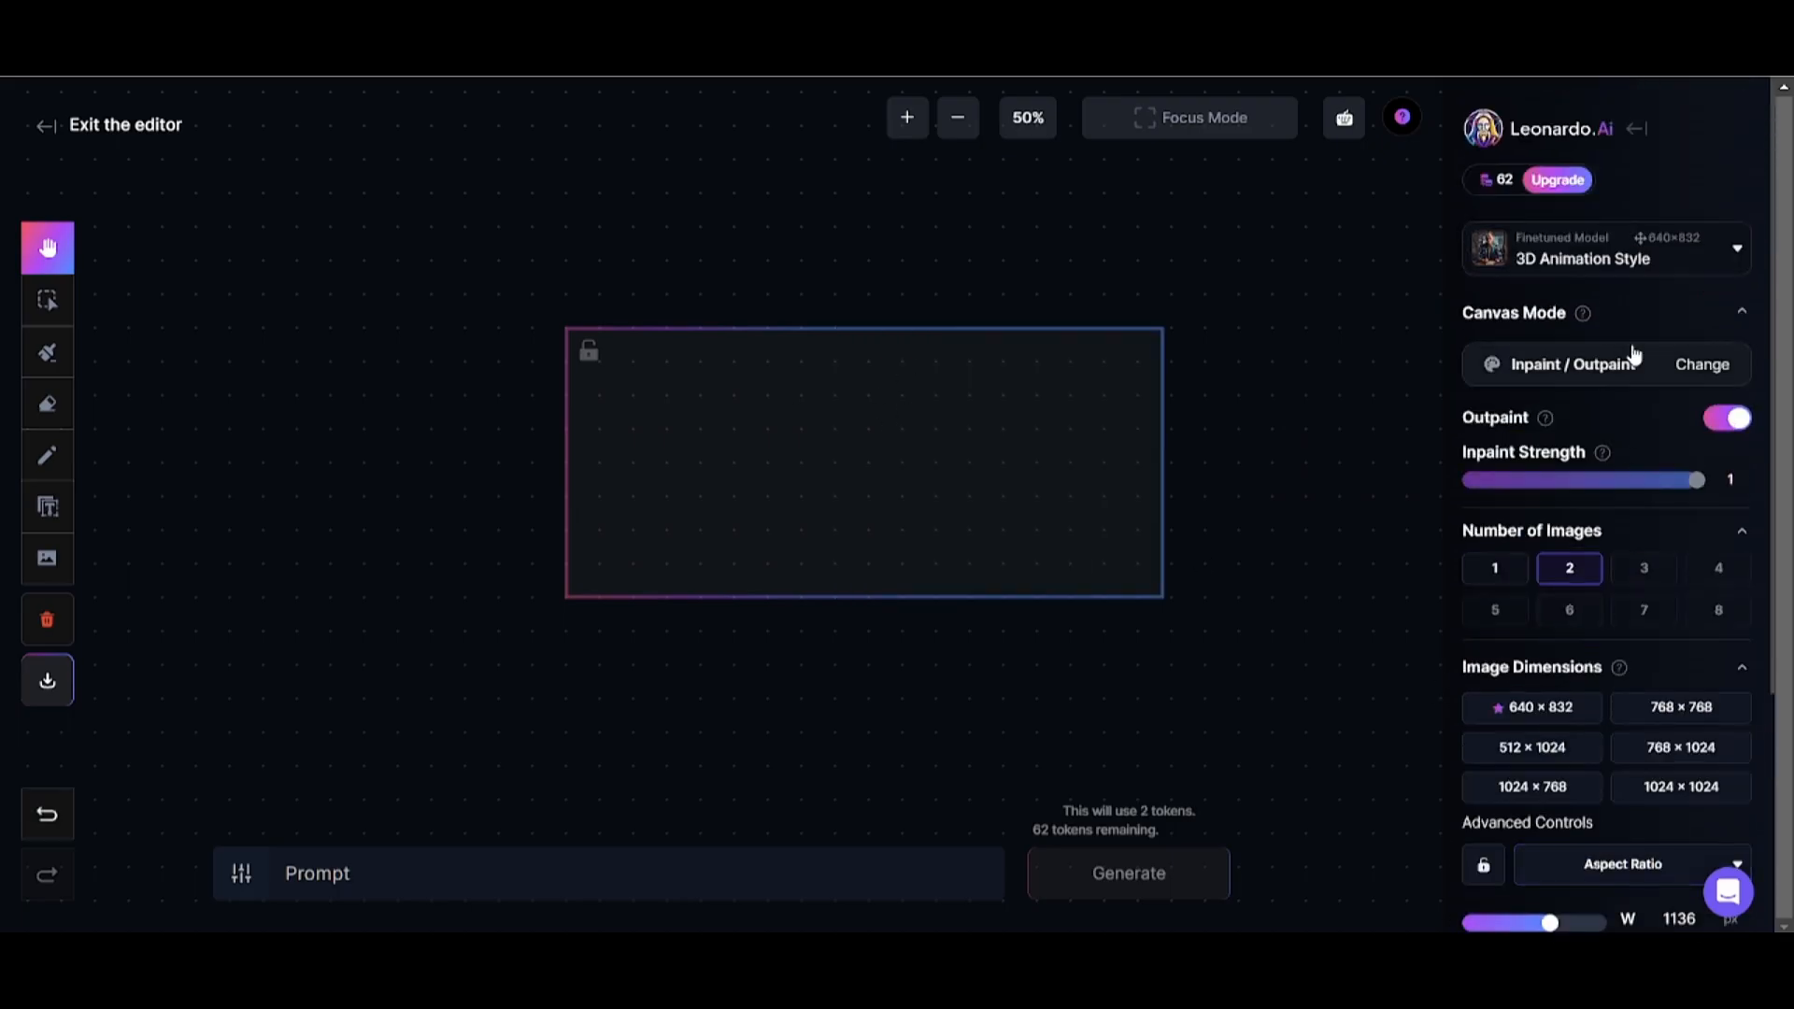
Switch the canvas mode to Text2Img and generate images from the prompt "ship in the stormy sea".
left_click(1635, 355)
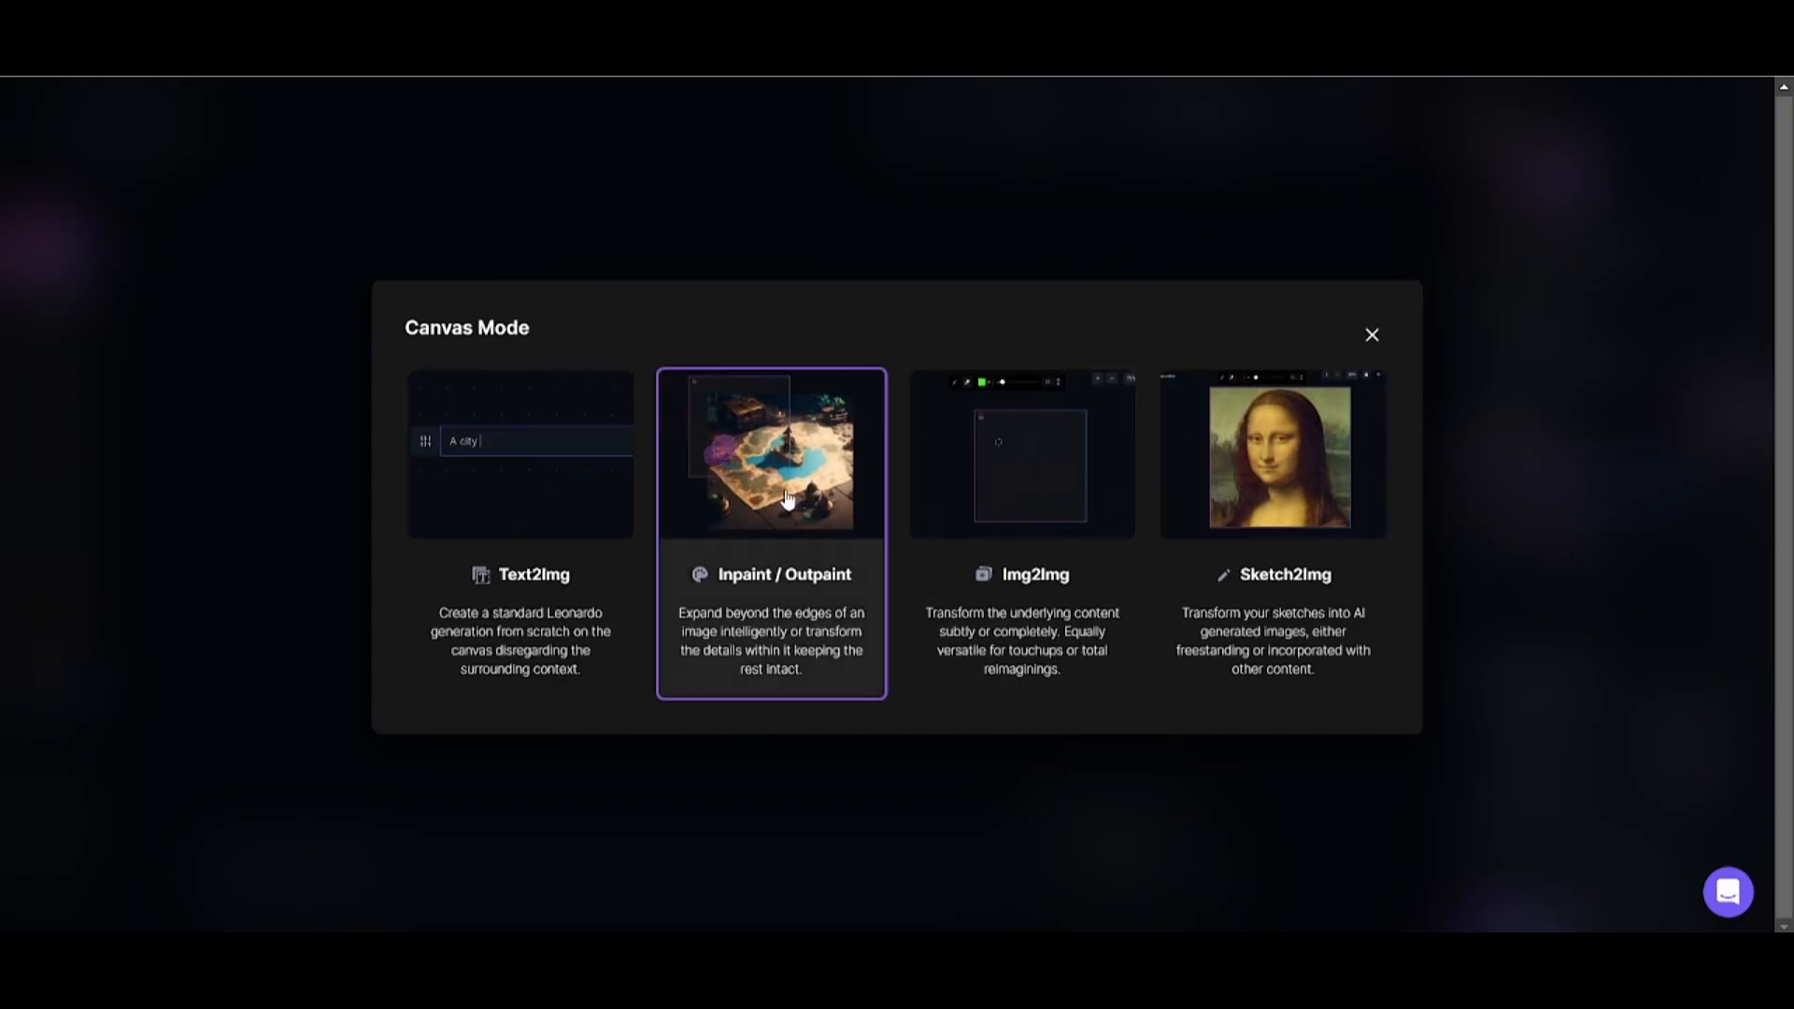
left_click(453, 523)
type("ship in the stormy sea")
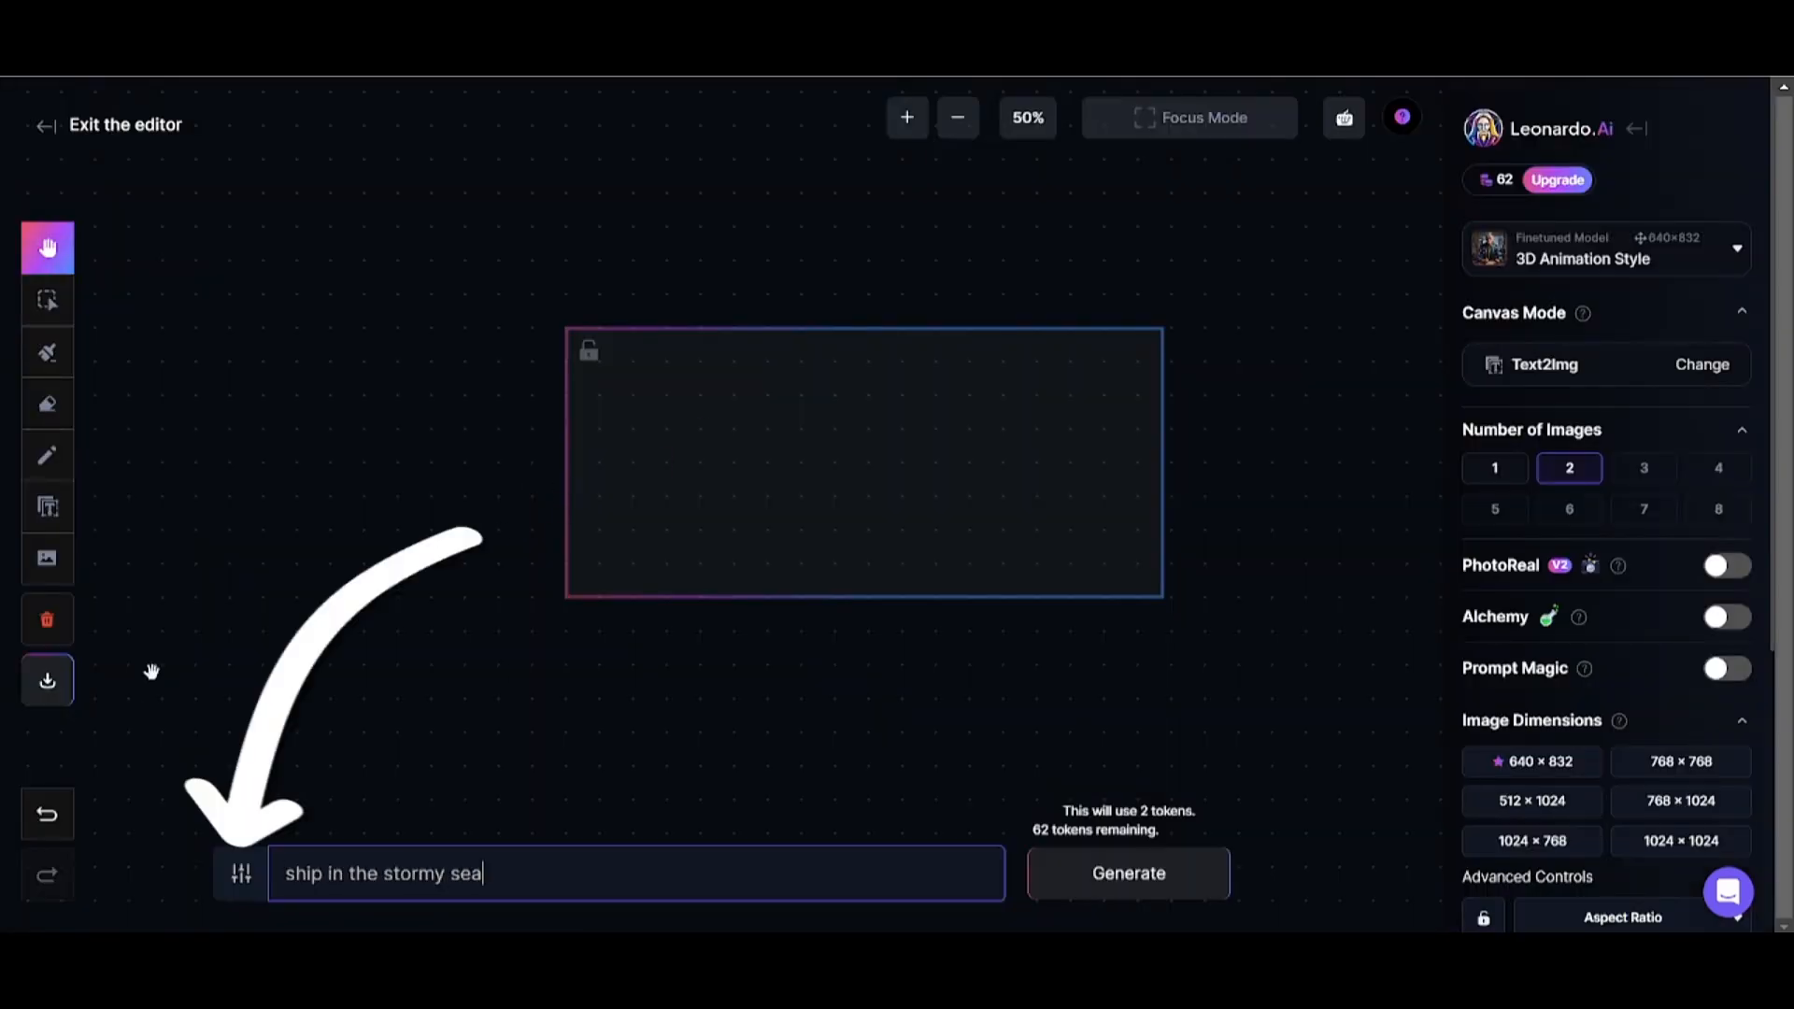
left_click(1077, 885)
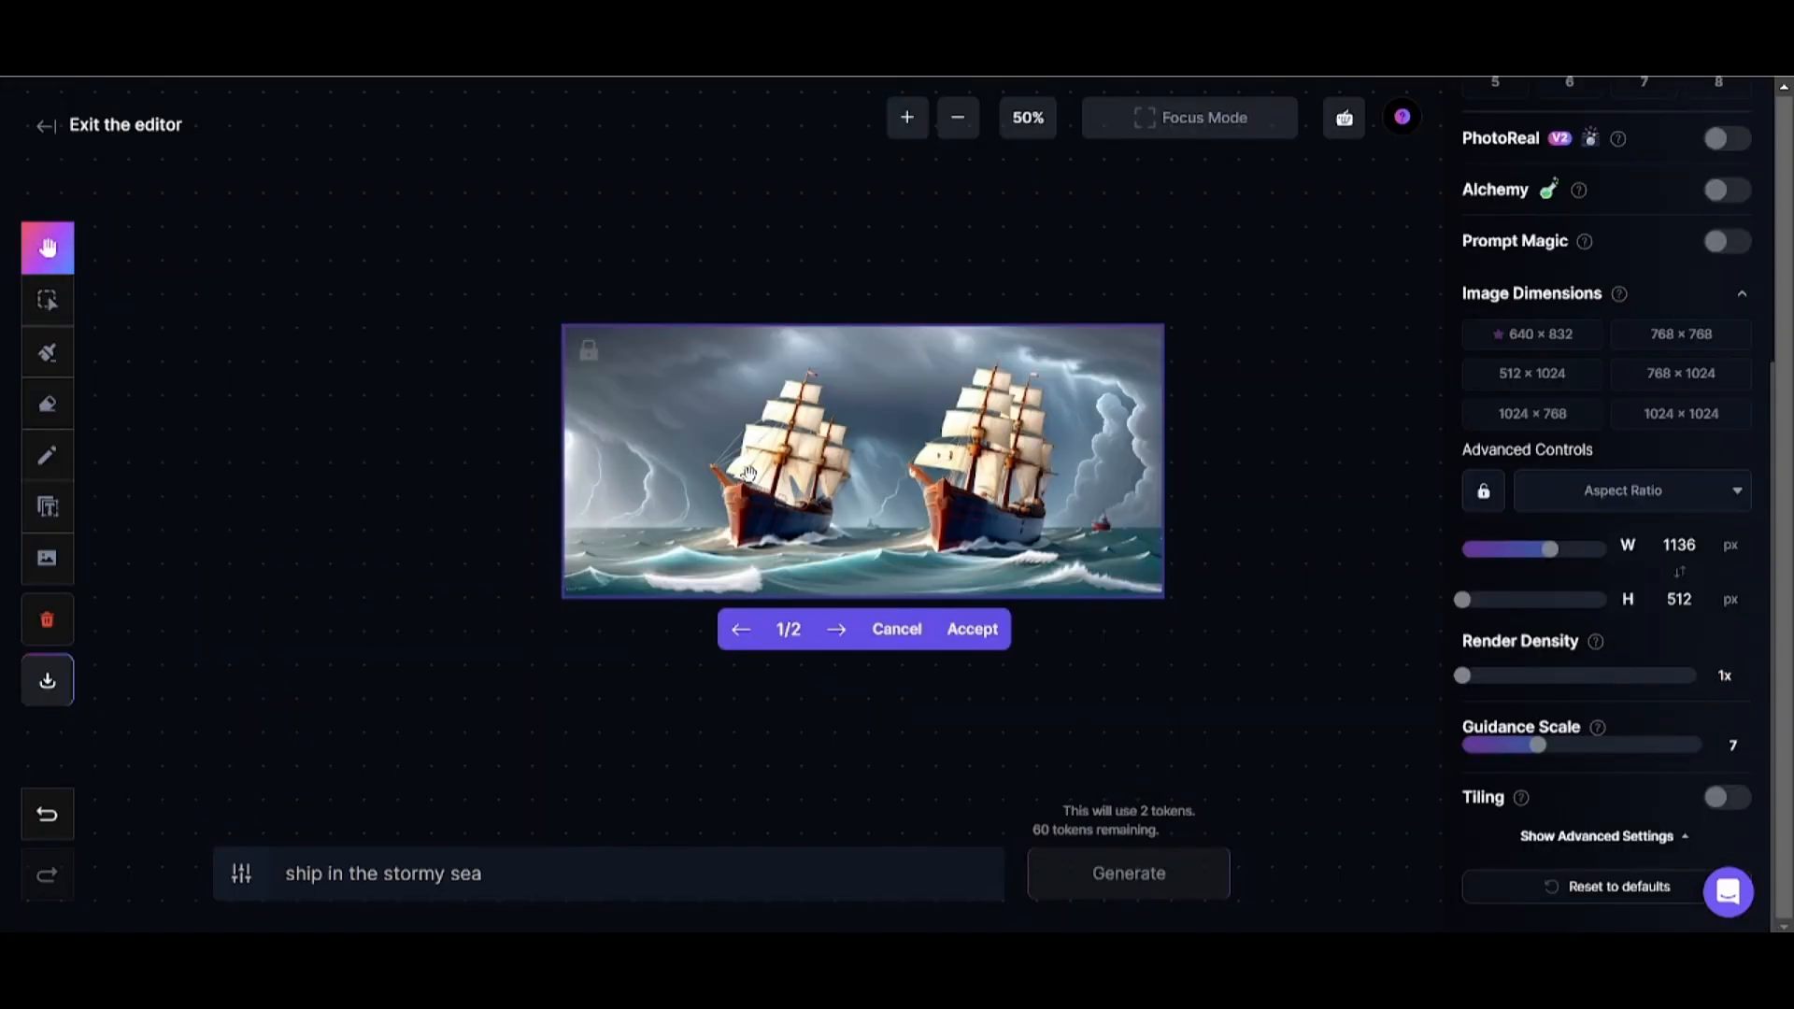
Compare the two generated ship images and discard both.
left_click(845, 648)
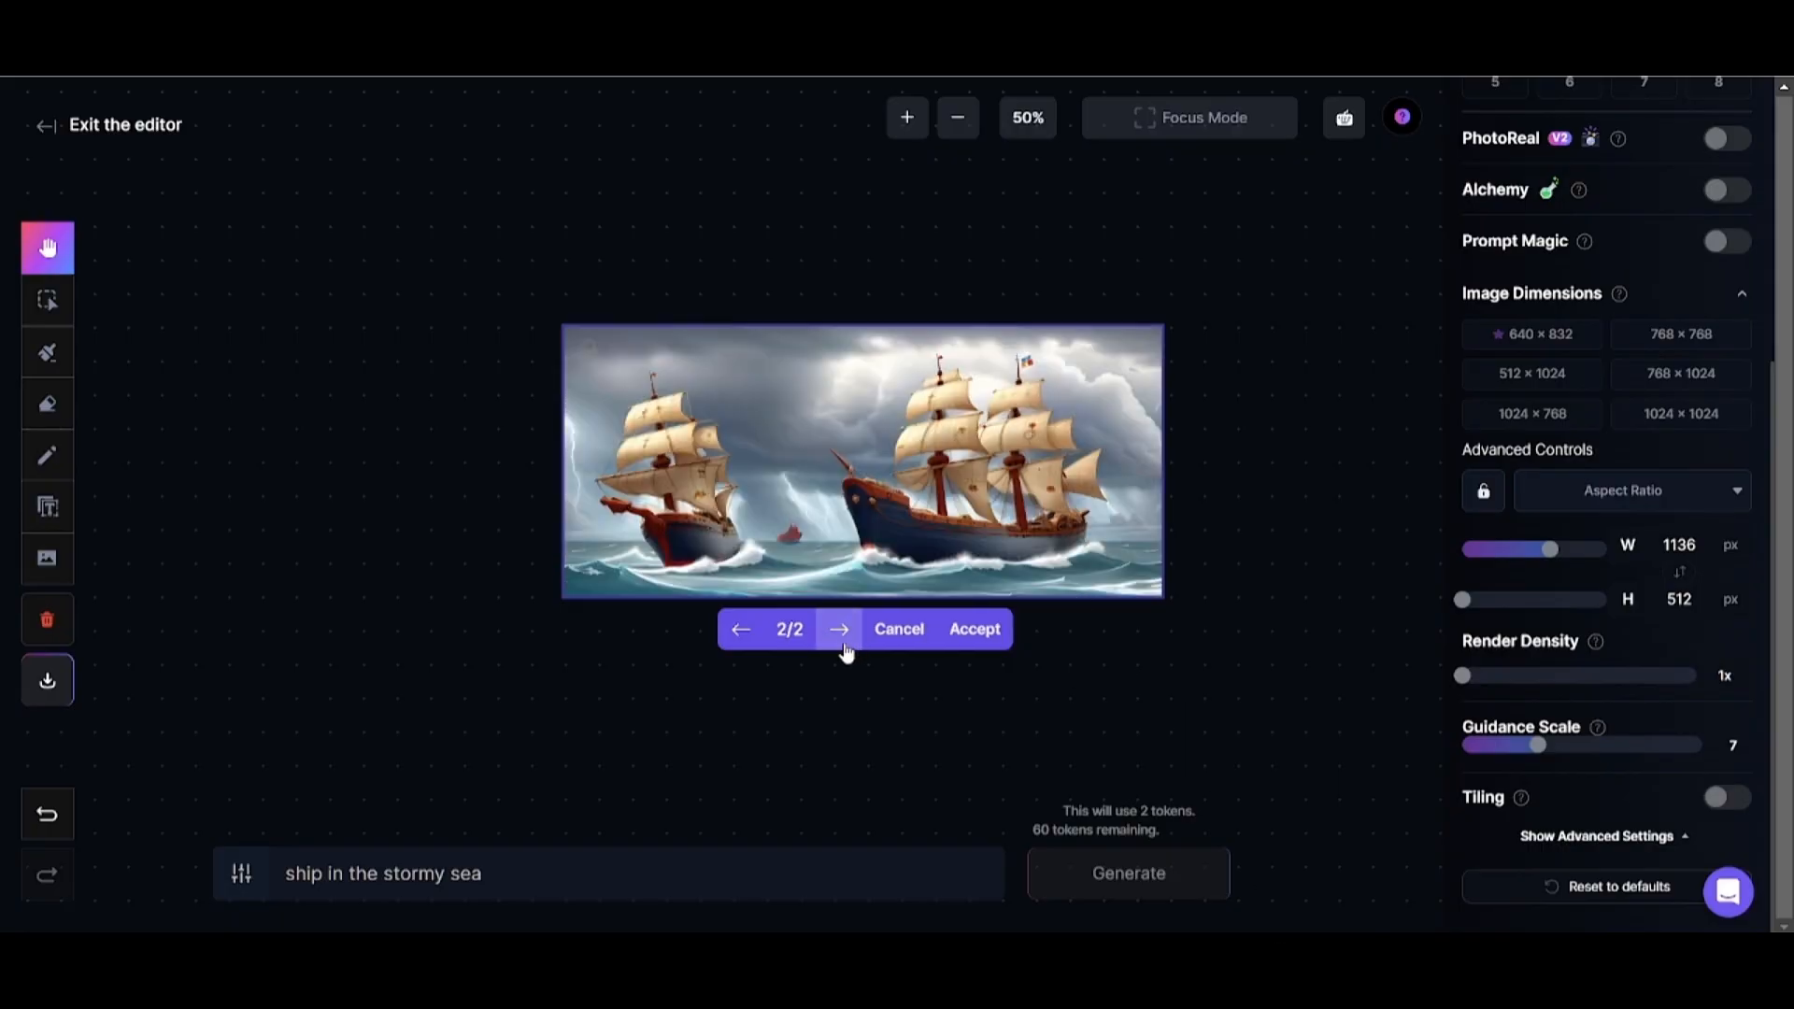
left_click(740, 630)
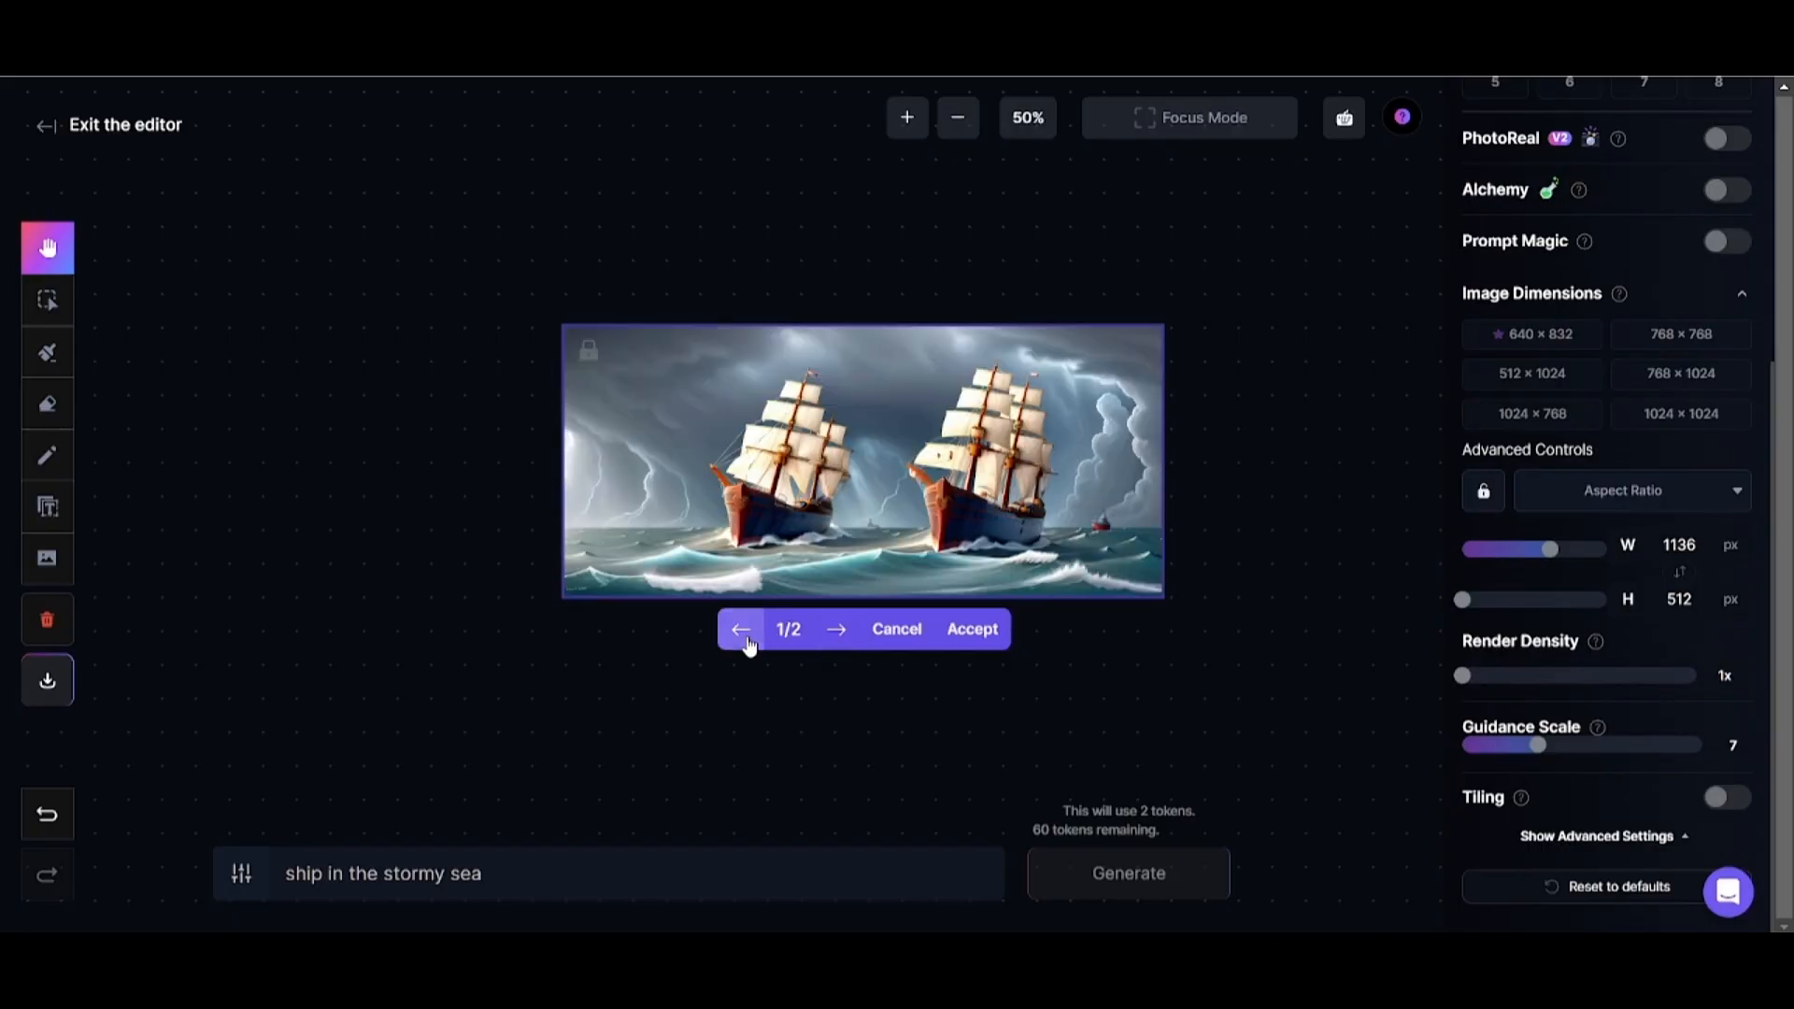
left_click(905, 631)
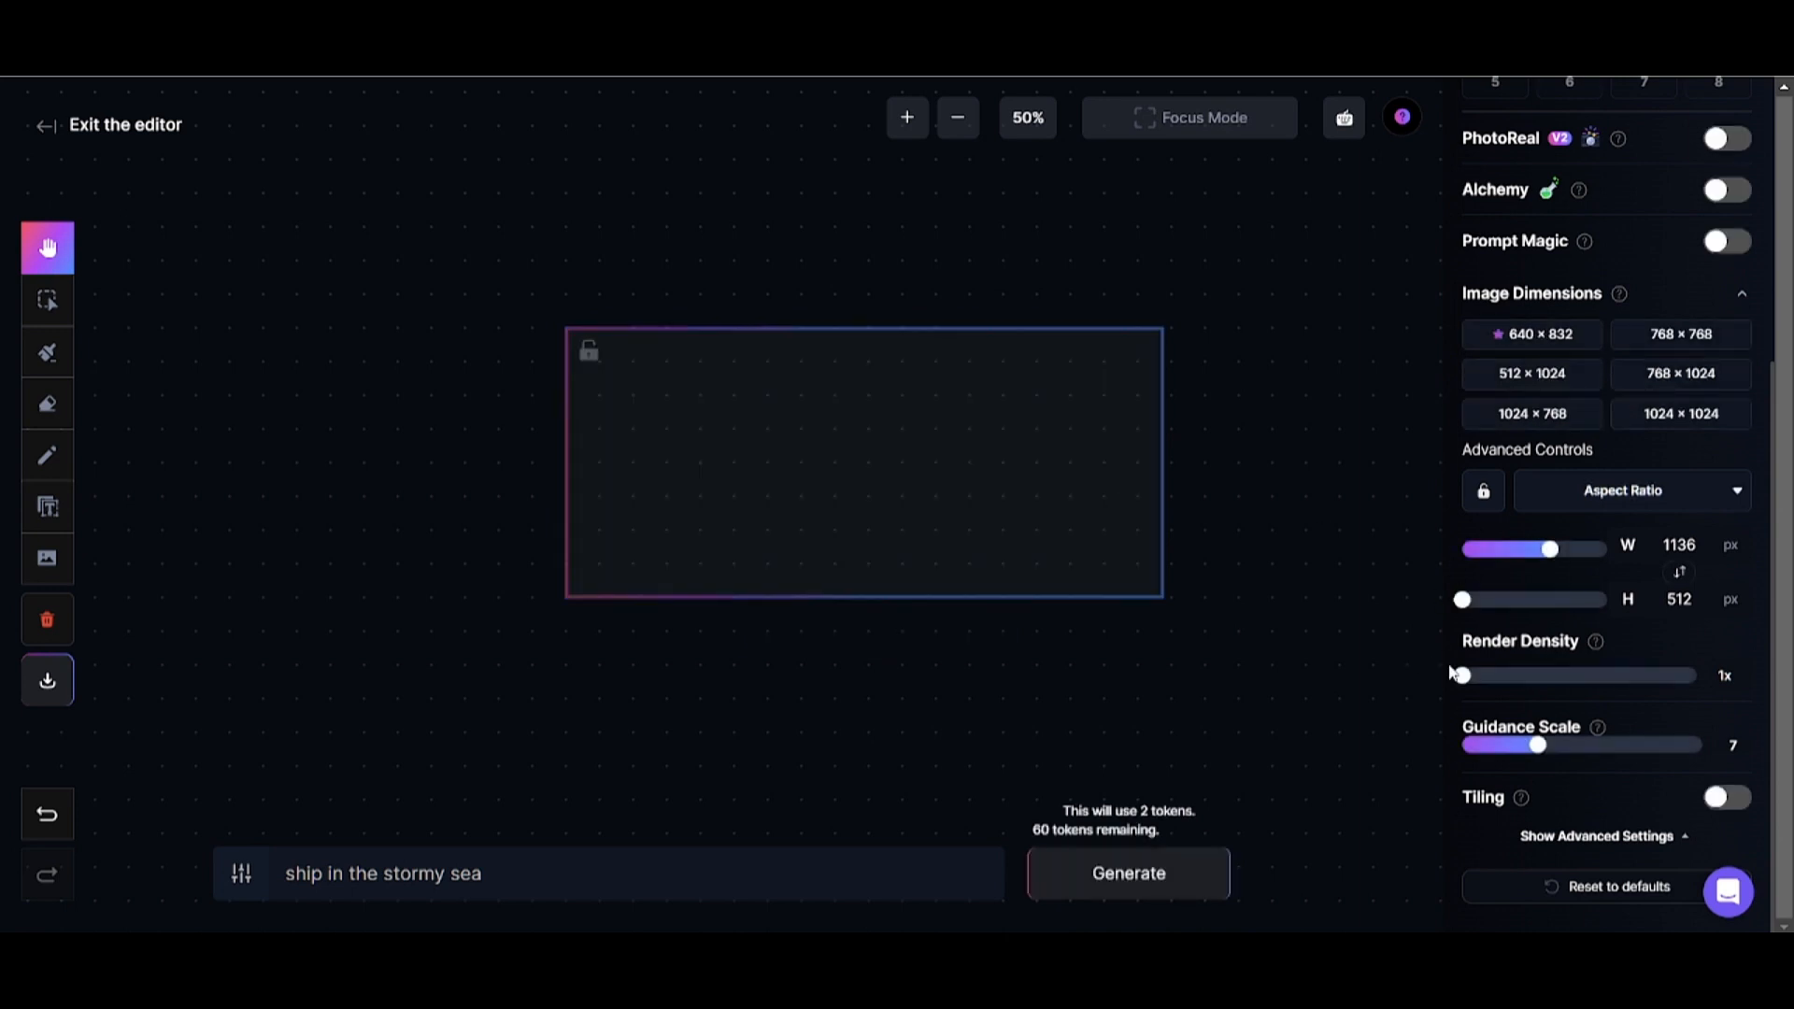
Raise the Guidance Scale to 12 and switch the finetuned model to AlbedoBase XL.
left_click_drag(1537, 745, 1627, 752)
scroll(1695, 557, "up", 4)
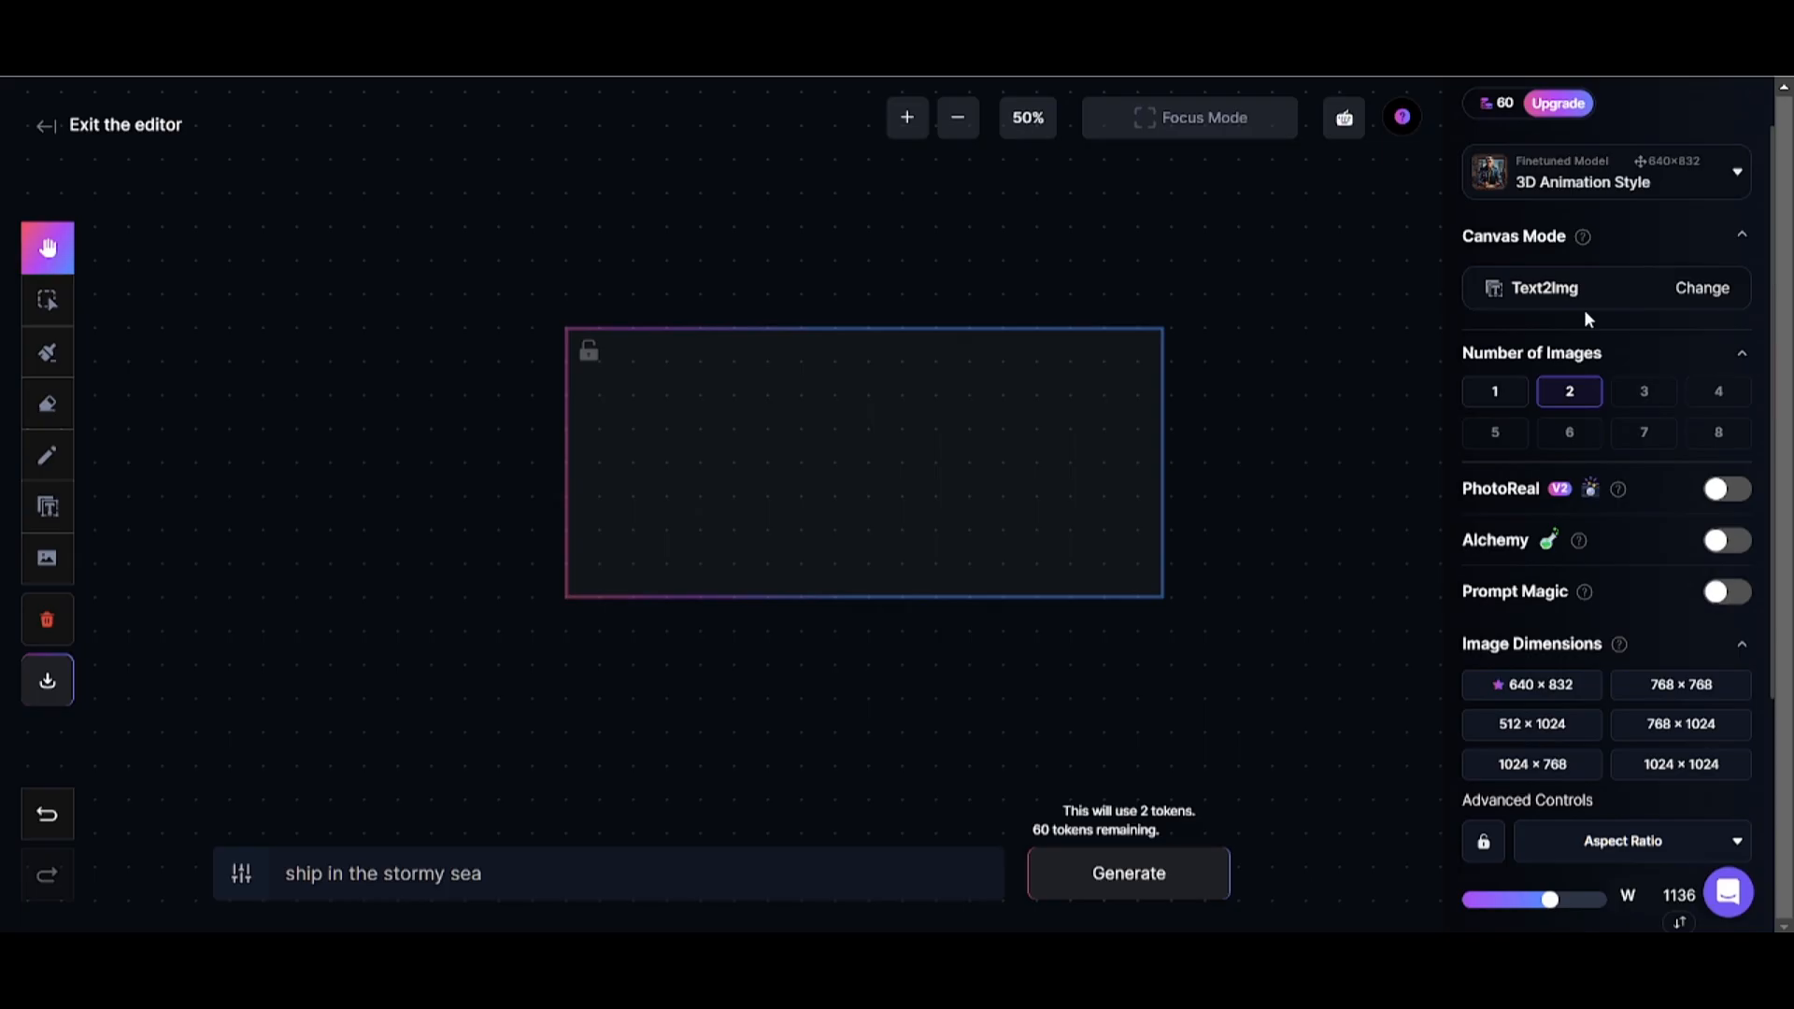
left_click(1620, 176)
left_click(1589, 352)
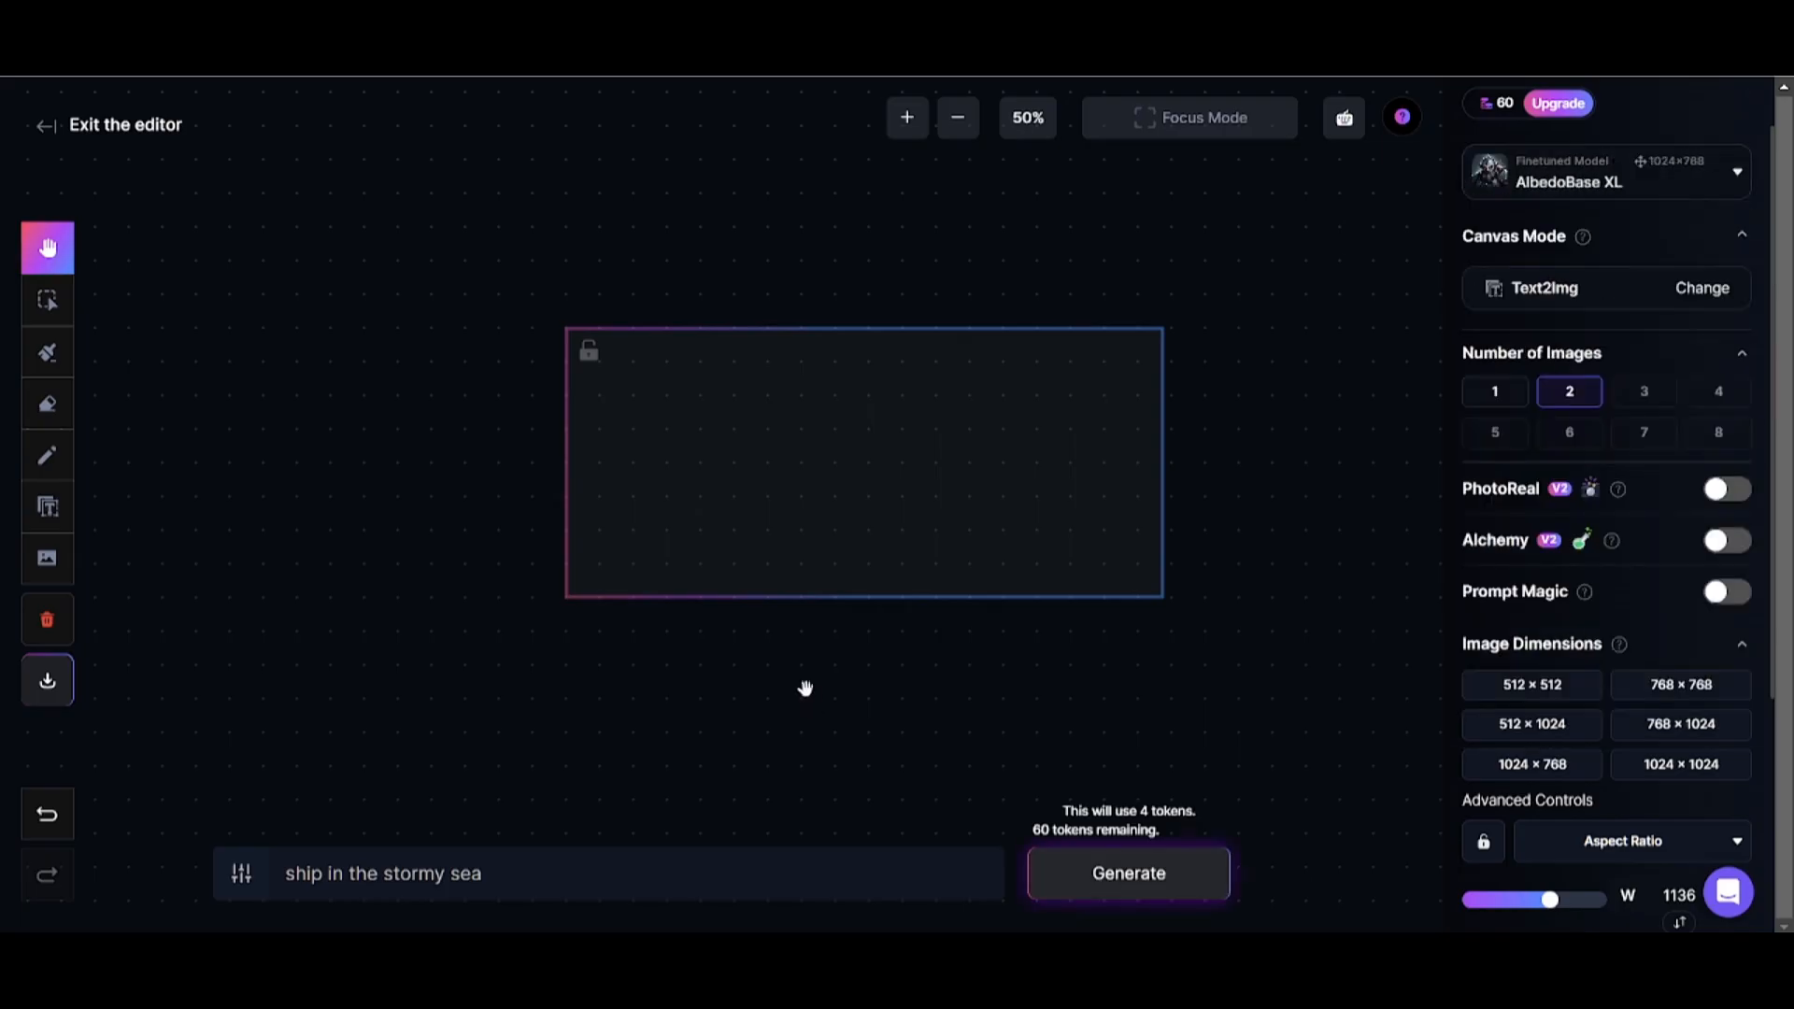
Generate the ship scene with the new settings and accept the second variant.
left_click(839, 629)
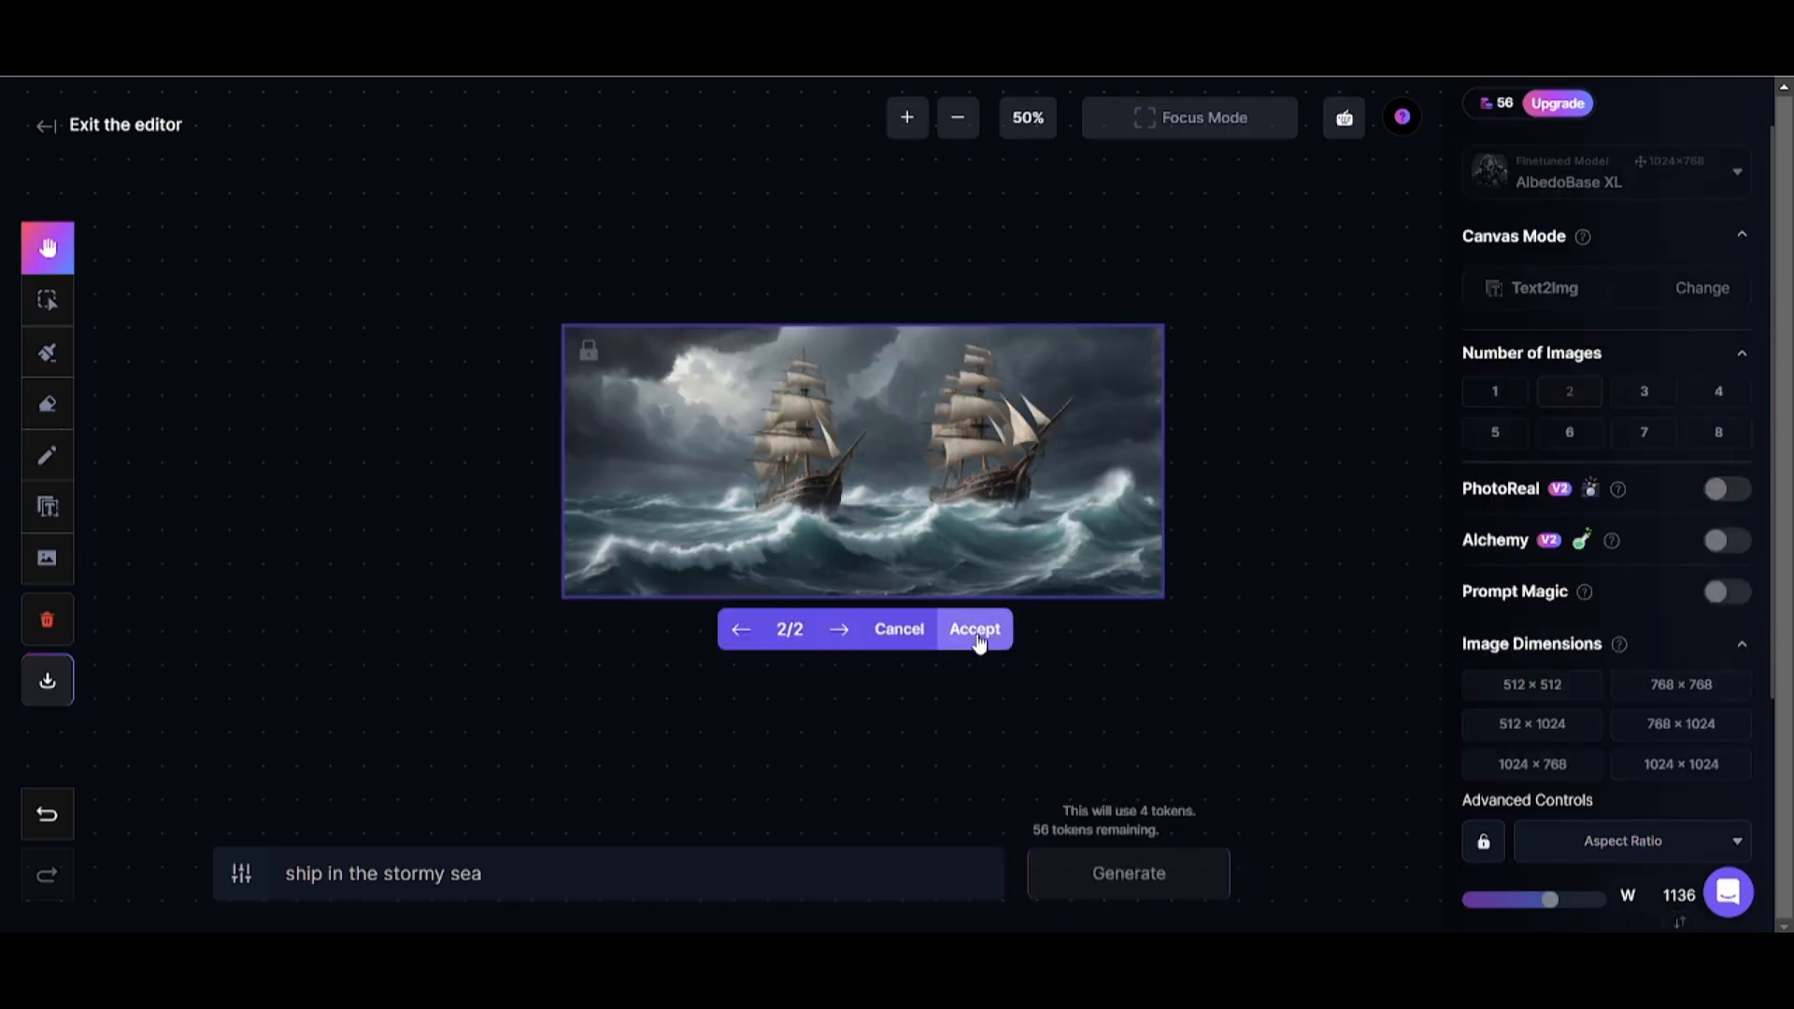
left_click(975, 630)
Move the generation frame up and to the left of the ship image, and enlarge the image slightly.
left_click_drag(787, 437, 501, 389)
left_click_drag(998, 520, 1032, 554)
left_click_drag(1193, 358, 1215, 344)
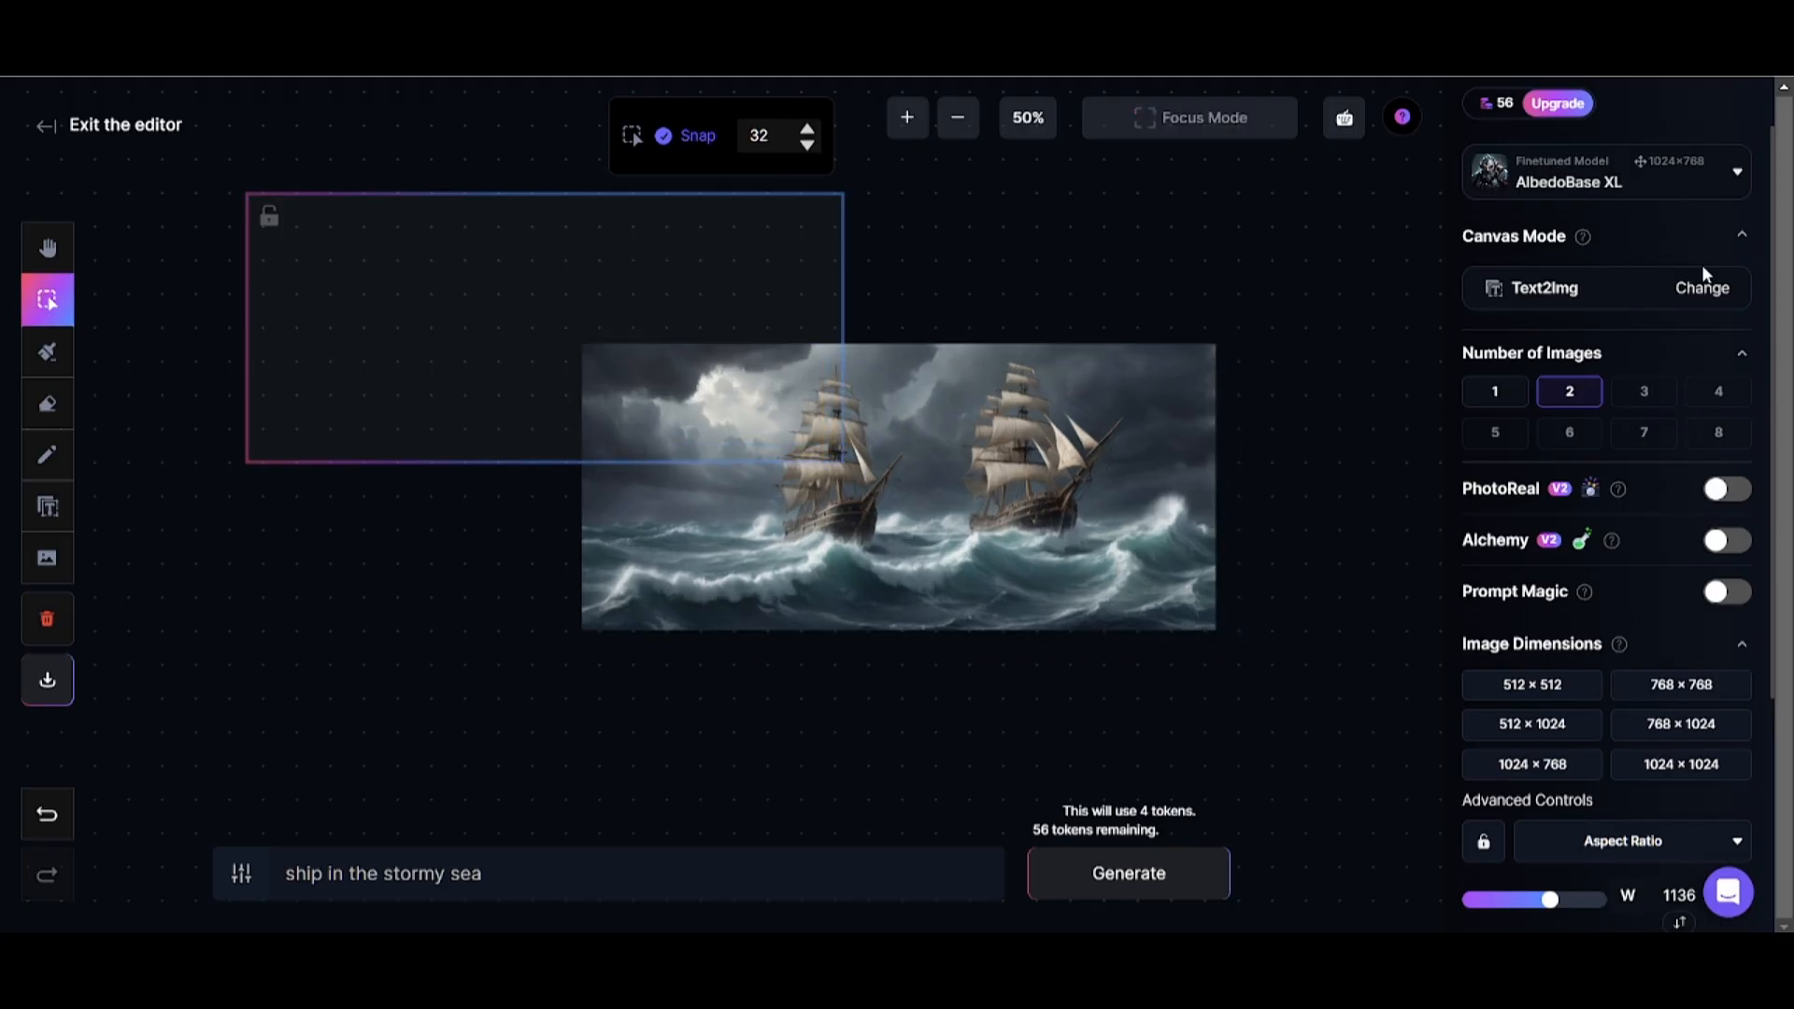
Switch the canvas mode to Inpaint / Outpaint and shorten the prompt to "storm".
left_click(1653, 292)
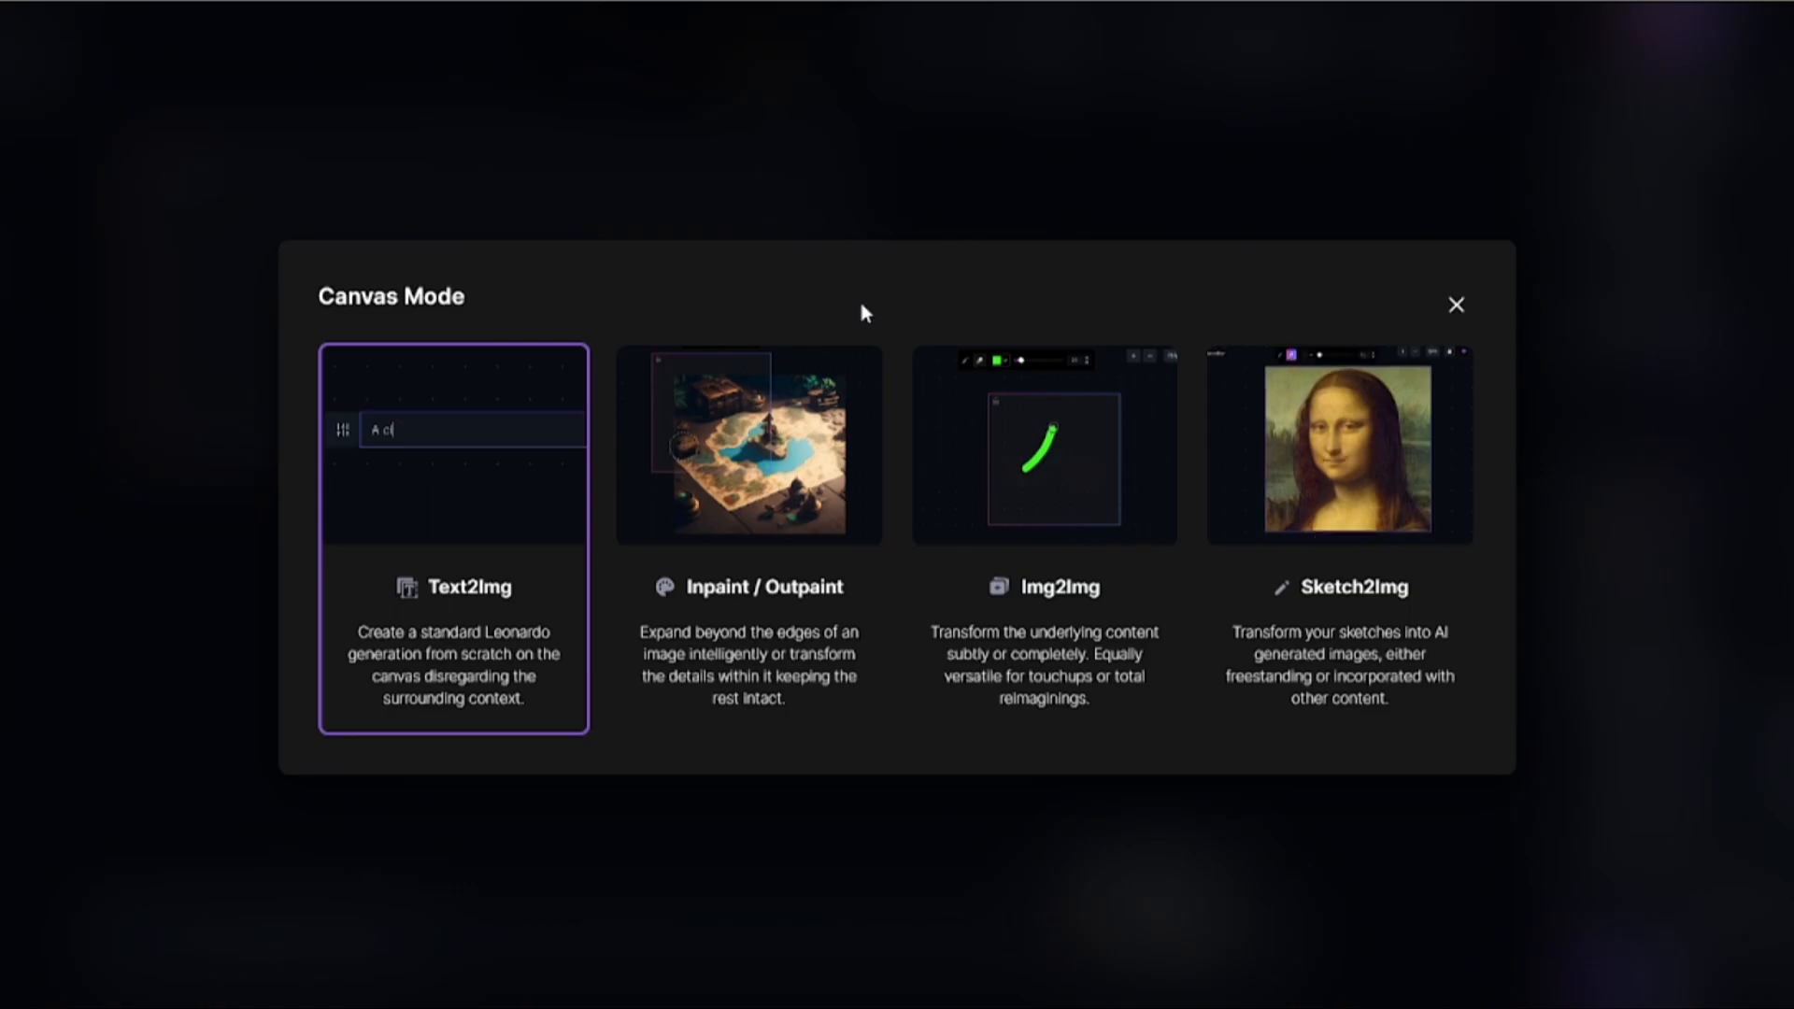
left_click(703, 521)
left_click(291, 940)
key("BackSpace")
key("BackSpace")
key("BackSpace")
key("BackSpace")
key("BackSpace")
key("BackSpace")
key("BackSpace")
key("BackSpace")
key("BackSpace")
key("BackSpace")
key("BackSpace")
key("BackSpace")
left_click(365, 937)
key("BackSpace")
key("BackSpace")
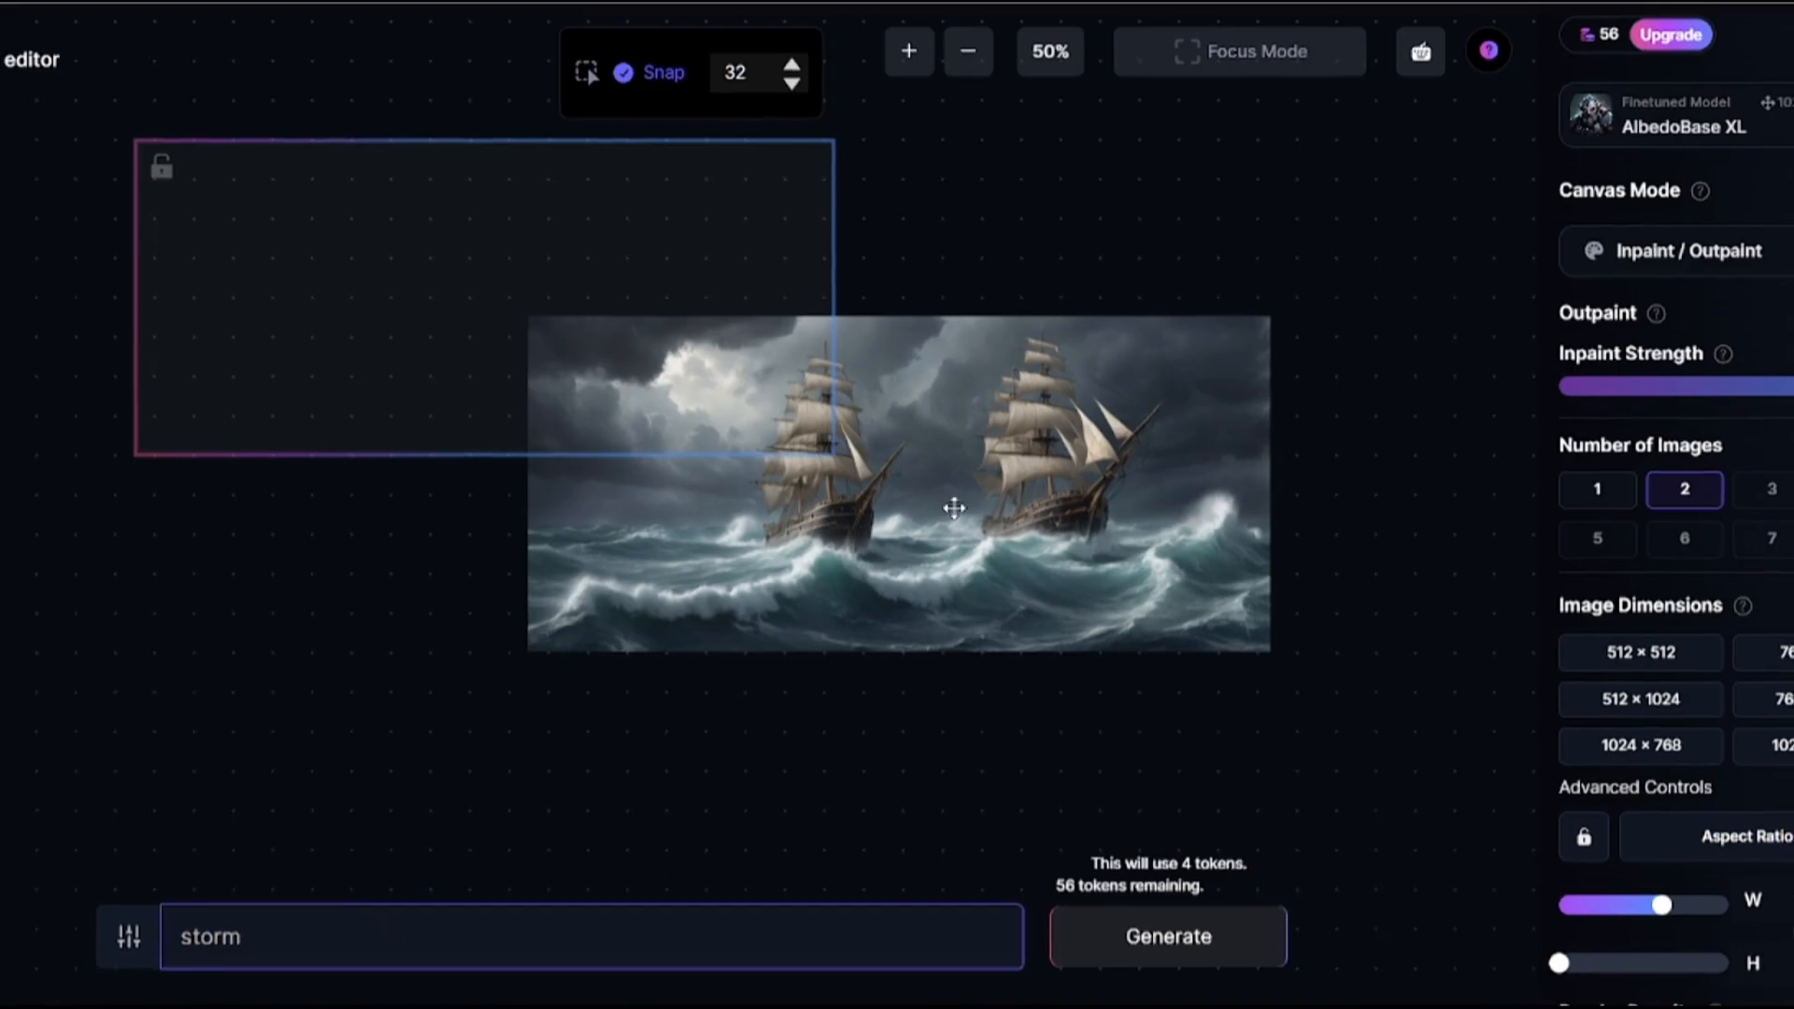
Resize the generation frame to 848 × 760 px, overlapping the ship image's left edge, and generate the storm extension.
left_click_drag(536, 277, 268, 315)
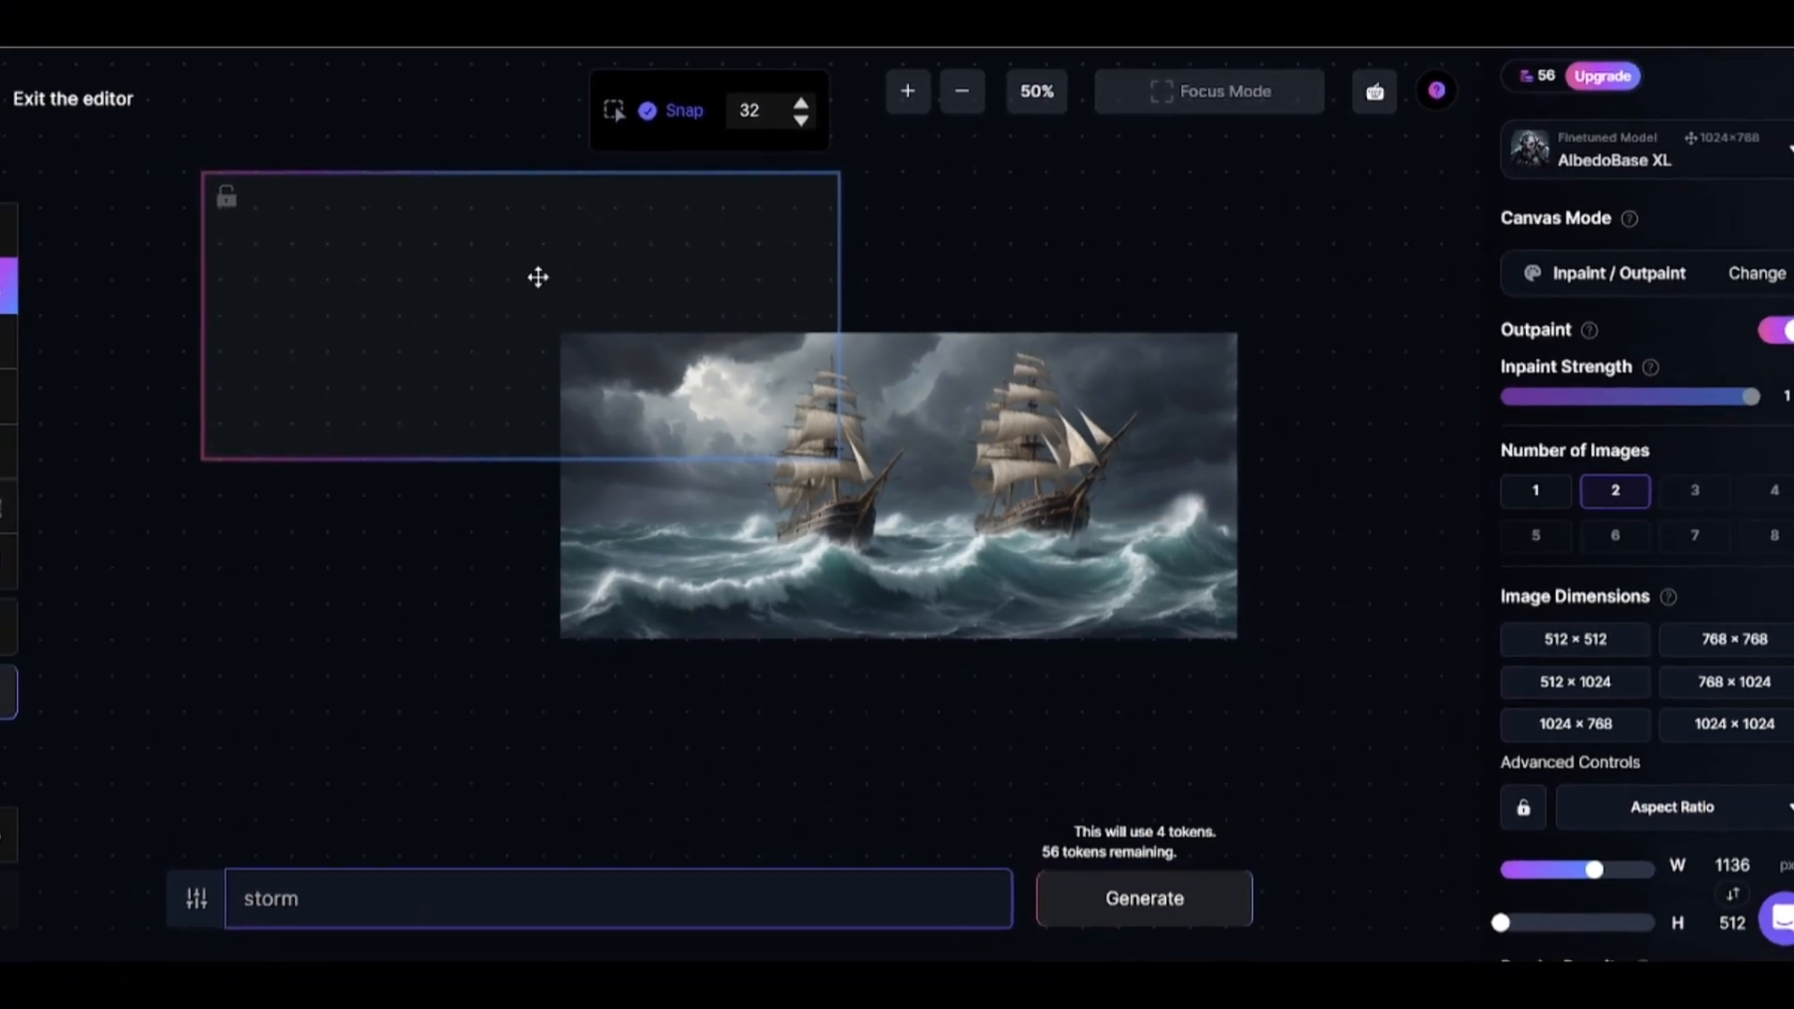
scroll(1523, 717, "down", 1)
left_click_drag(1550, 730, 1497, 779)
left_click(1094, 873)
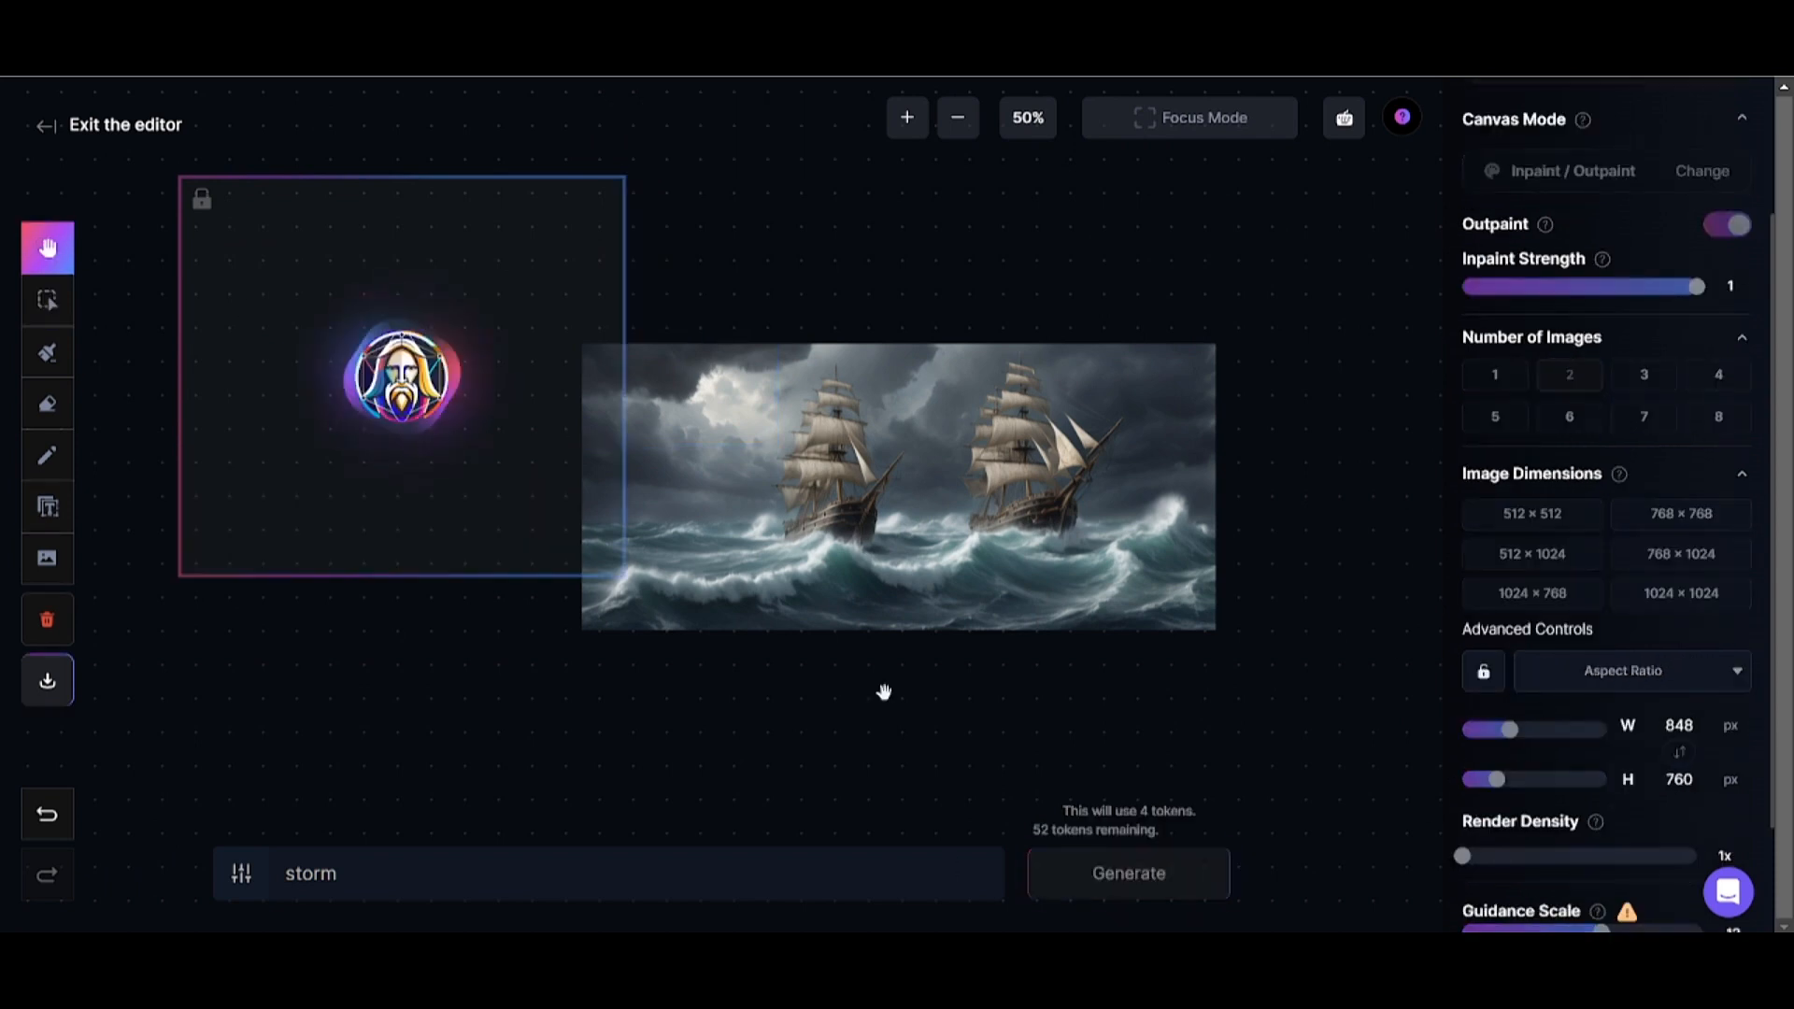
Compare the two storm extensions and accept the second one with the lightning bolt.
left_click(373, 611)
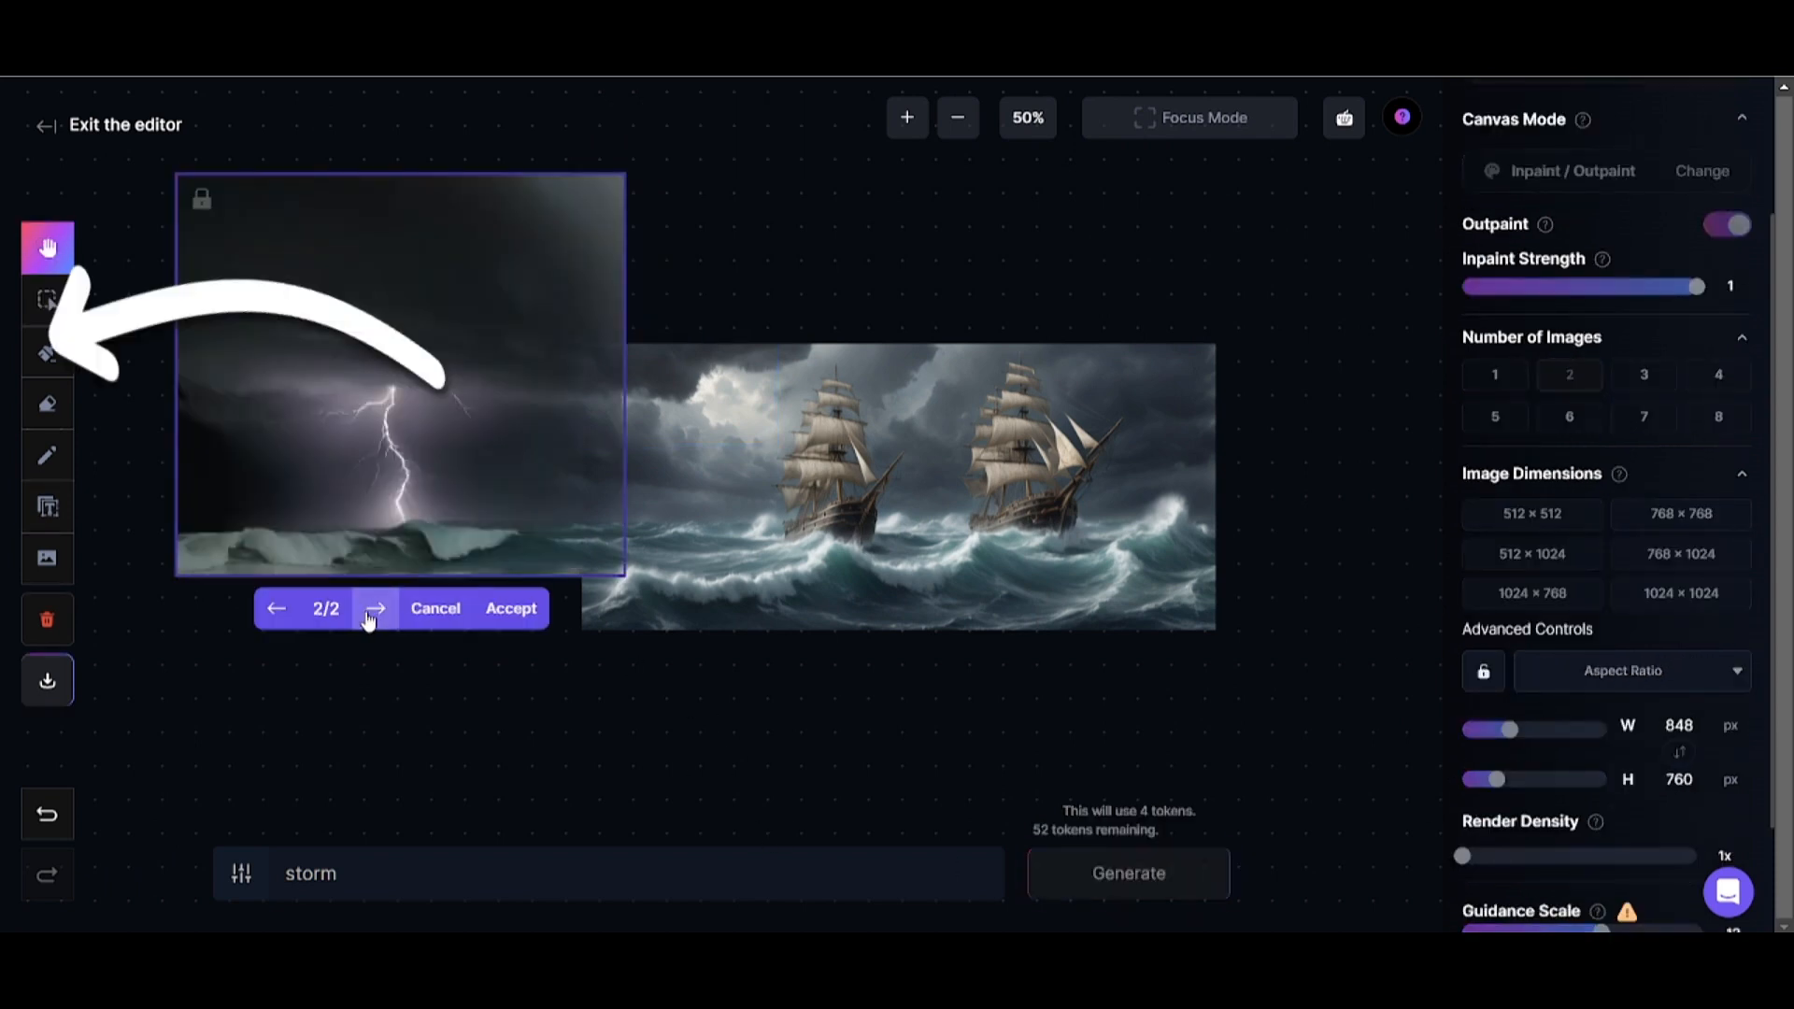
left_click(276, 609)
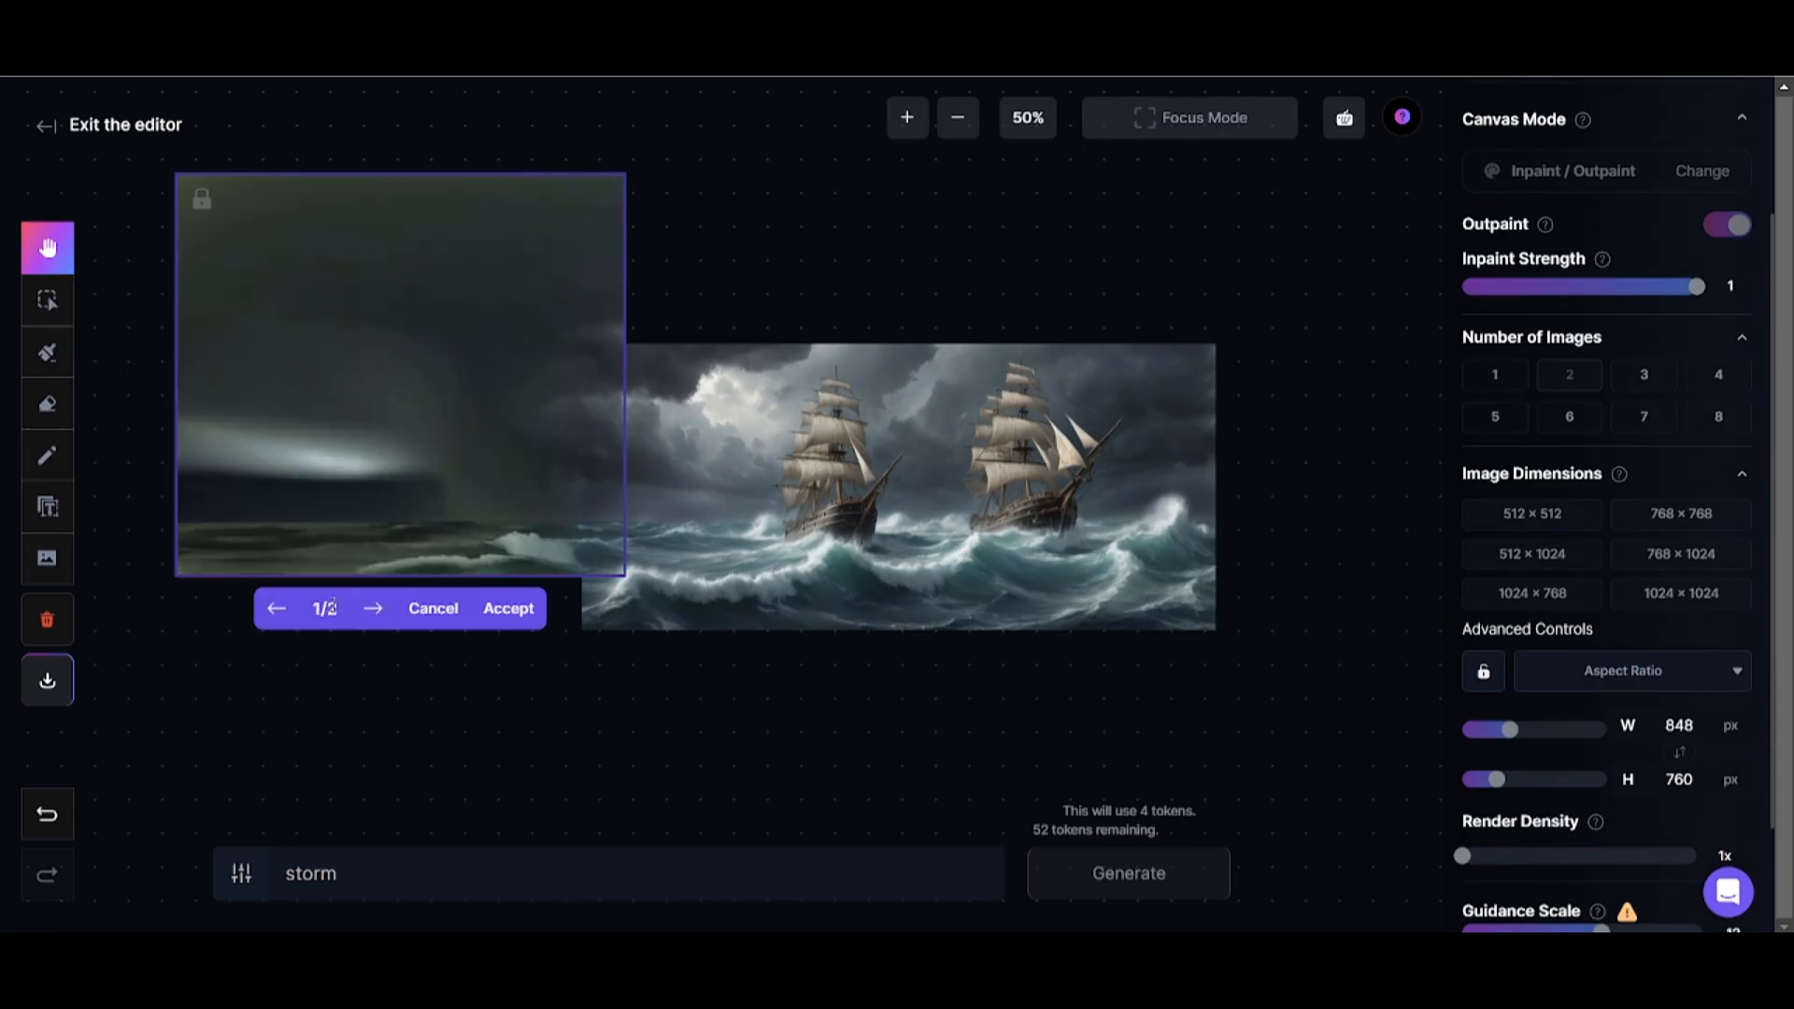
left_click(378, 608)
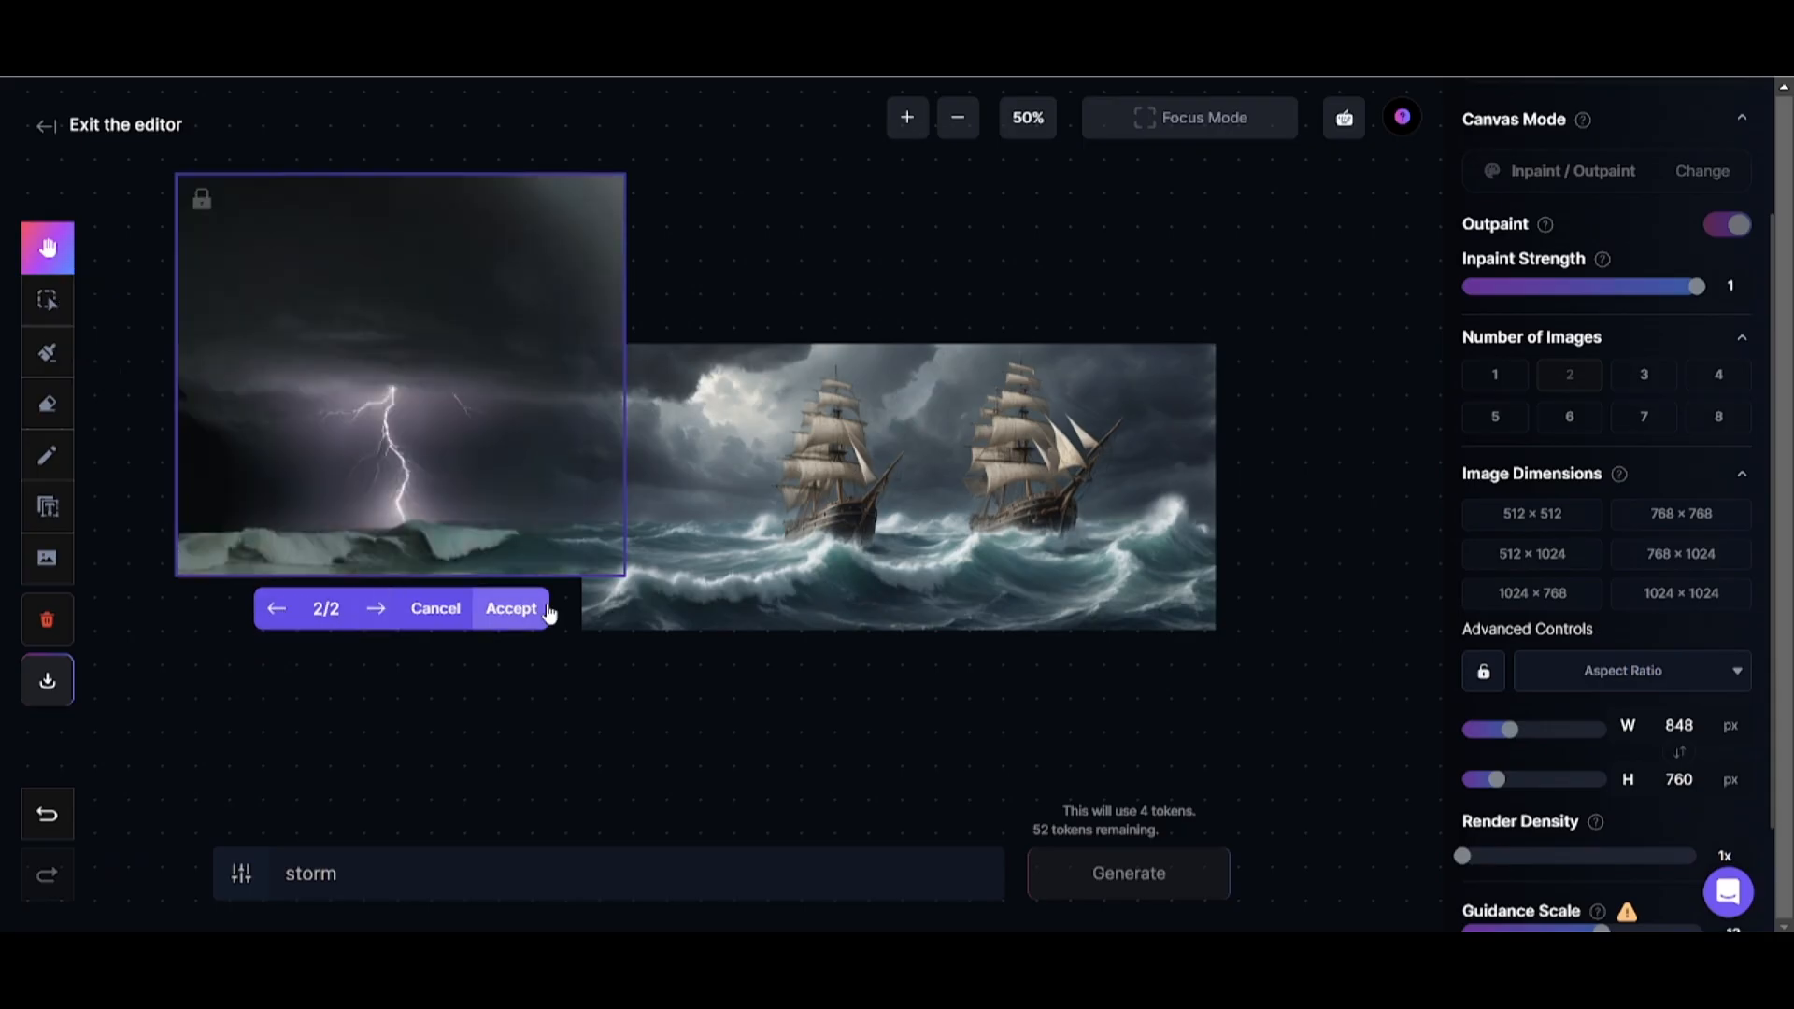
left_click(514, 624)
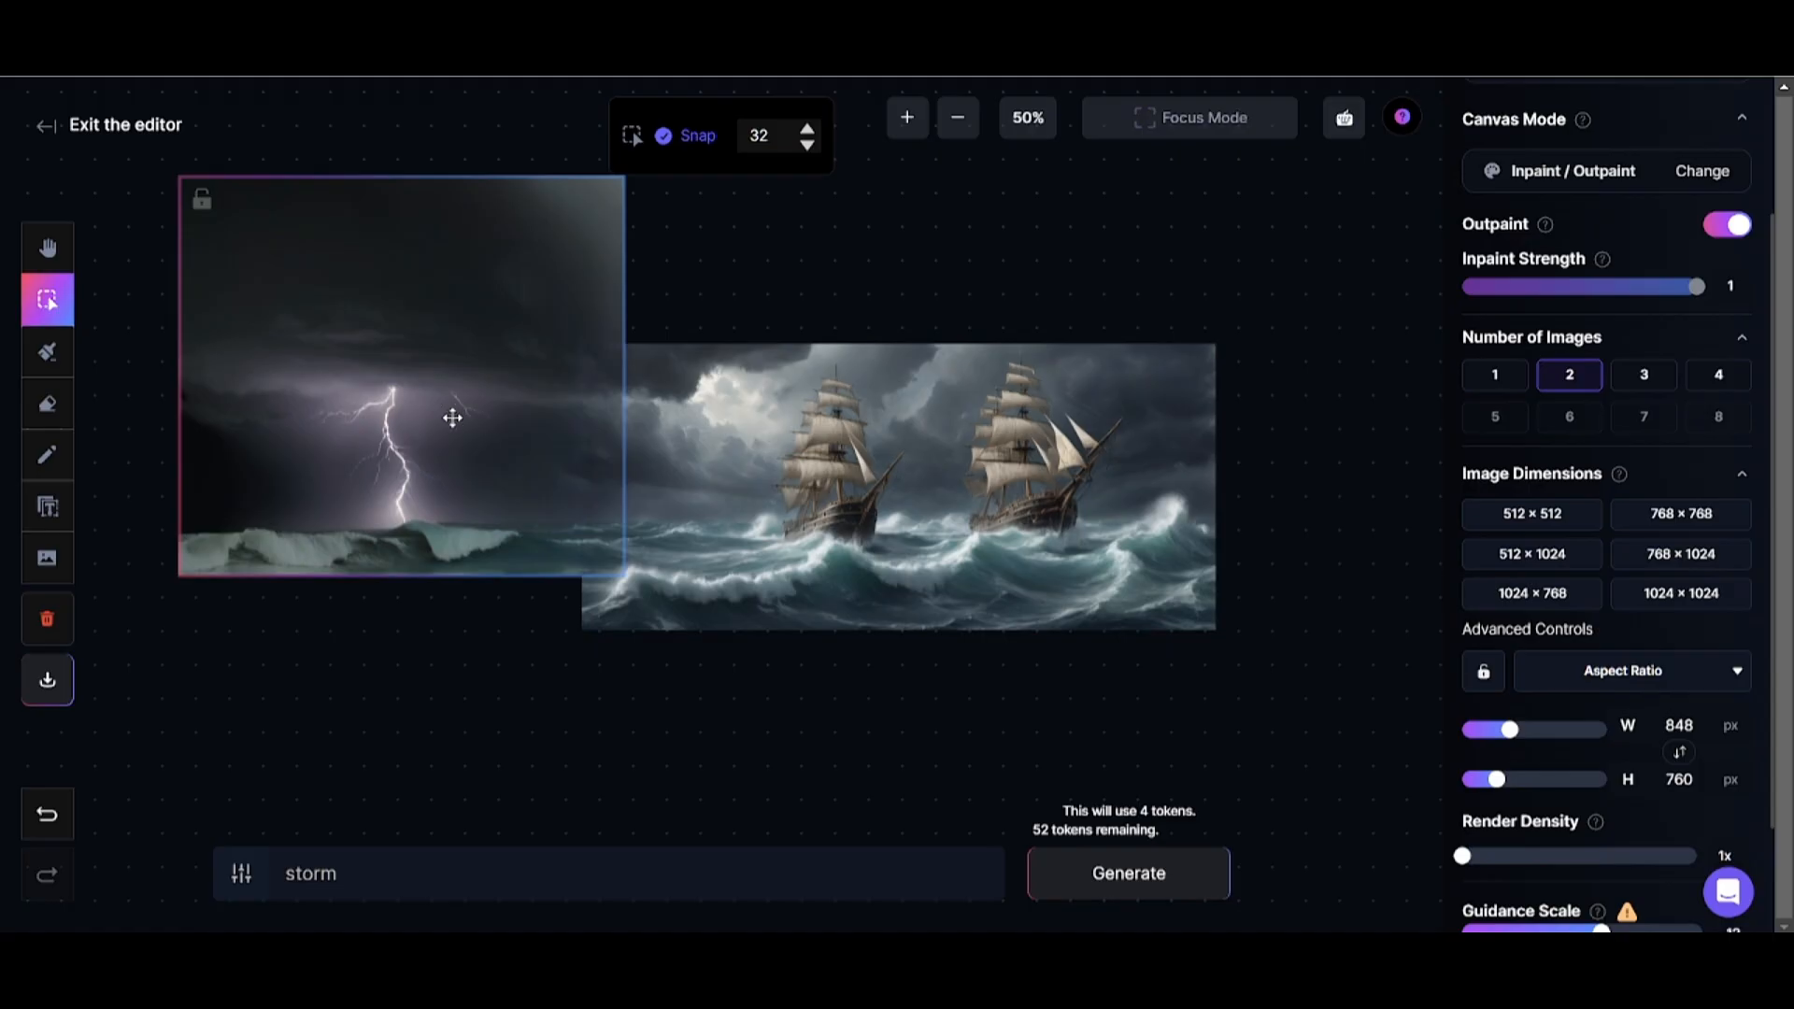
Move the generation frame below the storm image and shift the storm image slightly toward the ships.
left_click_drag(438, 413, 312, 673)
left_click(589, 477)
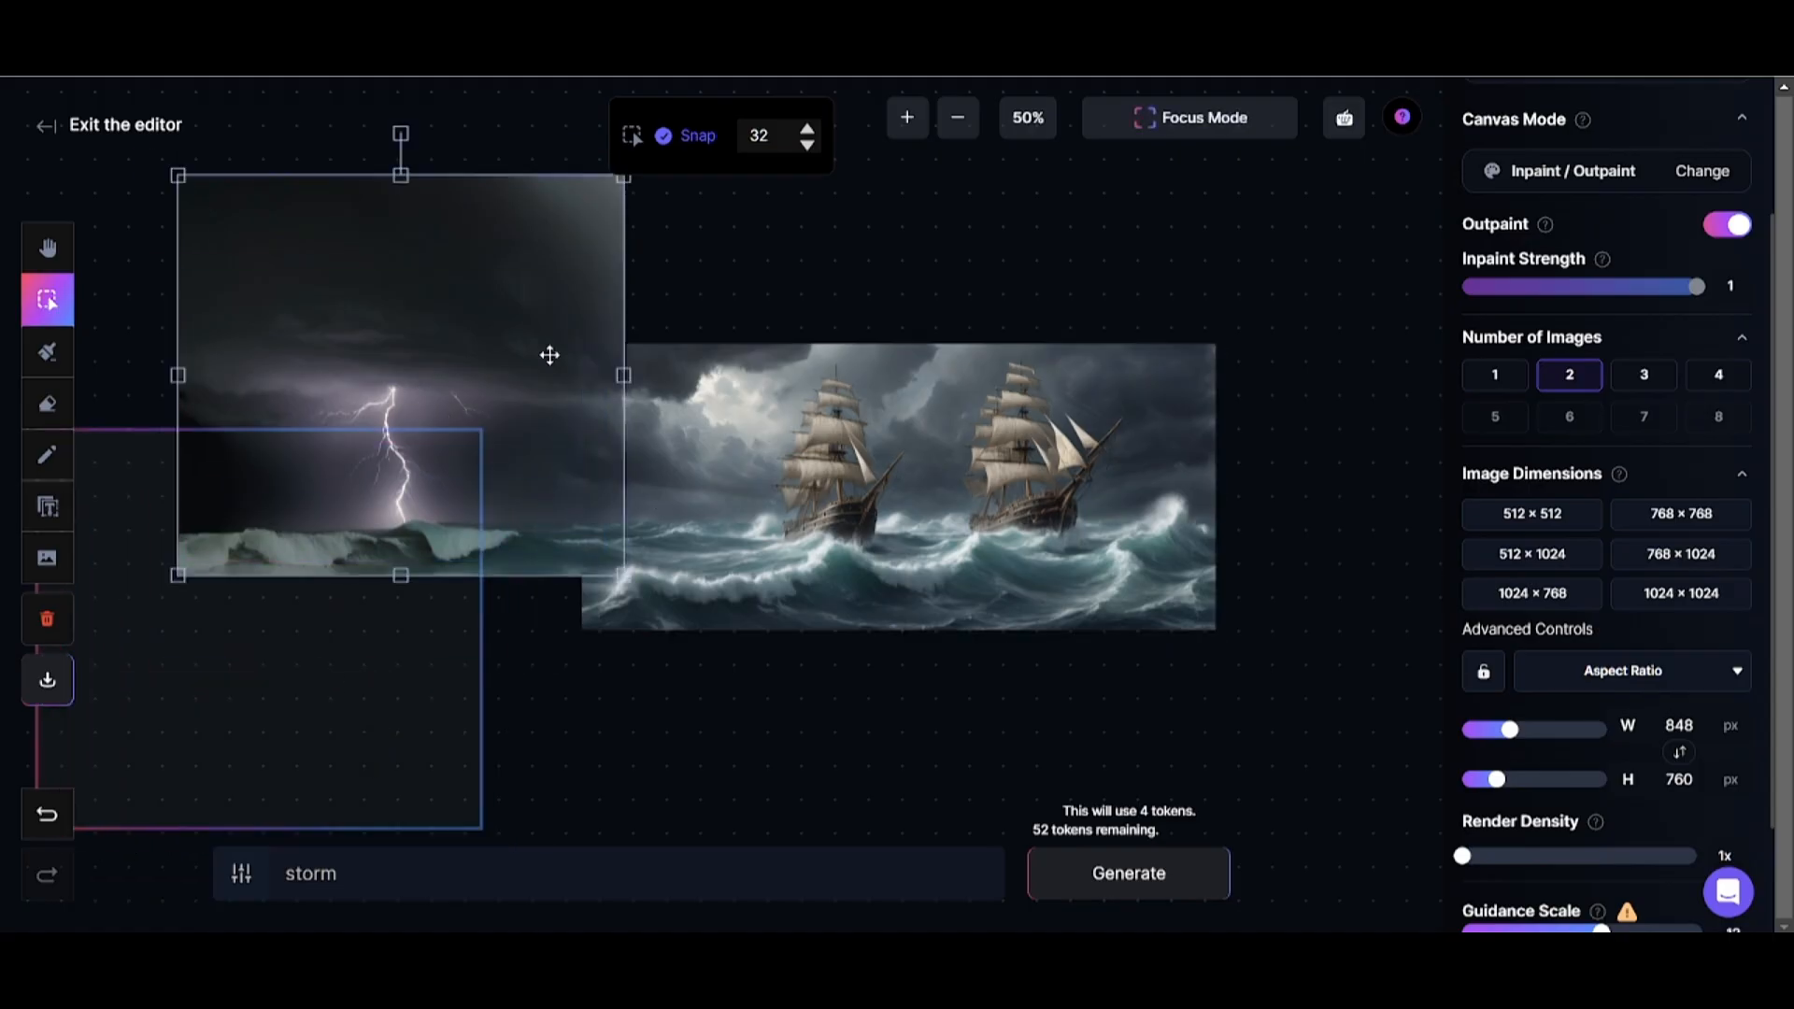
left_click_drag(500, 361, 532, 384)
left_click(772, 257)
left_click(844, 277)
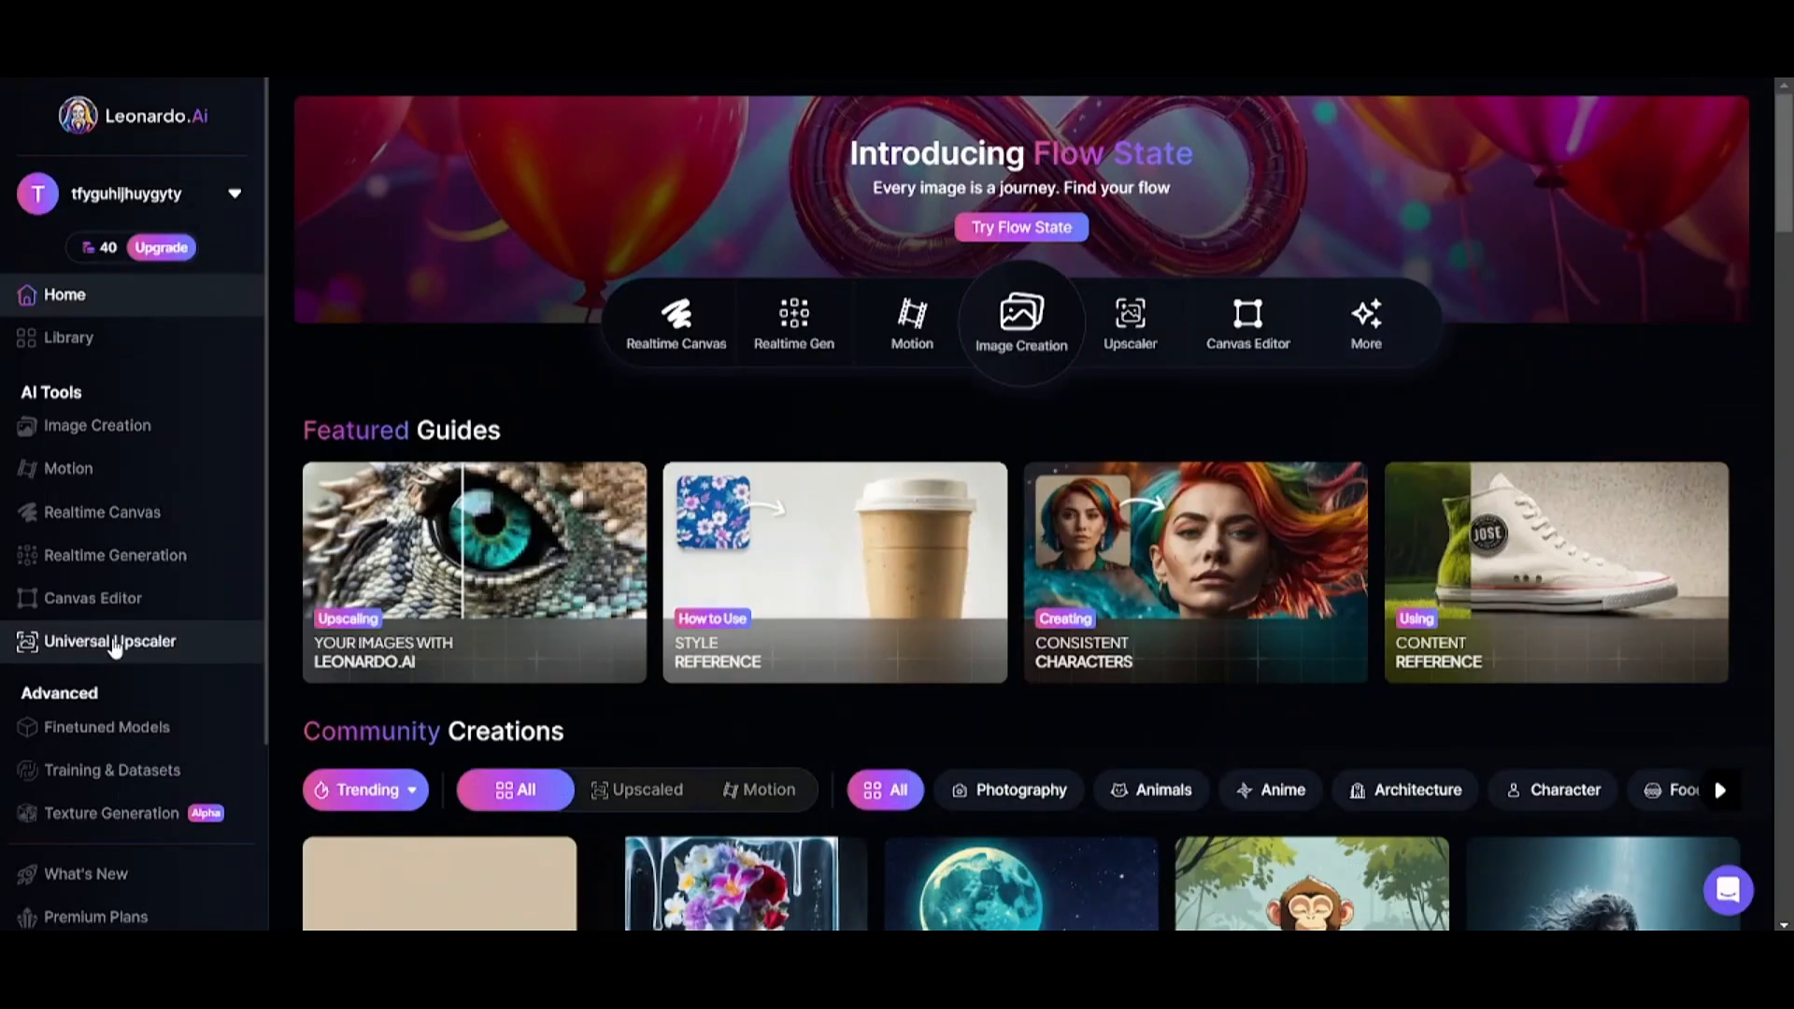
Open the Universal Upscaler and load the uploaded portrait of the pink-haired woman as source image.
left_click(114, 643)
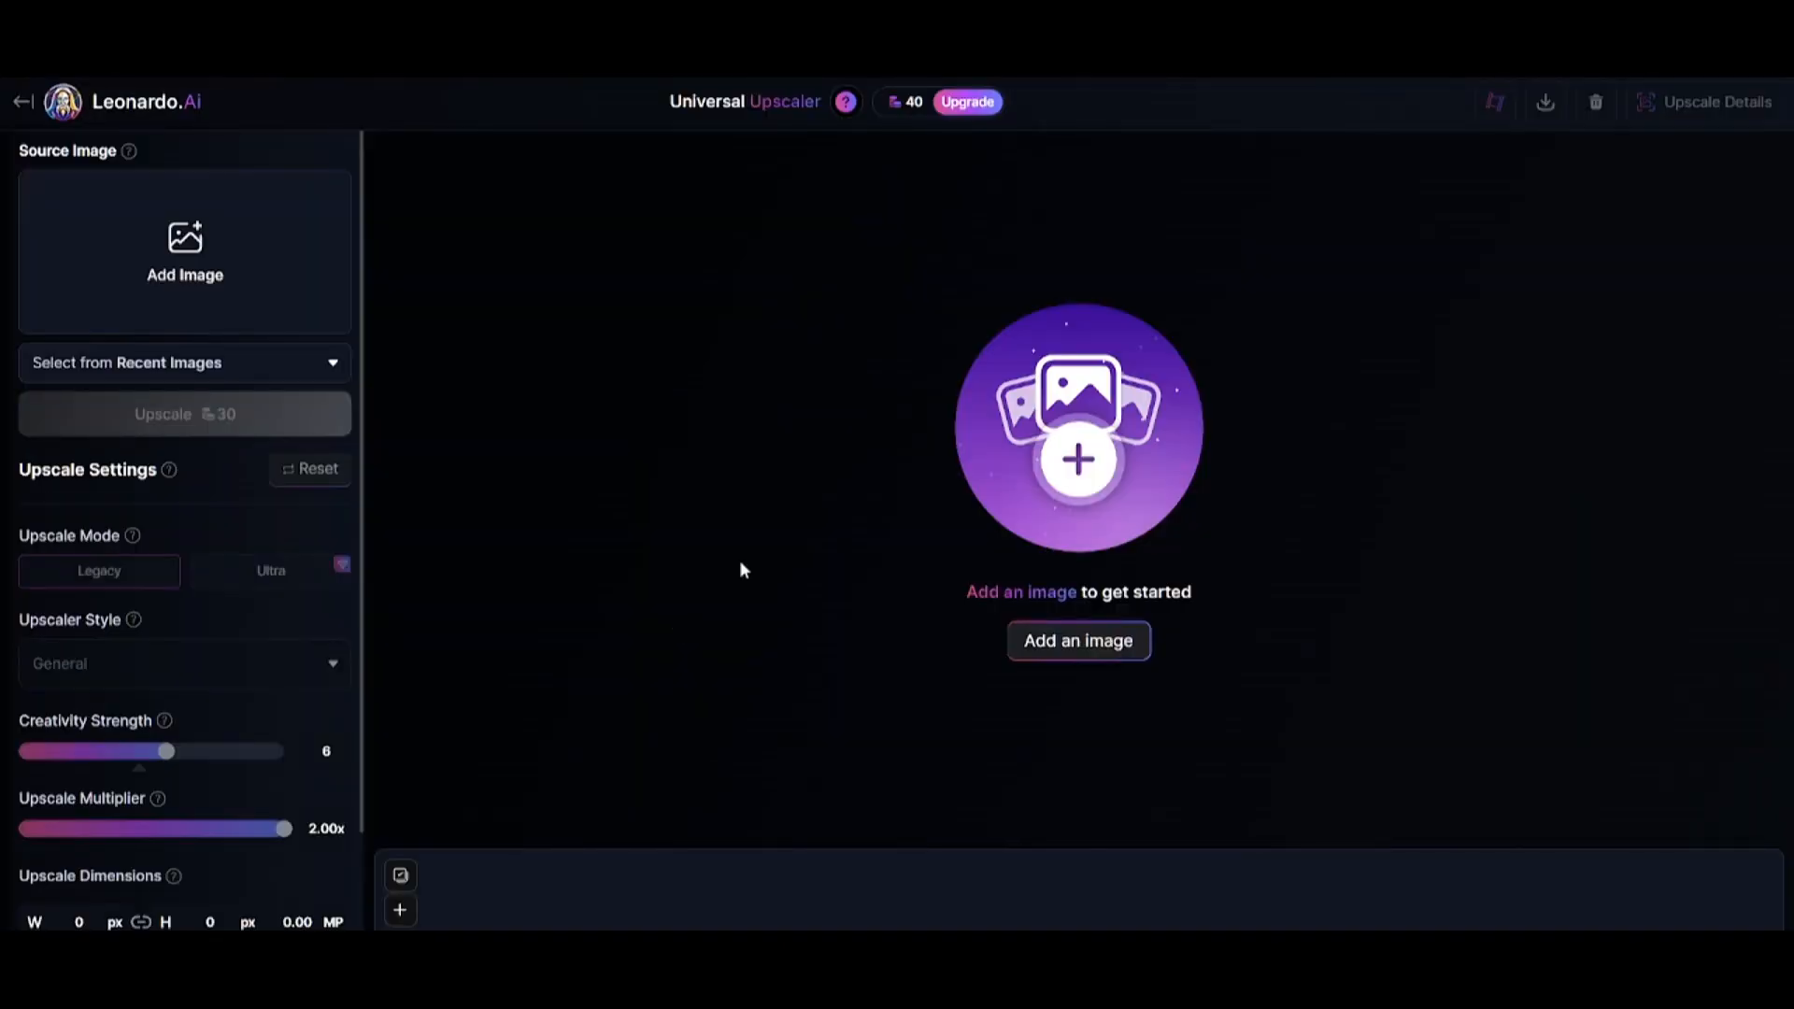
left_click(153, 229)
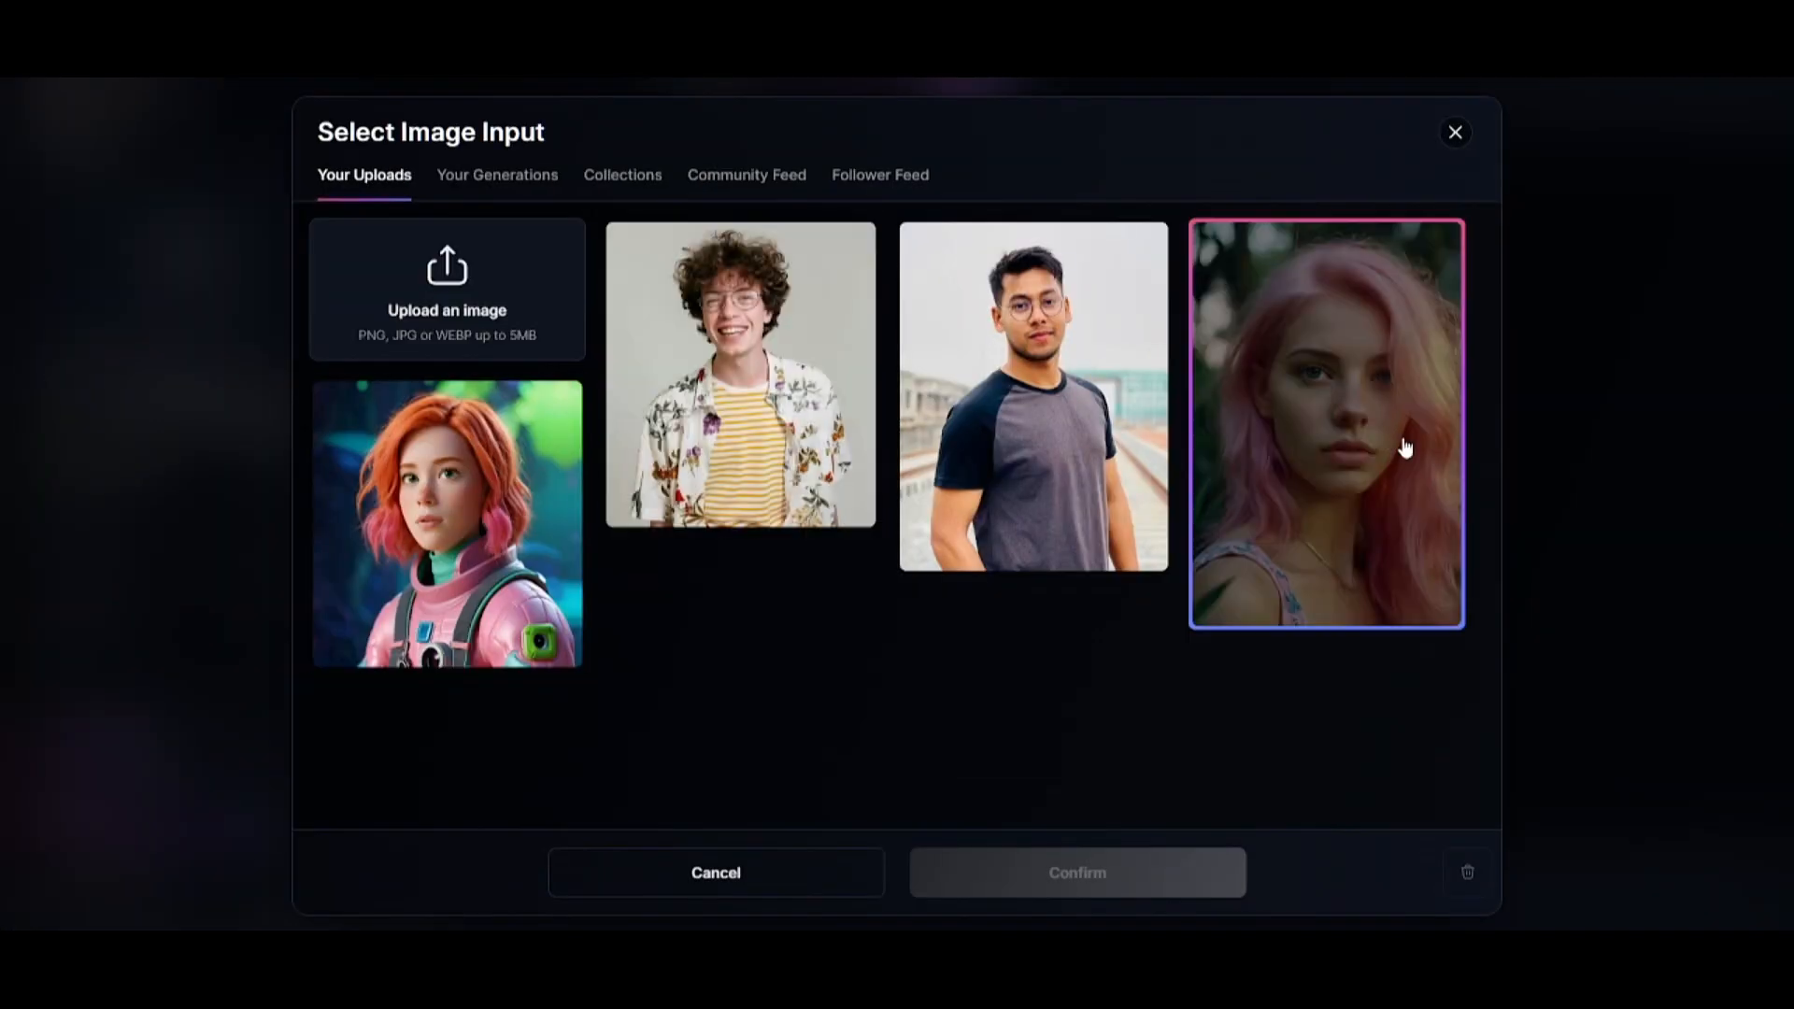
left_click(1077, 873)
scroll(150, 581, "down", 3)
Upscale the portrait with the General upscaler style and a Creativity Strength of 2.
mouse_move(169, 551)
scroll(221, 602, "down", 1)
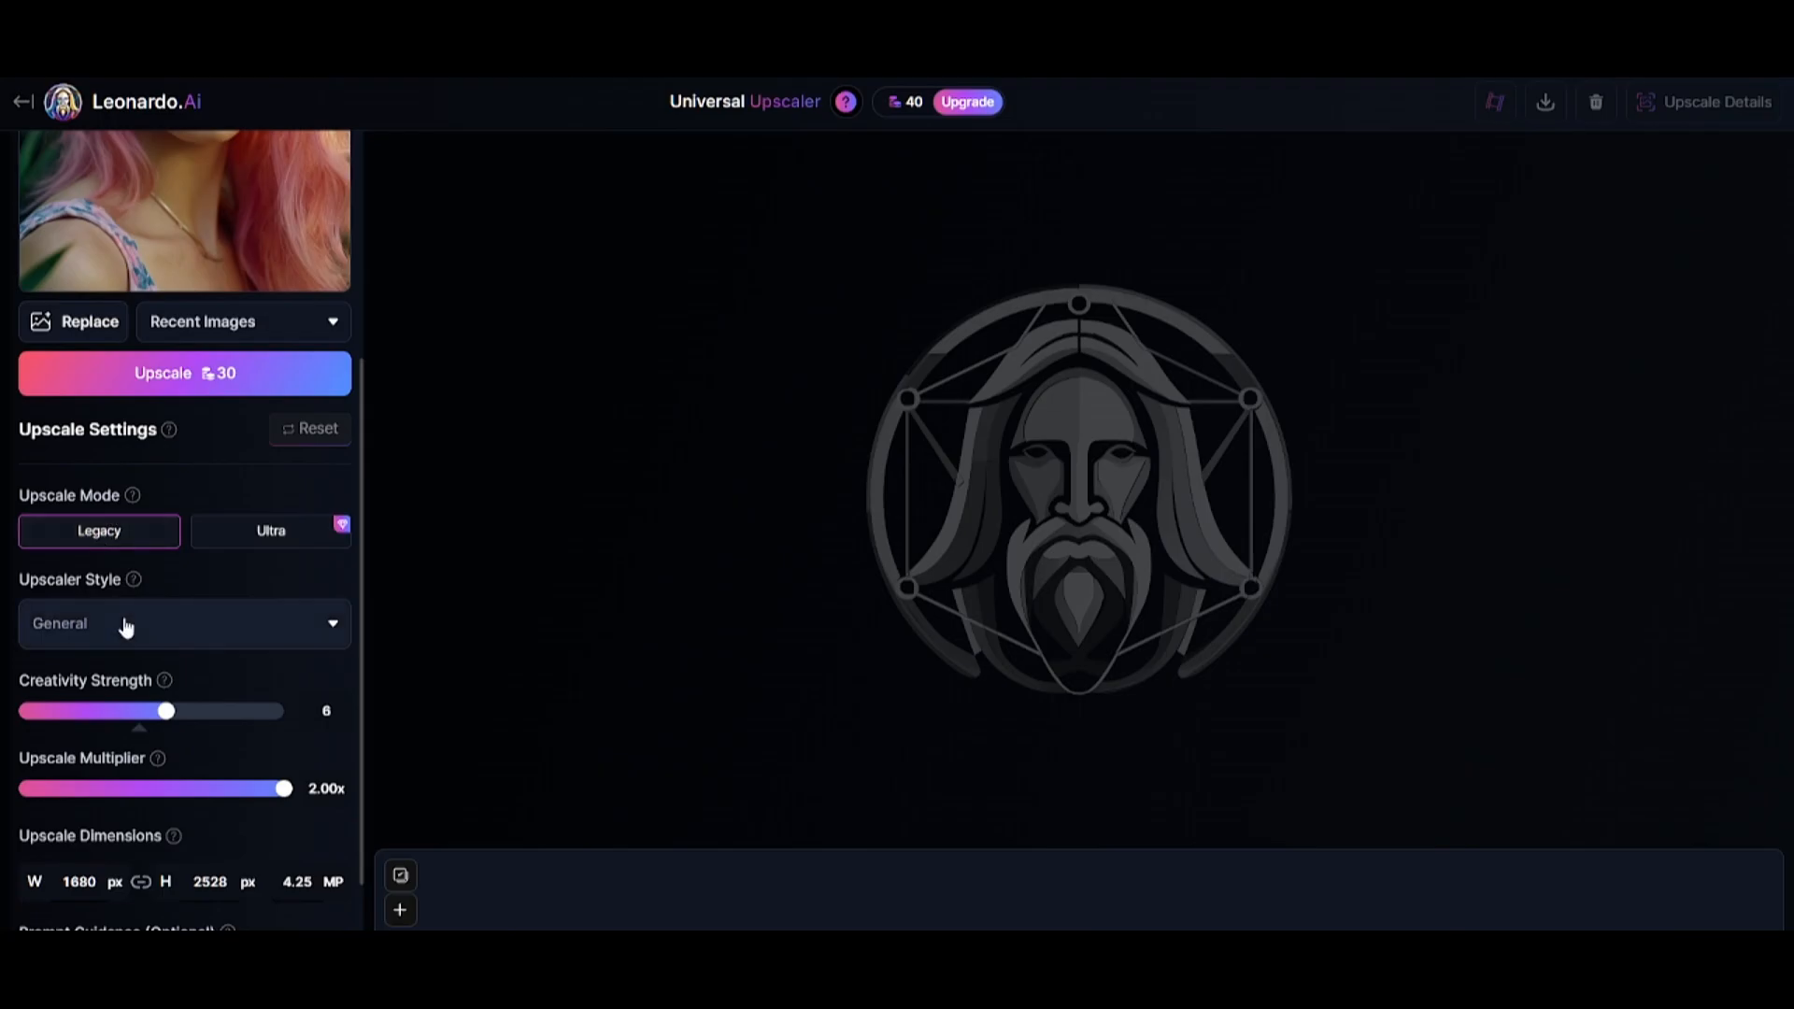
left_click(128, 626)
left_click(152, 673)
scroll(187, 589, "down", 1)
left_click_drag(128, 635, 47, 634)
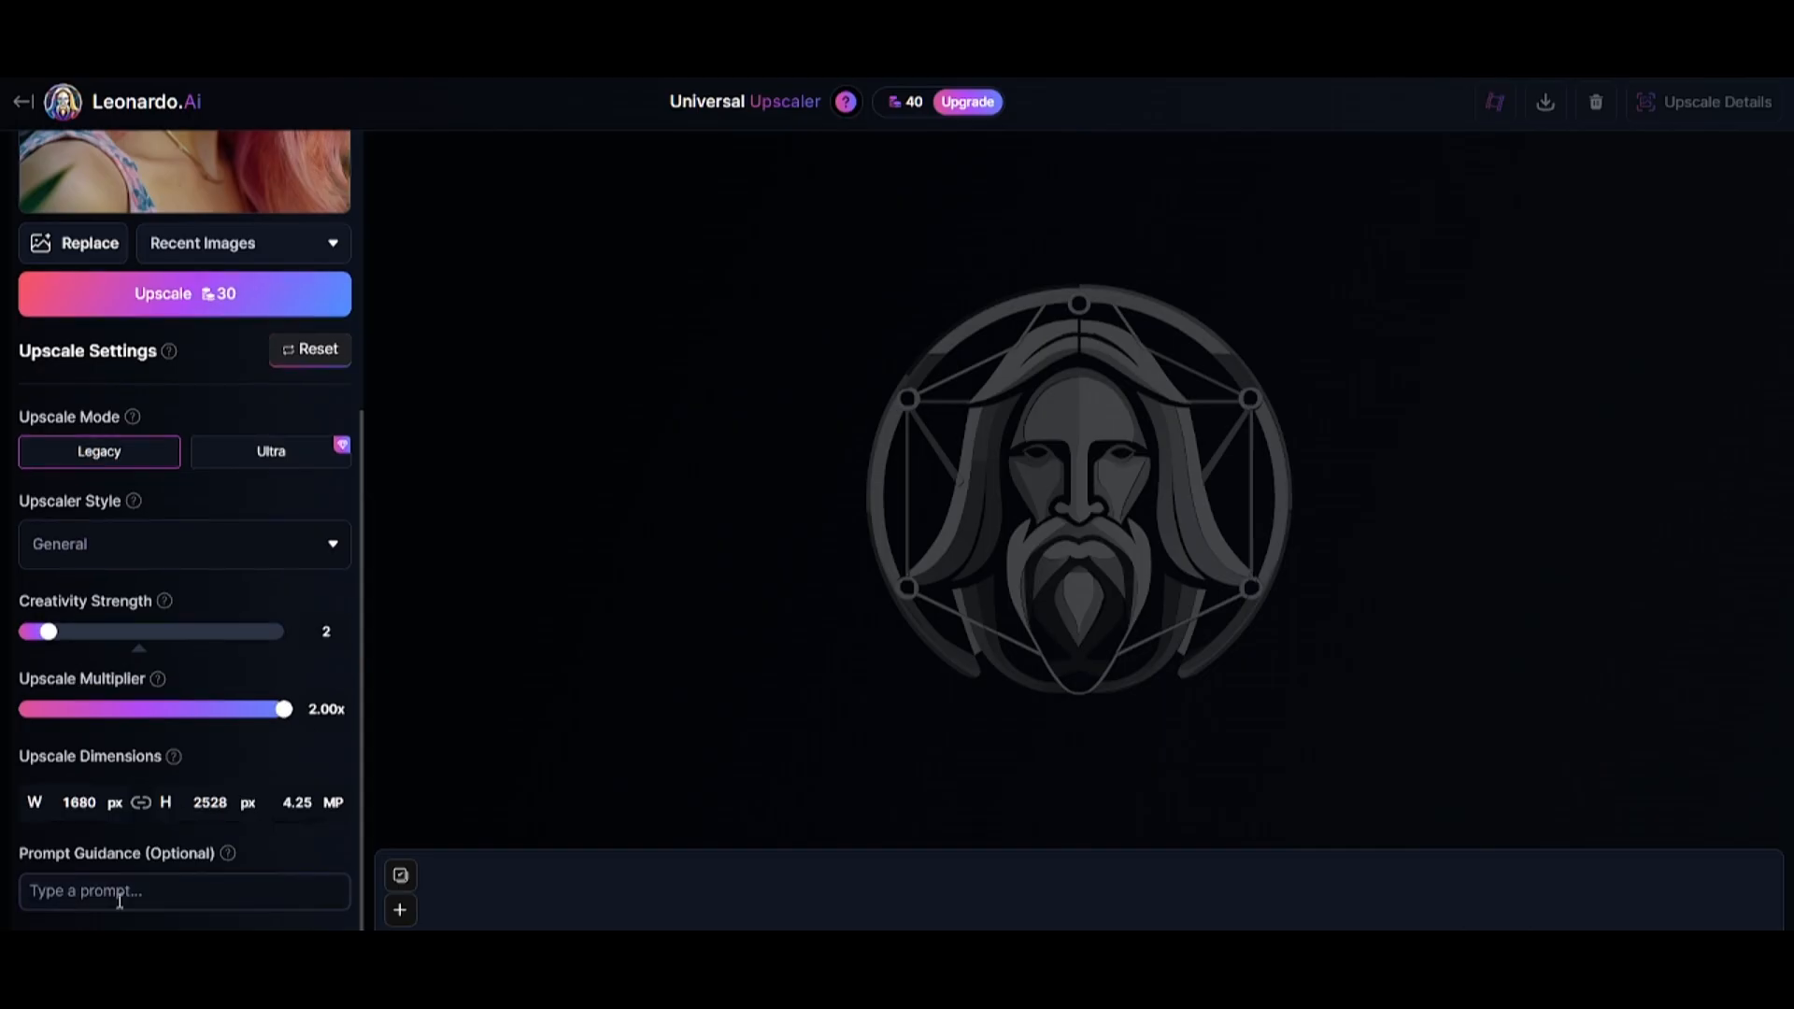
scroll(80, 533, "up", 4)
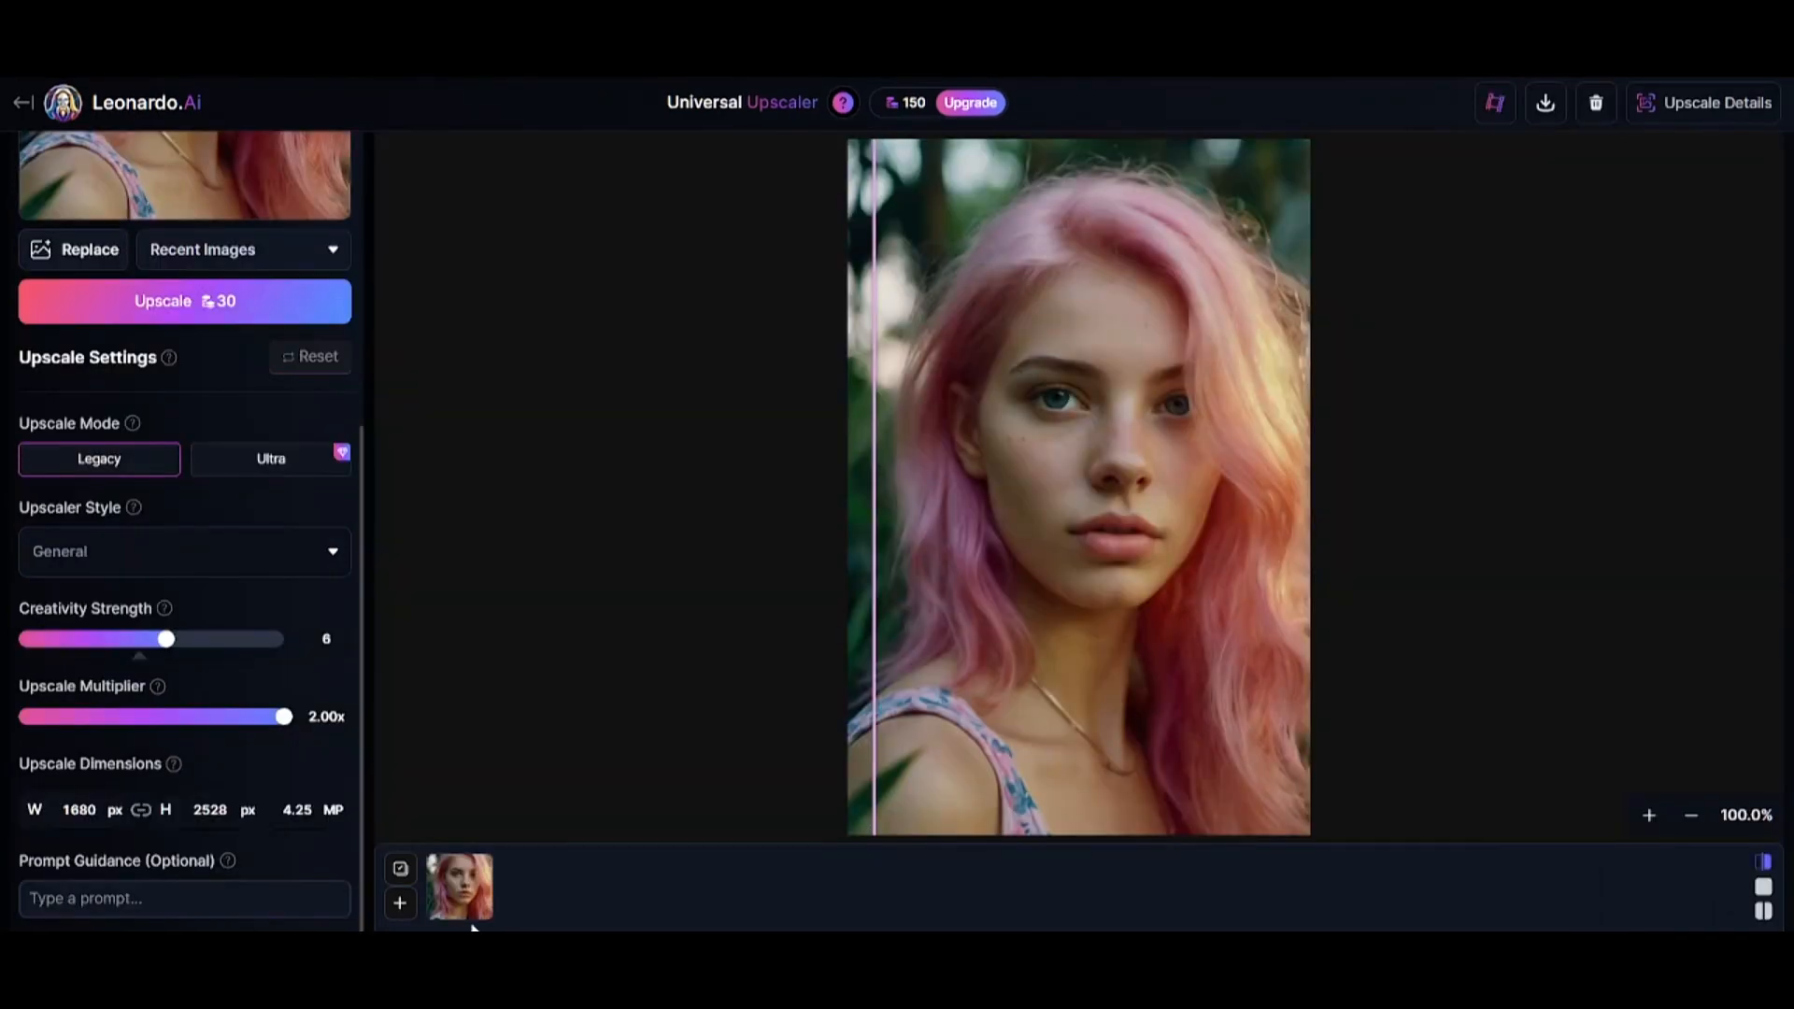
Compare the portrait before and after upscaling, show its Upscale Details and download the upscaled image.
left_click_drag(873, 573, 1273, 523)
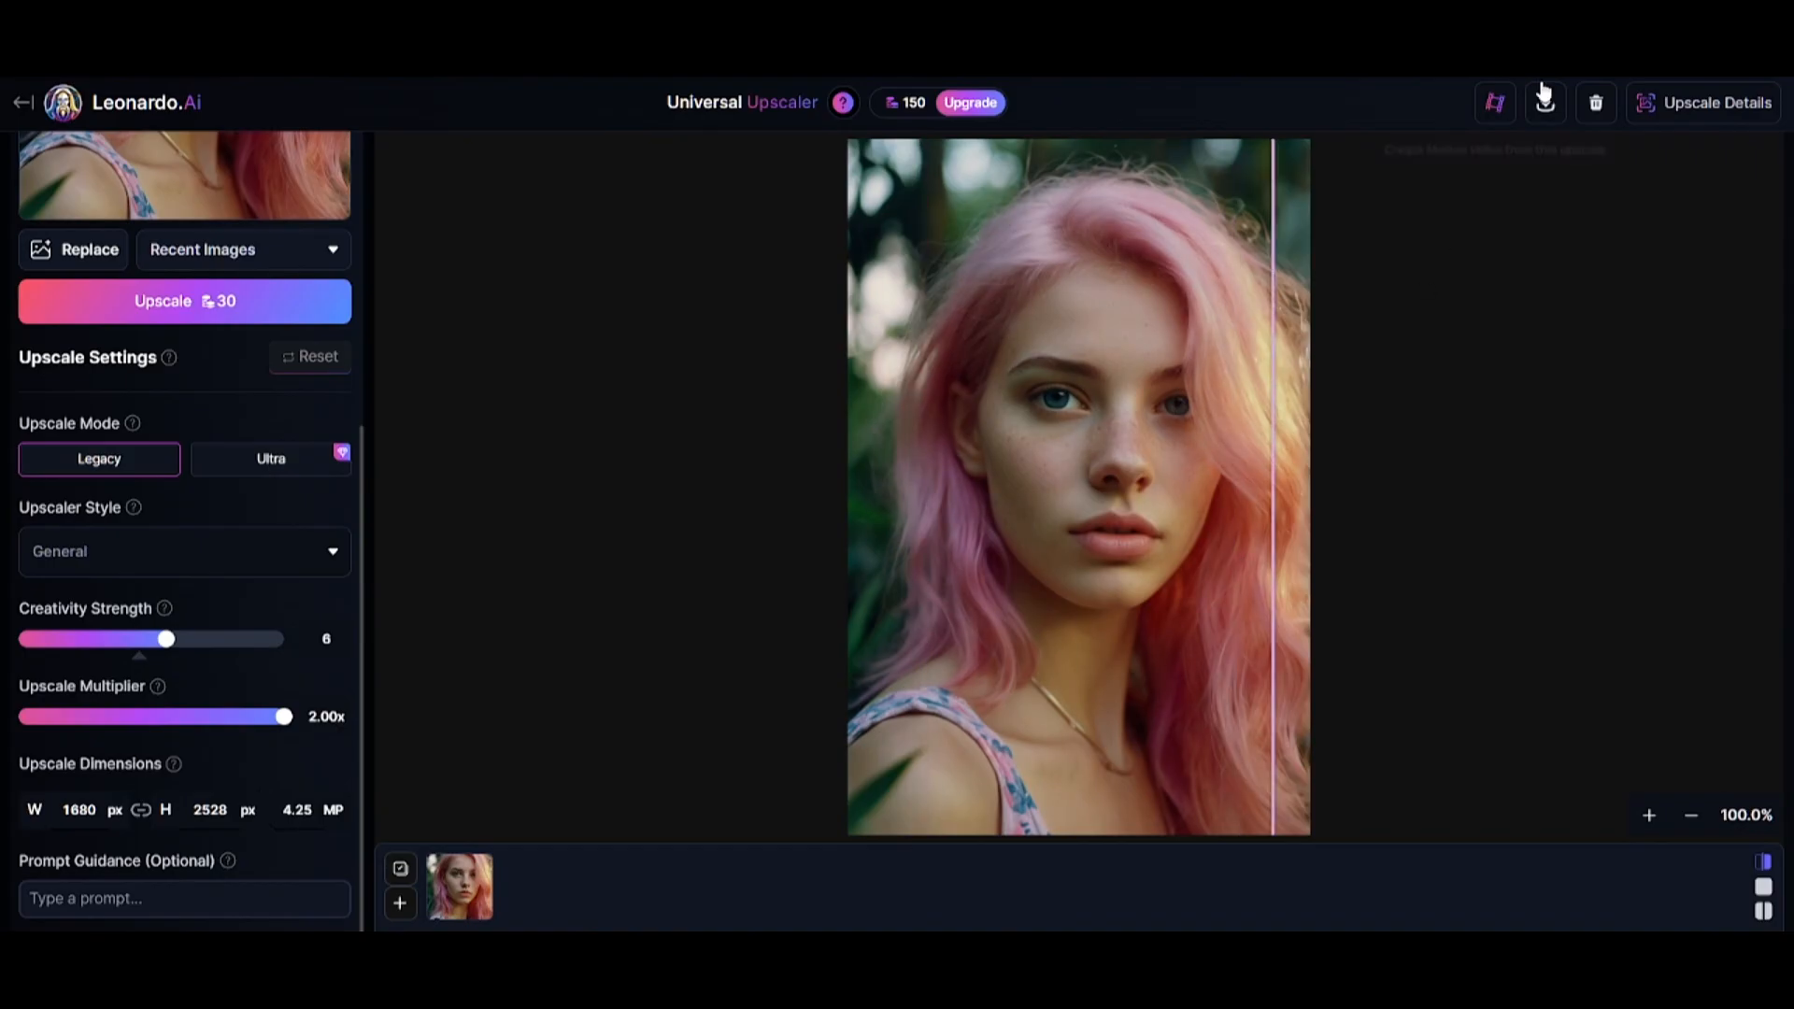
left_click(1655, 114)
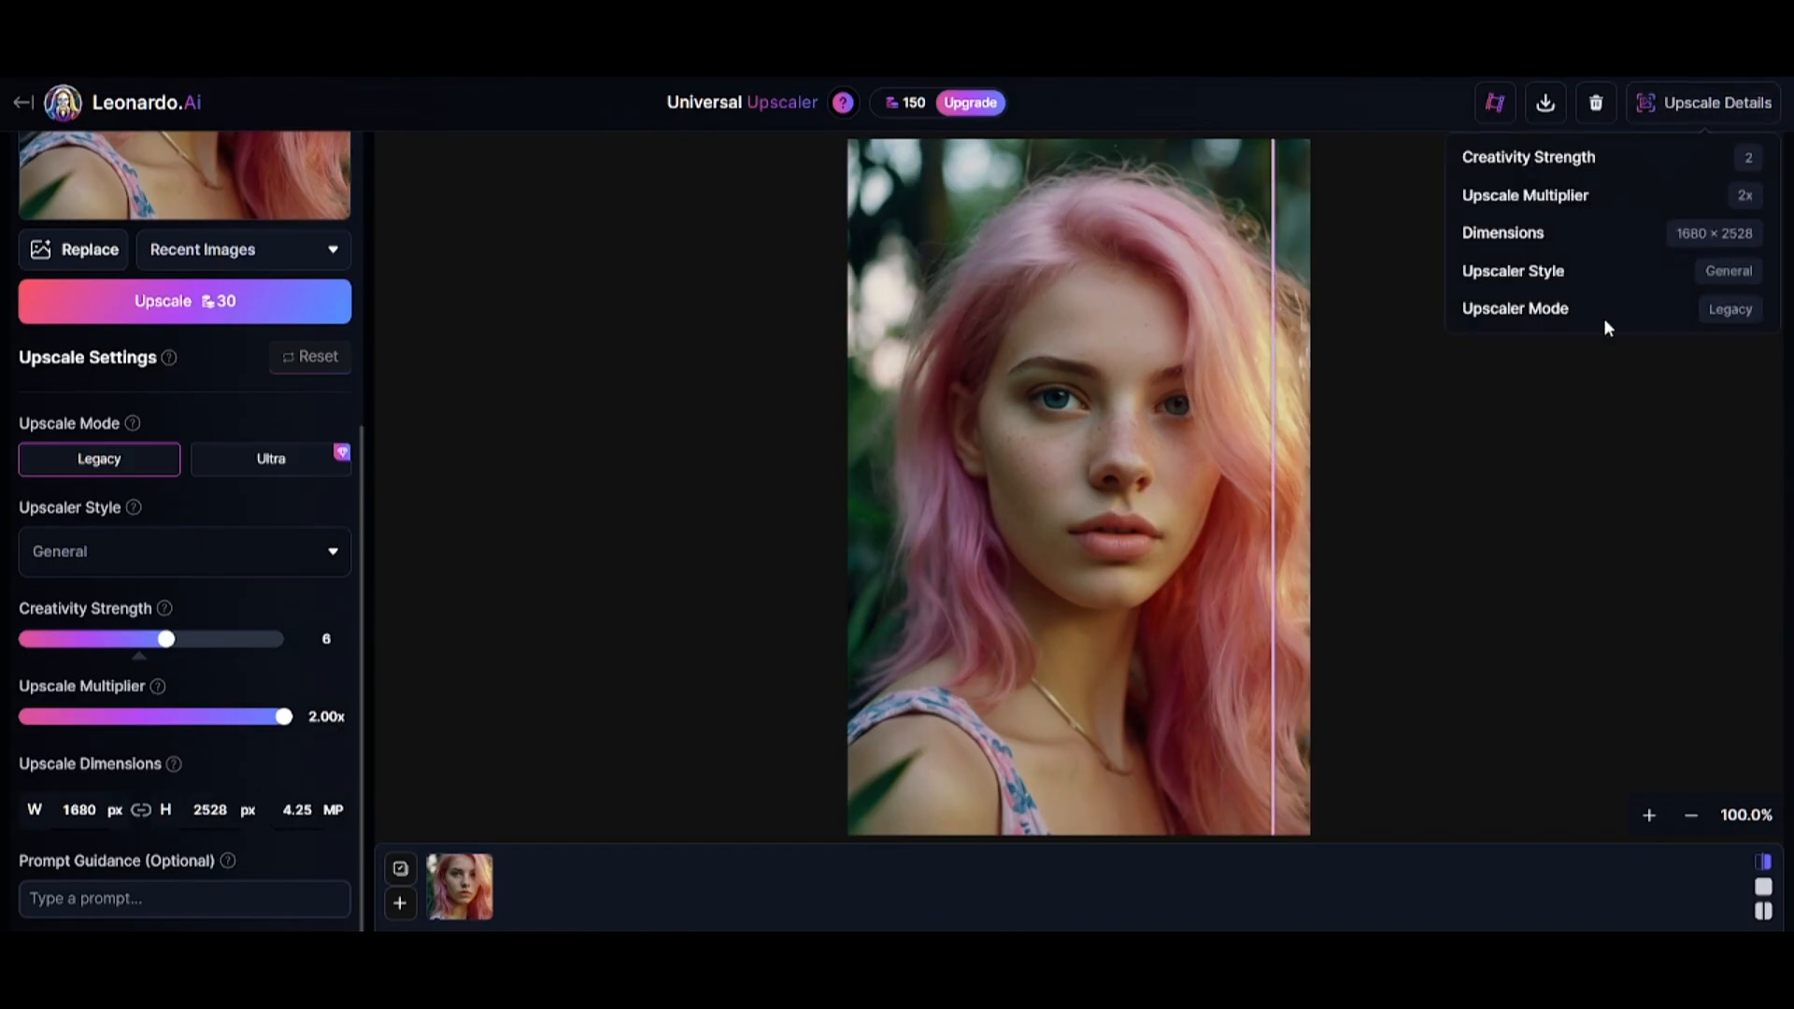
left_click(1544, 101)
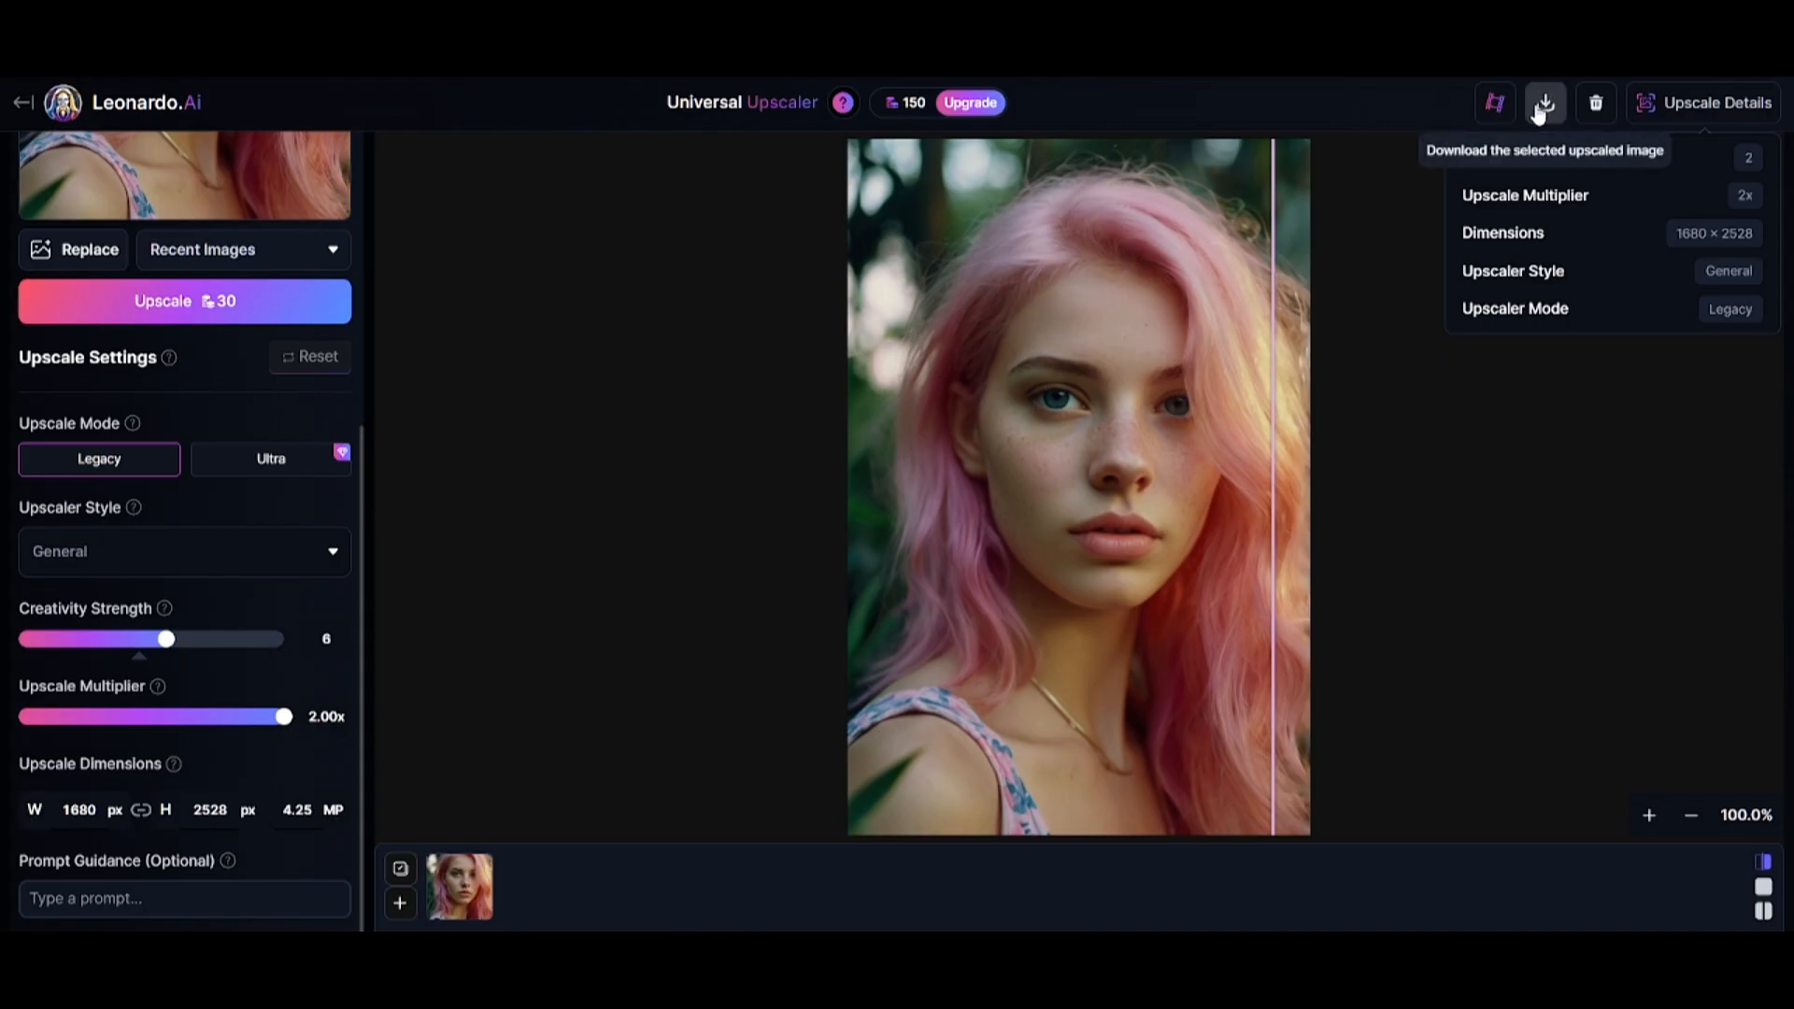